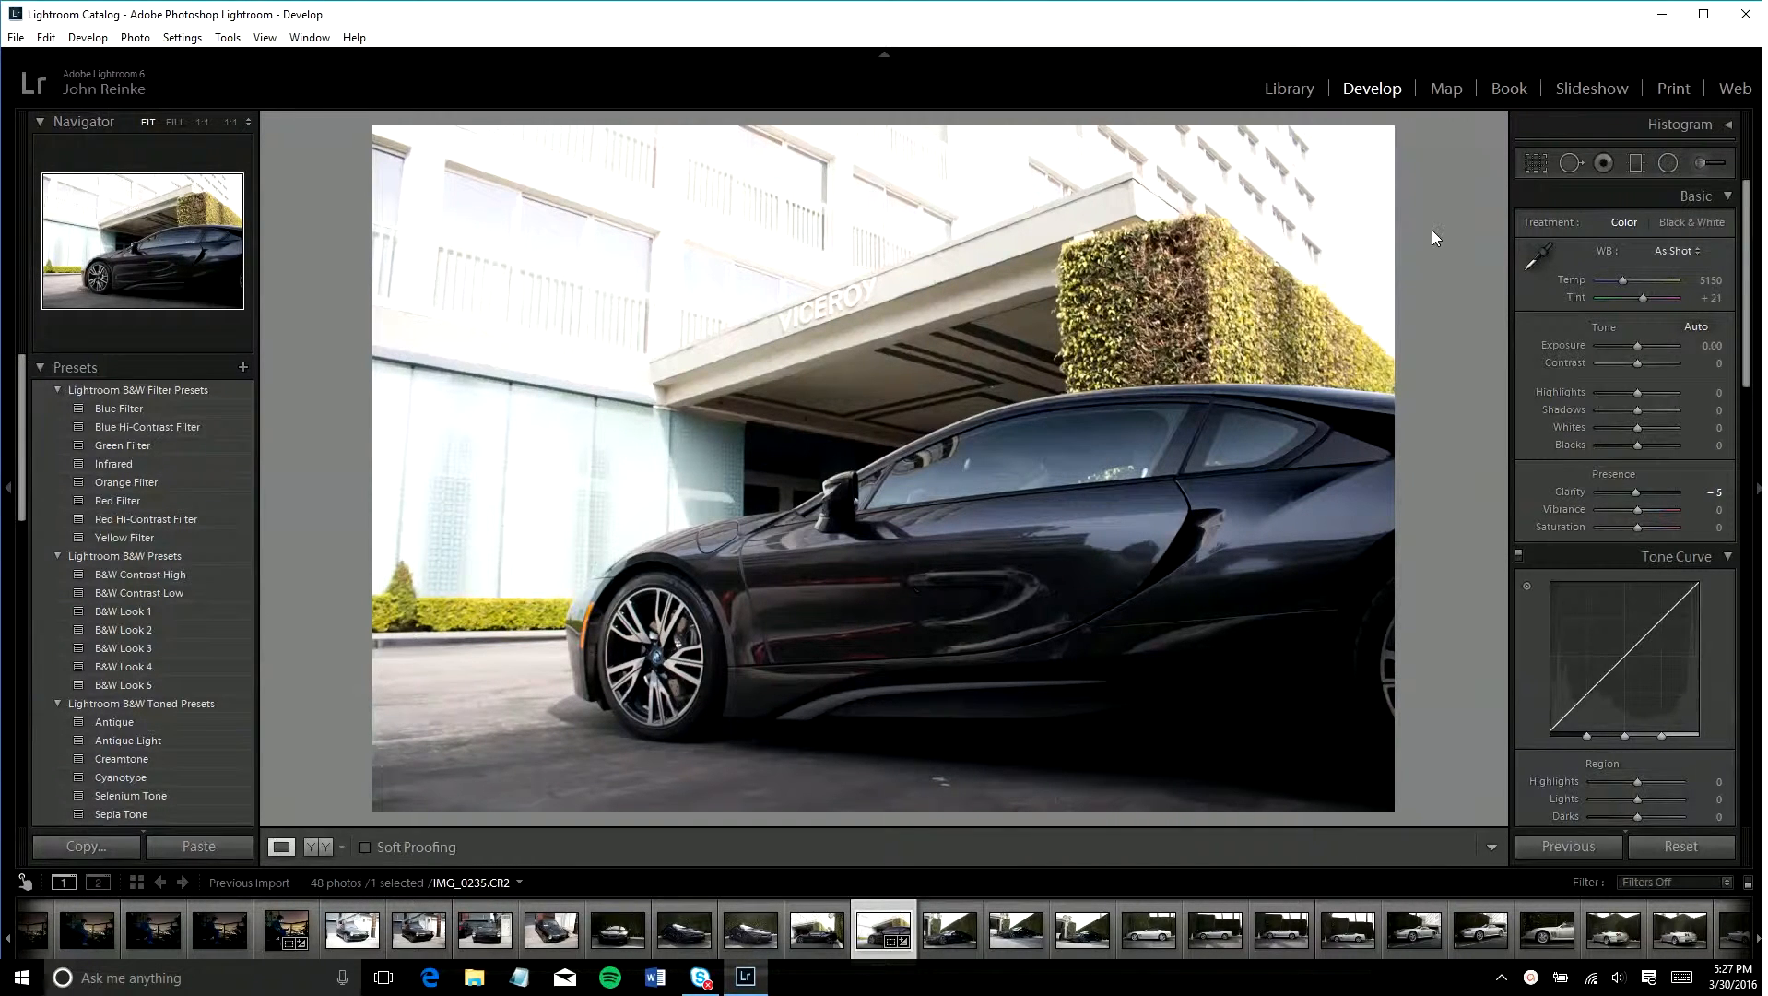
- Turn on Remove Chromatic Aberration in the photo's lens corrections
scroll(1605, 578, "down", 10)
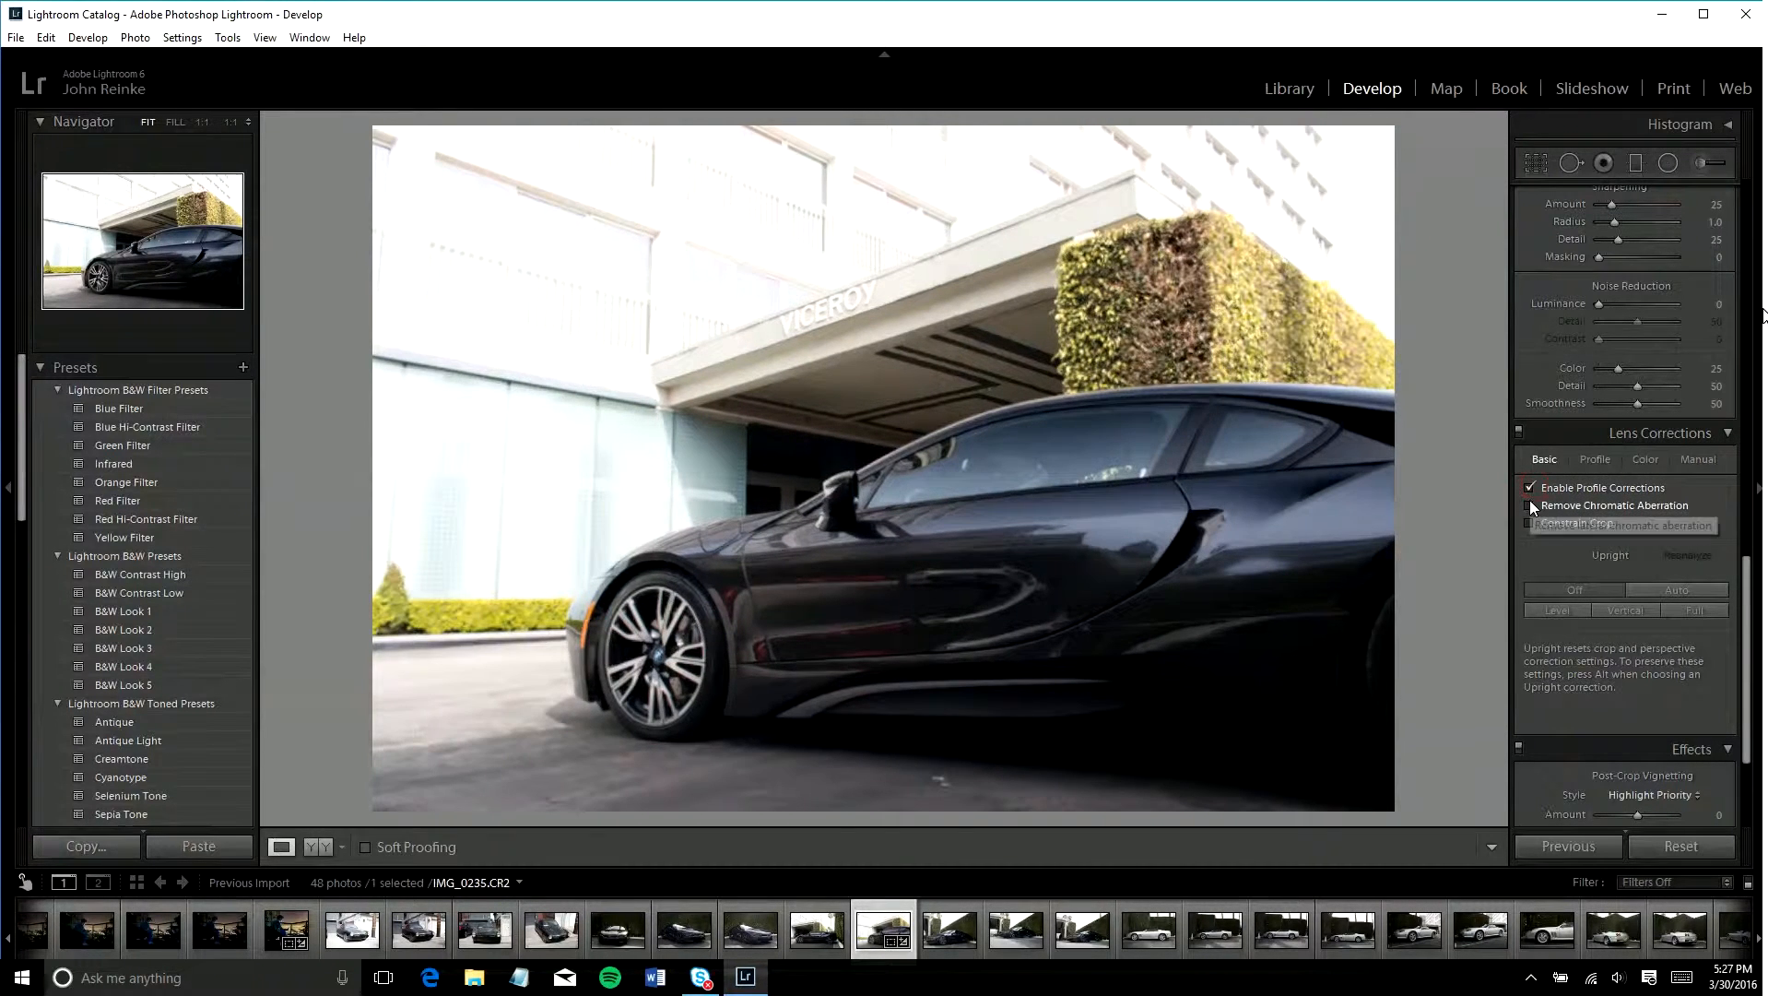
left_click(1529, 504)
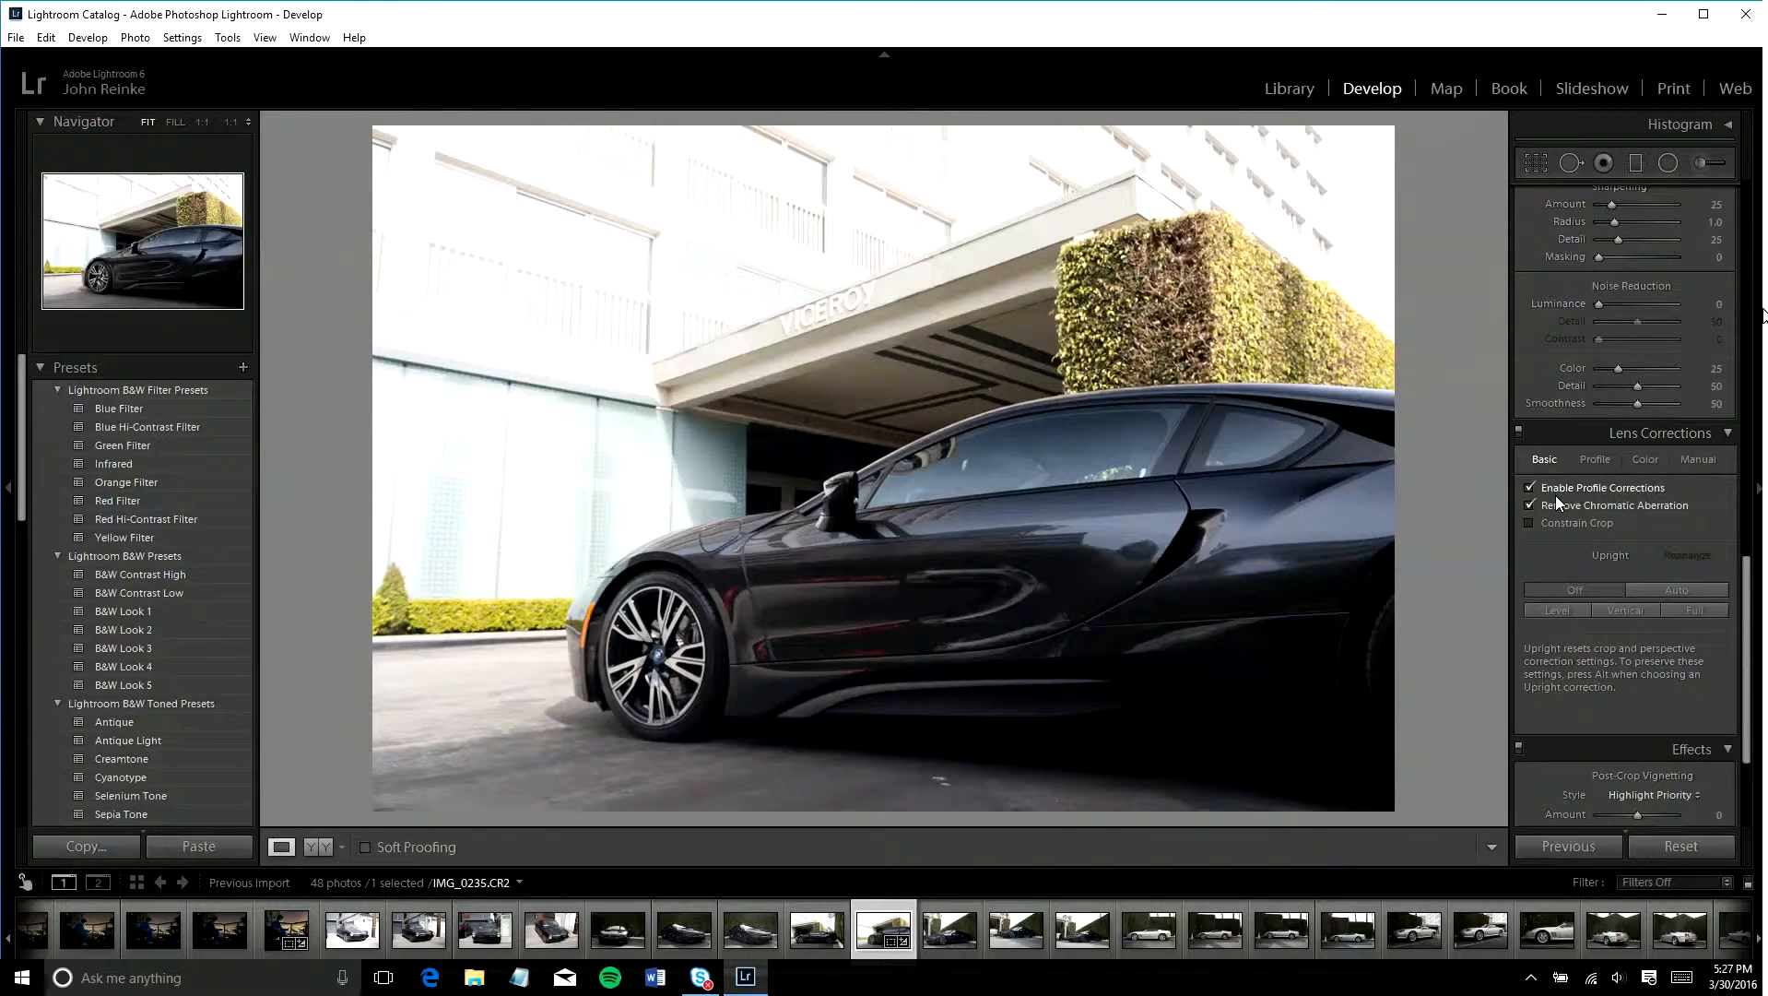
scroll(1566, 483, "up", 10)
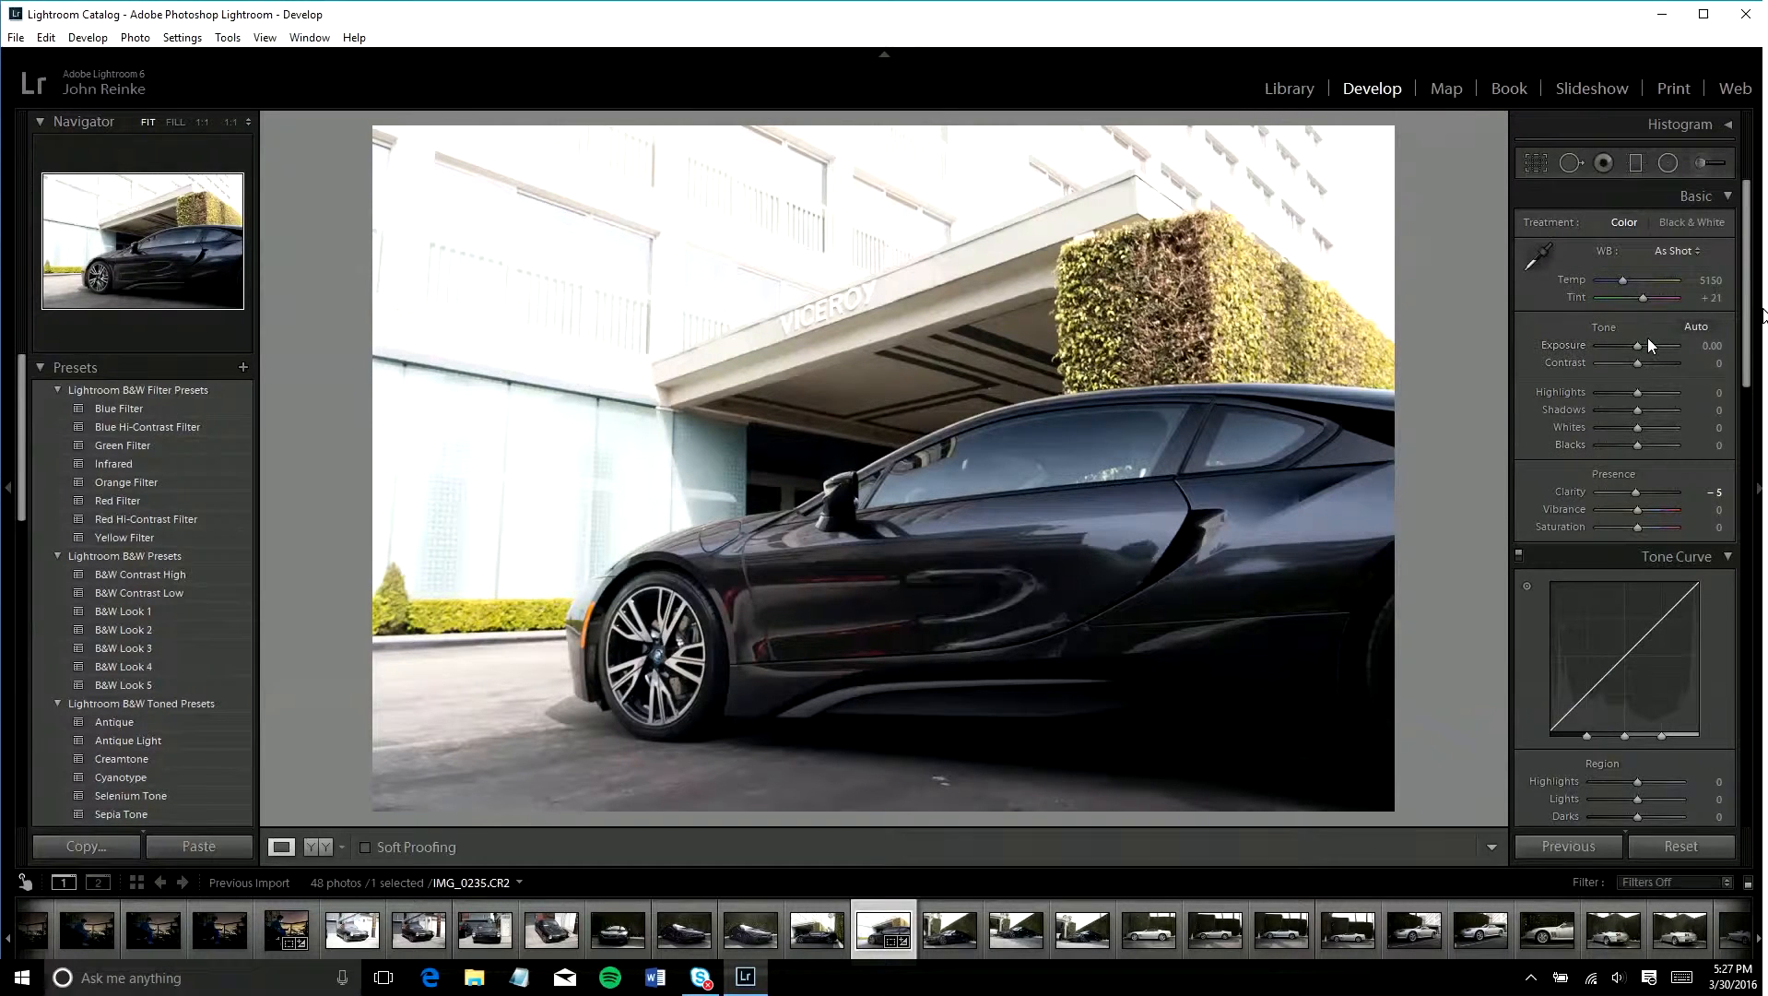
- Reset the photo's Clarity to 0
left_click_drag(1649, 491, 1642, 494)
double_click(1642, 491)
key("XF86MonBrightnessUp")
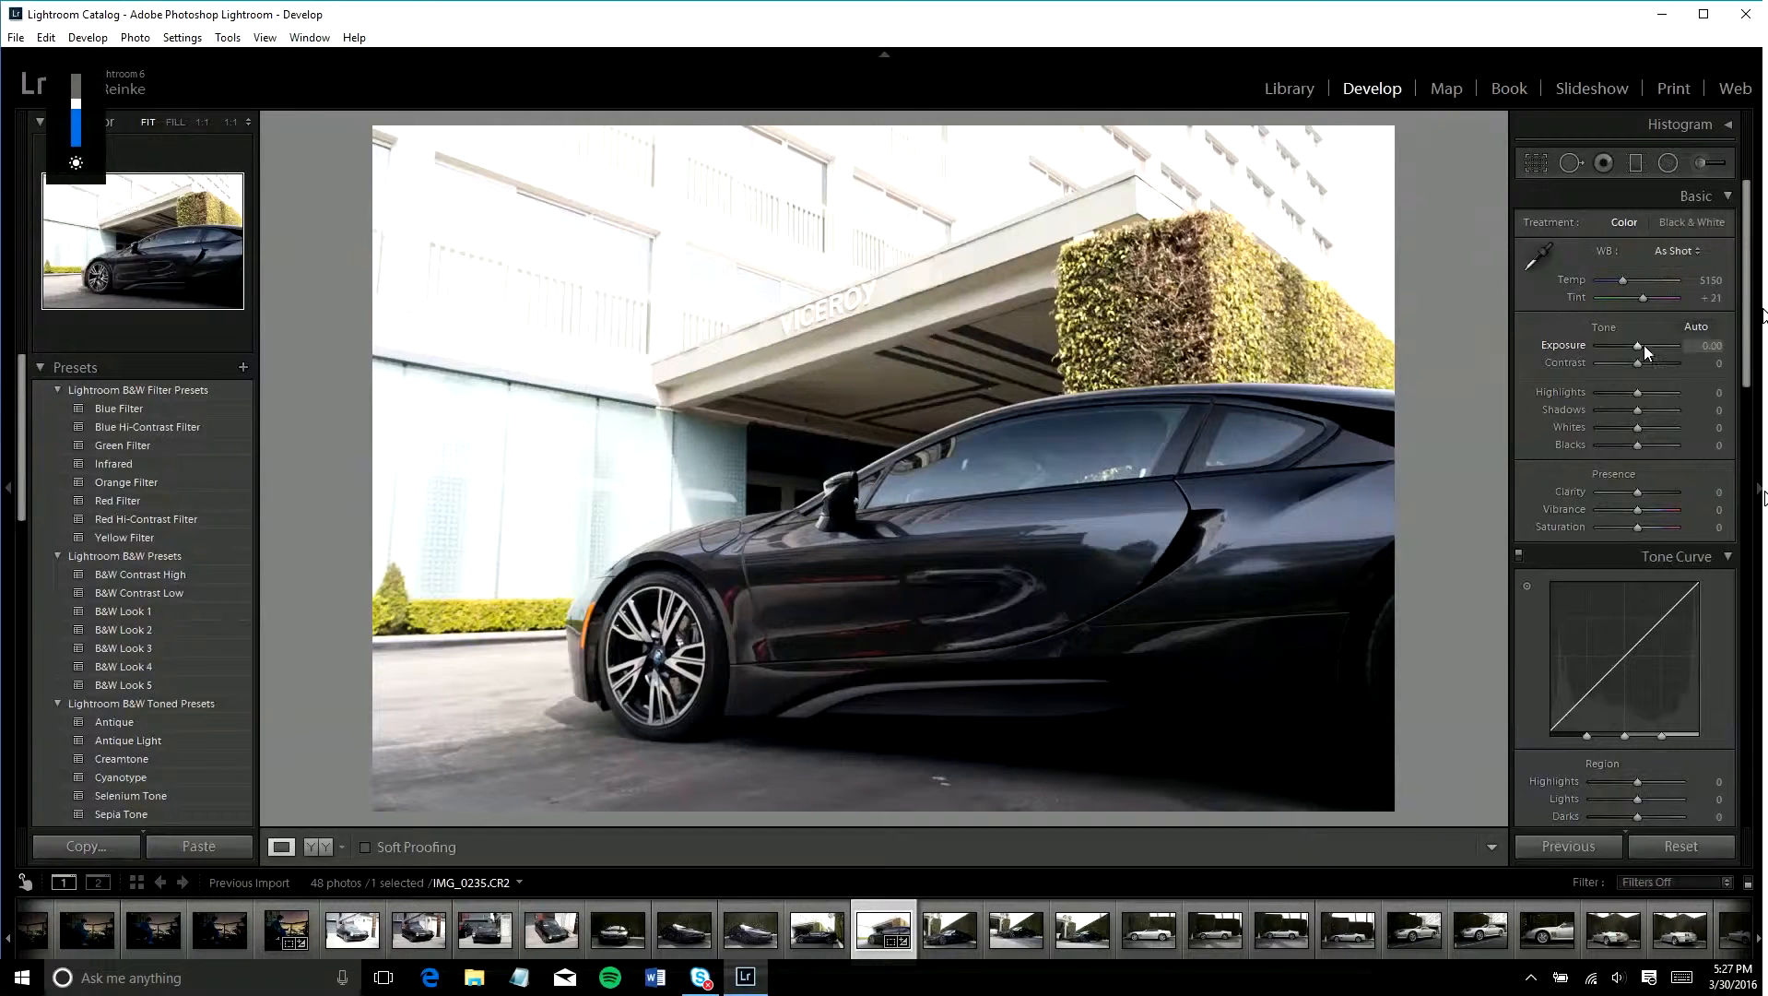
key("XF86MonBrightnessUp")
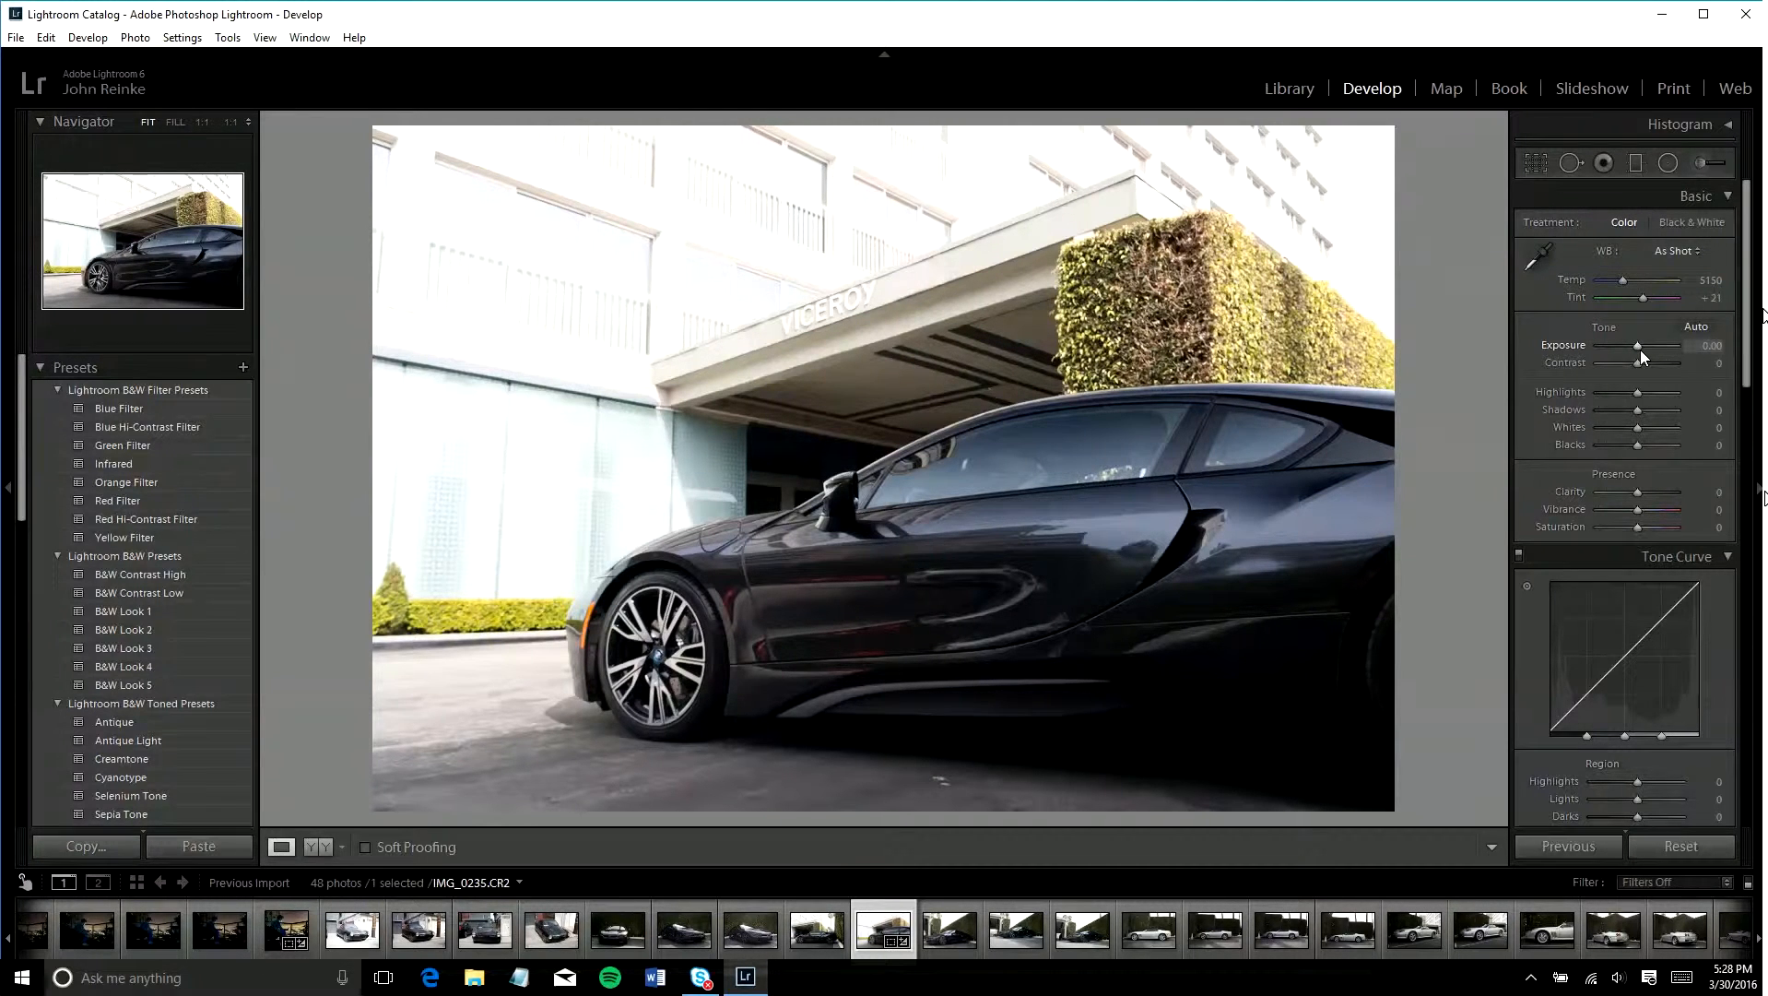
- Set the photo's Exposure to +0.12, Contrast to −7 and Highlights to +4
left_click_drag(1635, 344, 1640, 345)
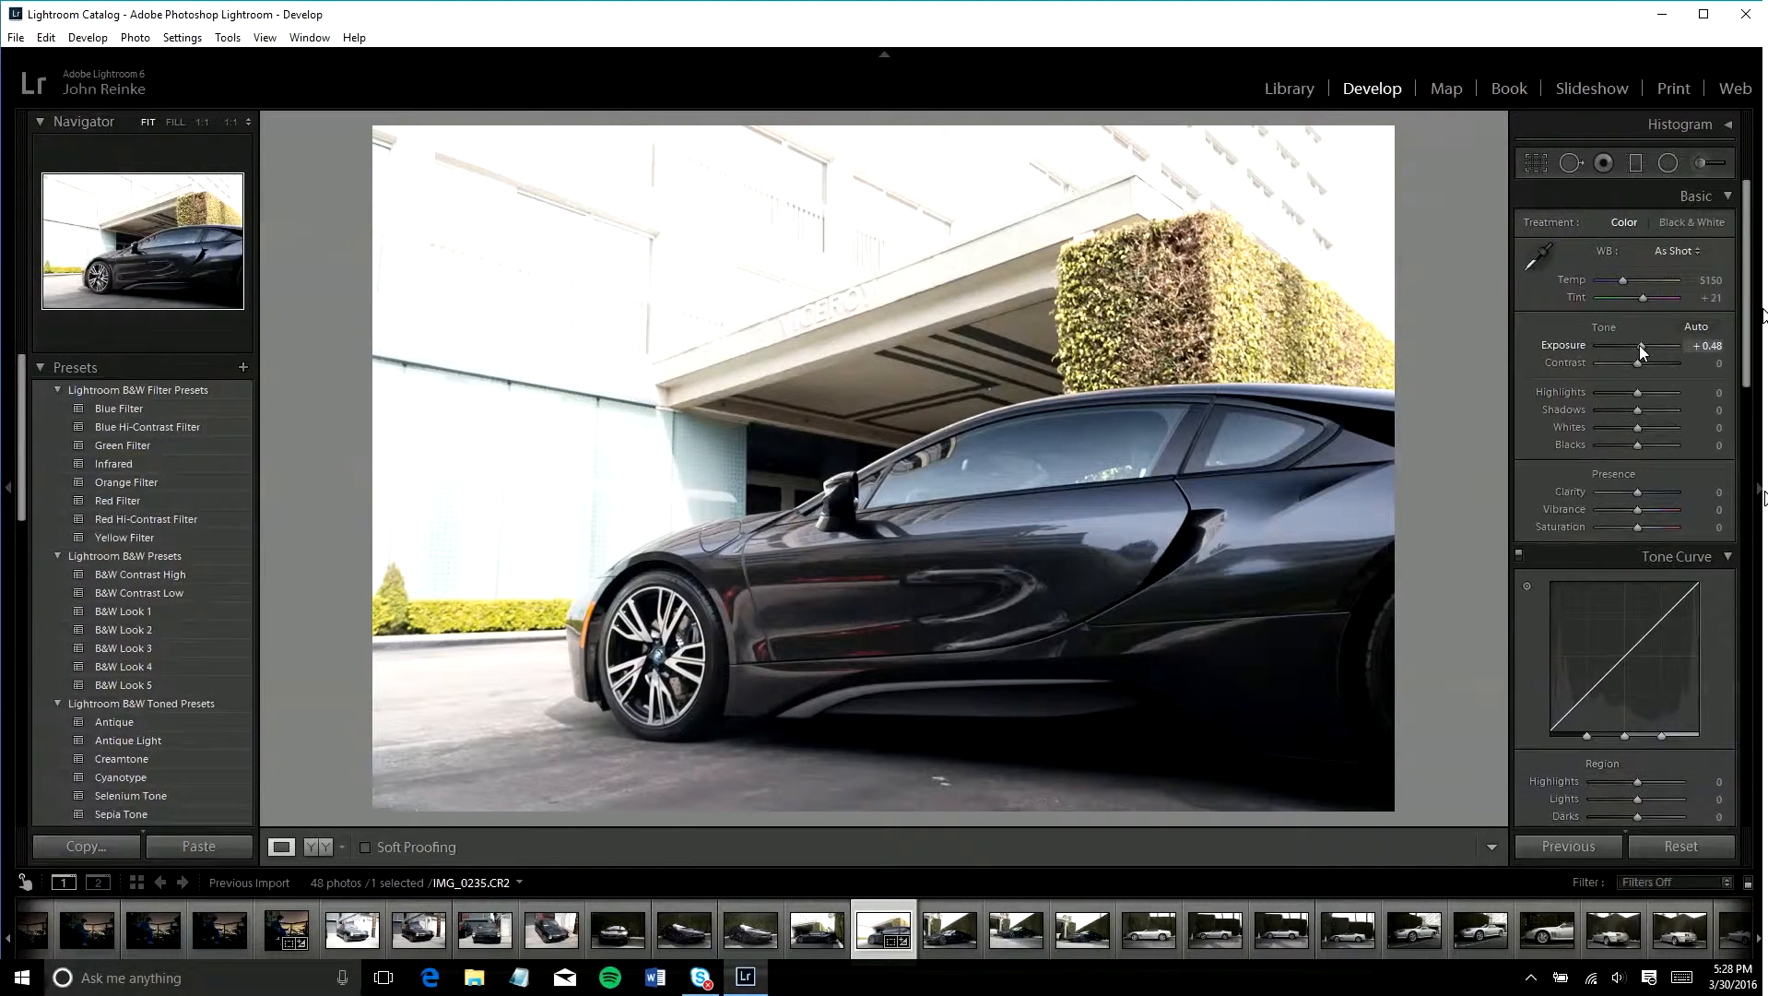
mouse_move(1640, 348)
left_mouse_down()
mouse_move(1595, 376)
mouse_move(1631, 363)
left_mouse_up()
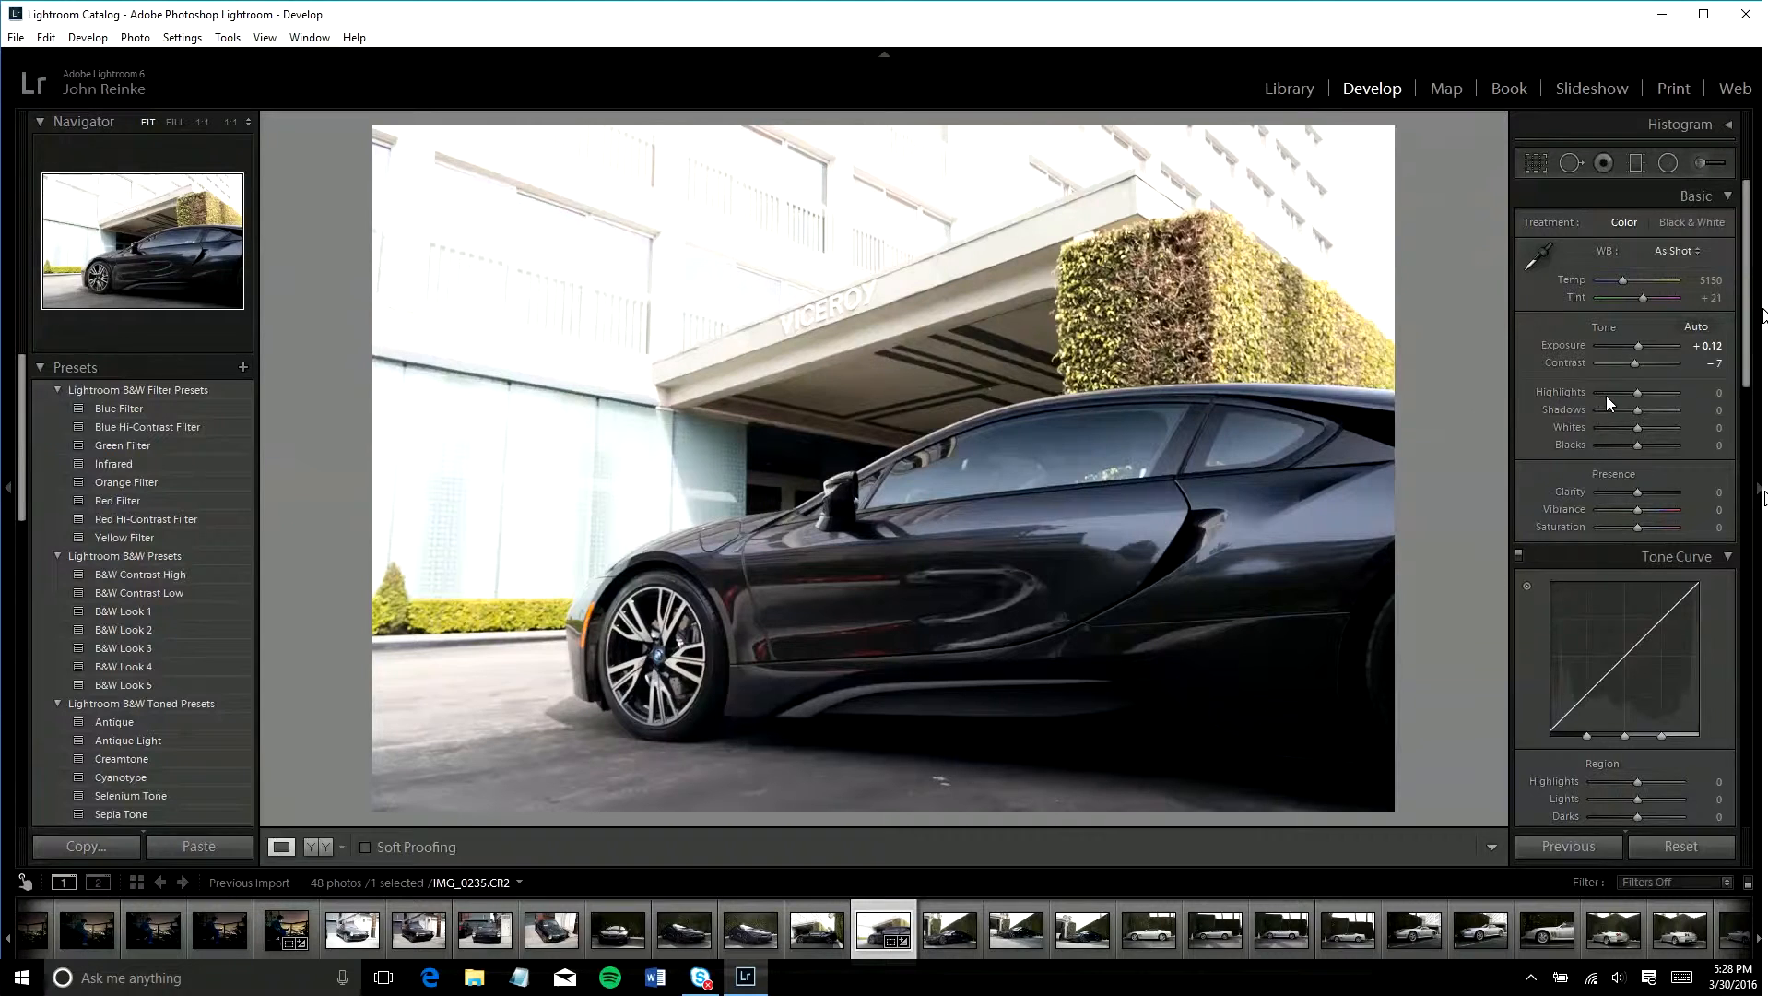
mouse_move(1637, 395)
left_mouse_down()
mouse_move(1622, 393)
mouse_move(1643, 389)
left_mouse_up()
left_click(1710, 394)
type("+ 4")
key("Return")
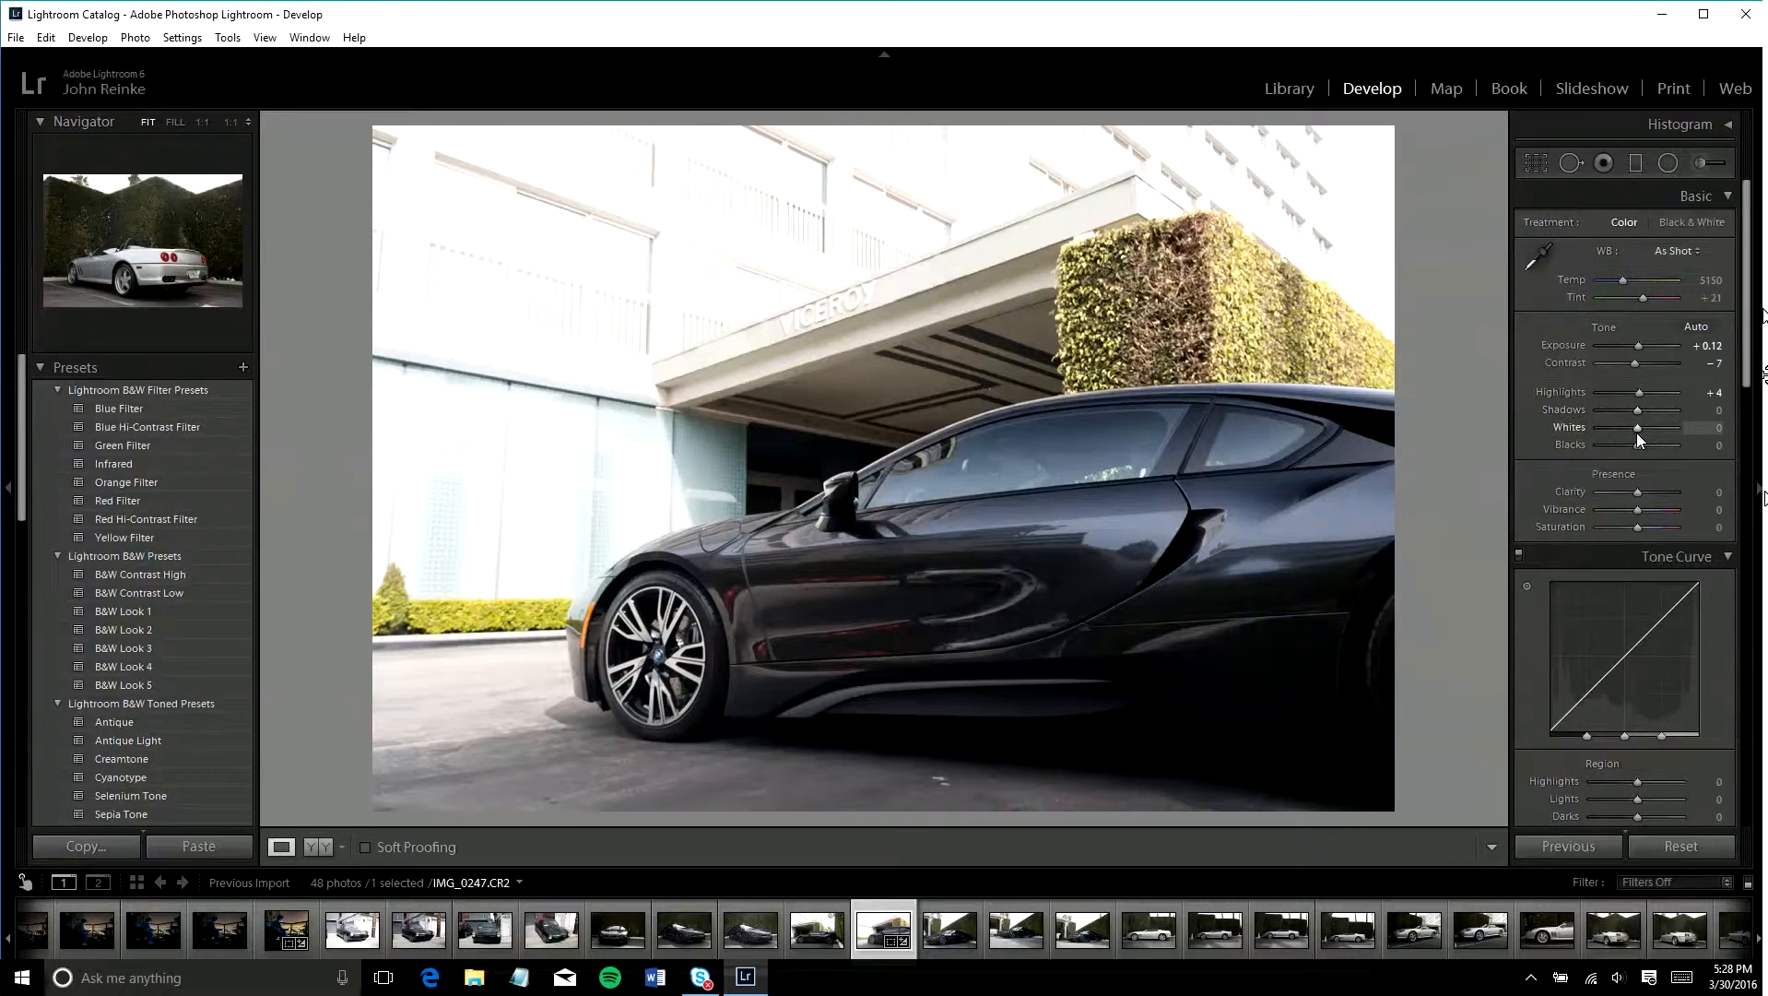
- Set the photo's Whites to +7, Blacks to −17 and Clarity to +9
mouse_move(1636, 431)
left_mouse_down()
mouse_move(1653, 435)
mouse_move(1623, 426)
mouse_move(1646, 434)
mouse_move(1629, 452)
left_mouse_up()
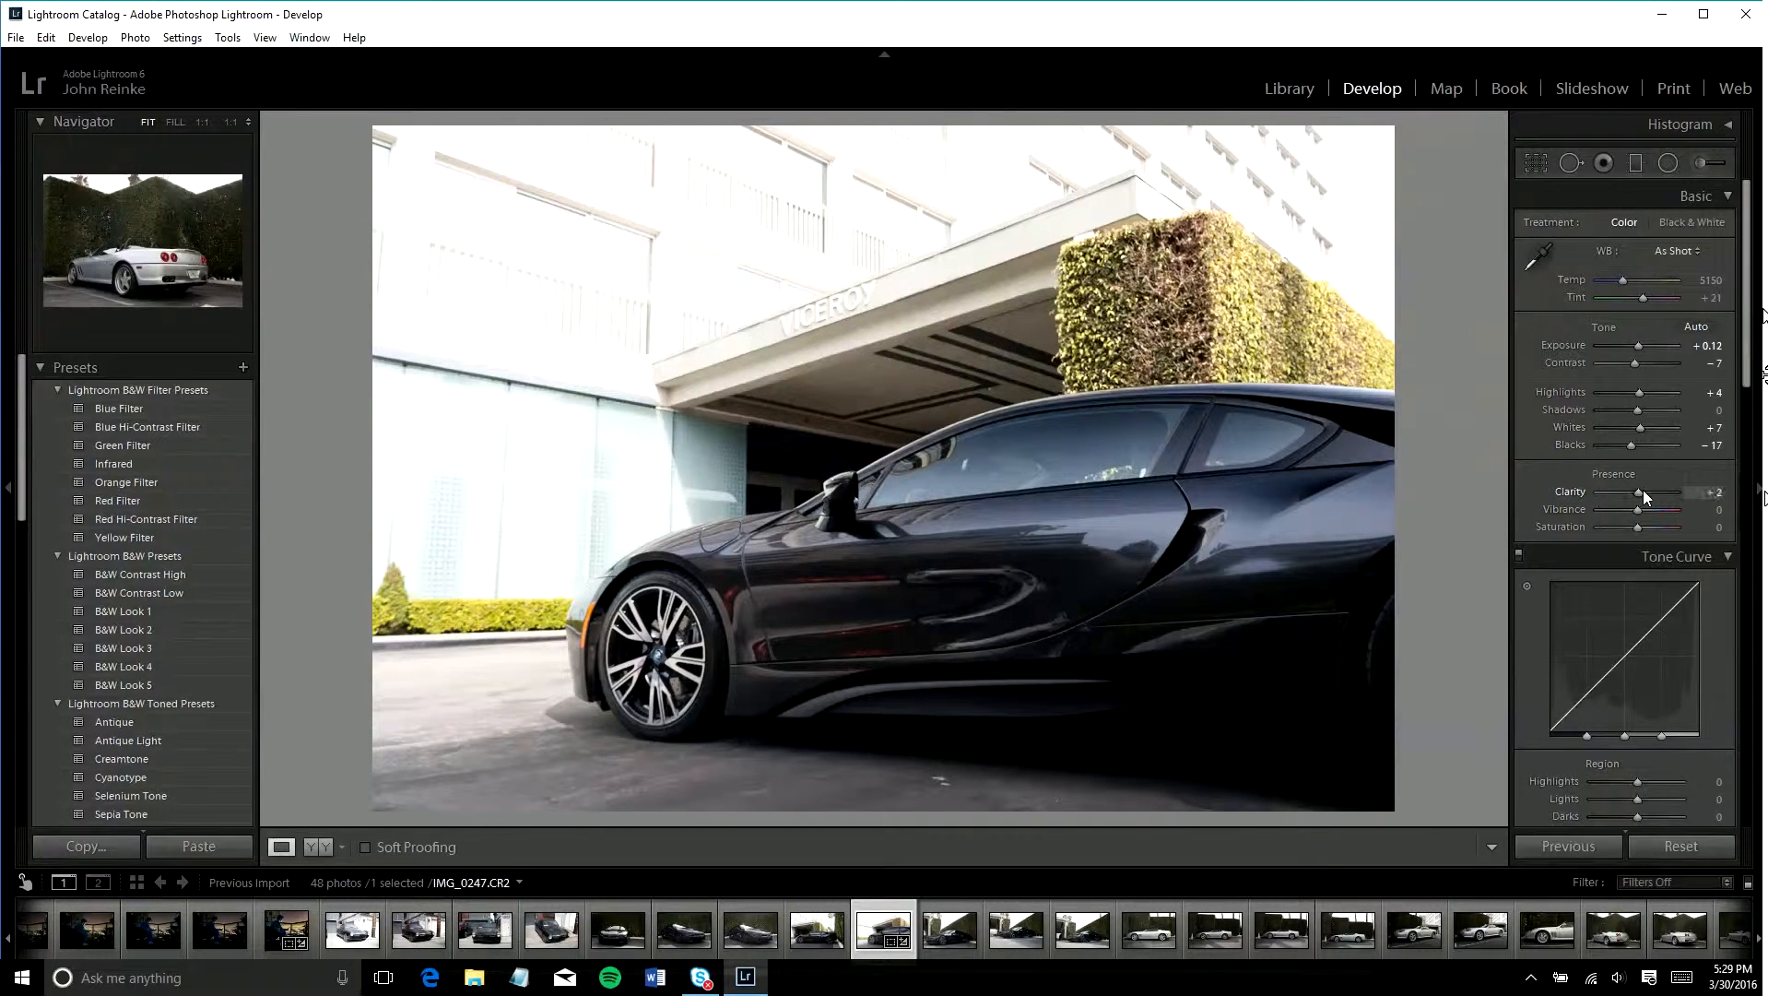
left_click_drag(1643, 489, 1644, 490)
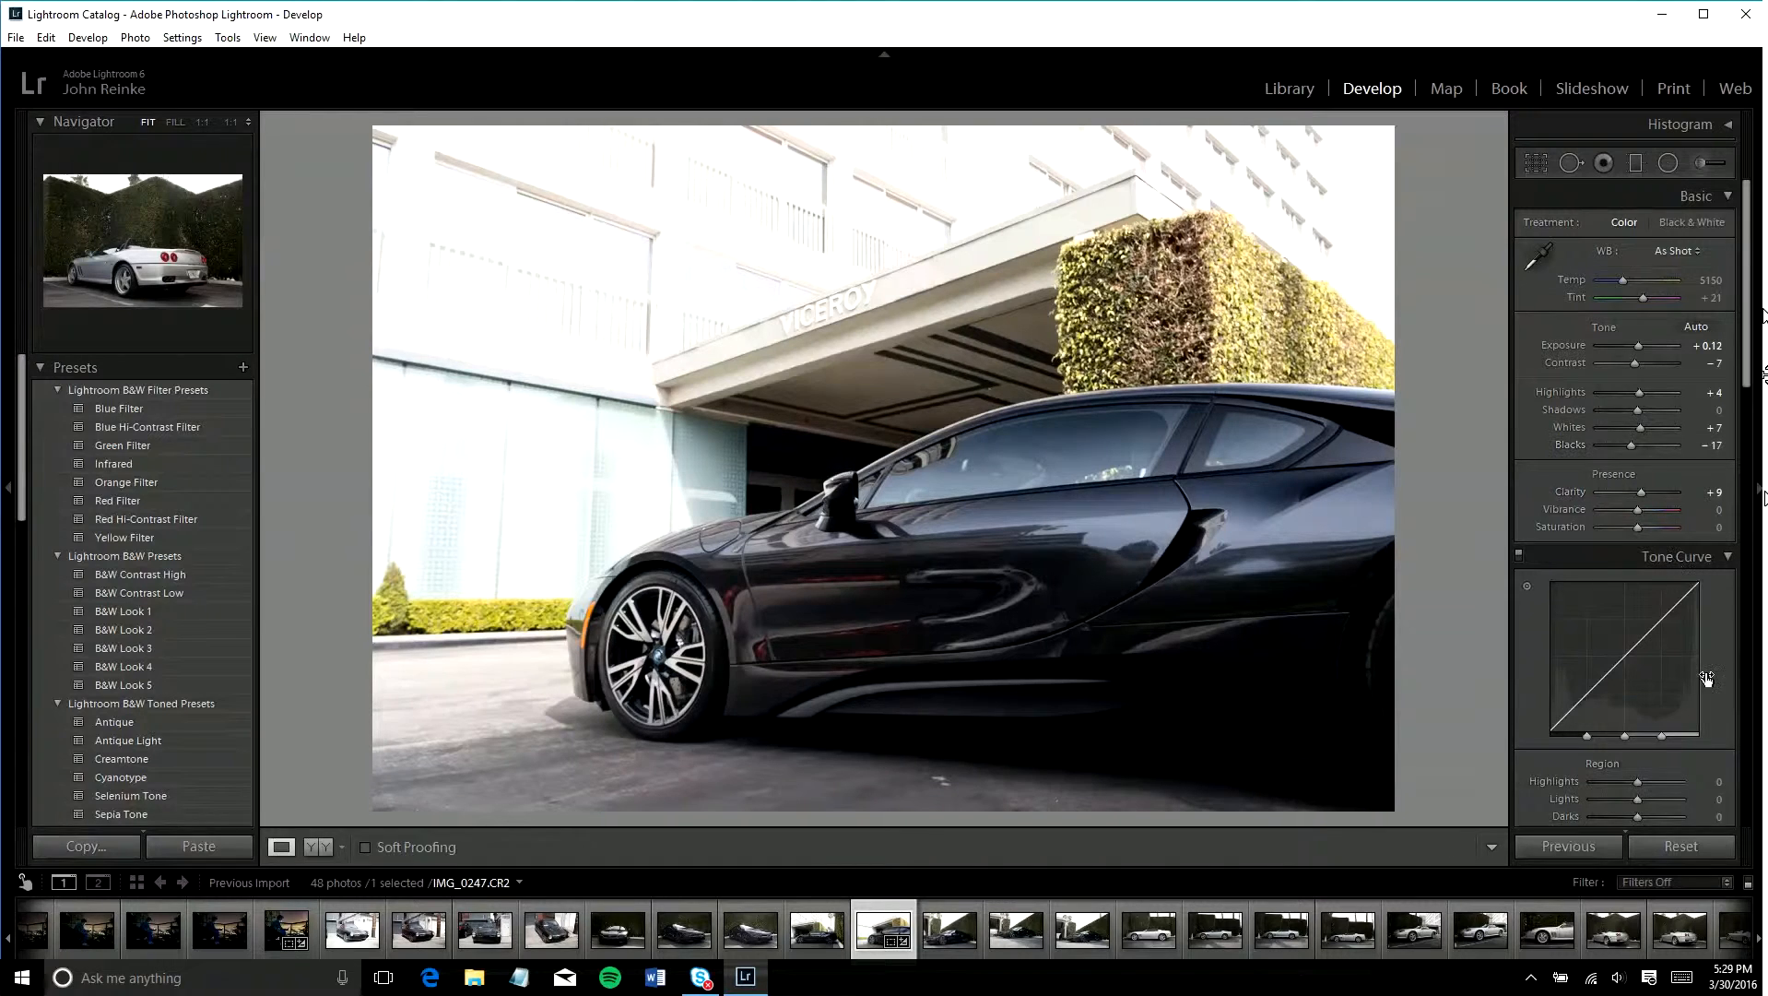
- Activate the Adjustment Brush and reduce the brush feather to 0
left_click(1703, 167)
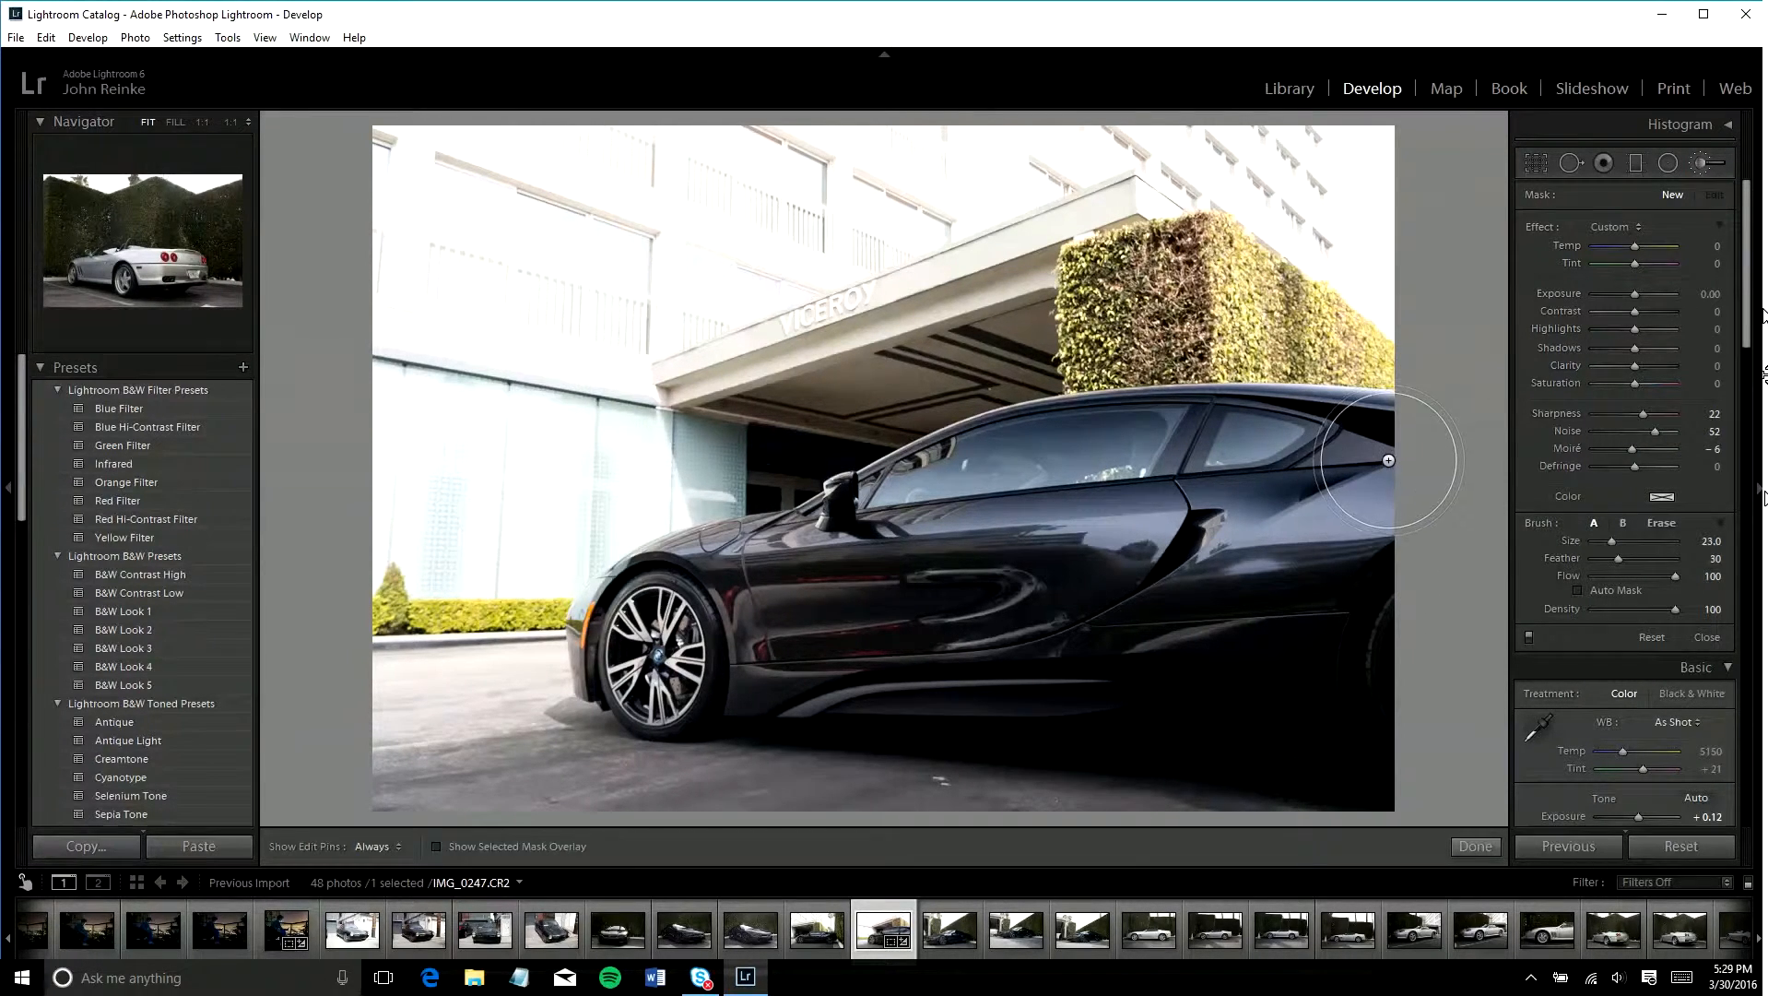
key("shift+bracketleft")
key("shift+bracketleft")
key("shift+bracketleft")
key("shift+bracketleft")
key("shift+bracketleft")
key("shift+bracketleft")
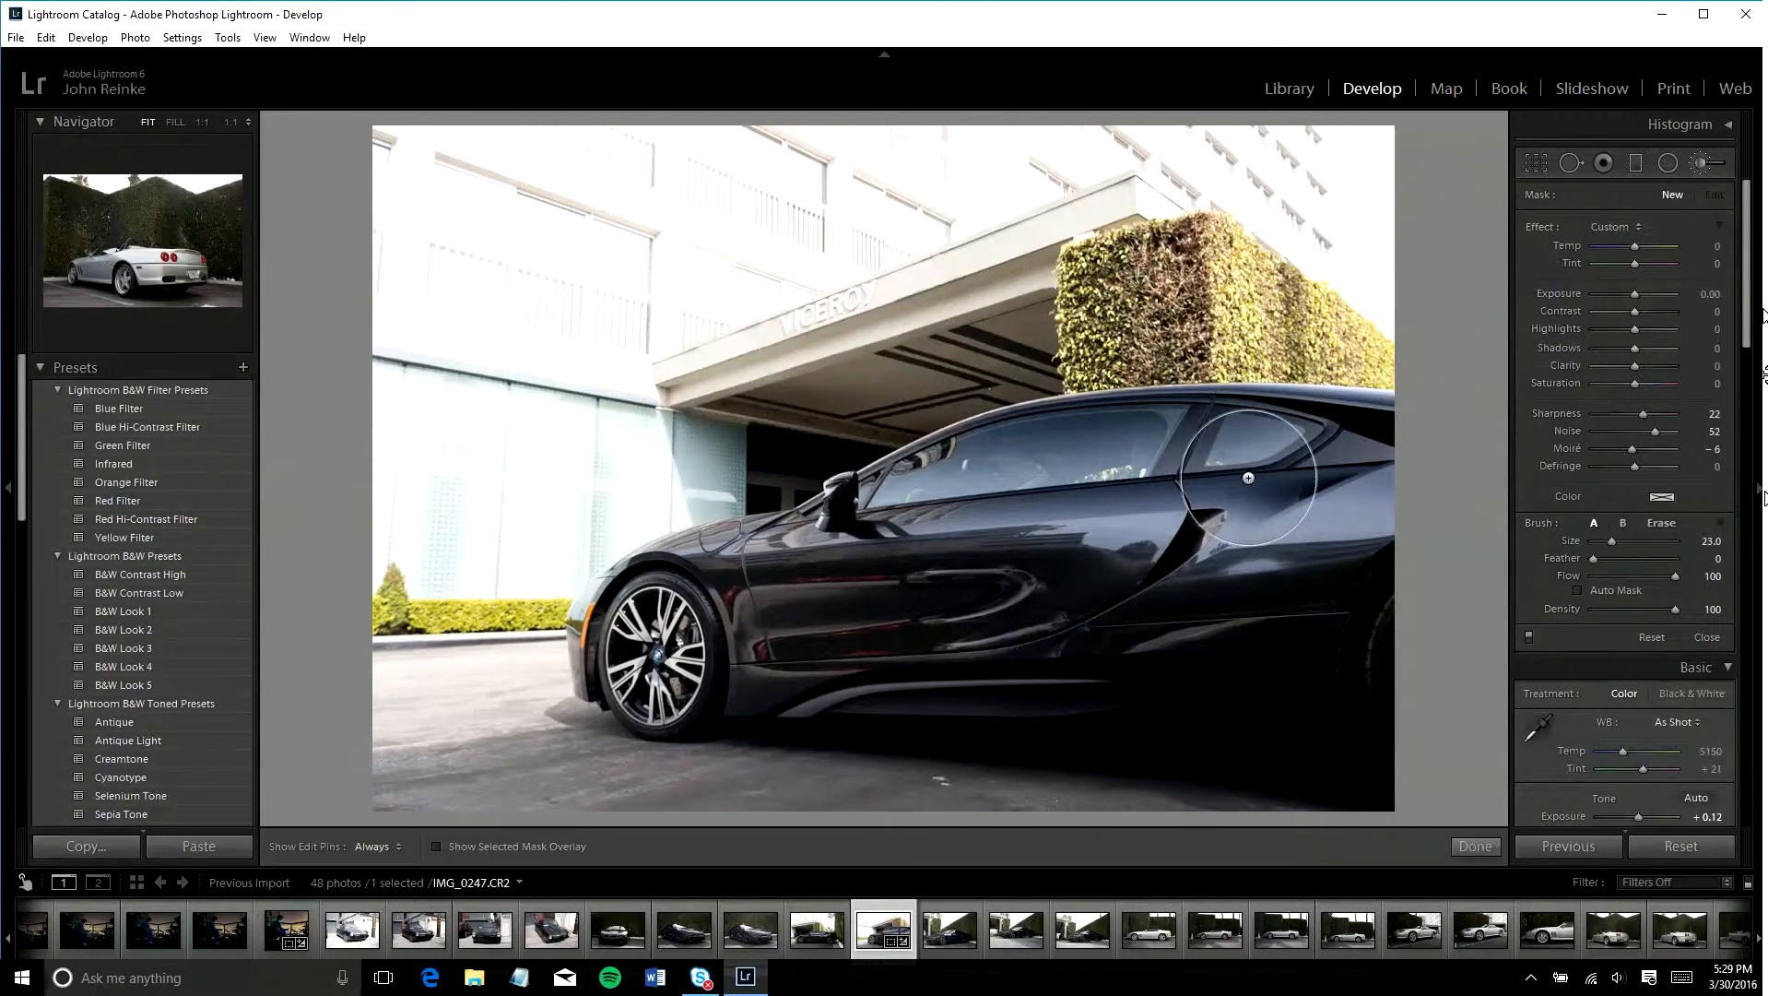
- Paint a new brush mask from the car's rear across the roof and side windows, with the mask overlay shown
left_click(1386, 456)
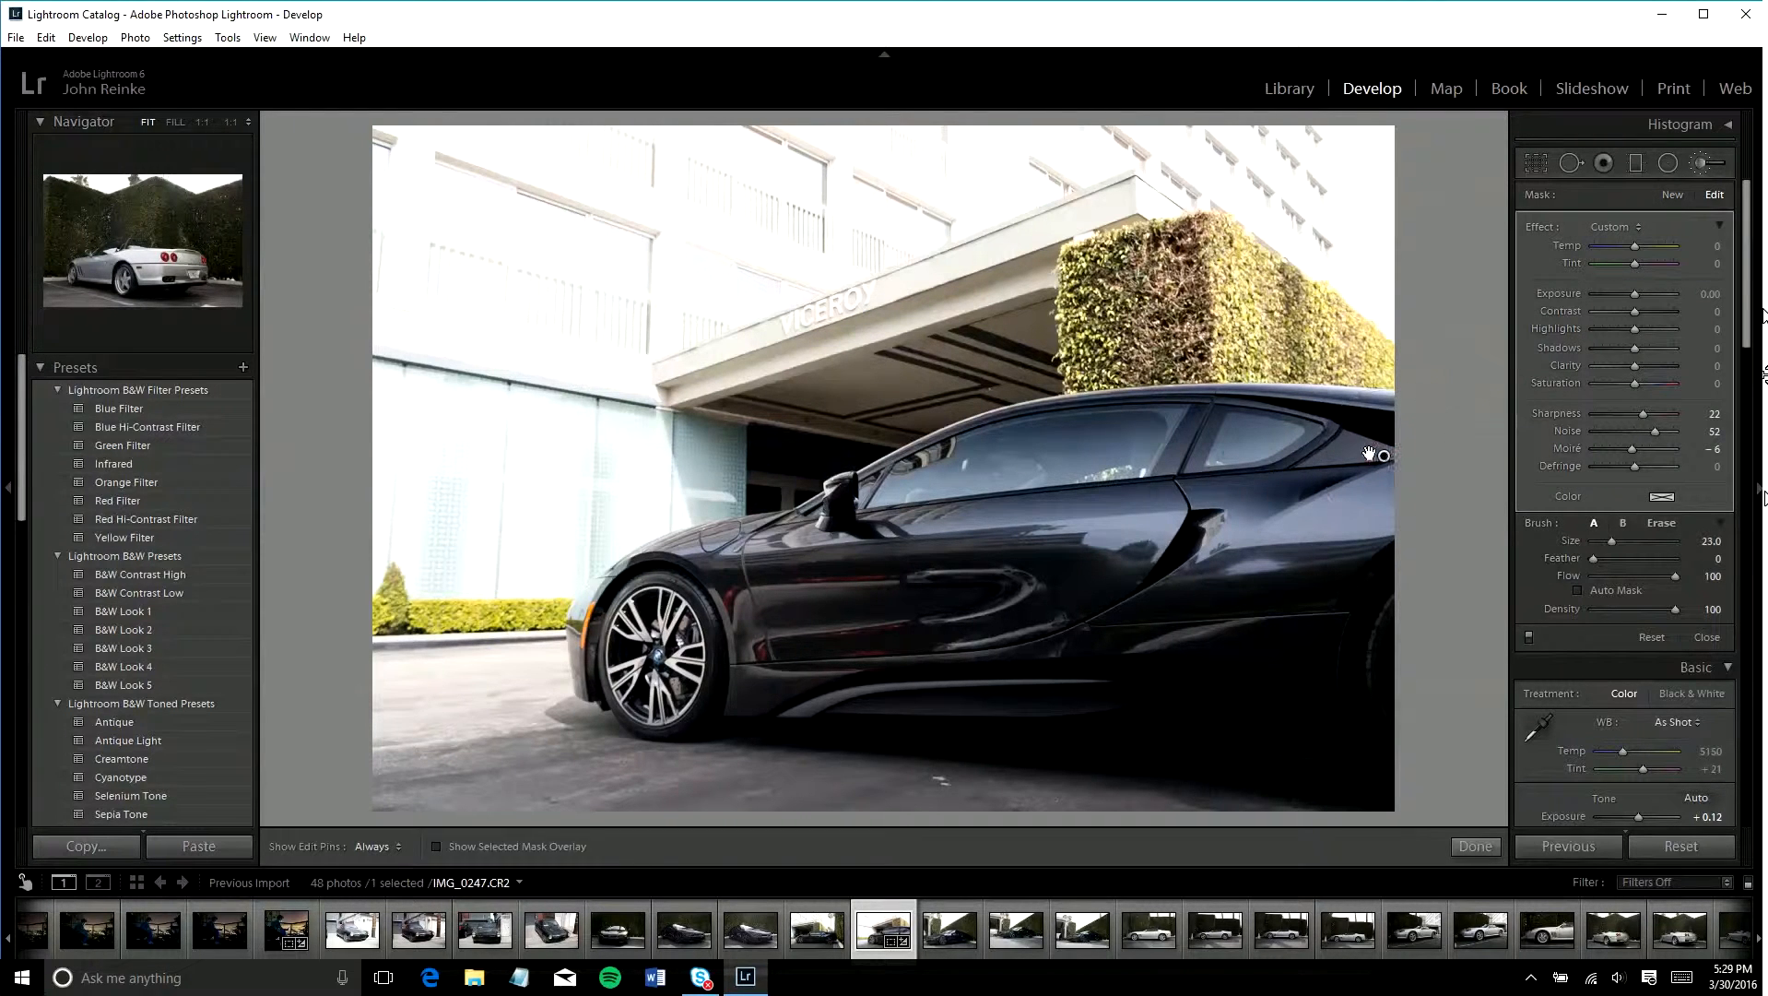
key("o")
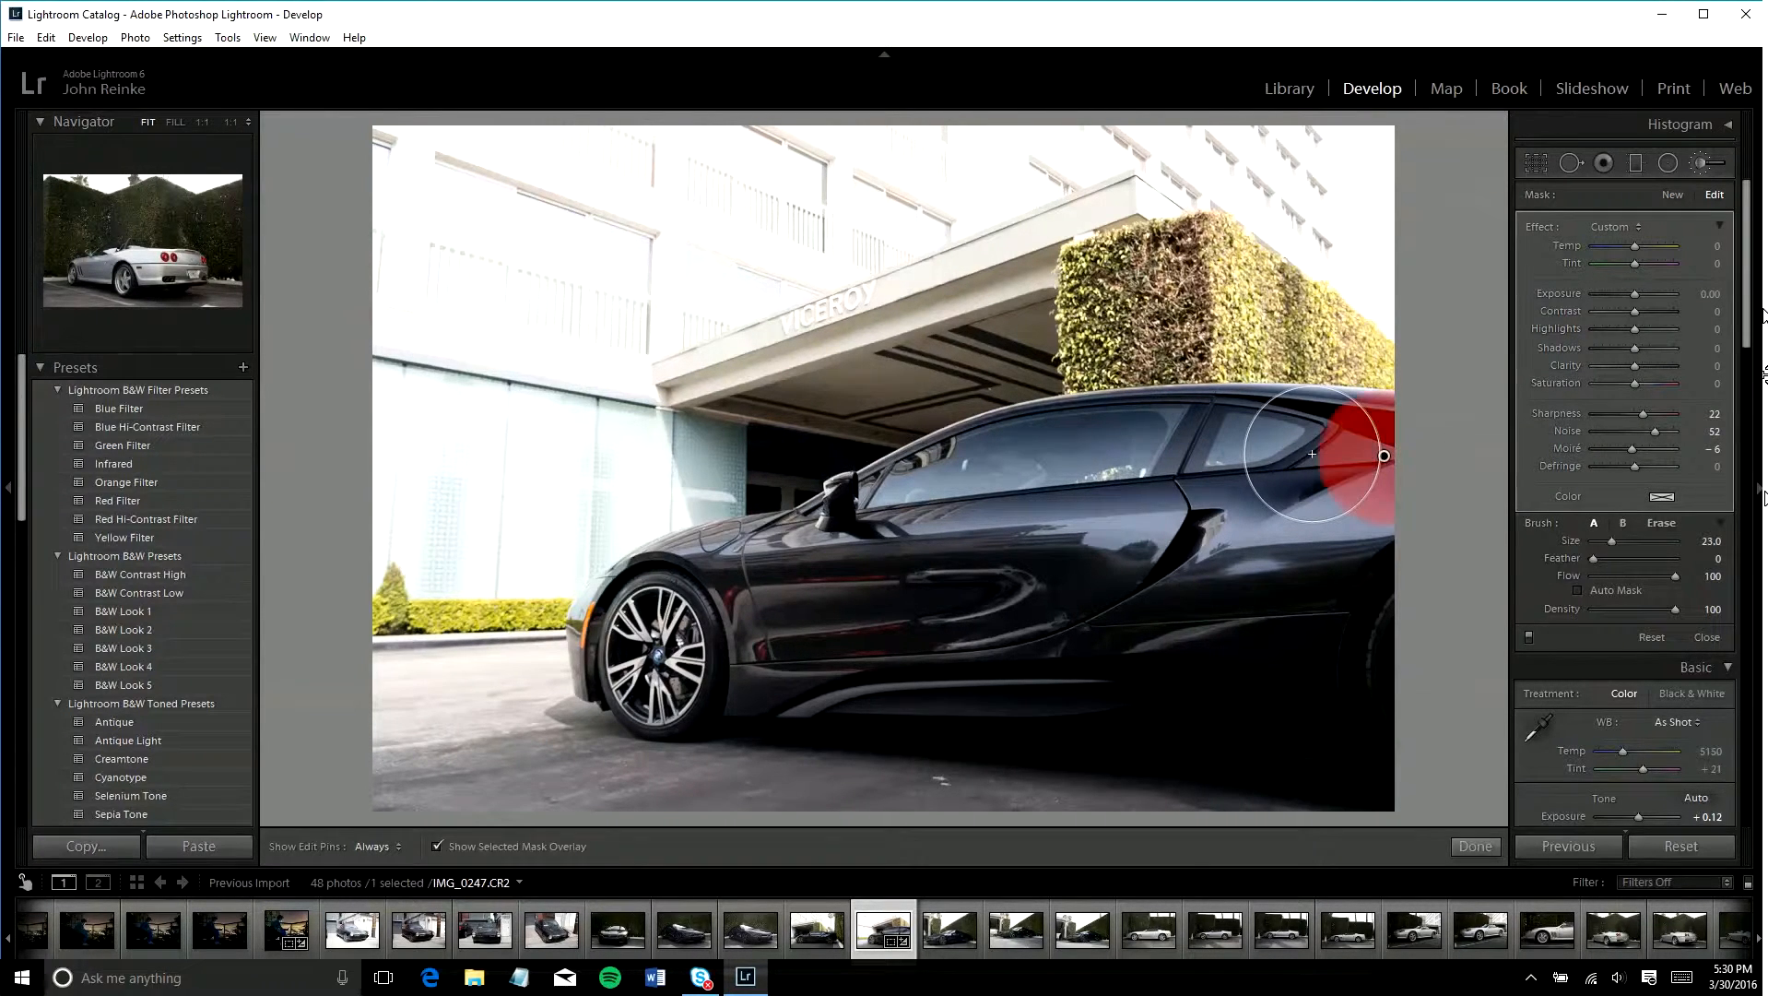
left_click_drag(1312, 454, 1197, 450)
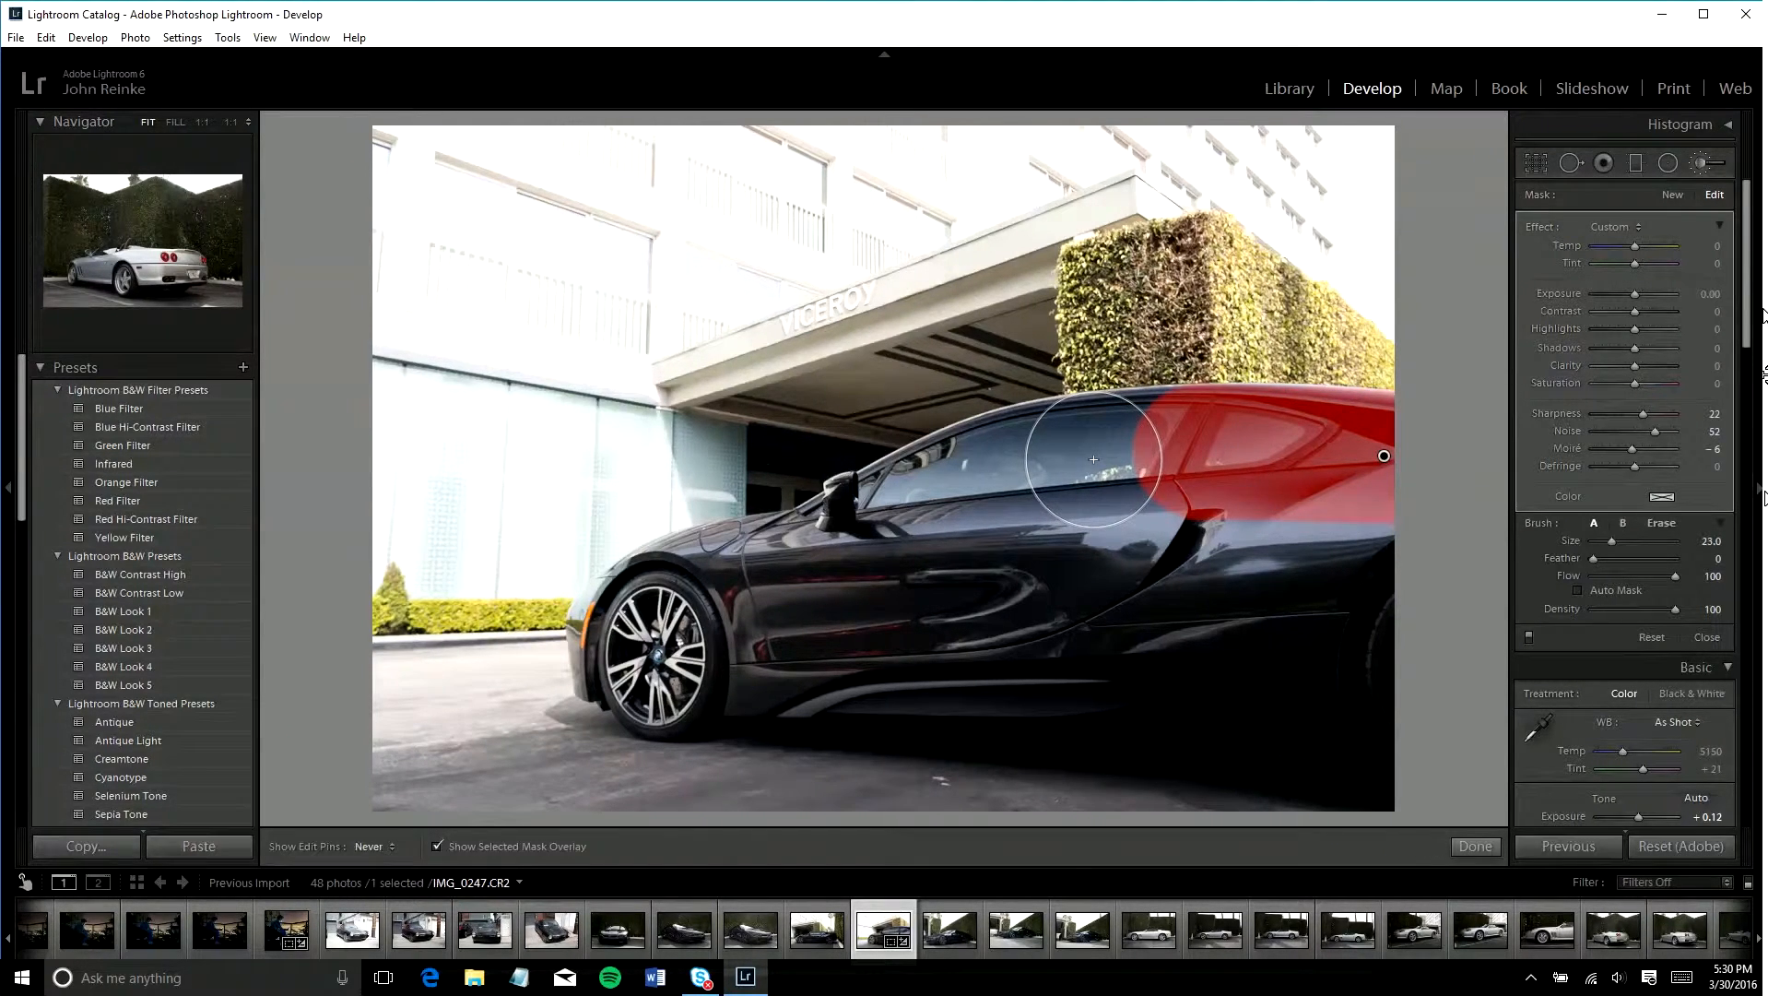
key("h")
key("h")
key("h")
key("h")
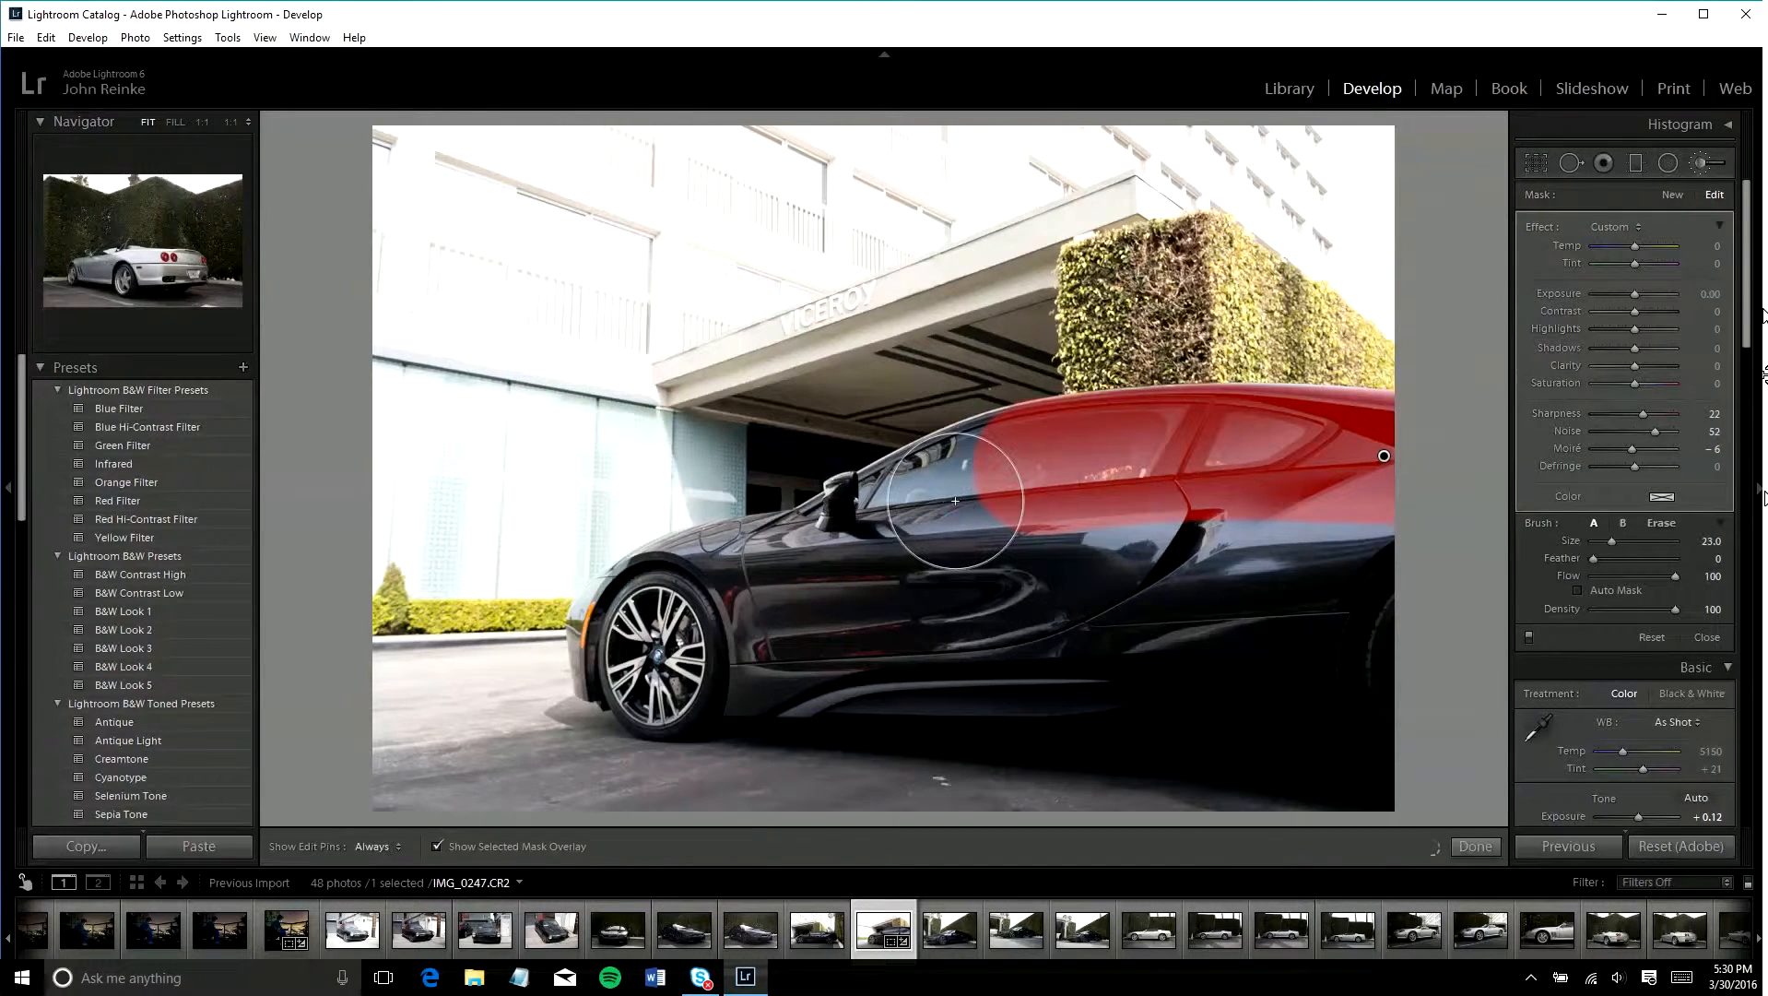
- Extend the mask over the front of the door to the side mirror, undoing and repainting the stroke there
left_click(895, 525)
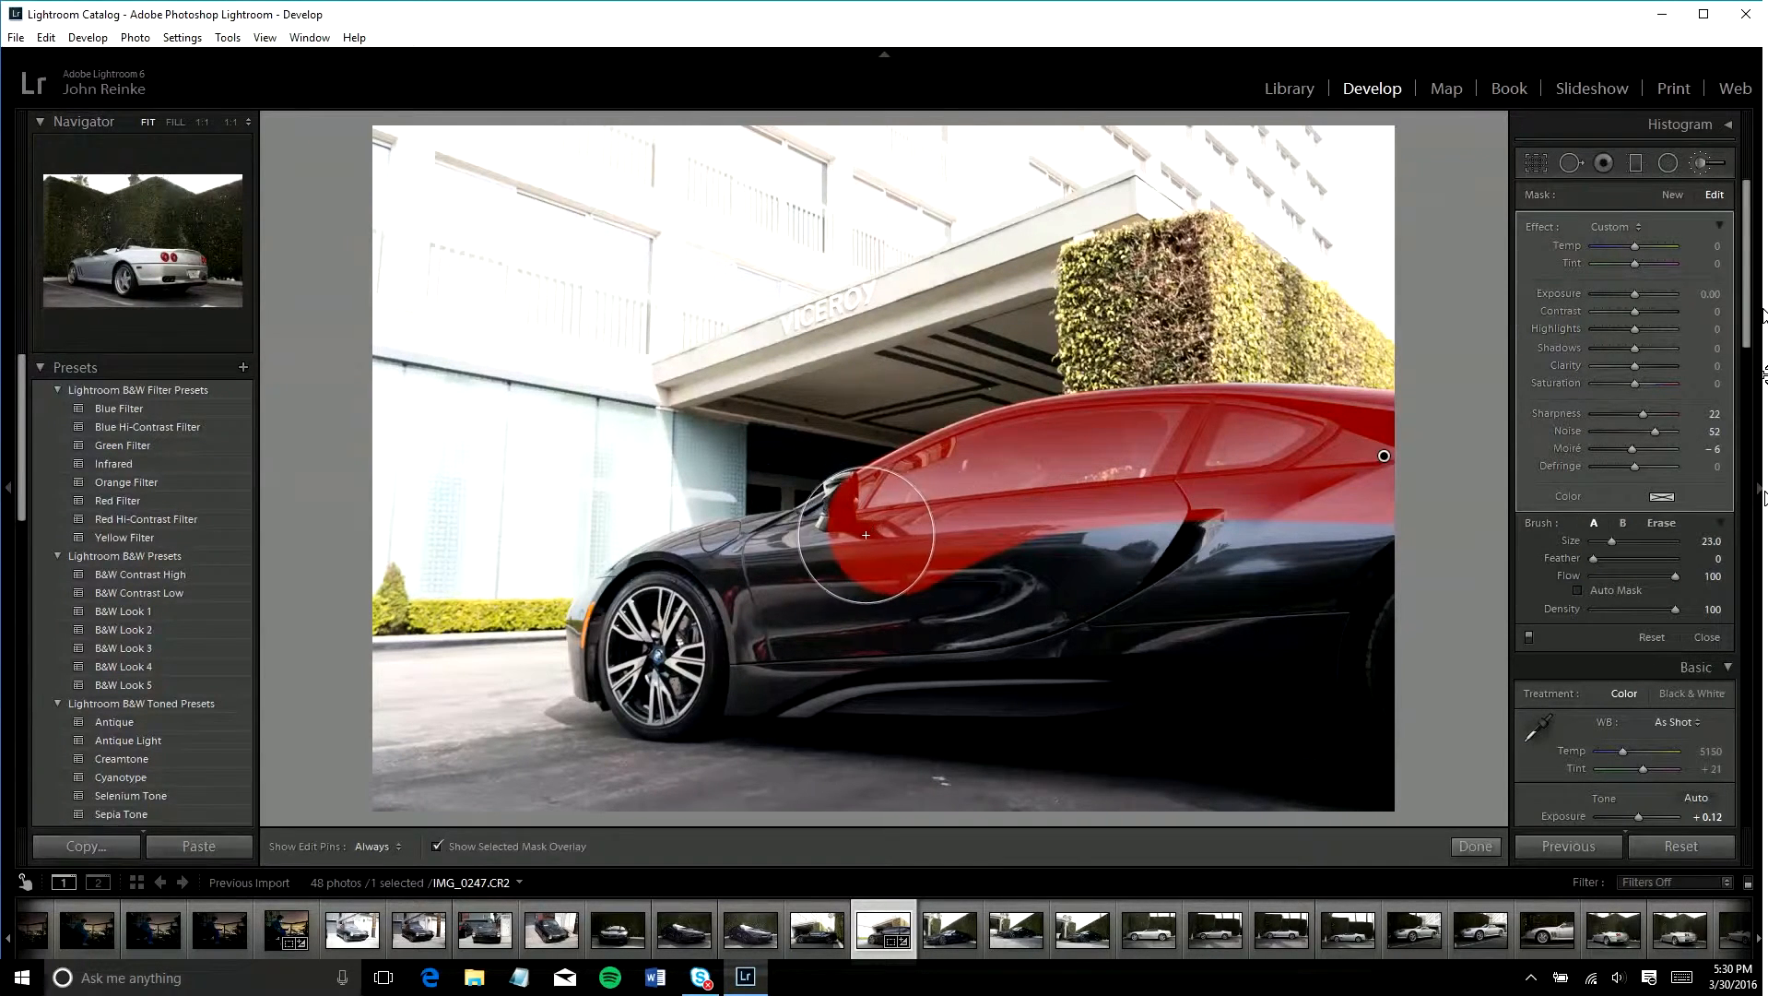
key("ctrl+z")
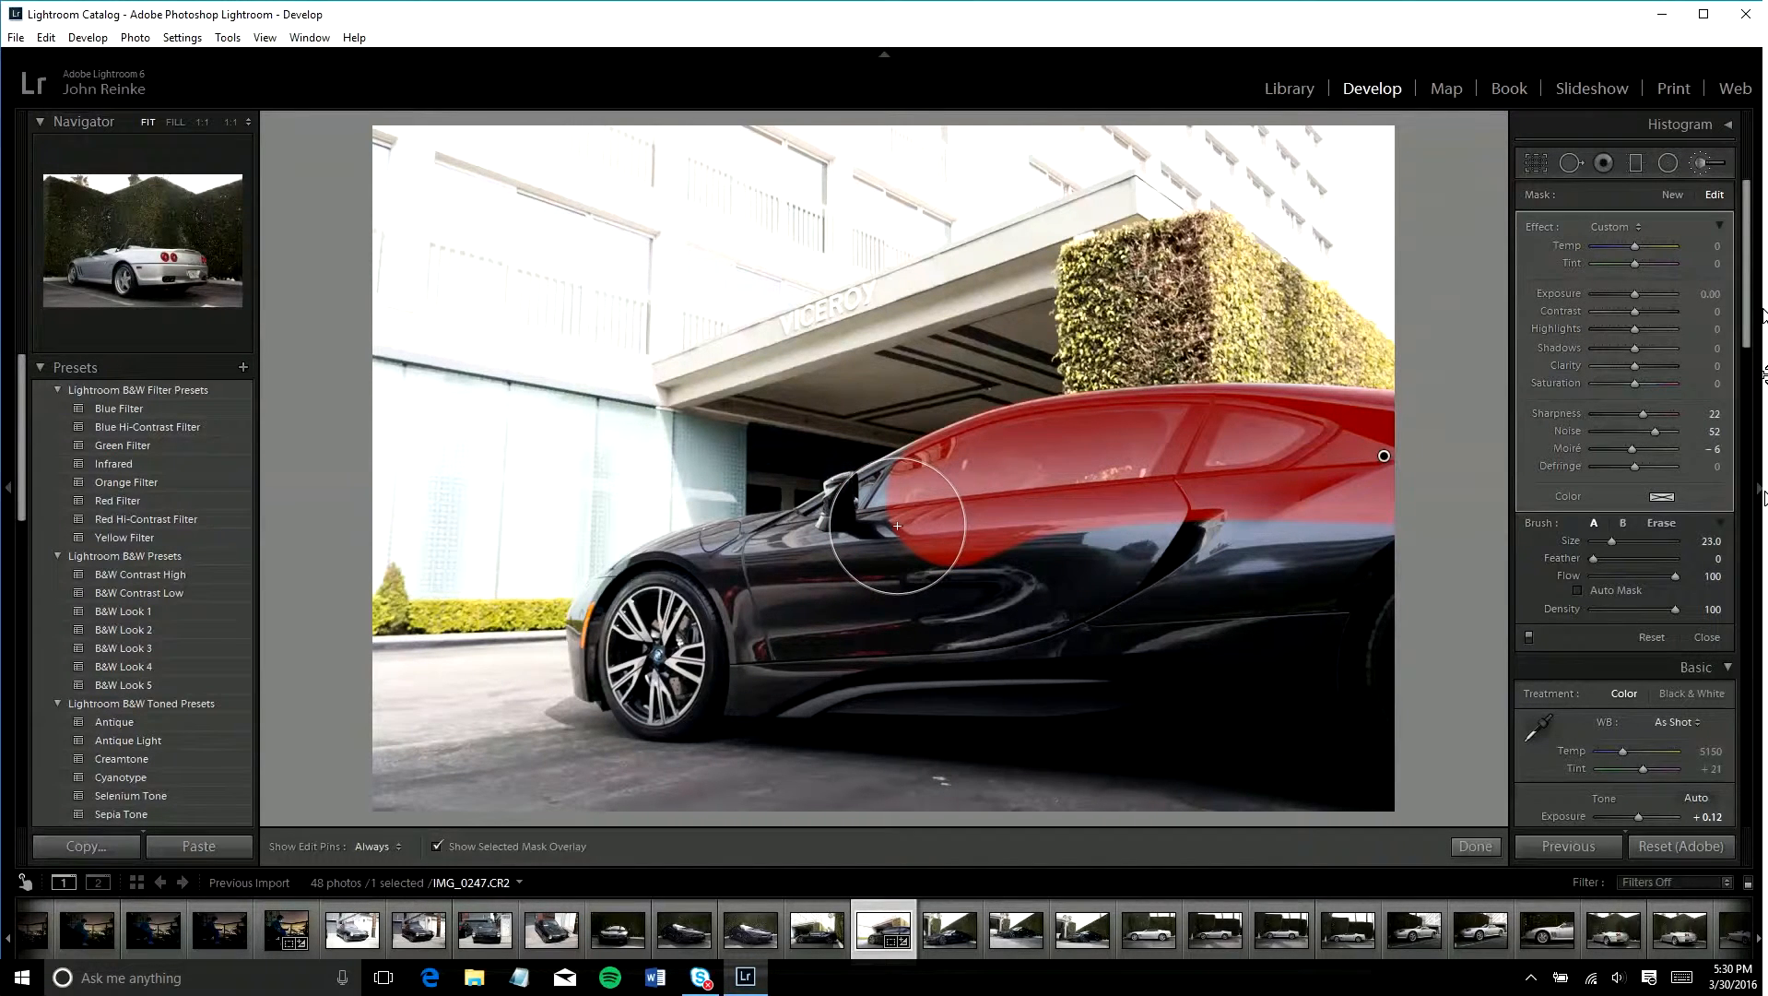
key("h")
left_click(897, 526, "shift")
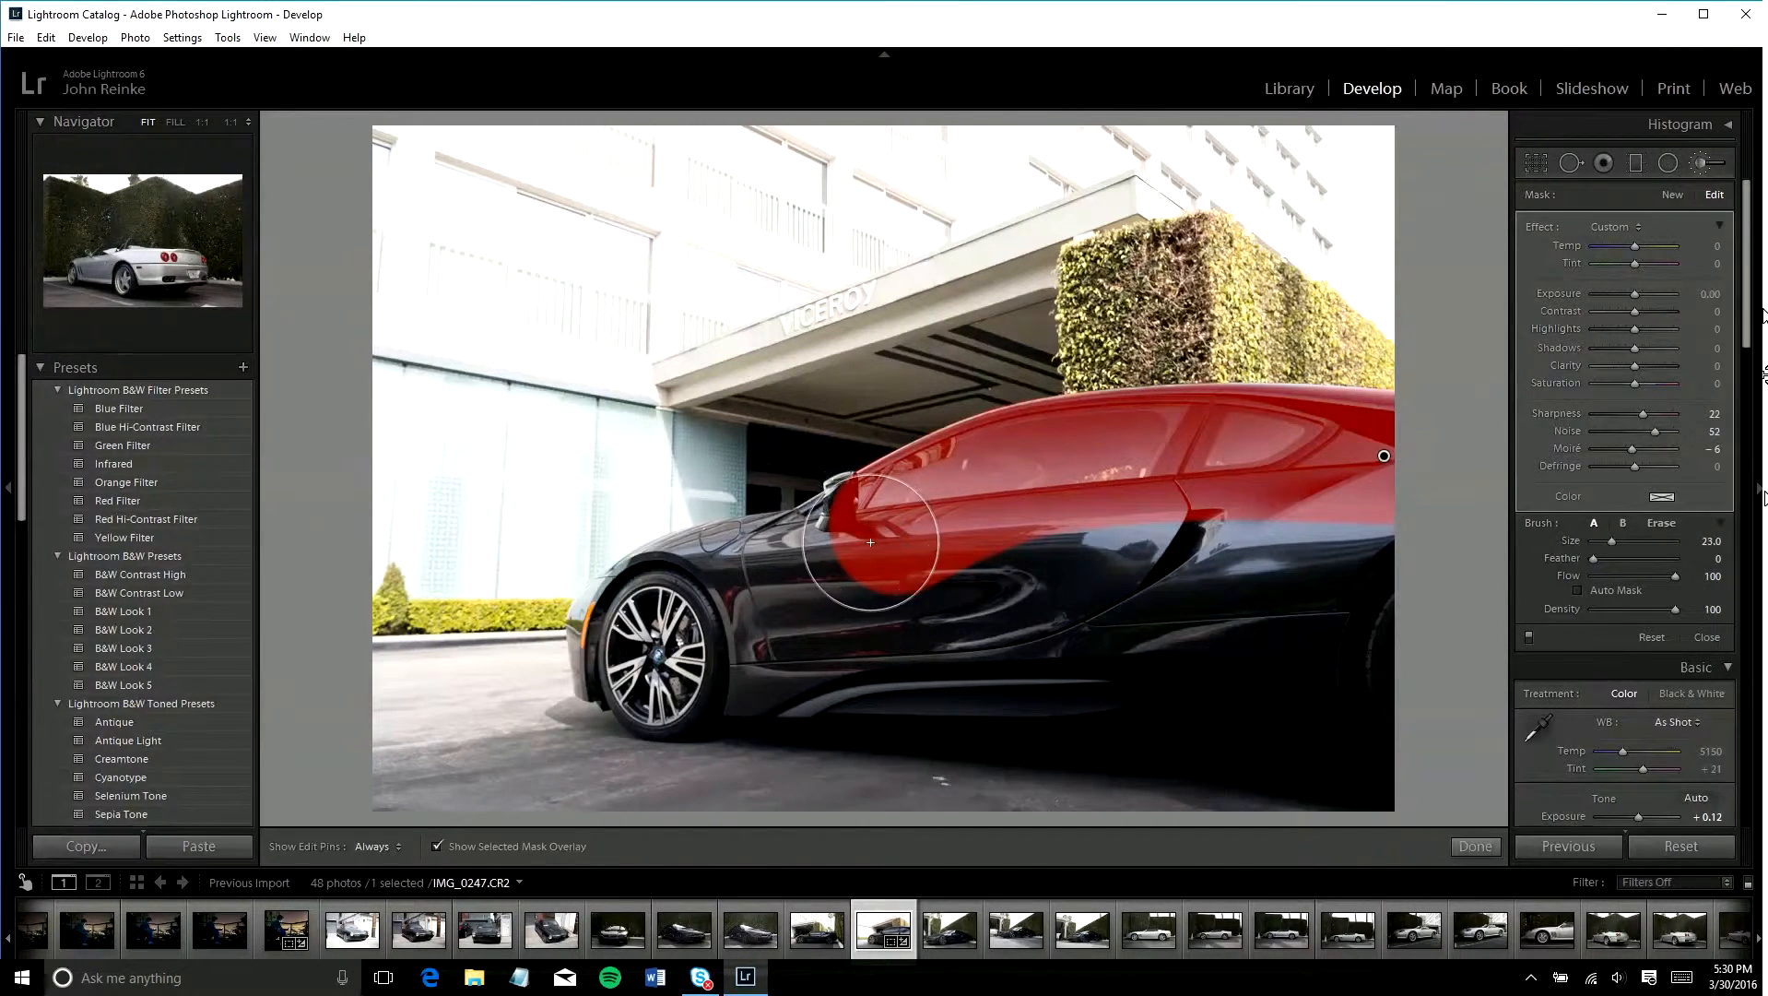
- Paint the mask in close-up over the side mirror and along the hood towards the front fender
key("space")
left_click(862, 528)
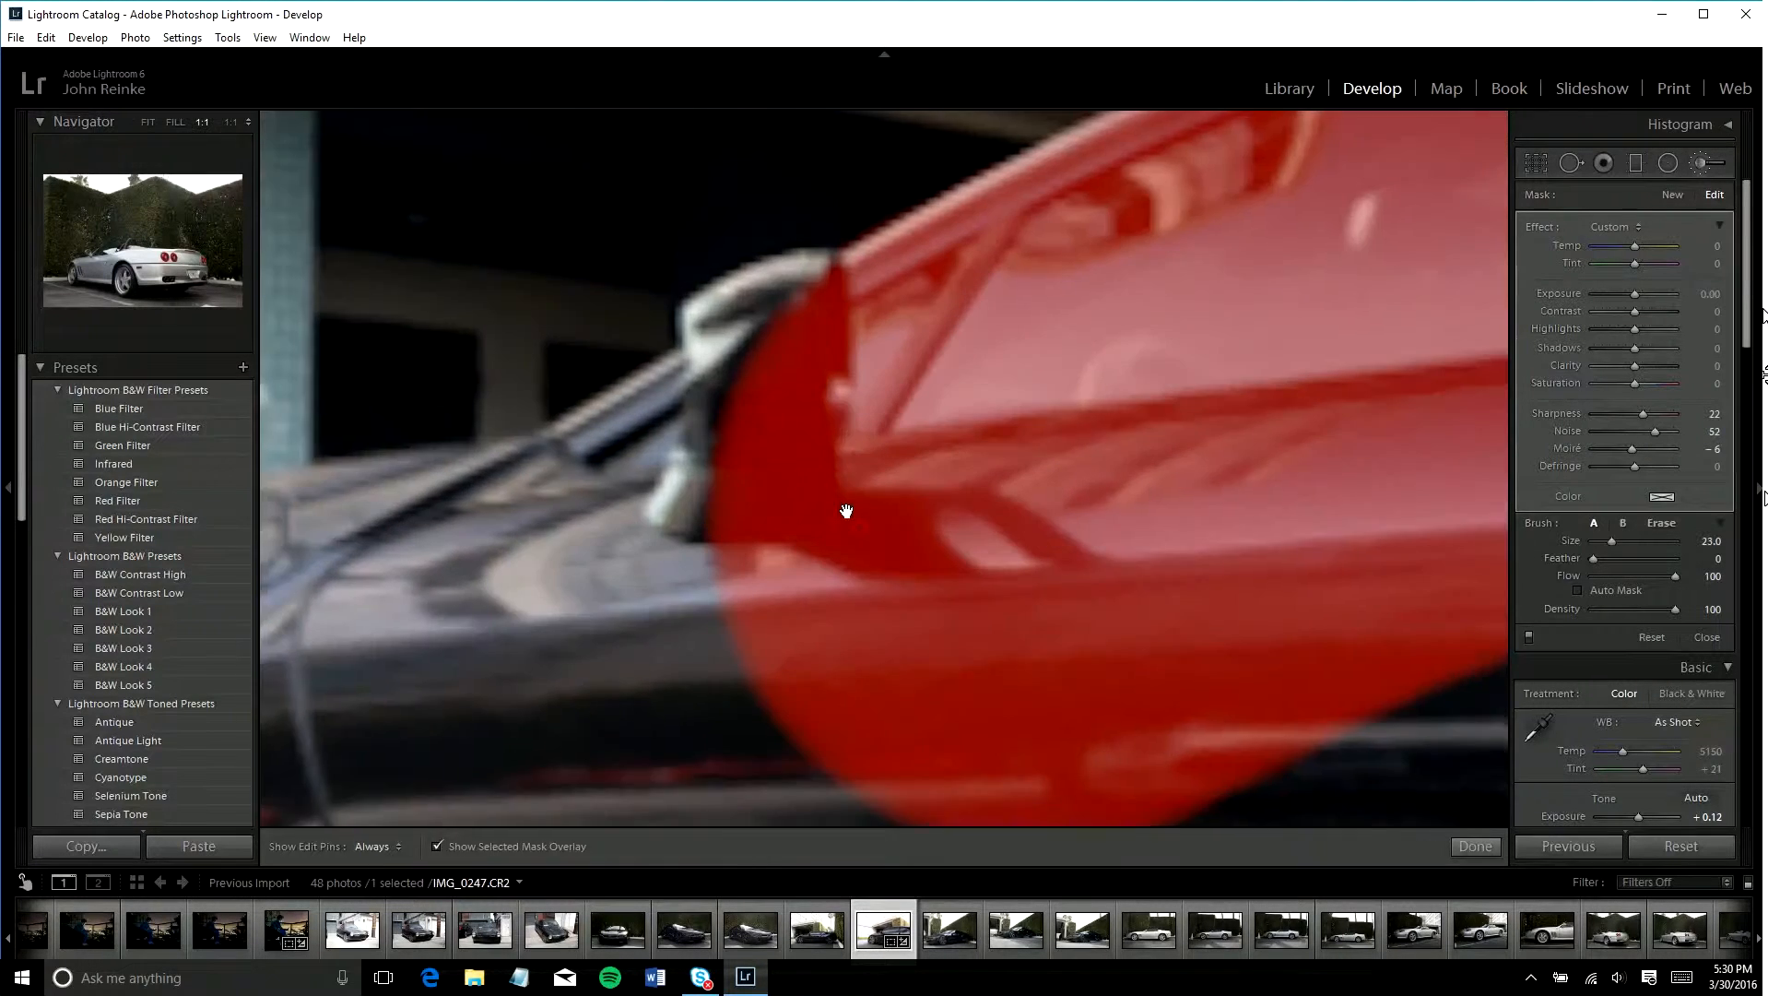
left_click_drag(844, 510, 876, 545)
left_click(782, 405)
key("space")
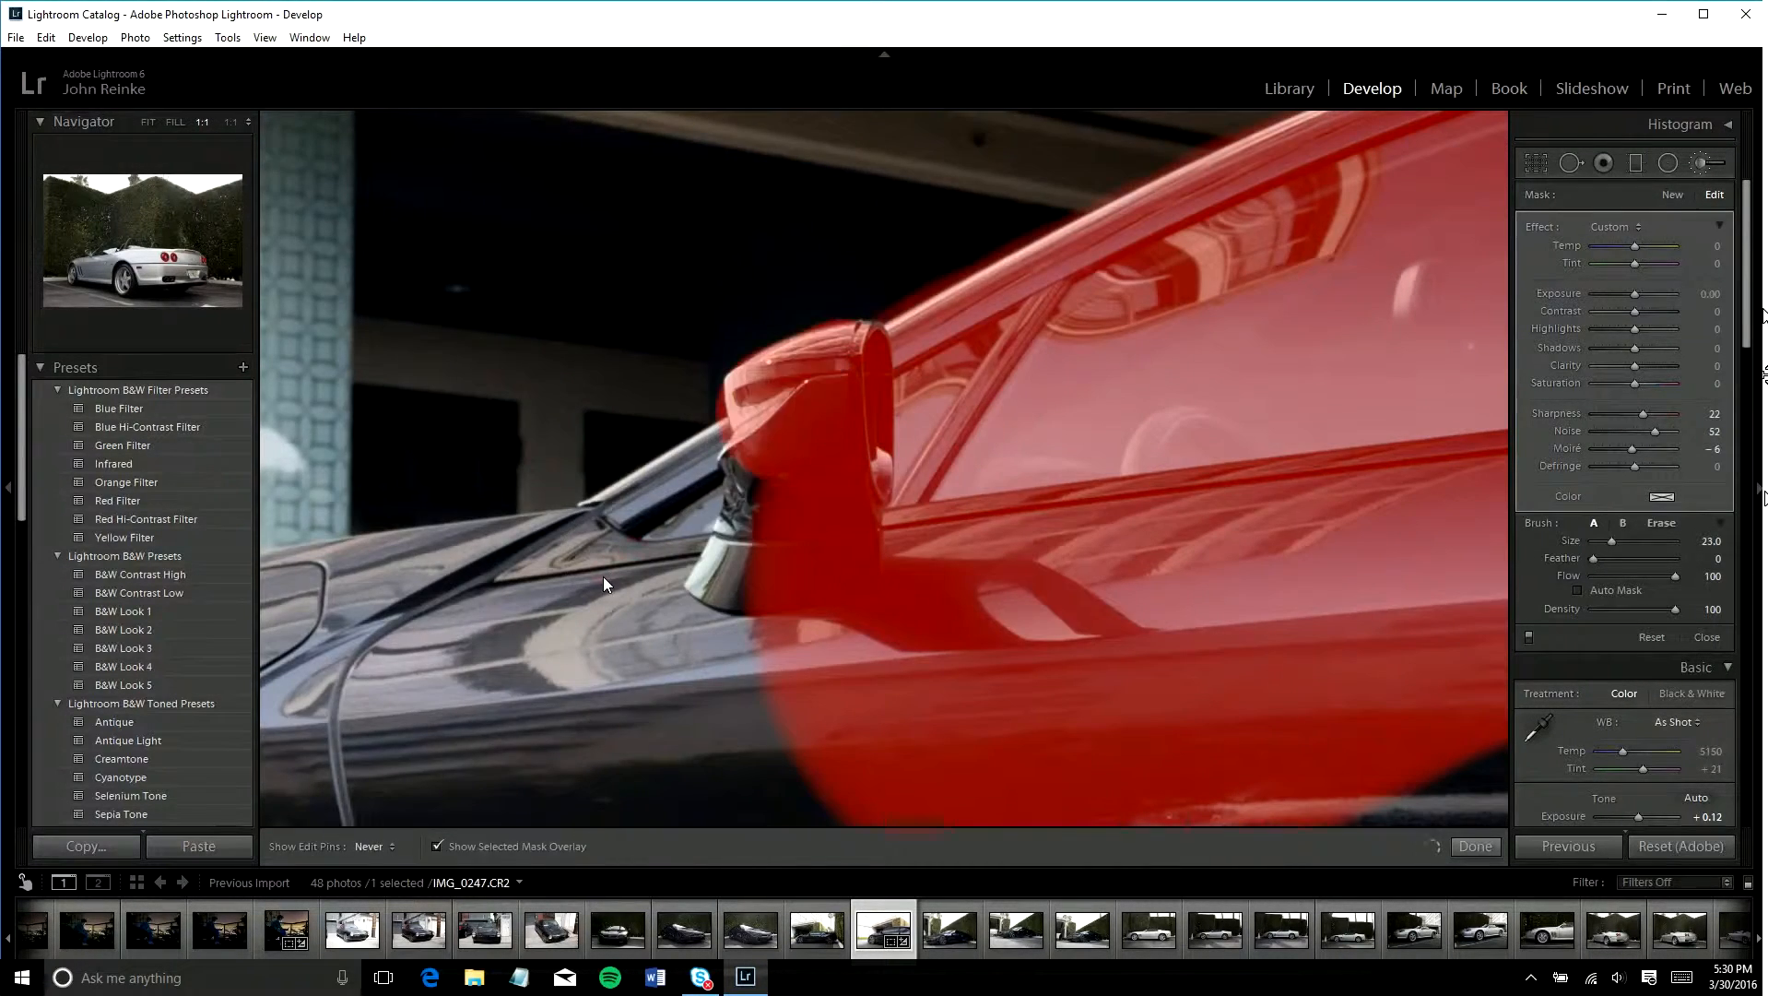
left_click_drag(602, 576, 926, 484)
scroll(926, 484, "up", 3)
mouse_move(968, 433)
left_mouse_down()
mouse_move(880, 513)
mouse_move(449, 592)
mouse_move(262, 655)
left_mouse_up()
key("space")
left_click_drag(263, 655, 783, 466)
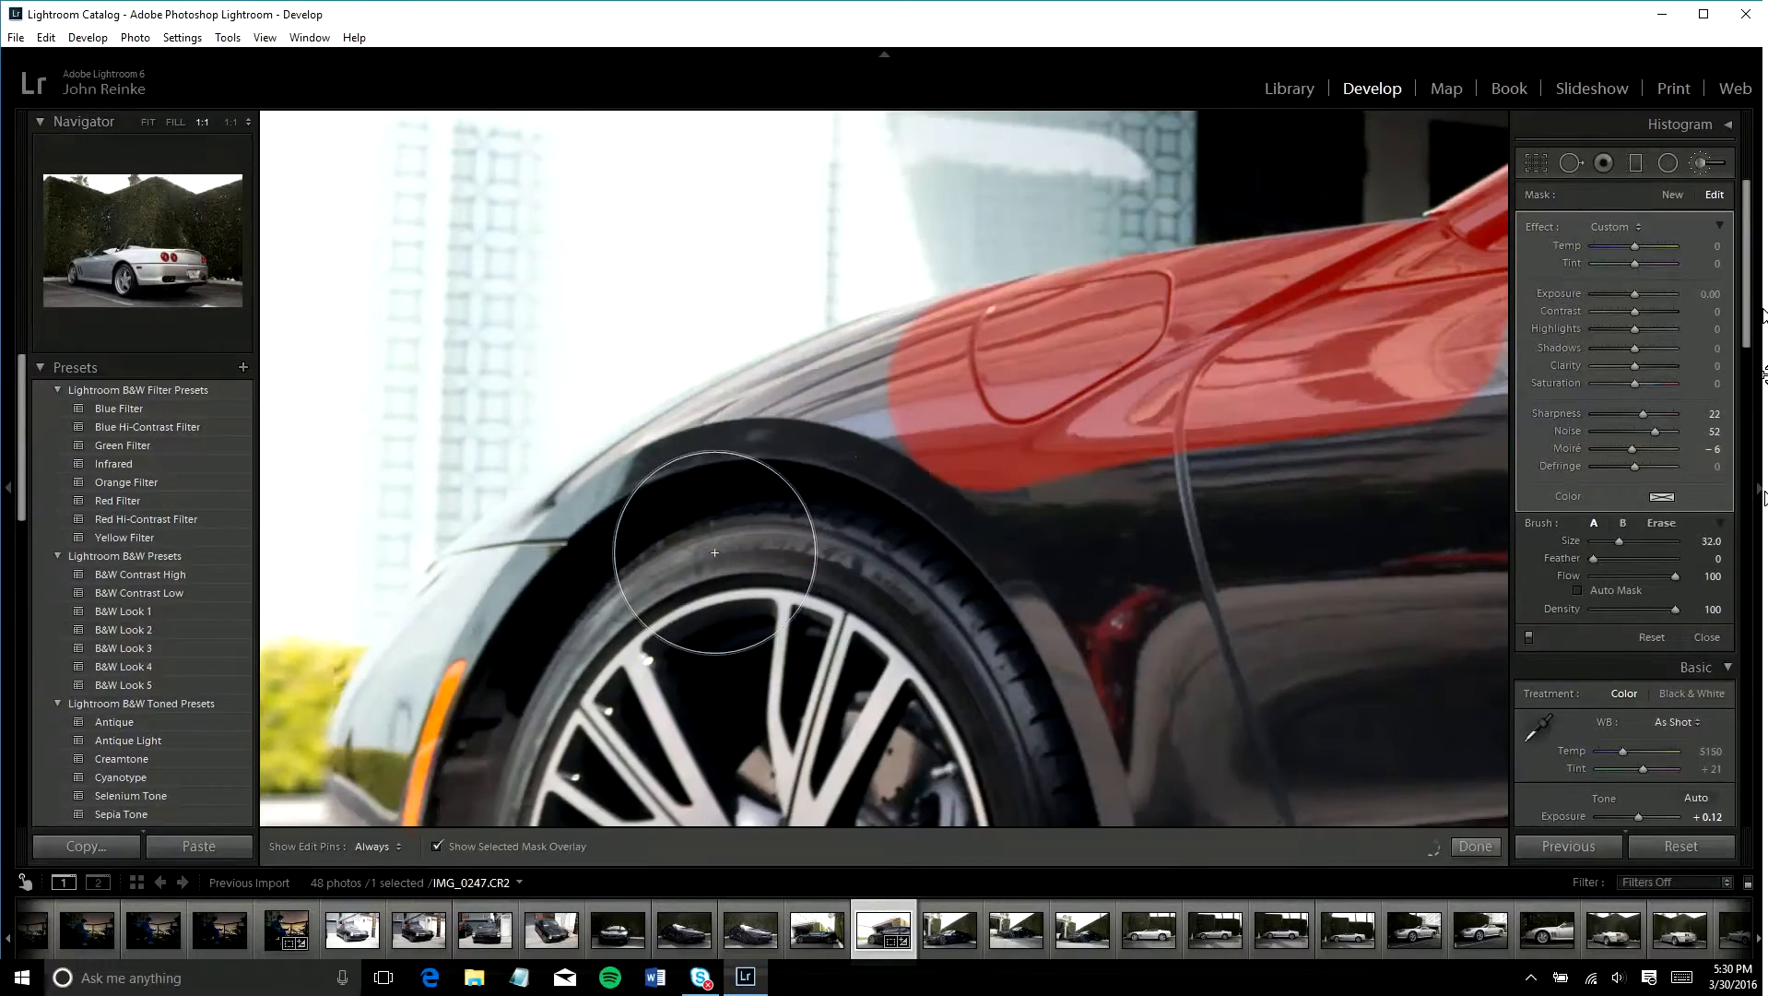
- Paint the mask over the front fender, front wheel and bumper
left_click(485, 702, "shift")
key("space")
left_click_drag(620, 667, 803, 381)
scroll(803, 381, "down", 1)
mouse_move(849, 284)
left_mouse_down()
mouse_move(688, 599)
mouse_move(745, 625)
mouse_move(1038, 668)
mouse_move(613, 653)
left_mouse_up()
key("h")
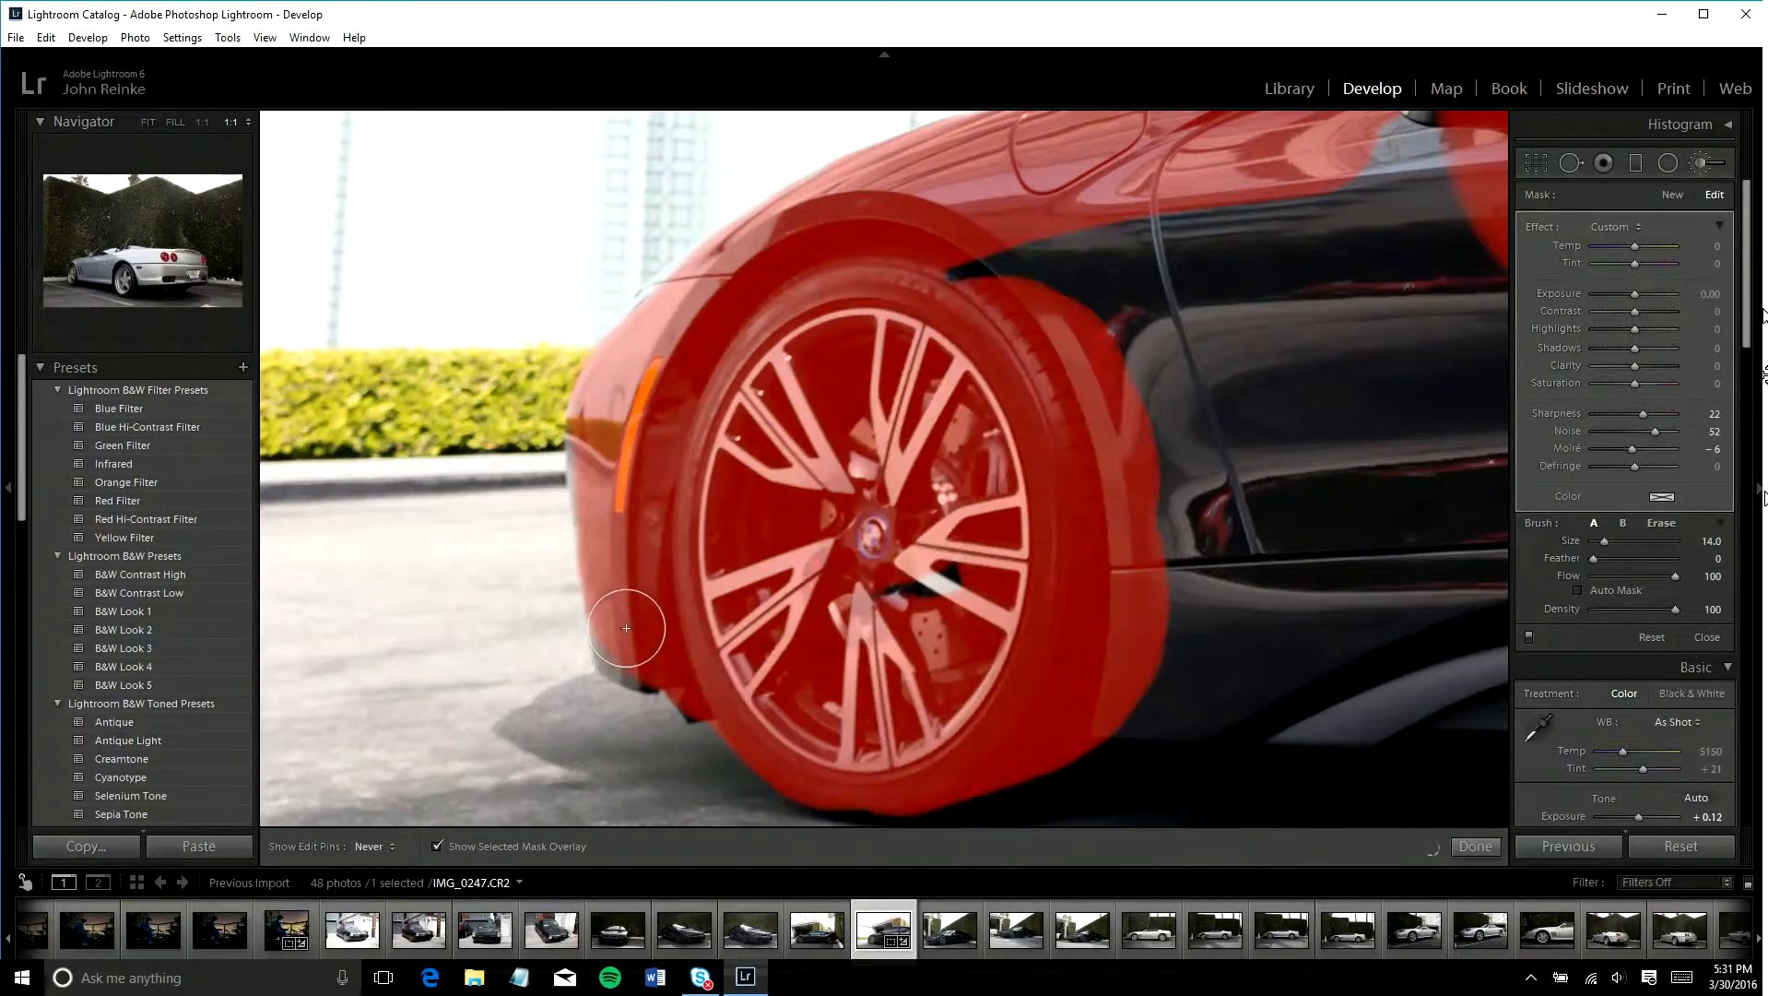
- Undo the last mask stroke, fill in the rest of the car's lower body, and hide the mask overlay
key("ctrl+z")
key("z")
mouse_move(745, 696)
left_mouse_down()
mouse_move(1161, 685)
mouse_move(1353, 728)
mouse_move(1373, 638)
mouse_move(1162, 639)
mouse_move(1439, 701)
left_mouse_up()
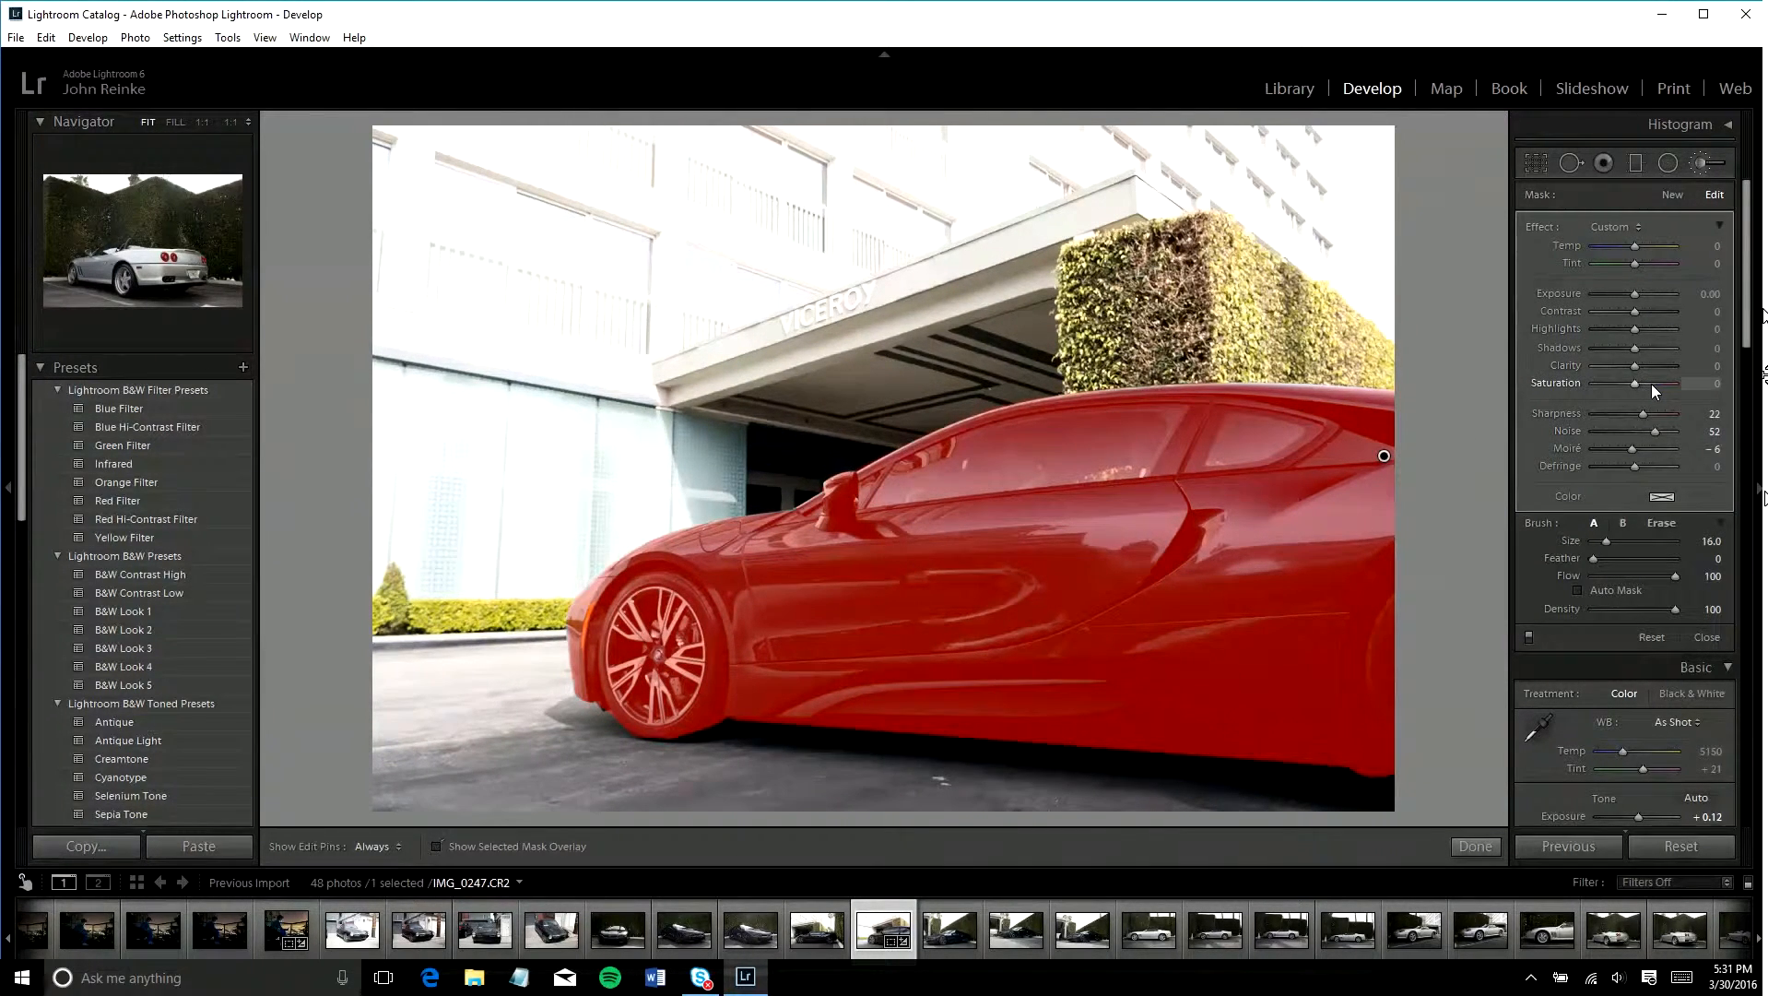
key("o")
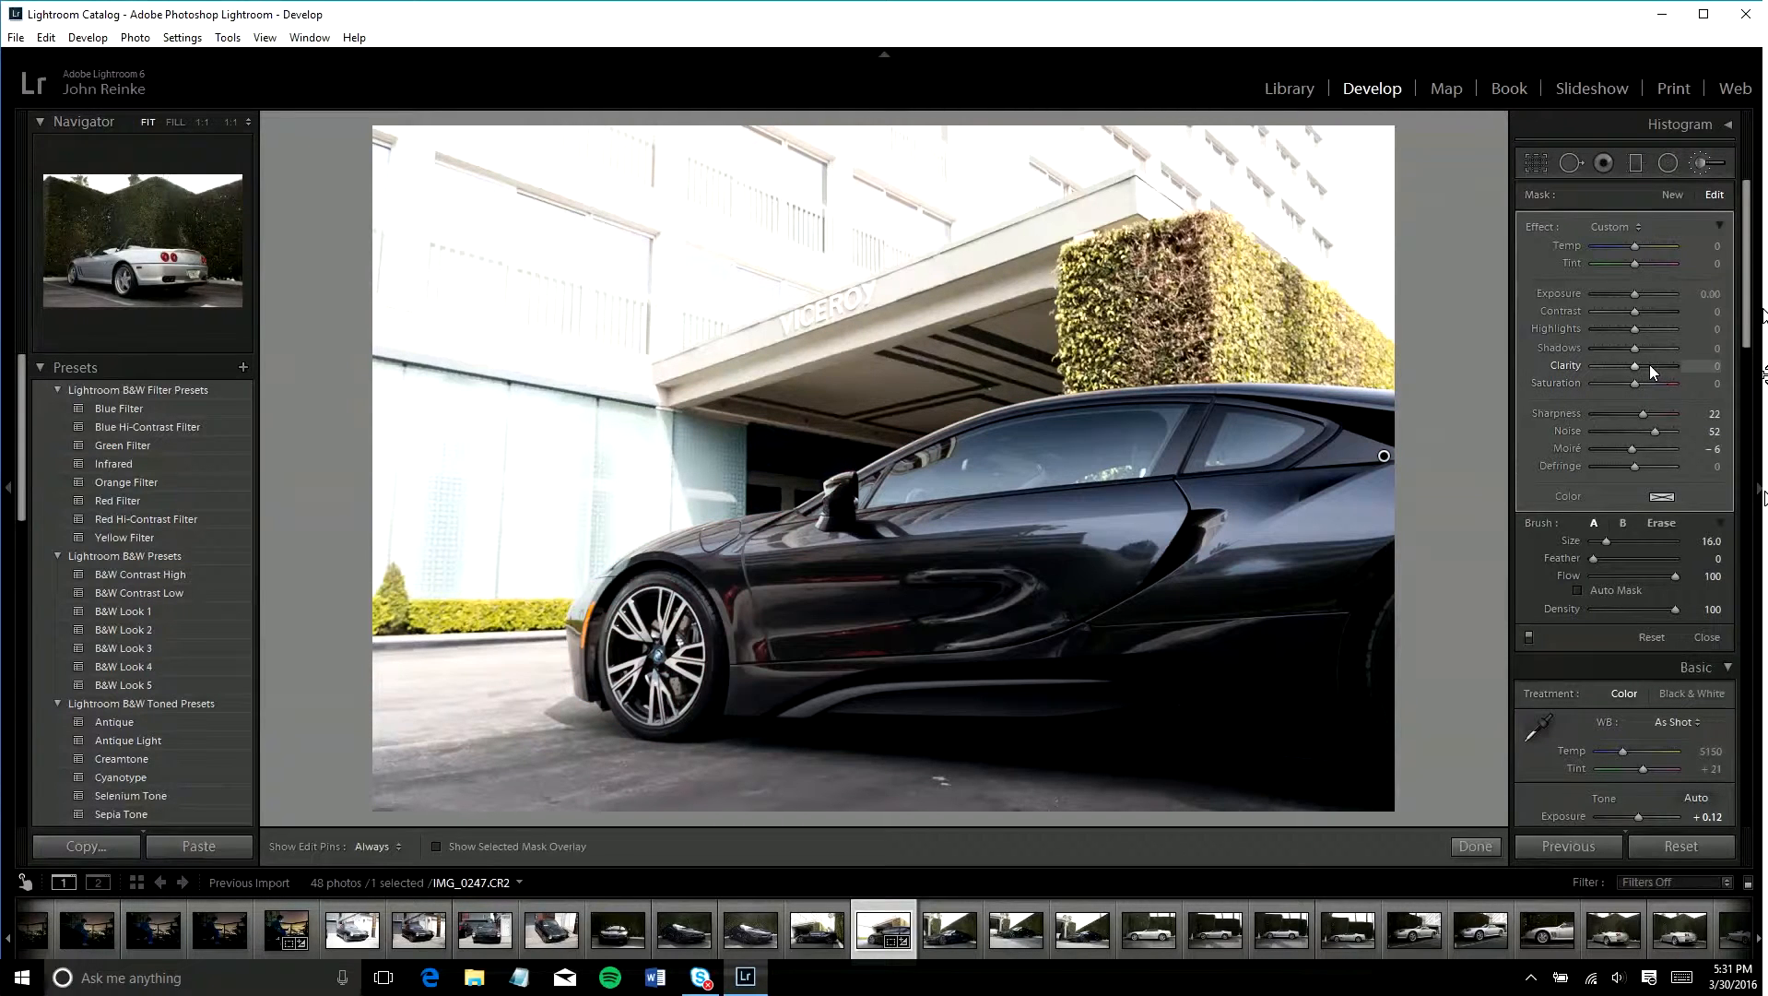
- Set the car mask's Clarity to 15 and Shadows to 1, and adjust its Highlights
left_click(1645, 365)
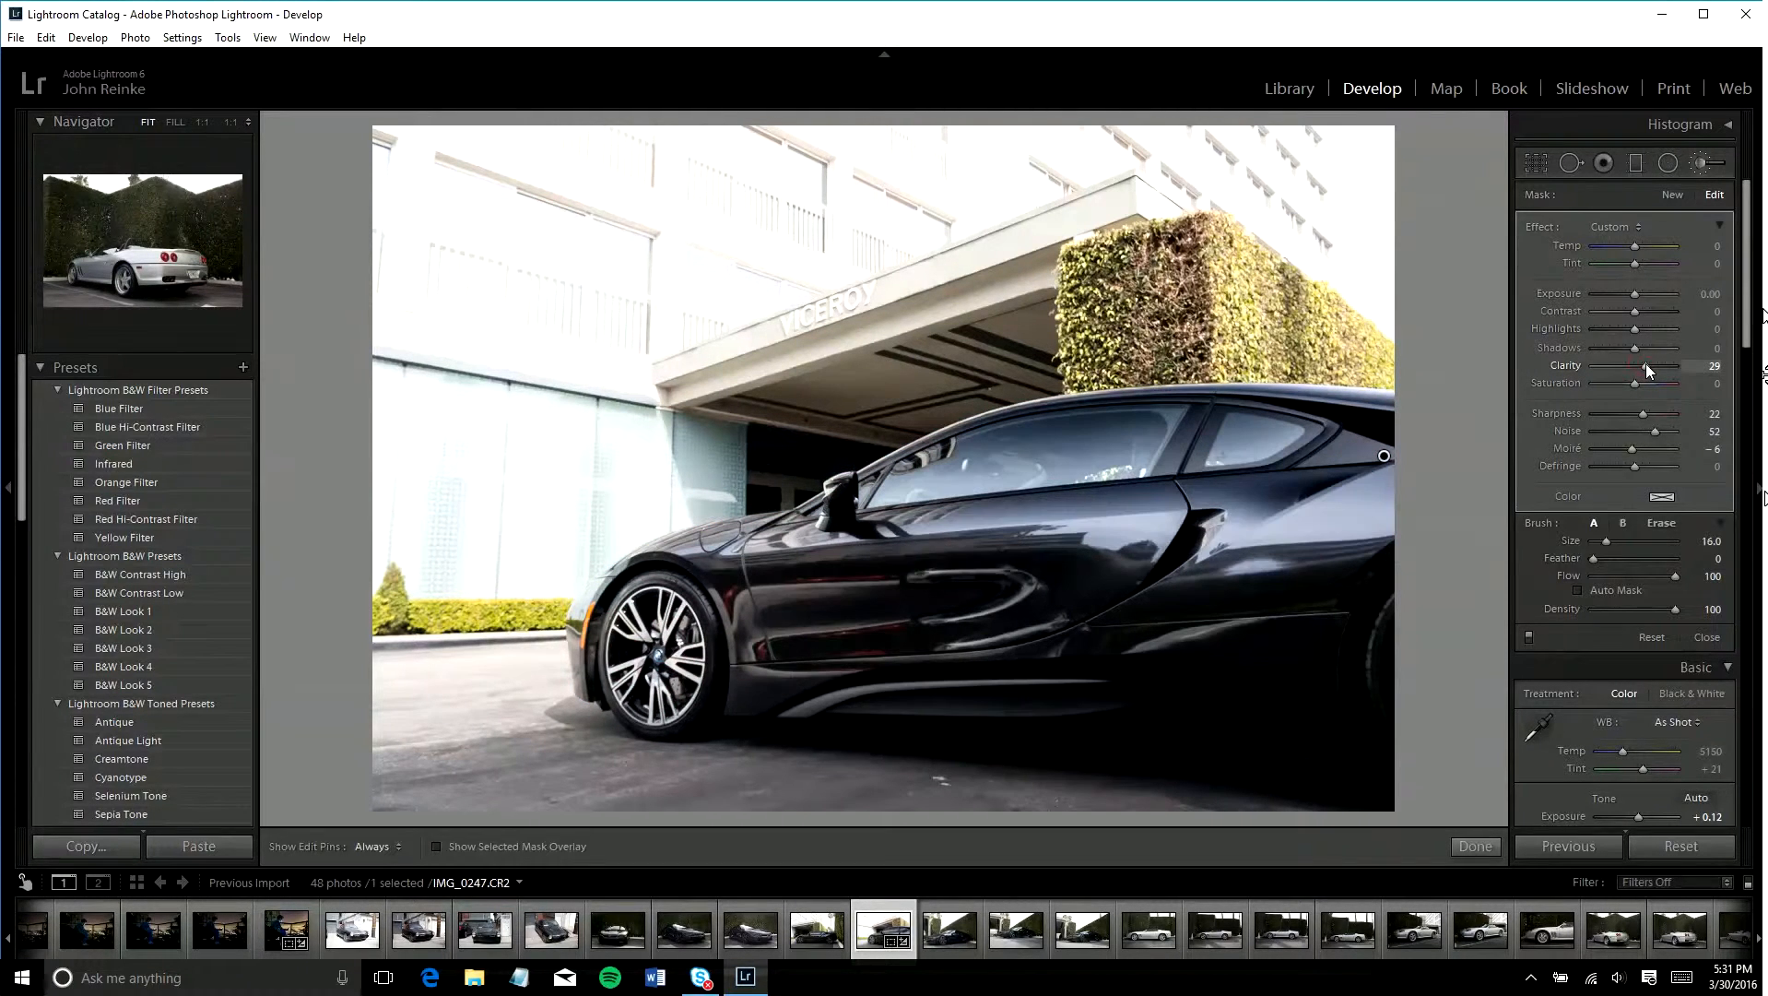
left_click_drag(1645, 365, 1640, 365)
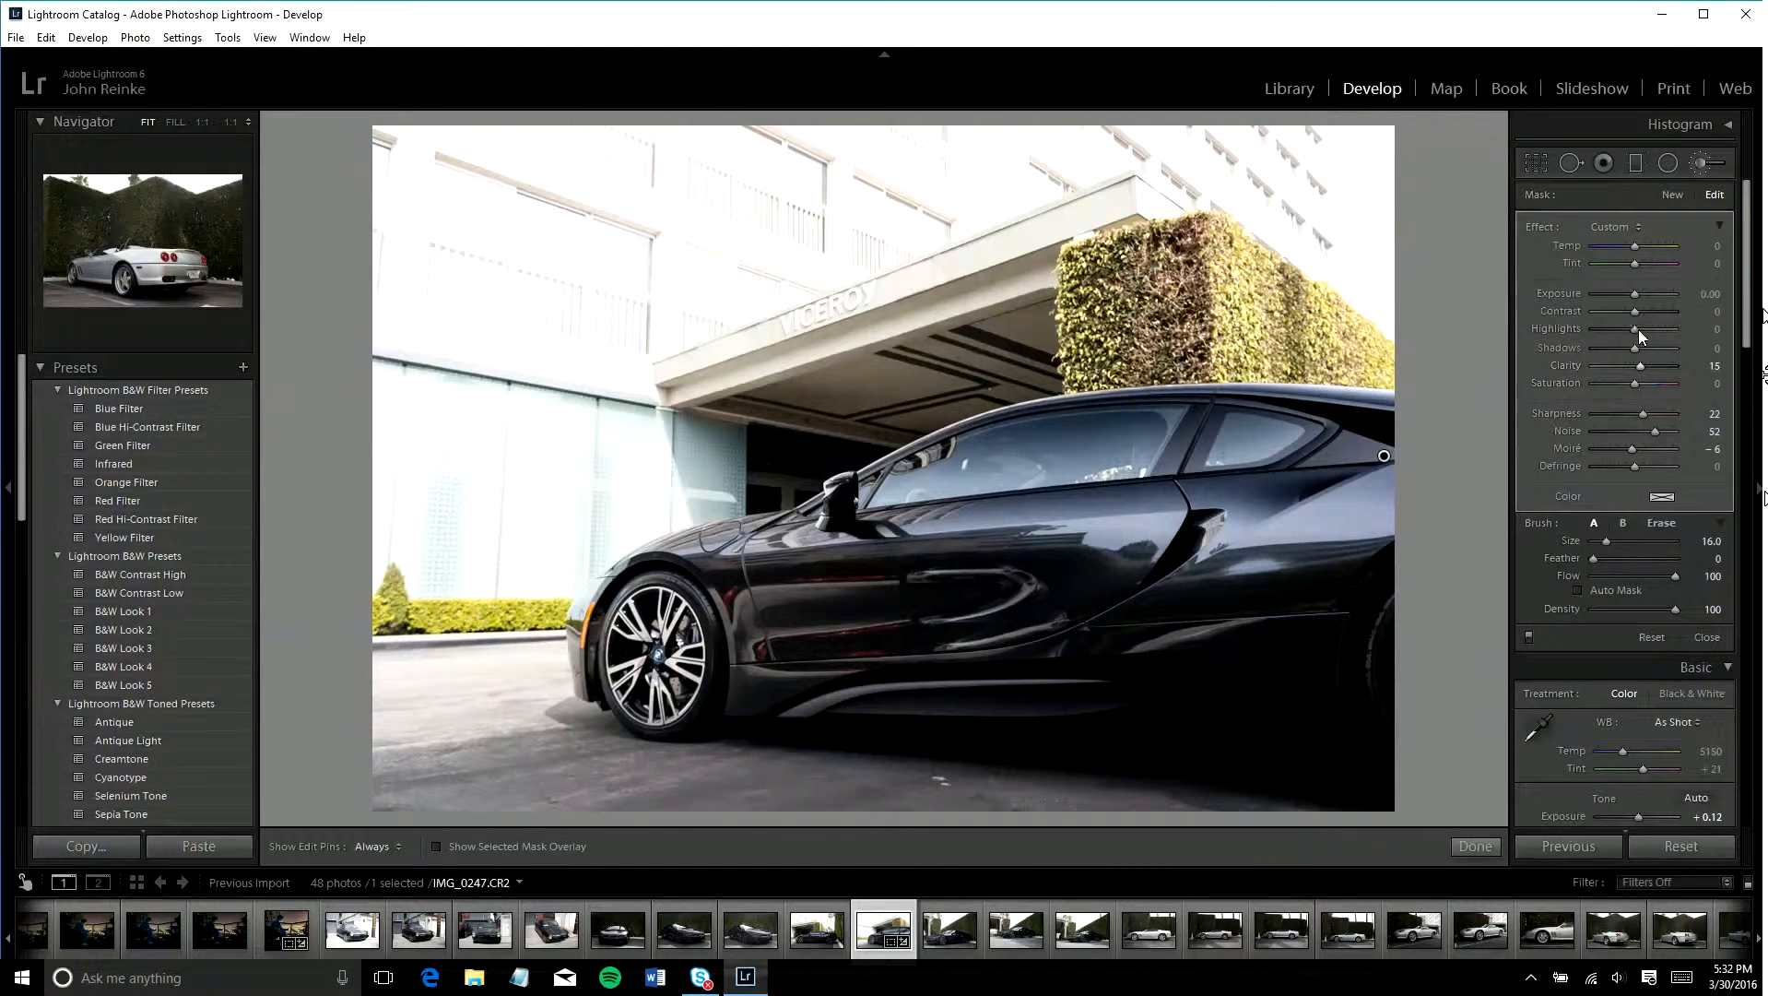
left_click_drag(1644, 335, 1637, 354)
left_click(1639, 348)
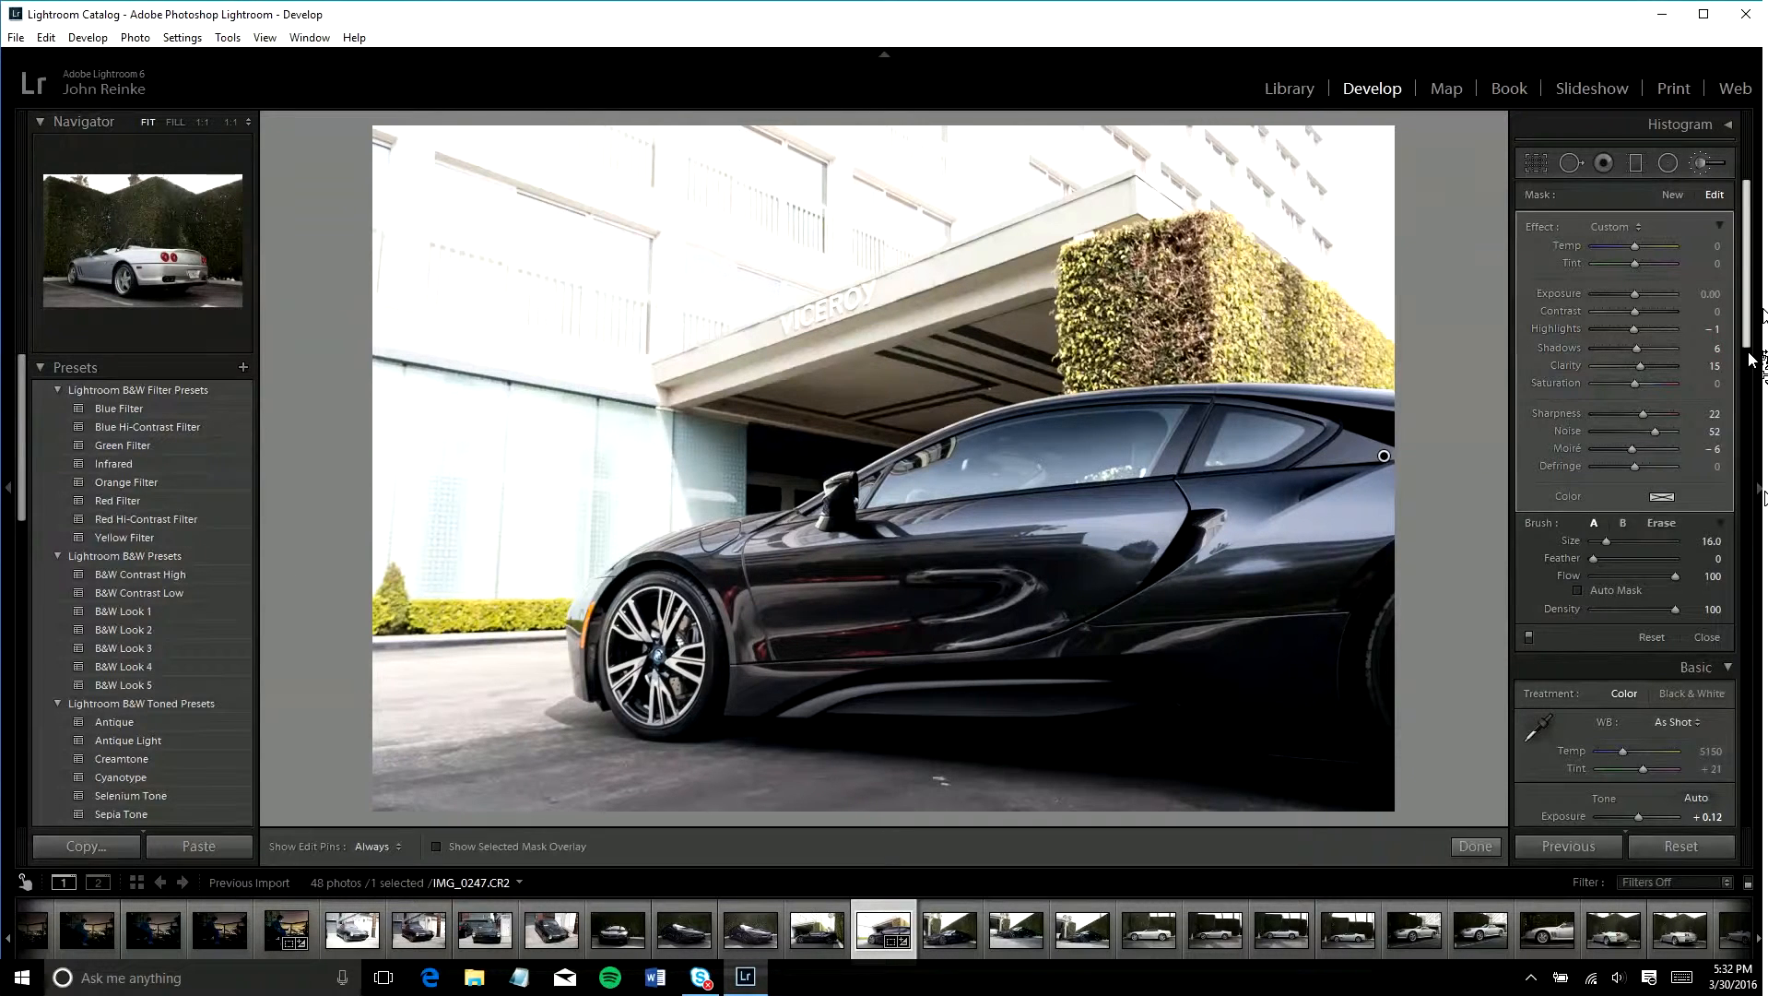
left_click(1716, 349)
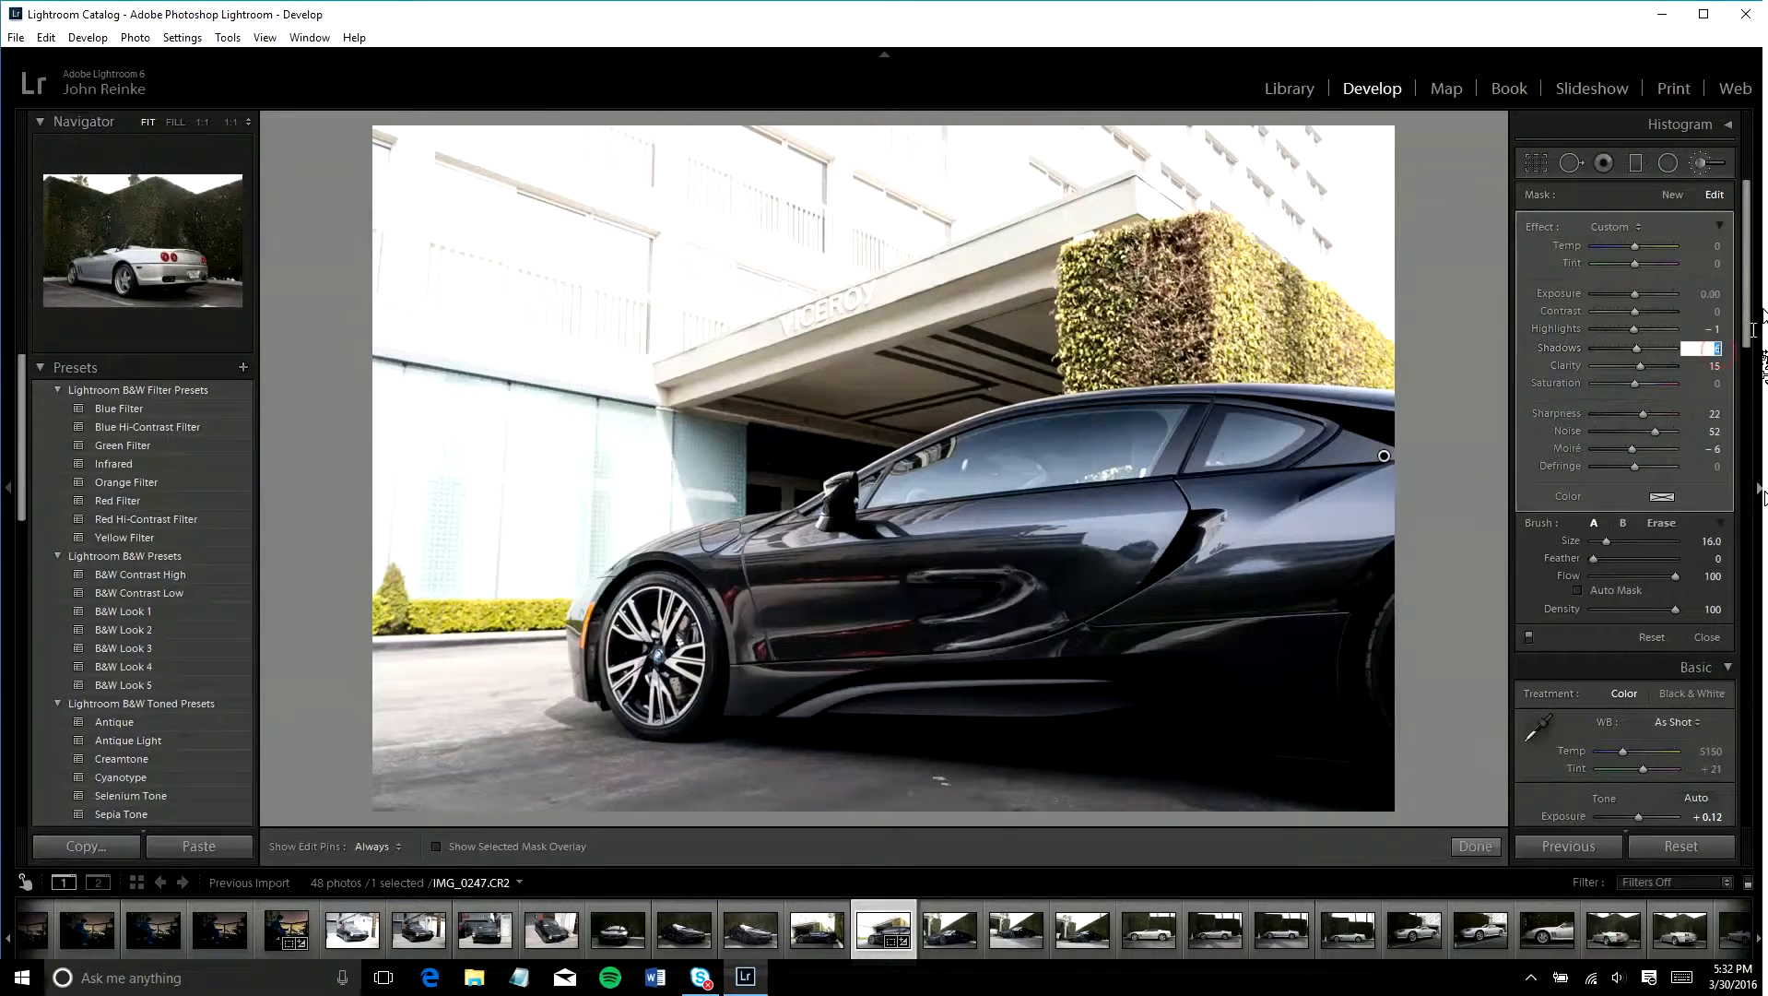
key("Return")
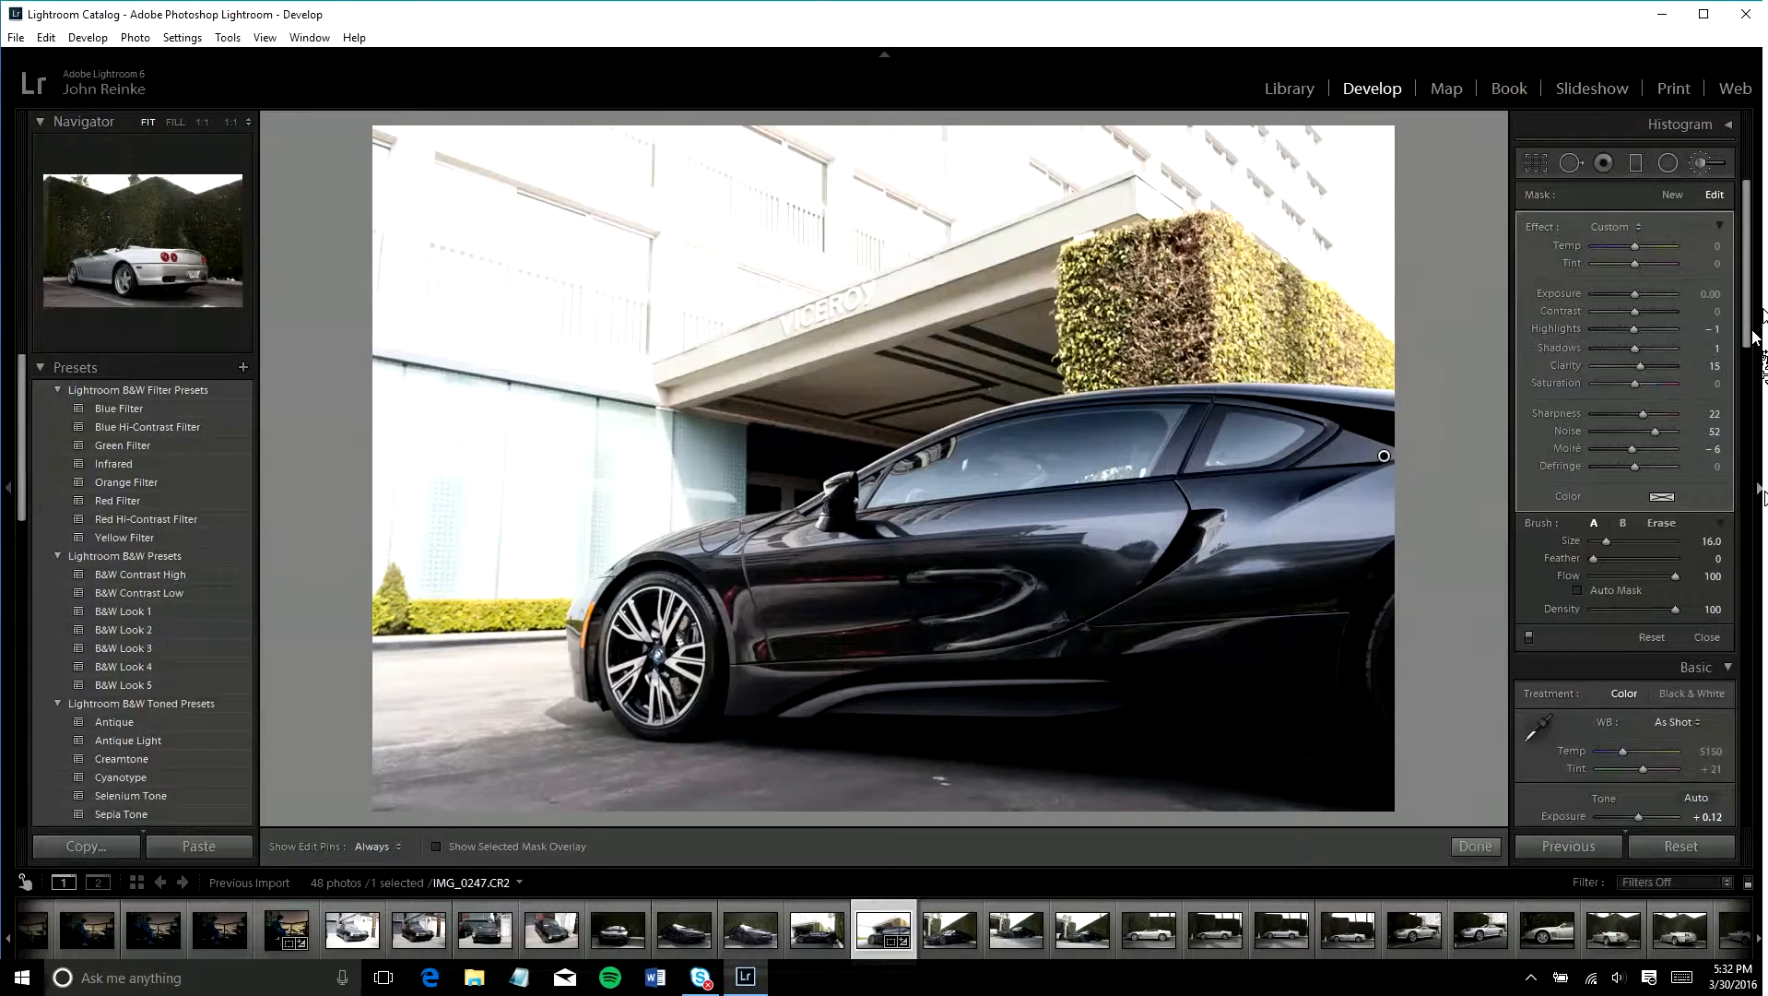
left_click(1646, 330)
mouse_move(1645, 330)
left_mouse_down()
mouse_move(1619, 326)
mouse_move(1649, 335)
left_mouse_up()
- Clone out the bright spot on the canopy ceiling above the car's roof, using Spot Removal with size 18
left_click(1571, 164)
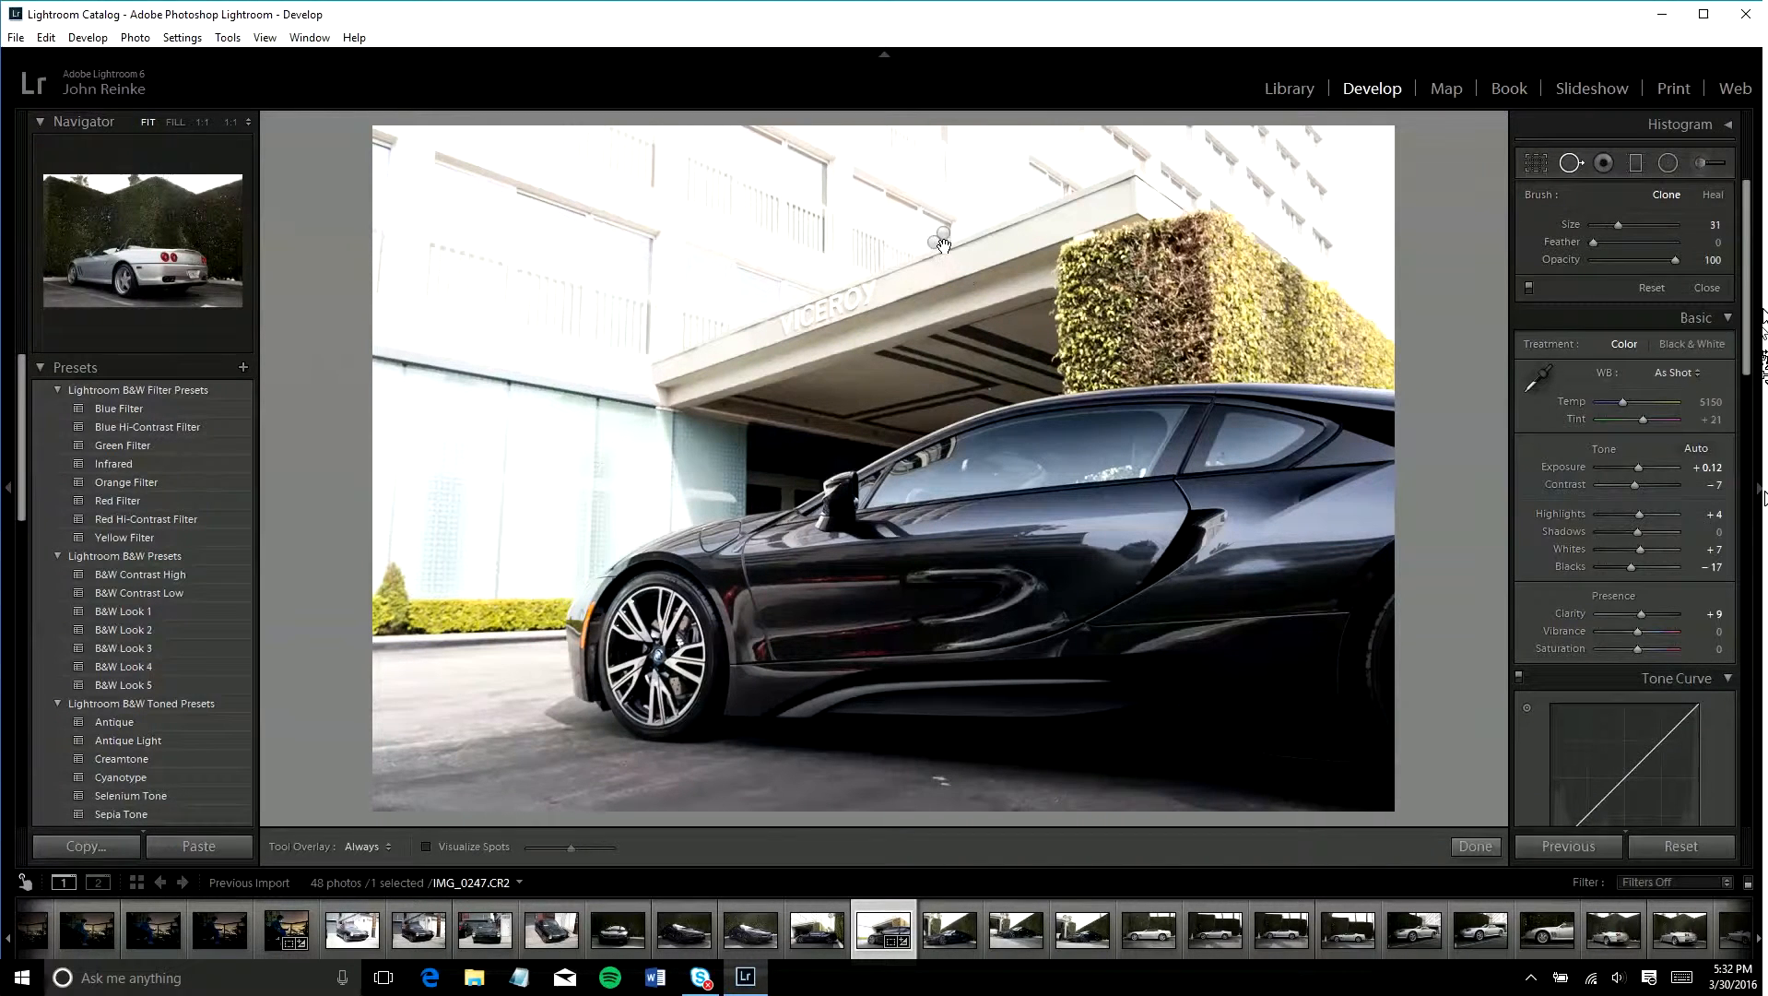
left_click(996, 395)
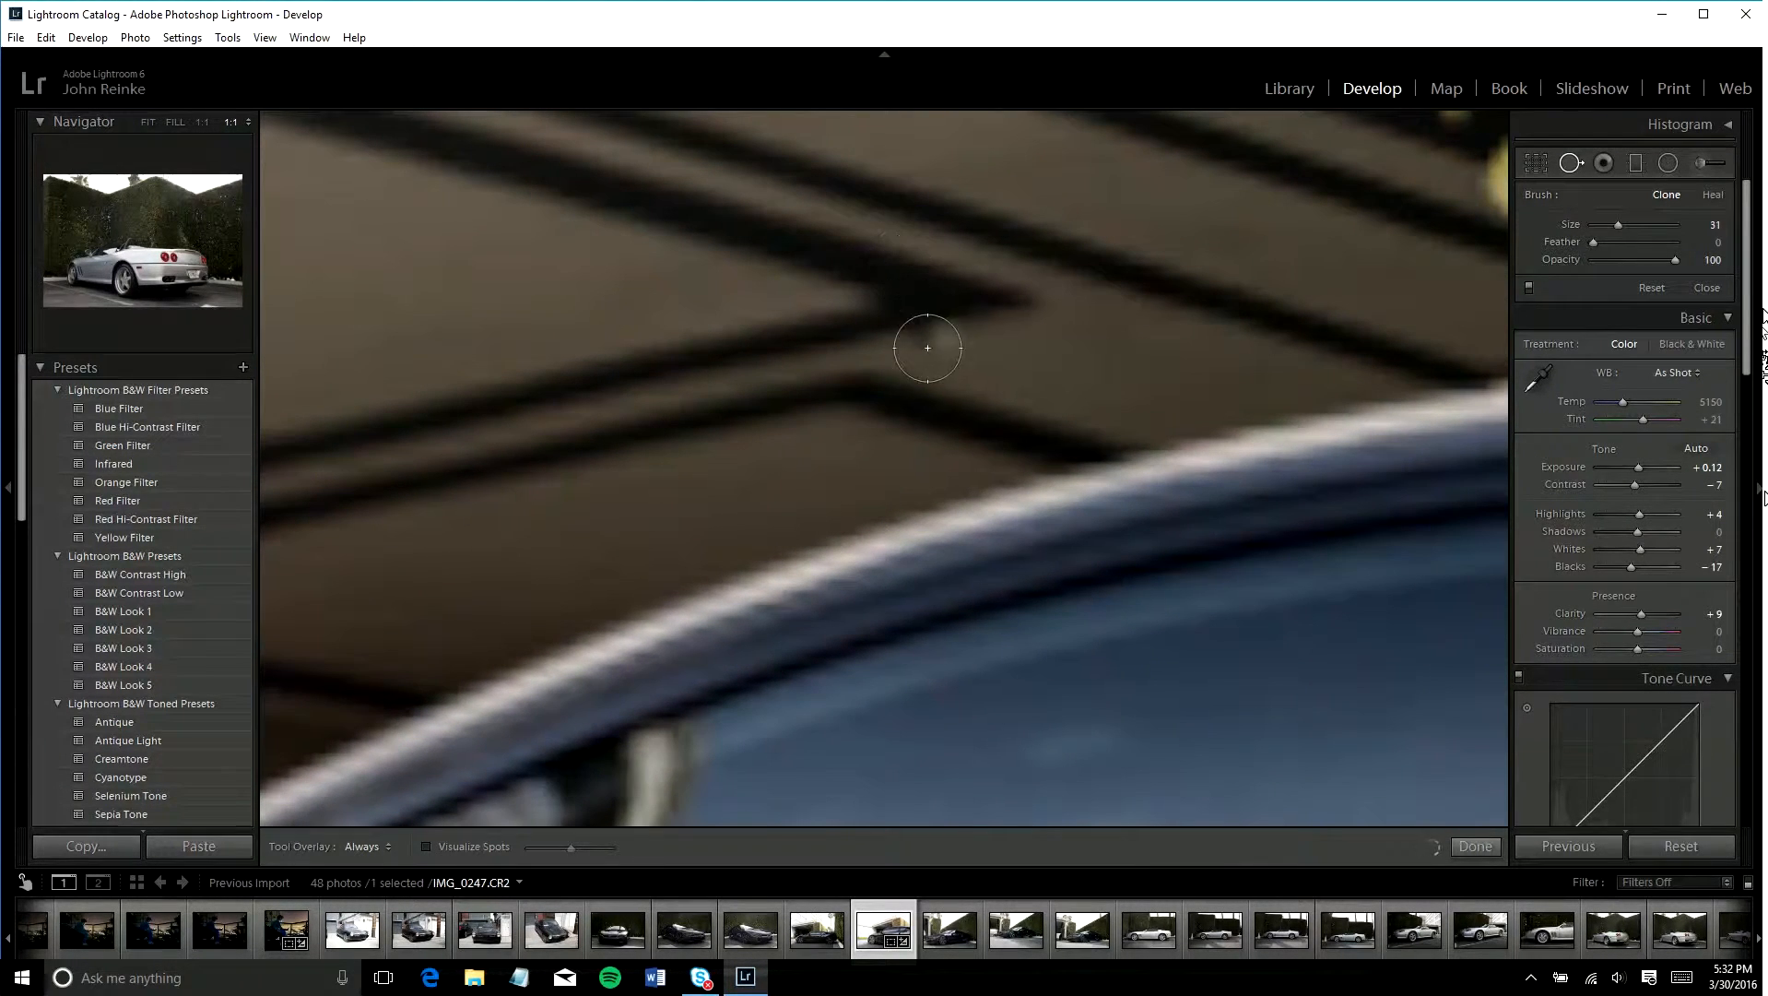
scroll(953, 346, "down", 2)
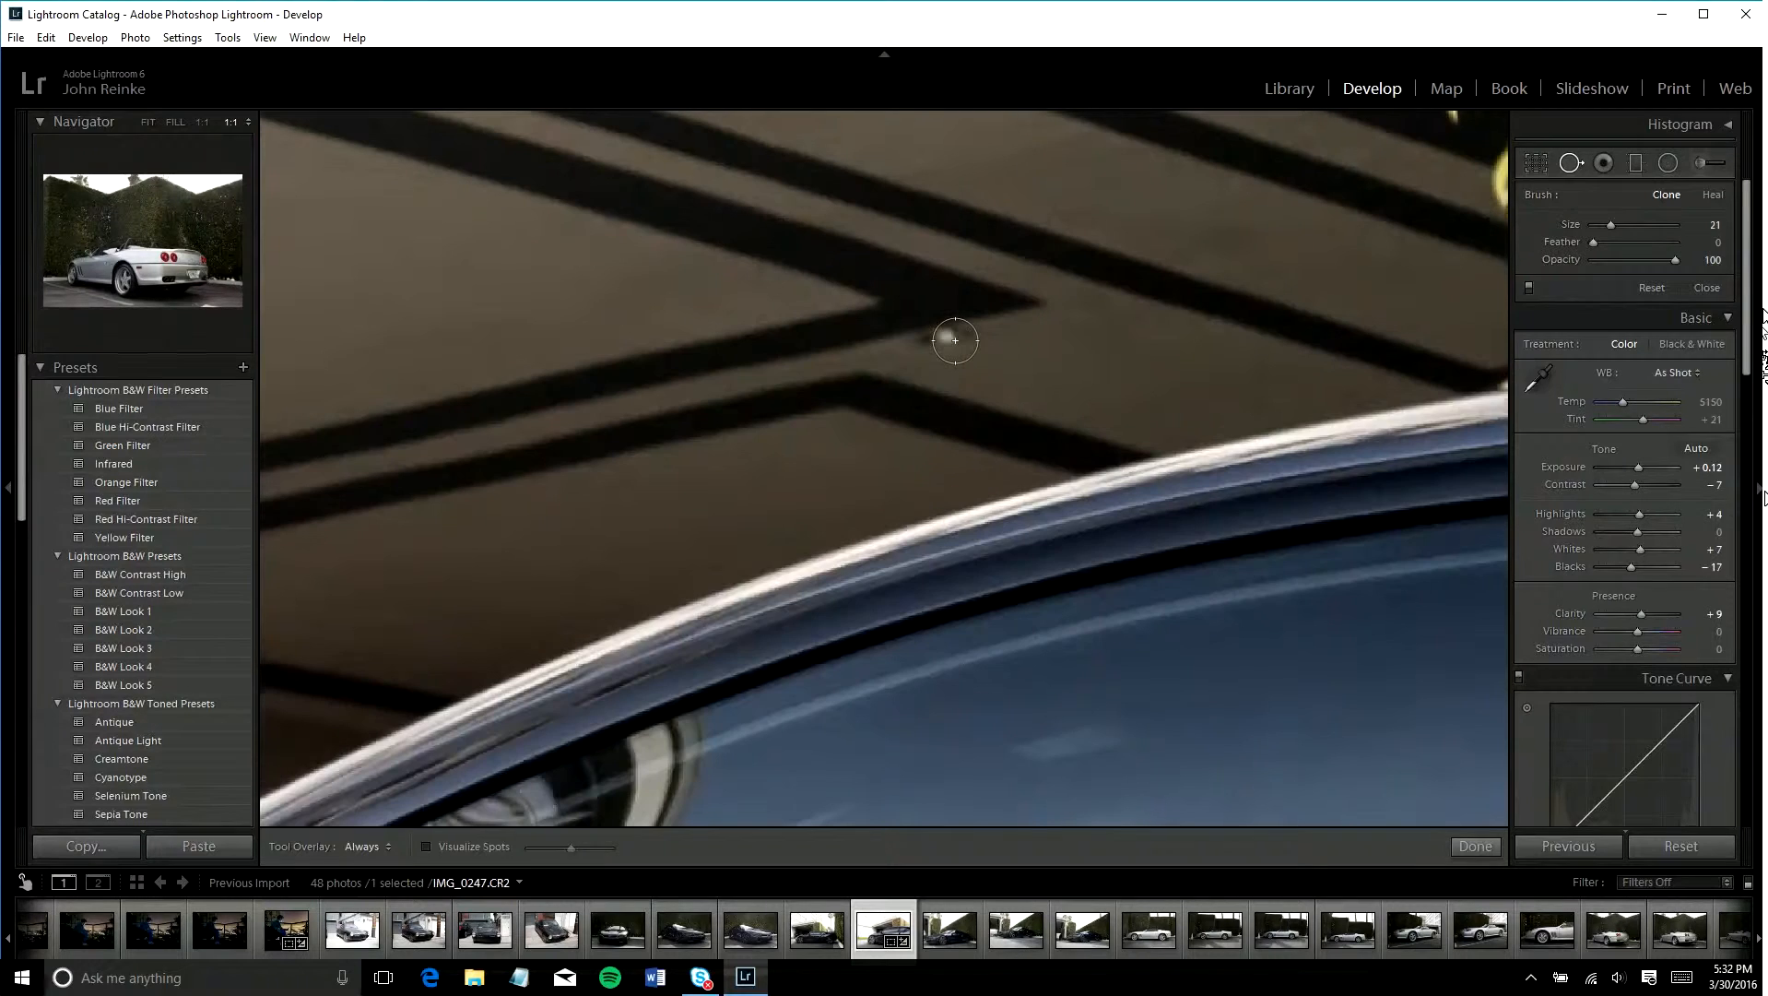
scroll(966, 341, "down", 1)
left_click(969, 340)
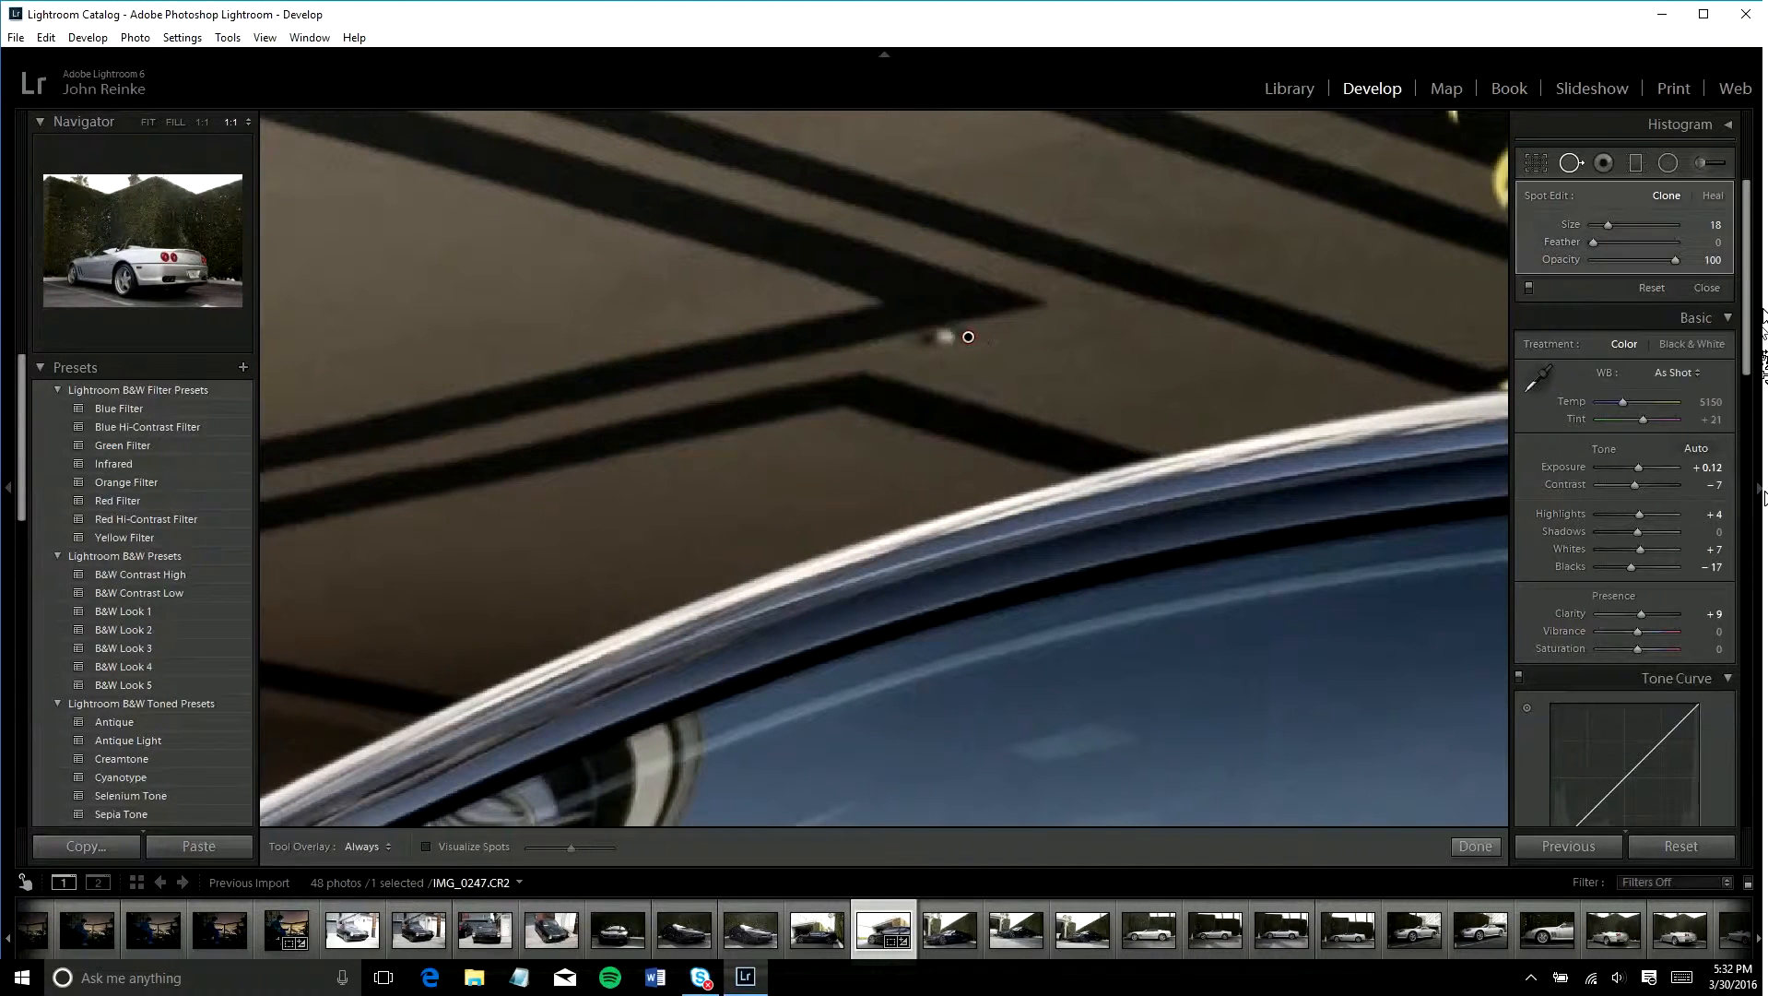
left_click(919, 352)
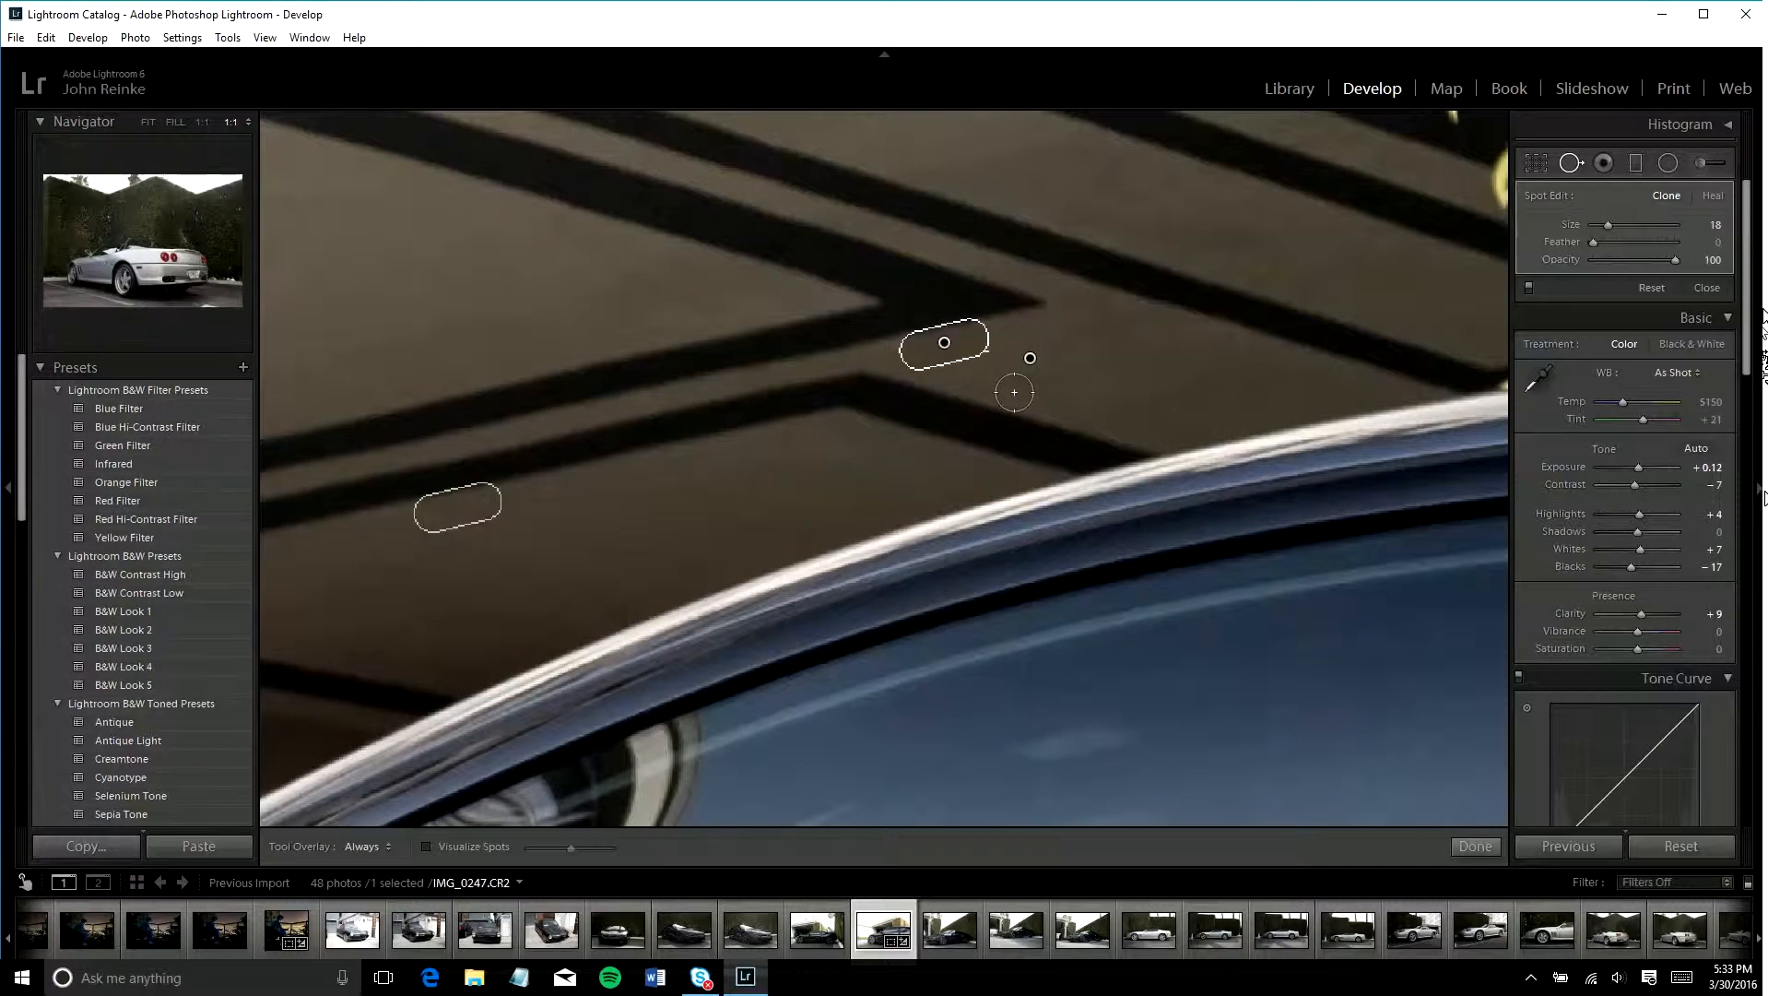
- Adjust the position of the cloned patch over the bright spot on the canopy ceiling and check the result without the spot outlines
left_click(1676, 167)
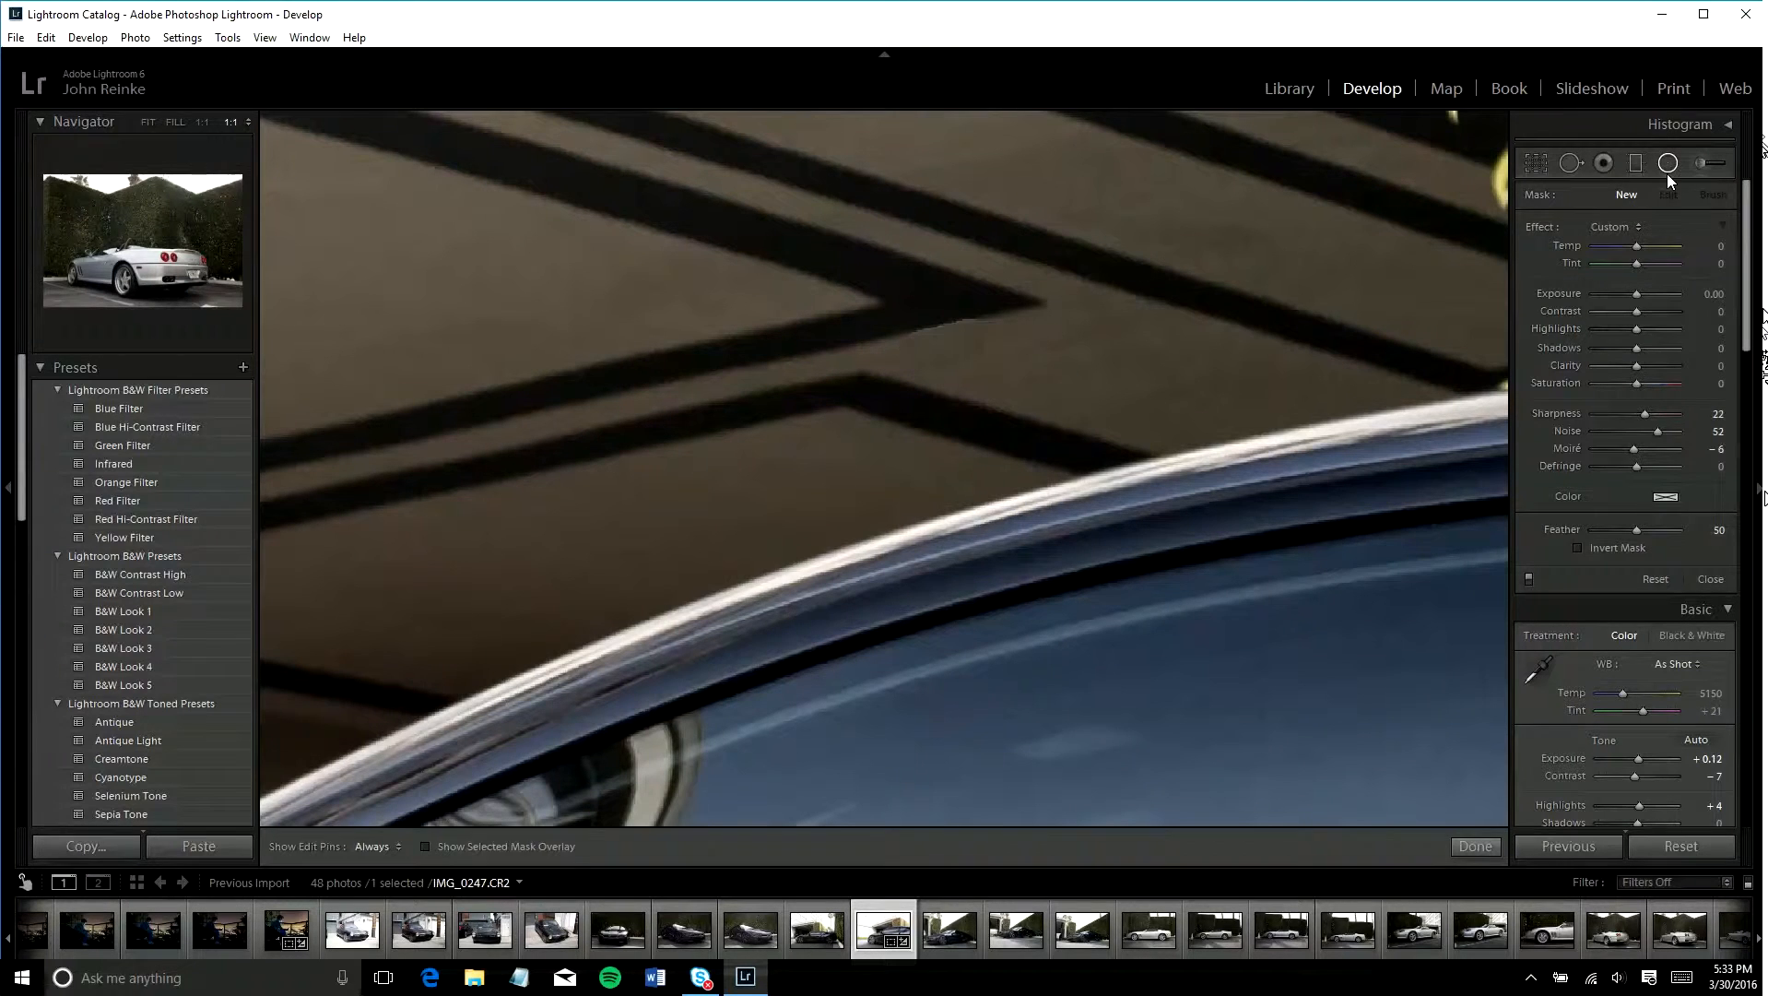
left_click(1580, 164)
left_click(944, 341)
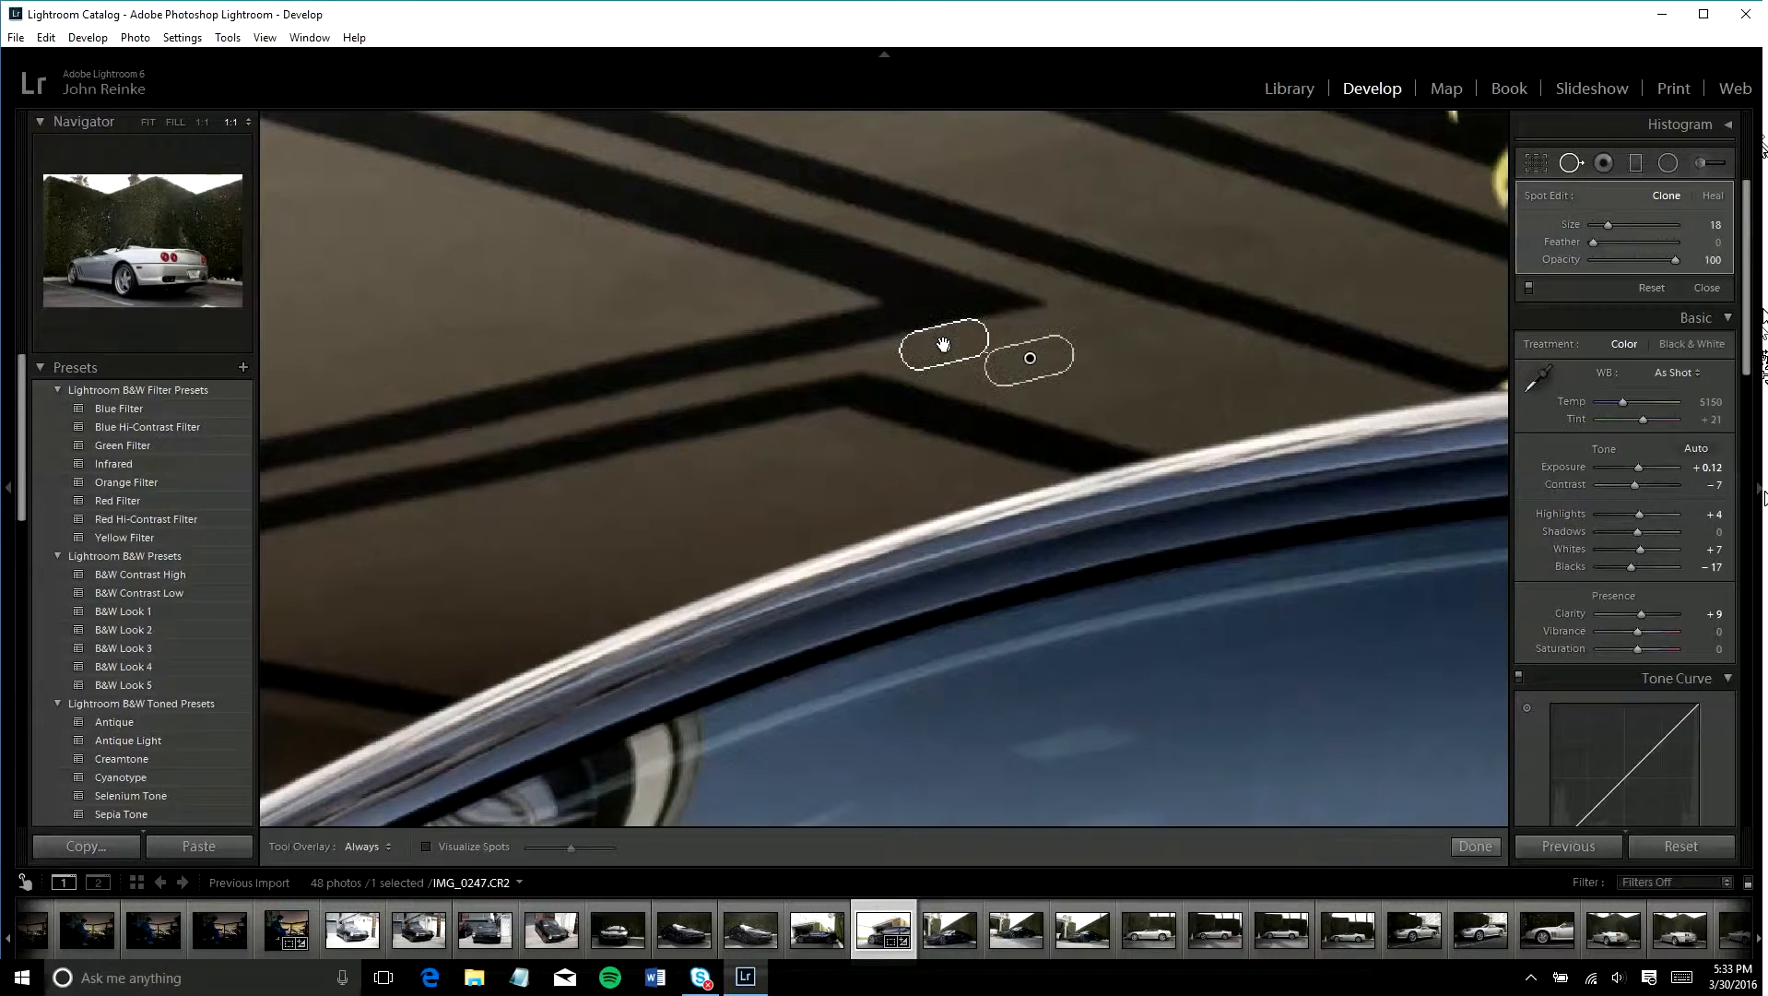
left_click(1667, 163)
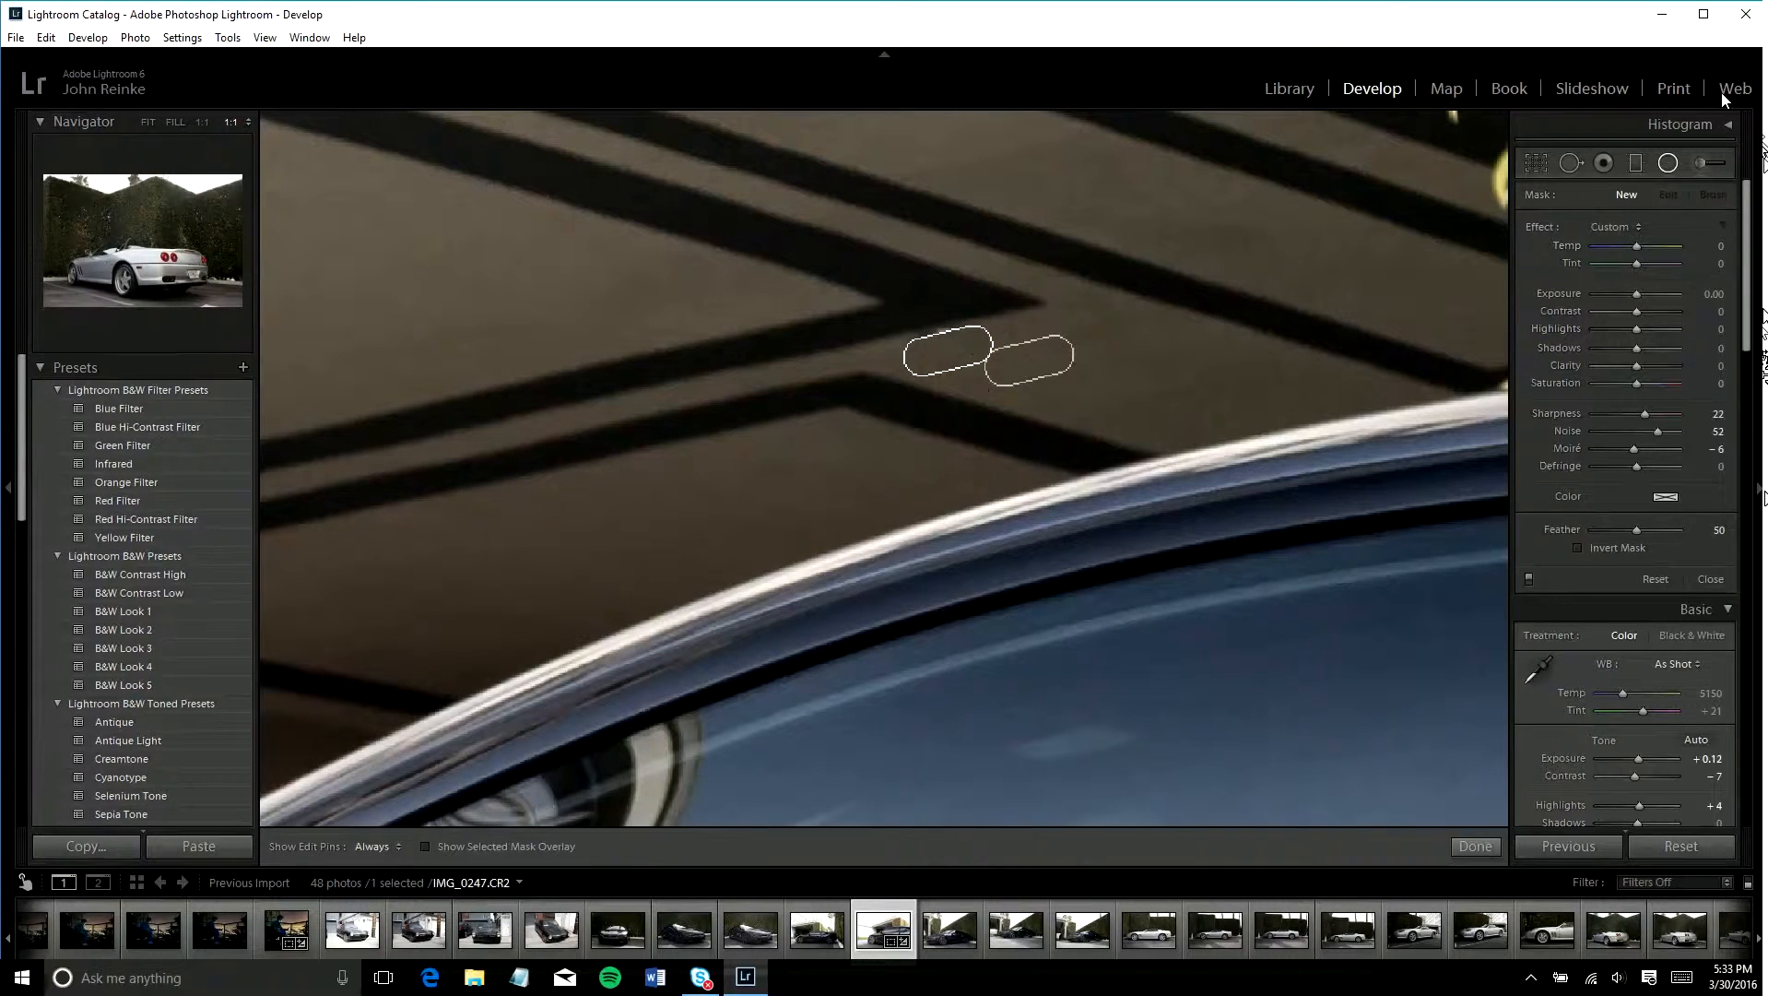
left_click(1570, 163)
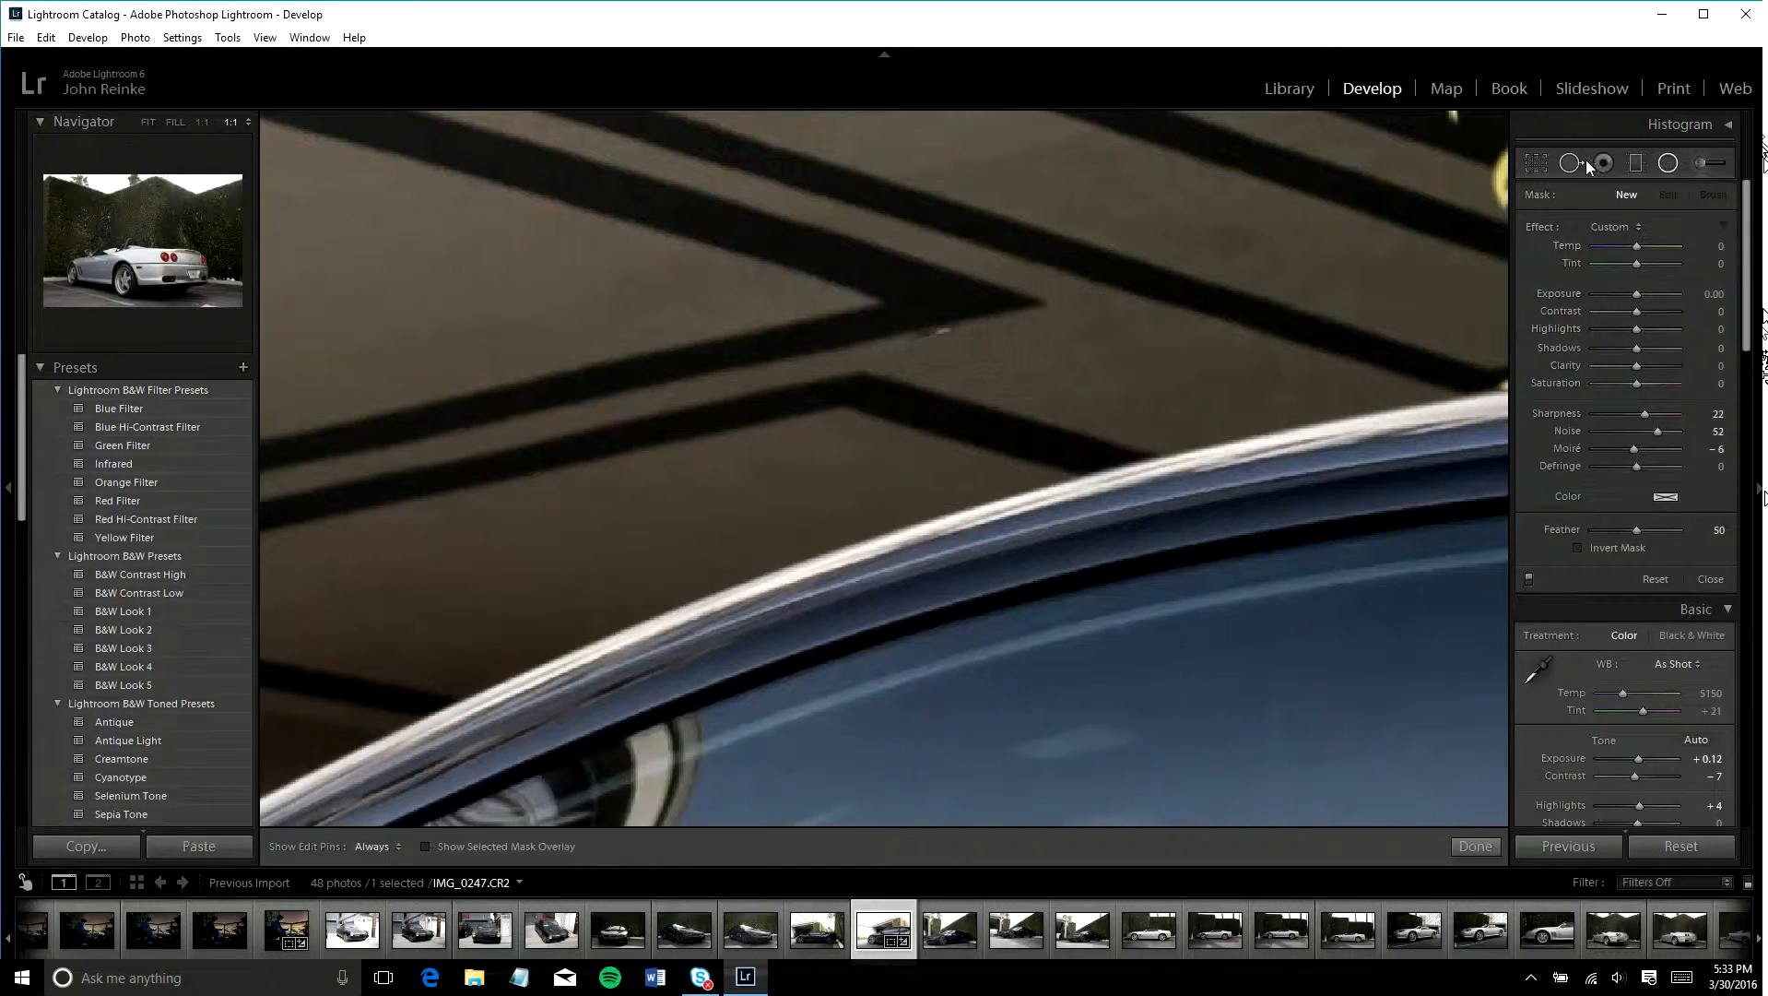
left_click(947, 347)
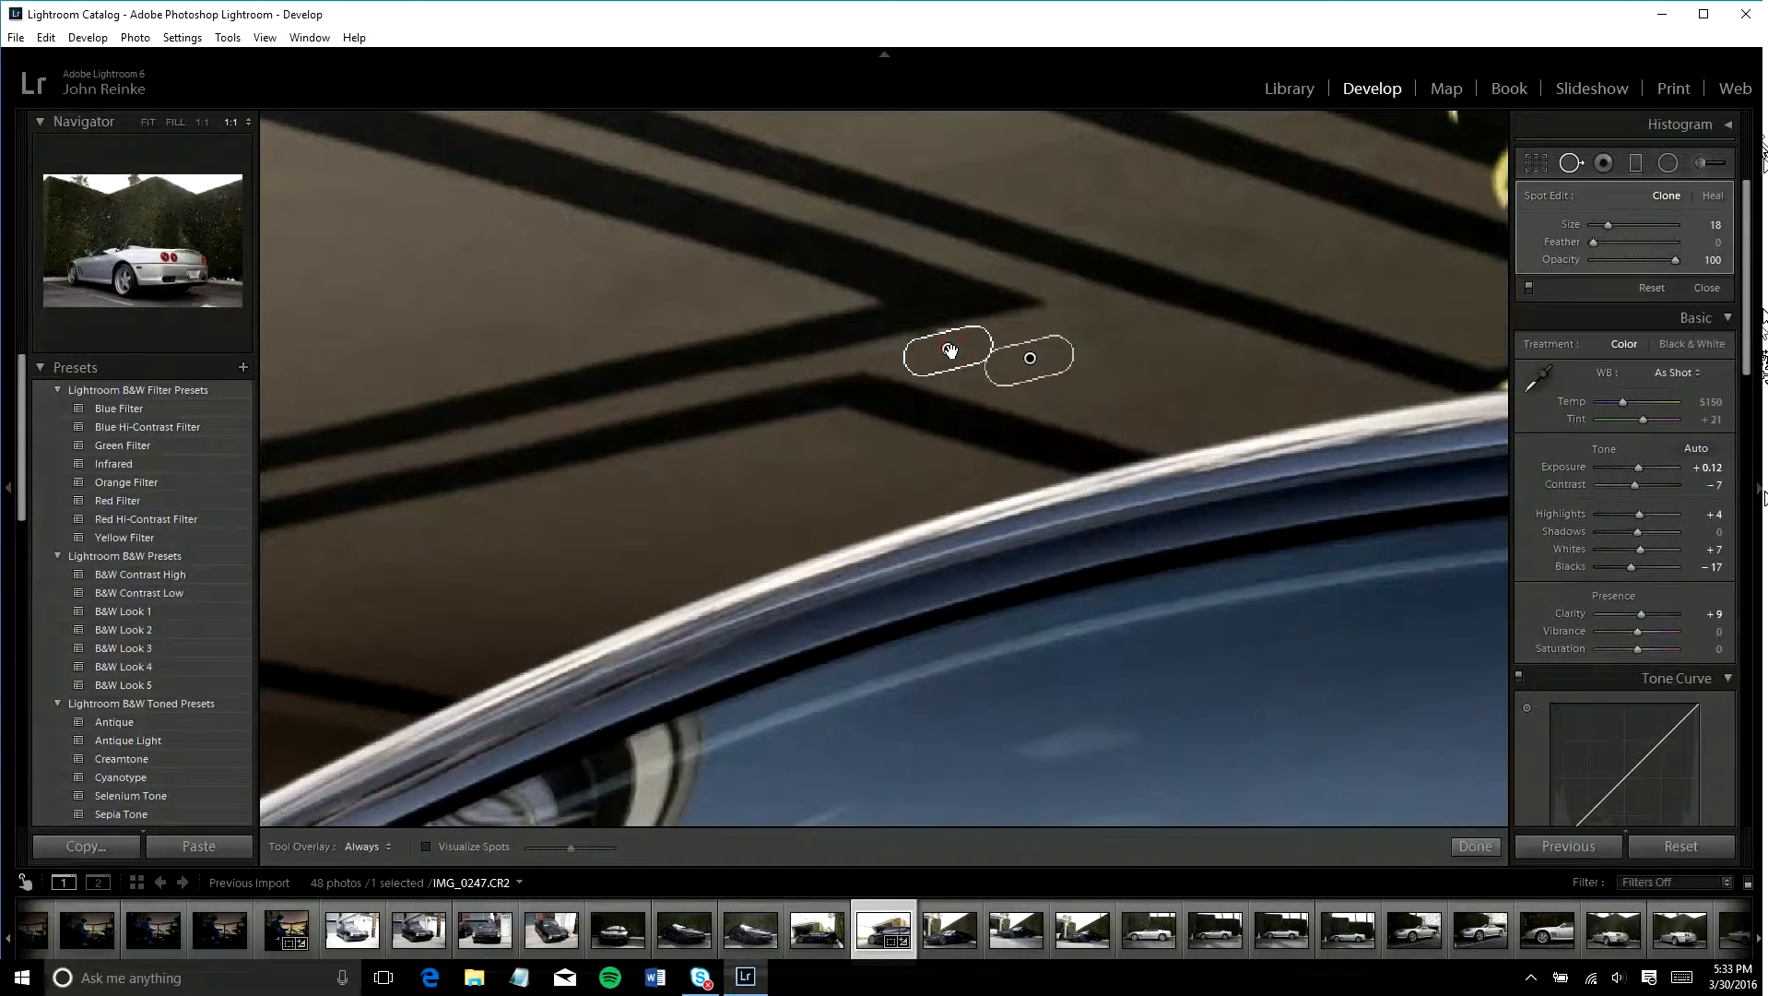
left_click(1667, 163)
key("space")
left_click(935, 457)
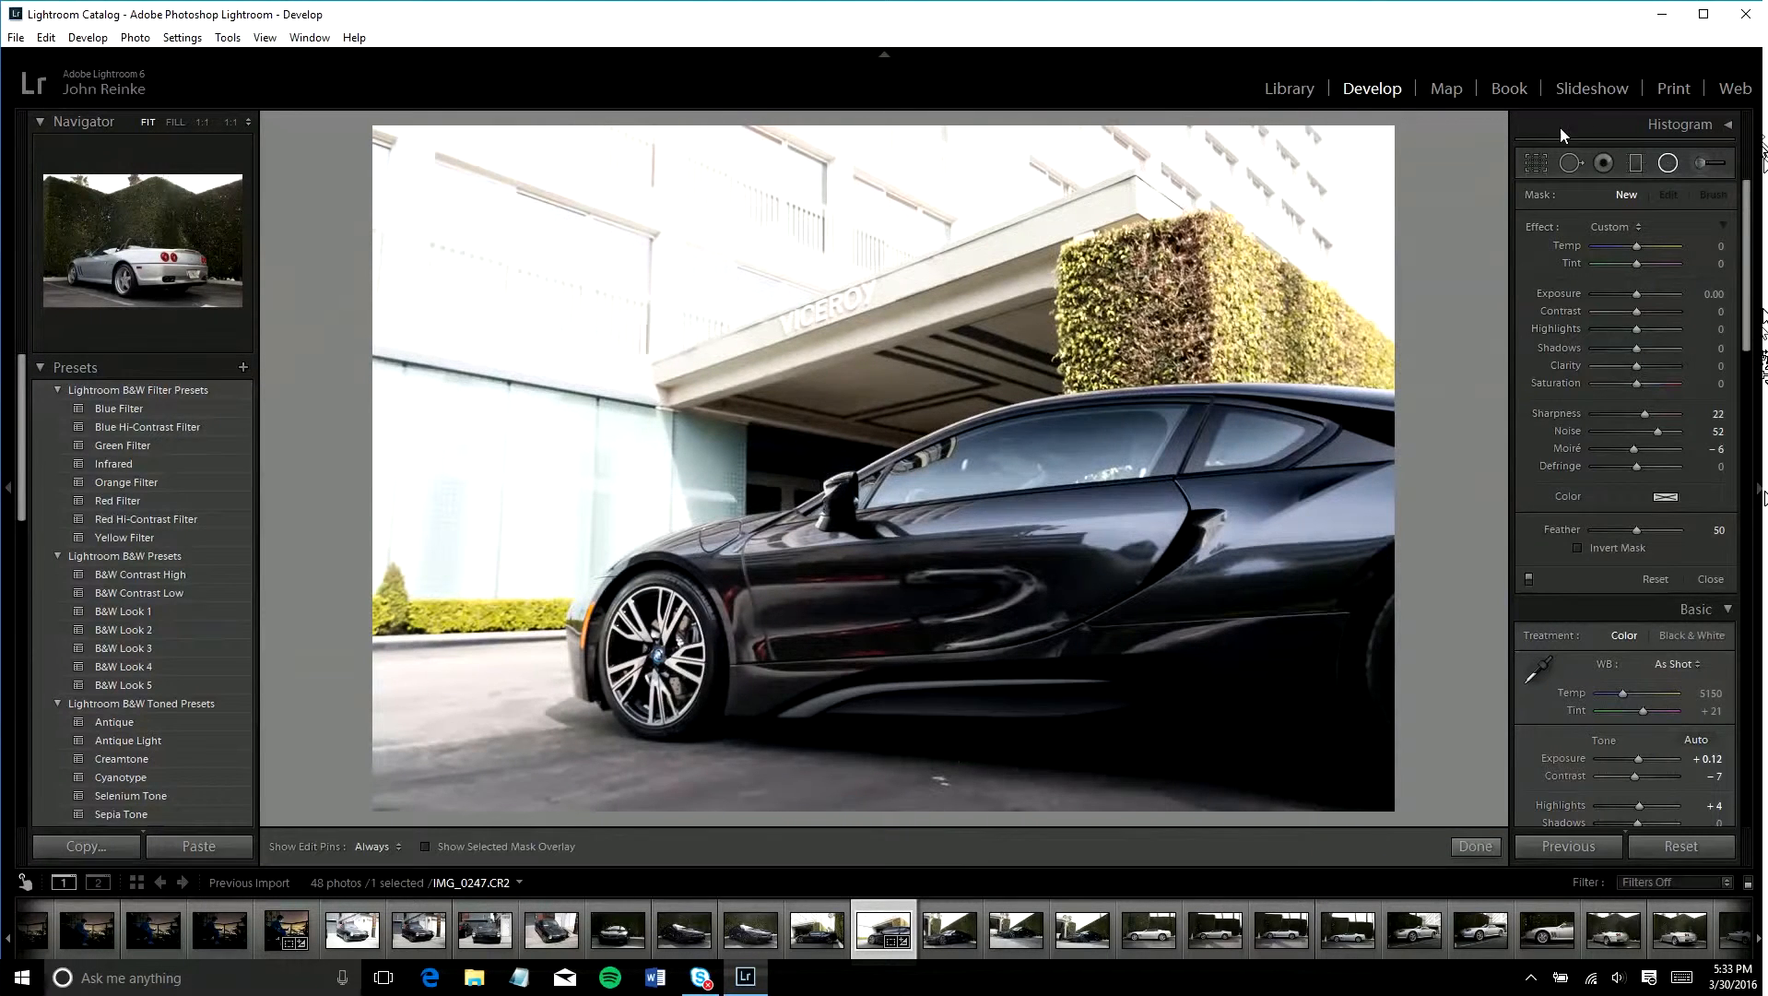
- Clone out the pair of white marks on the pavement below the car, using Spot Removal with size 66
left_click(1572, 163)
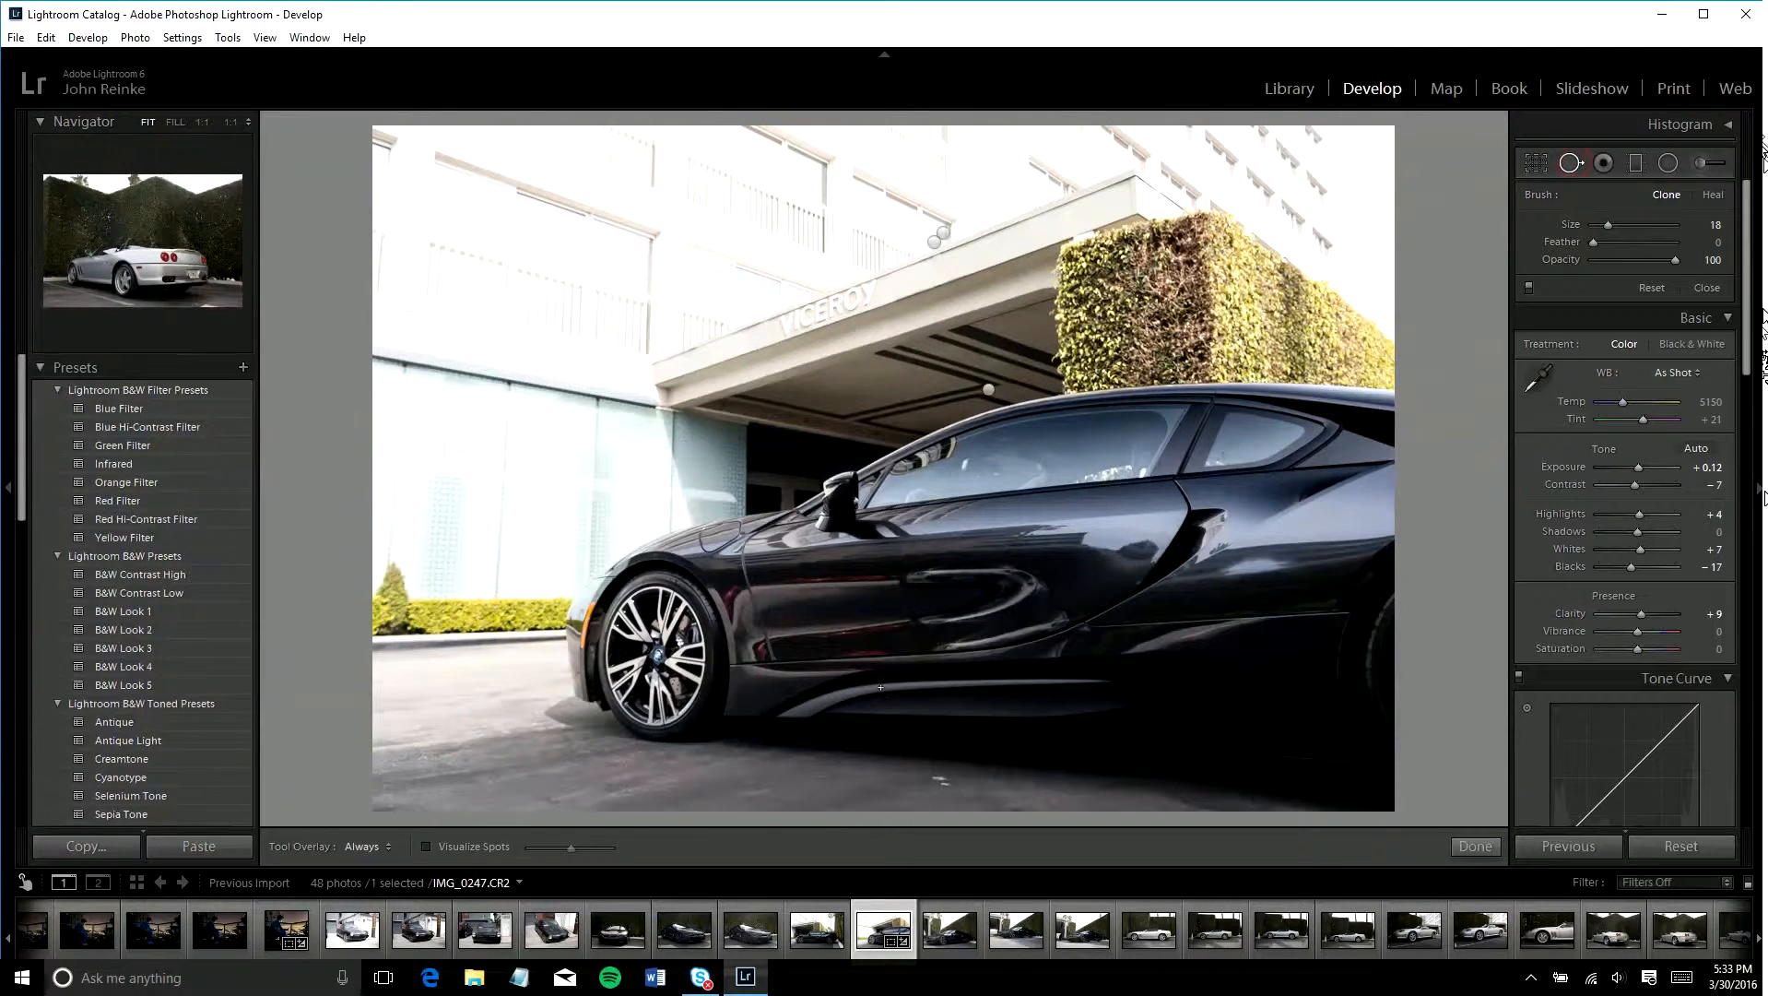
left_click(955, 777)
scroll(1133, 672, "up", 2)
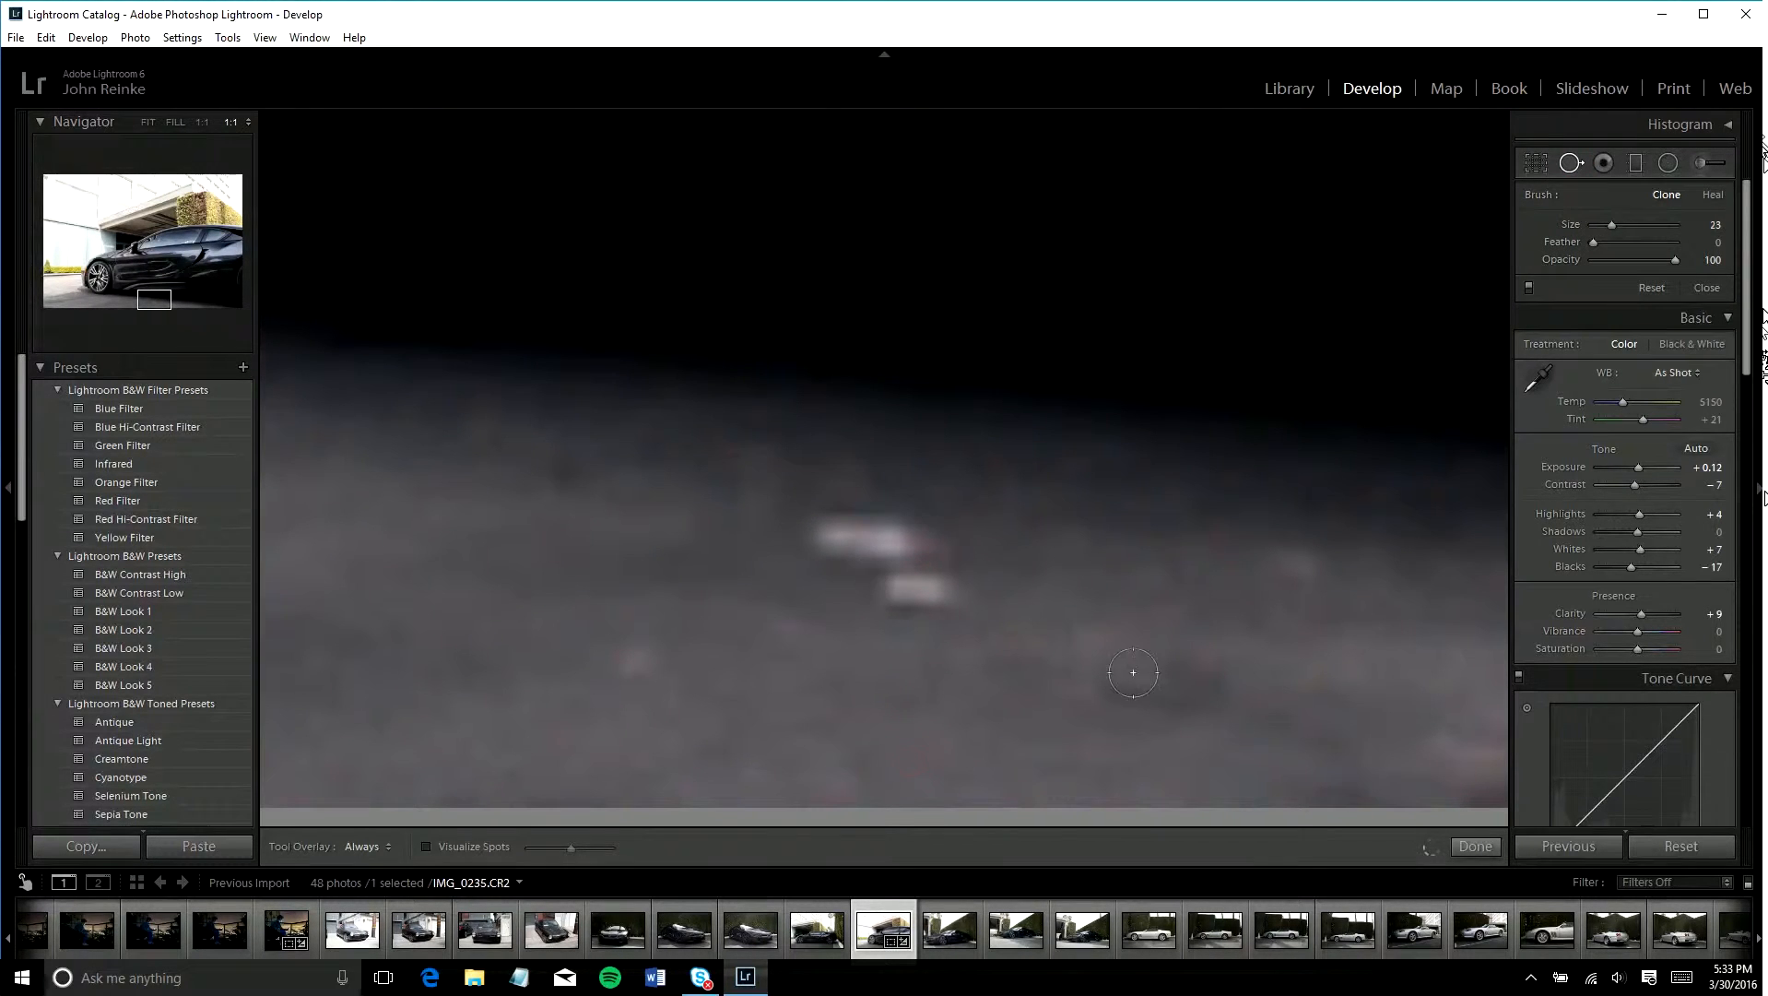
scroll(866, 553, "up", 8)
scroll(880, 548, "up", 2)
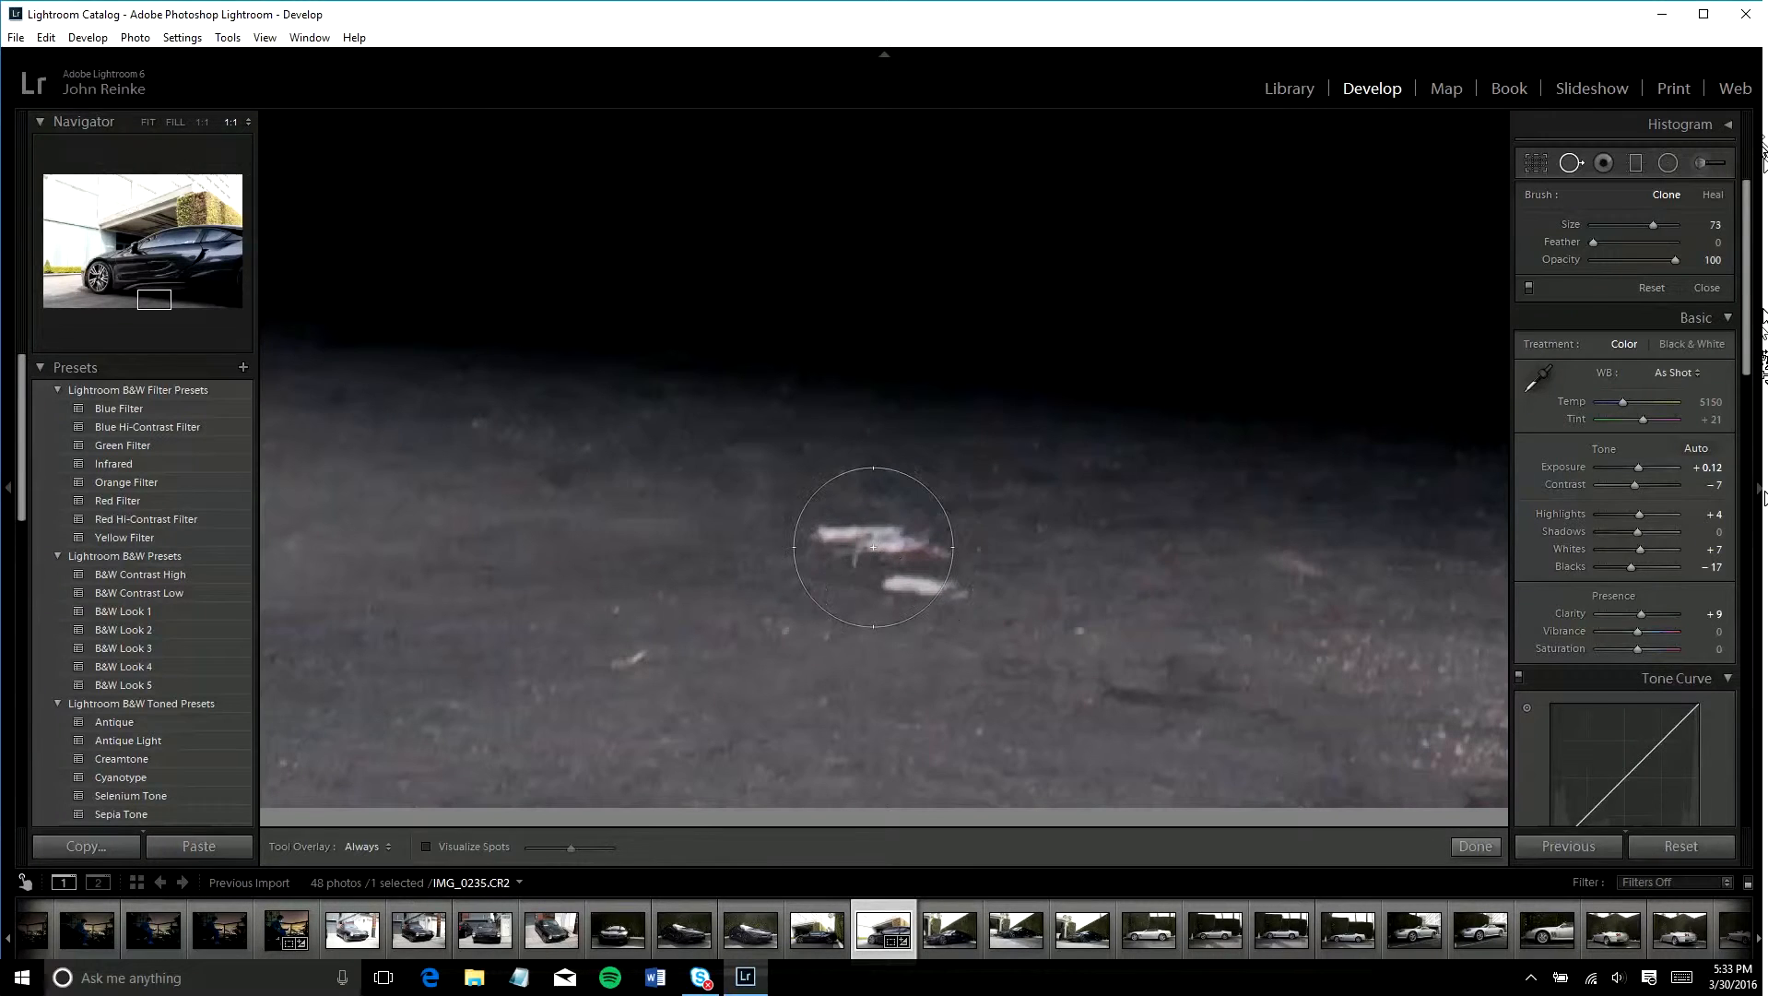
scroll(873, 546, "down", 2)
left_click(877, 544)
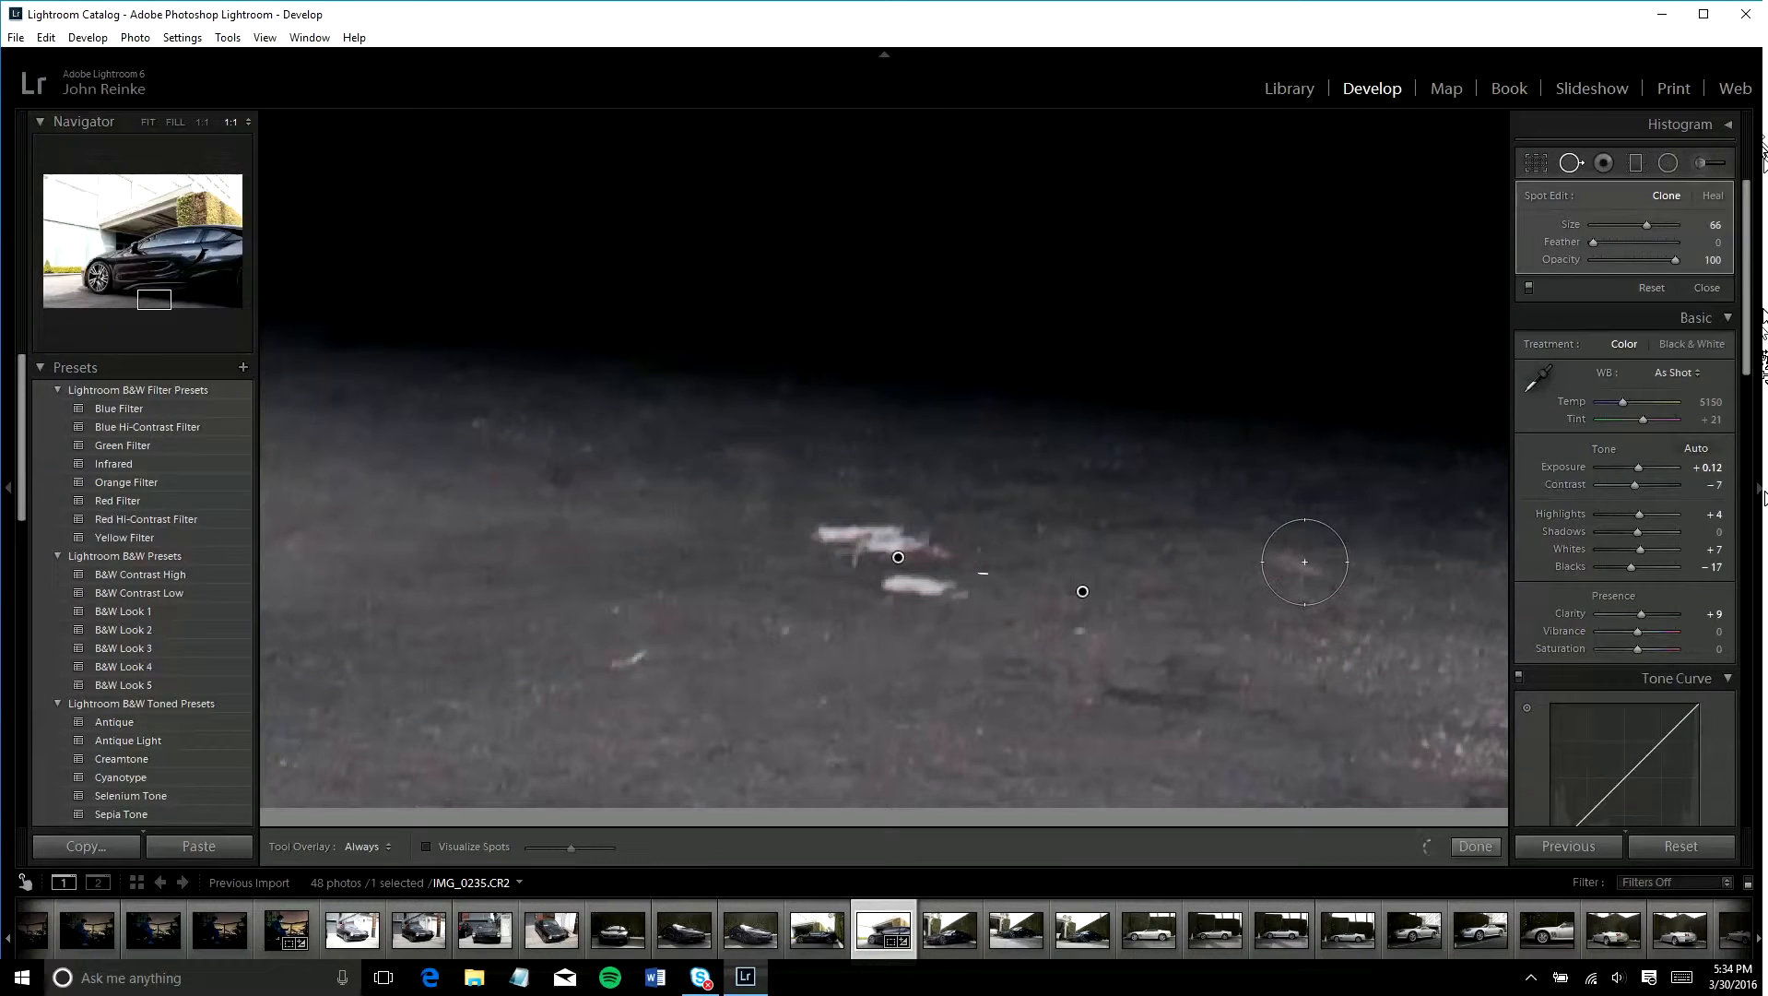
- Clone out the two smaller specks on either side of the removed pavement marks at size 37, and check the whole photo
left_click(1304, 562)
left_click(621, 656)
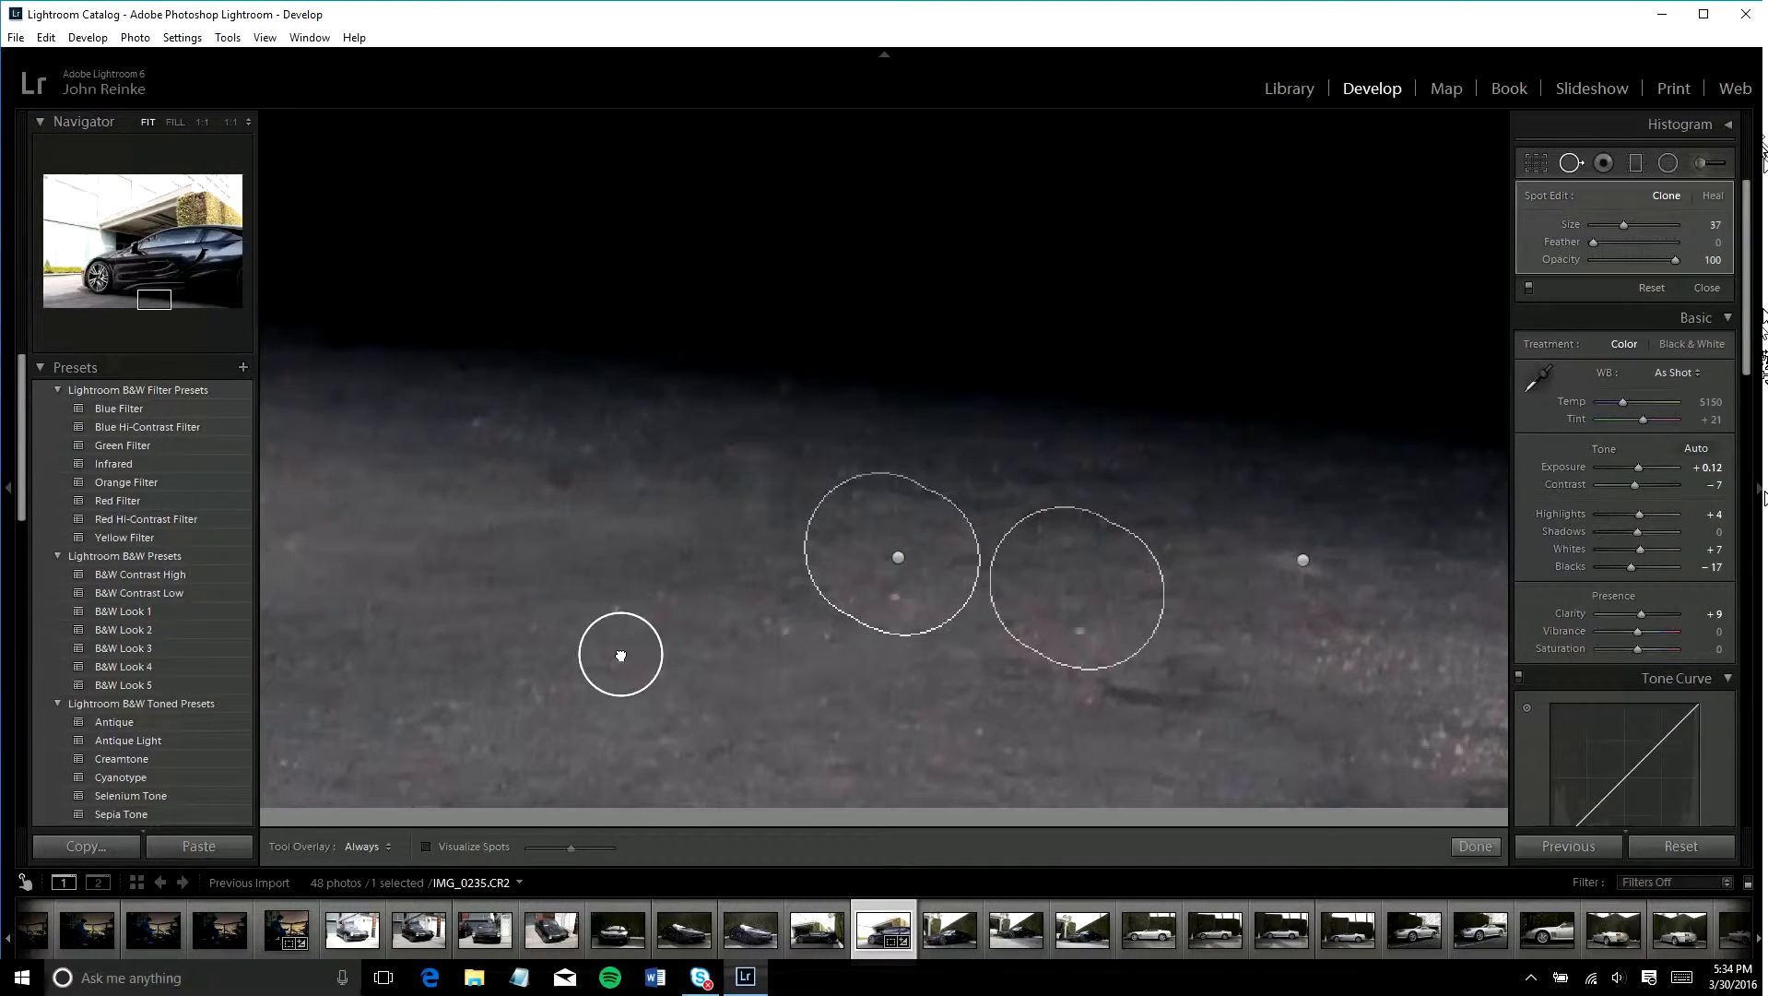
key("z")
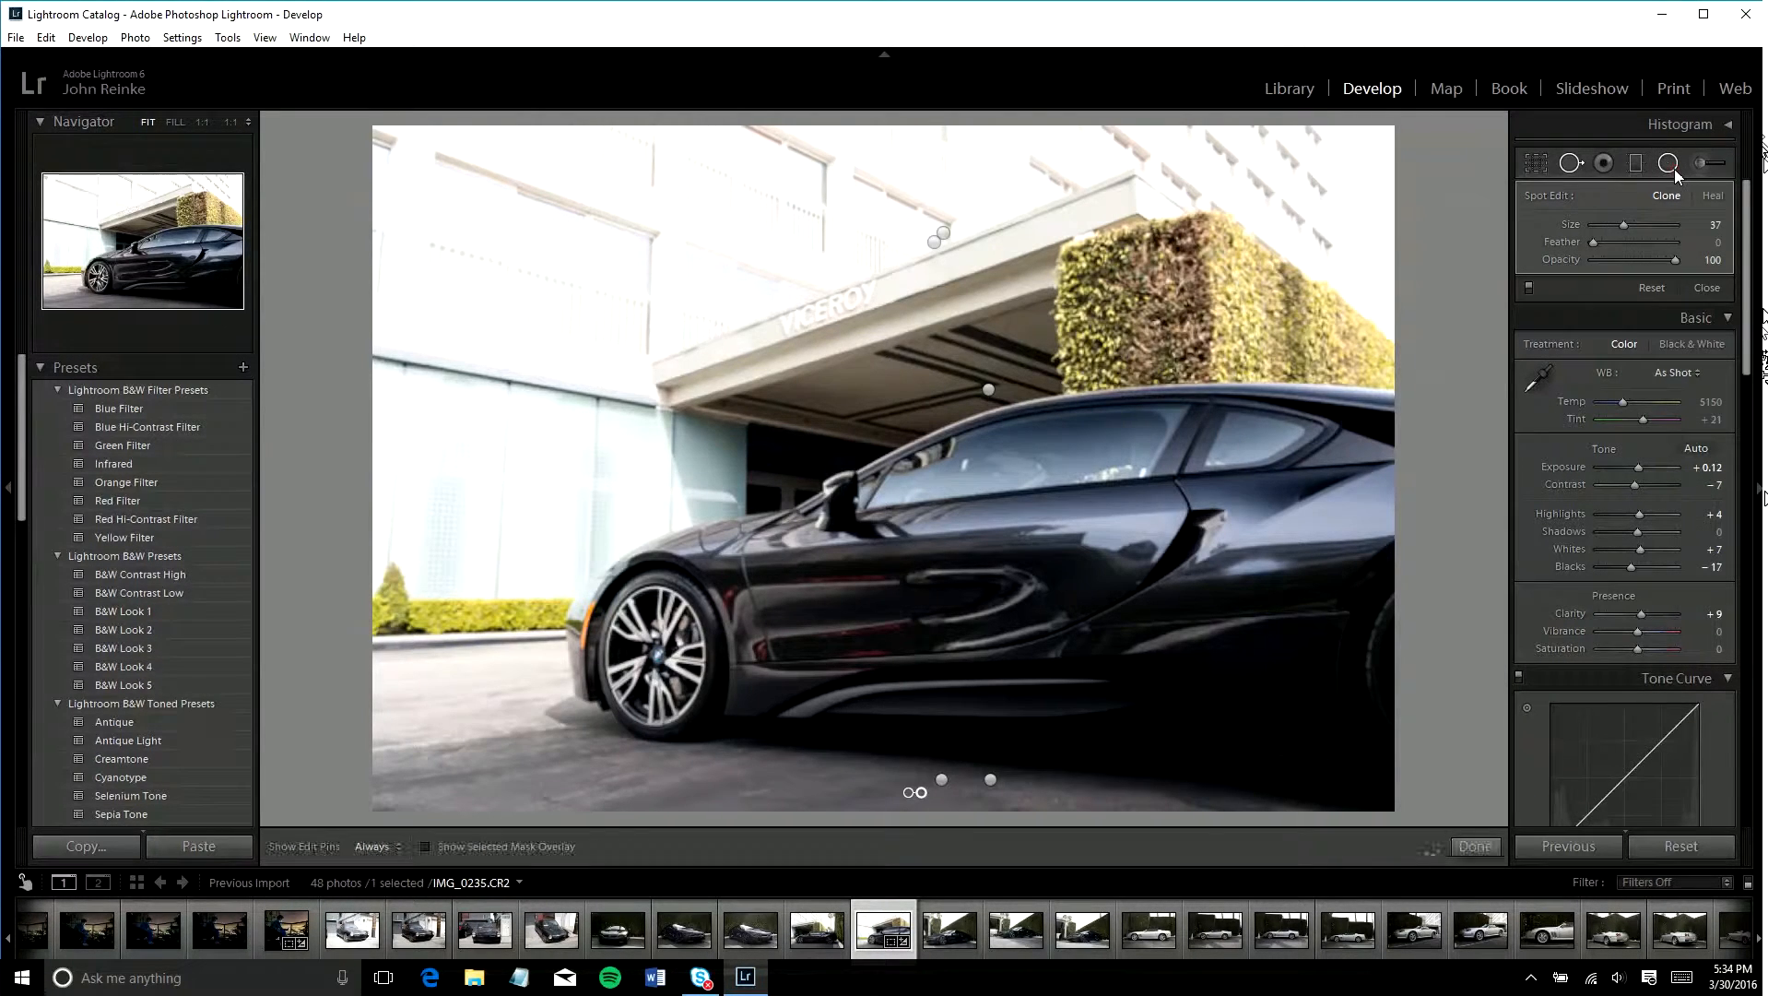
left_click(1674, 169)
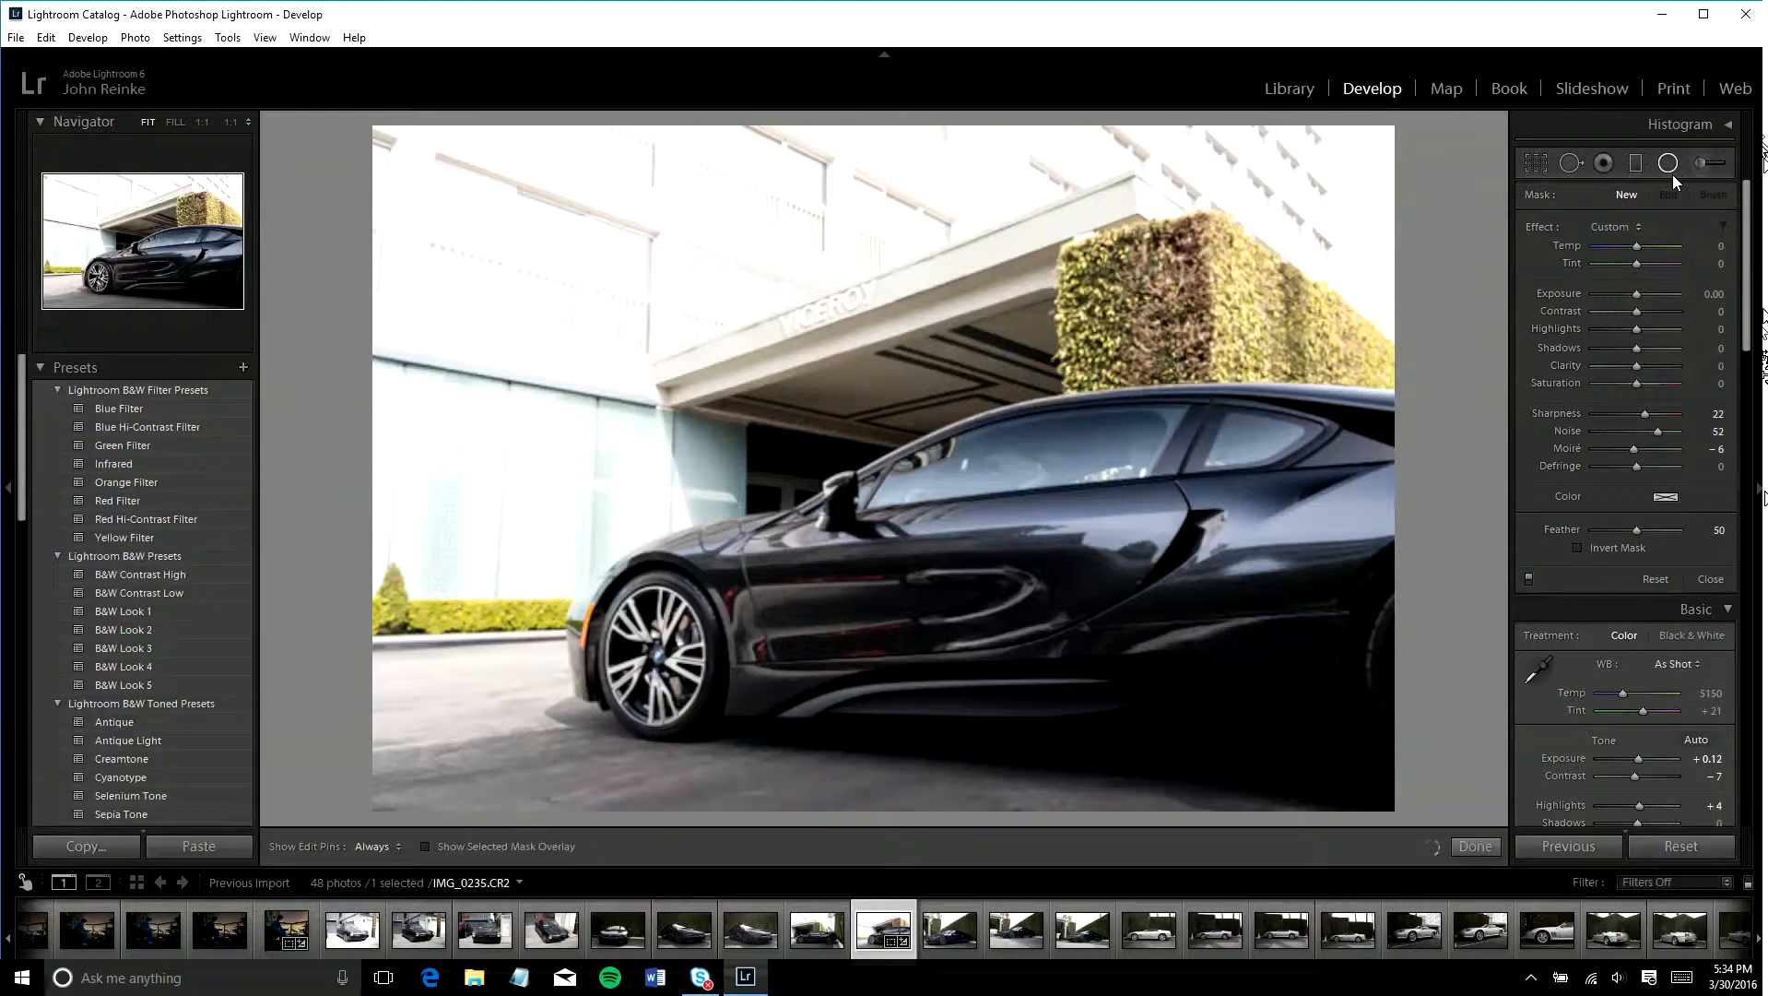
- Start a new brush mask and paint it over the building's facade and the canopy, using brush size 13 near the car's roof
left_click(1705, 162)
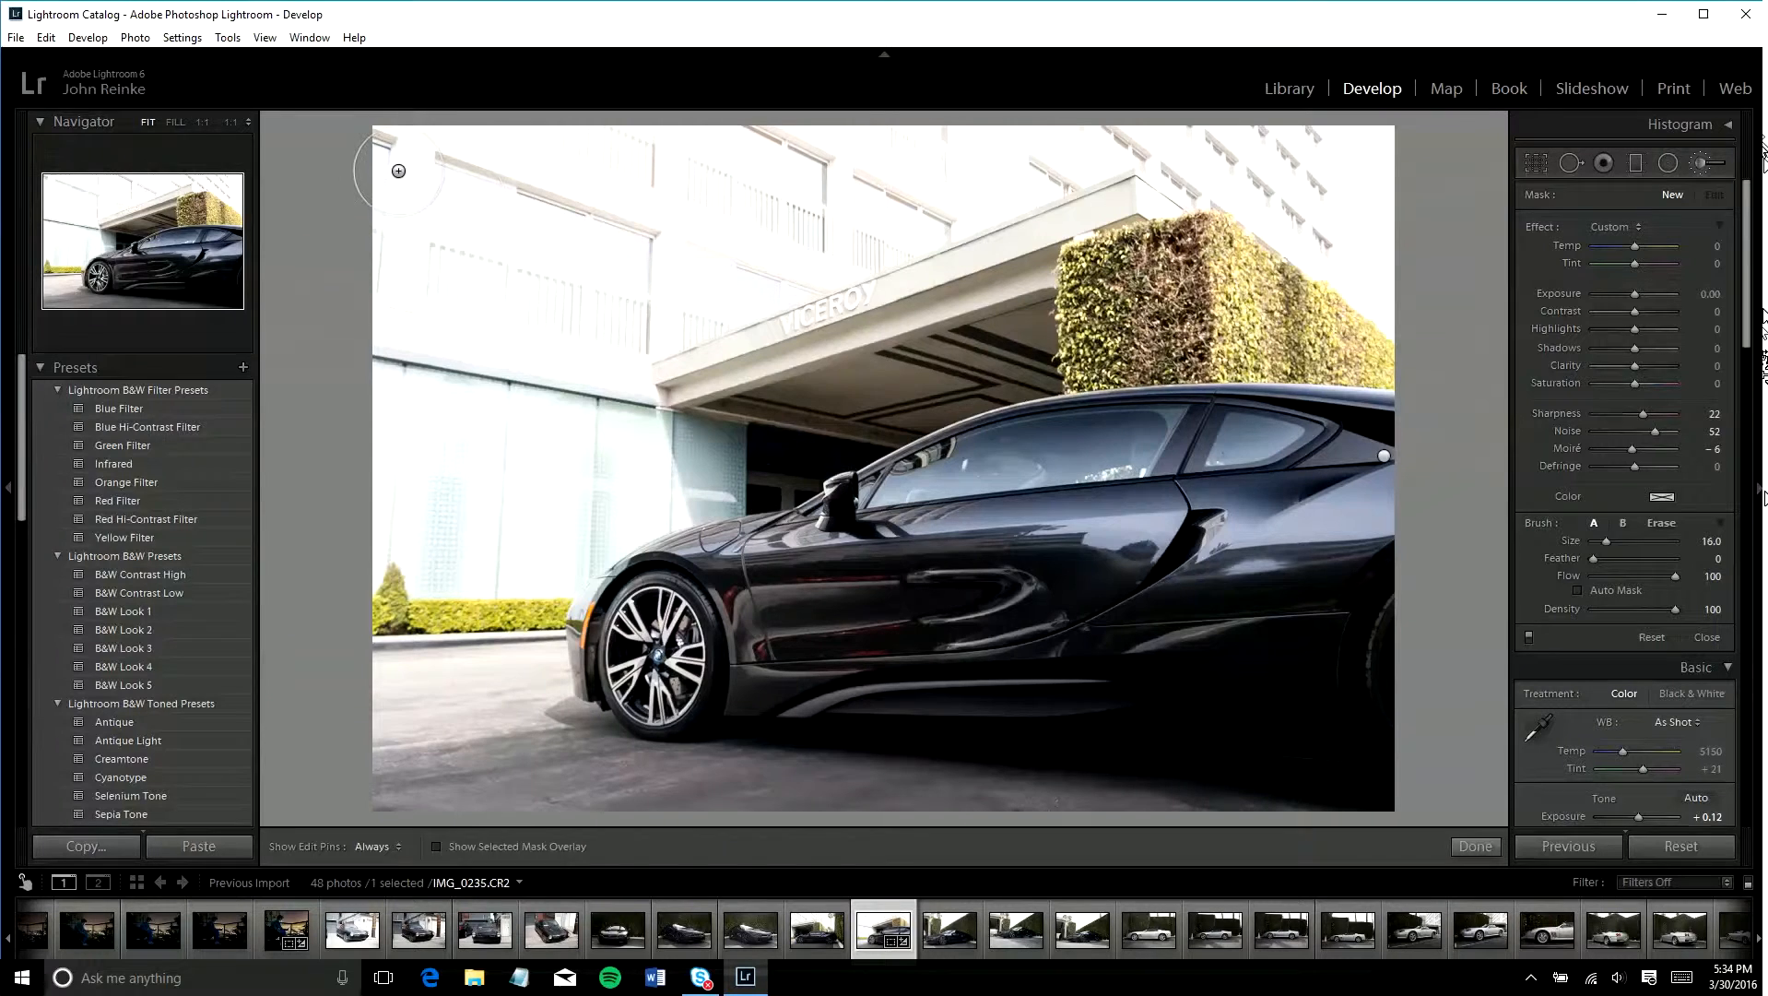
left_click_drag(384, 152, 1275, 128)
scroll(399, 214, "up", 3)
mouse_move(399, 211)
left_mouse_down()
mouse_move(942, 184)
mouse_move(700, 335)
left_mouse_up()
mouse_move(372, 286)
left_mouse_down()
mouse_move(891, 373)
mouse_move(1012, 335)
mouse_move(903, 367)
mouse_move(998, 367)
left_mouse_up()
key("z")
scroll(1196, 509, "down", 4)
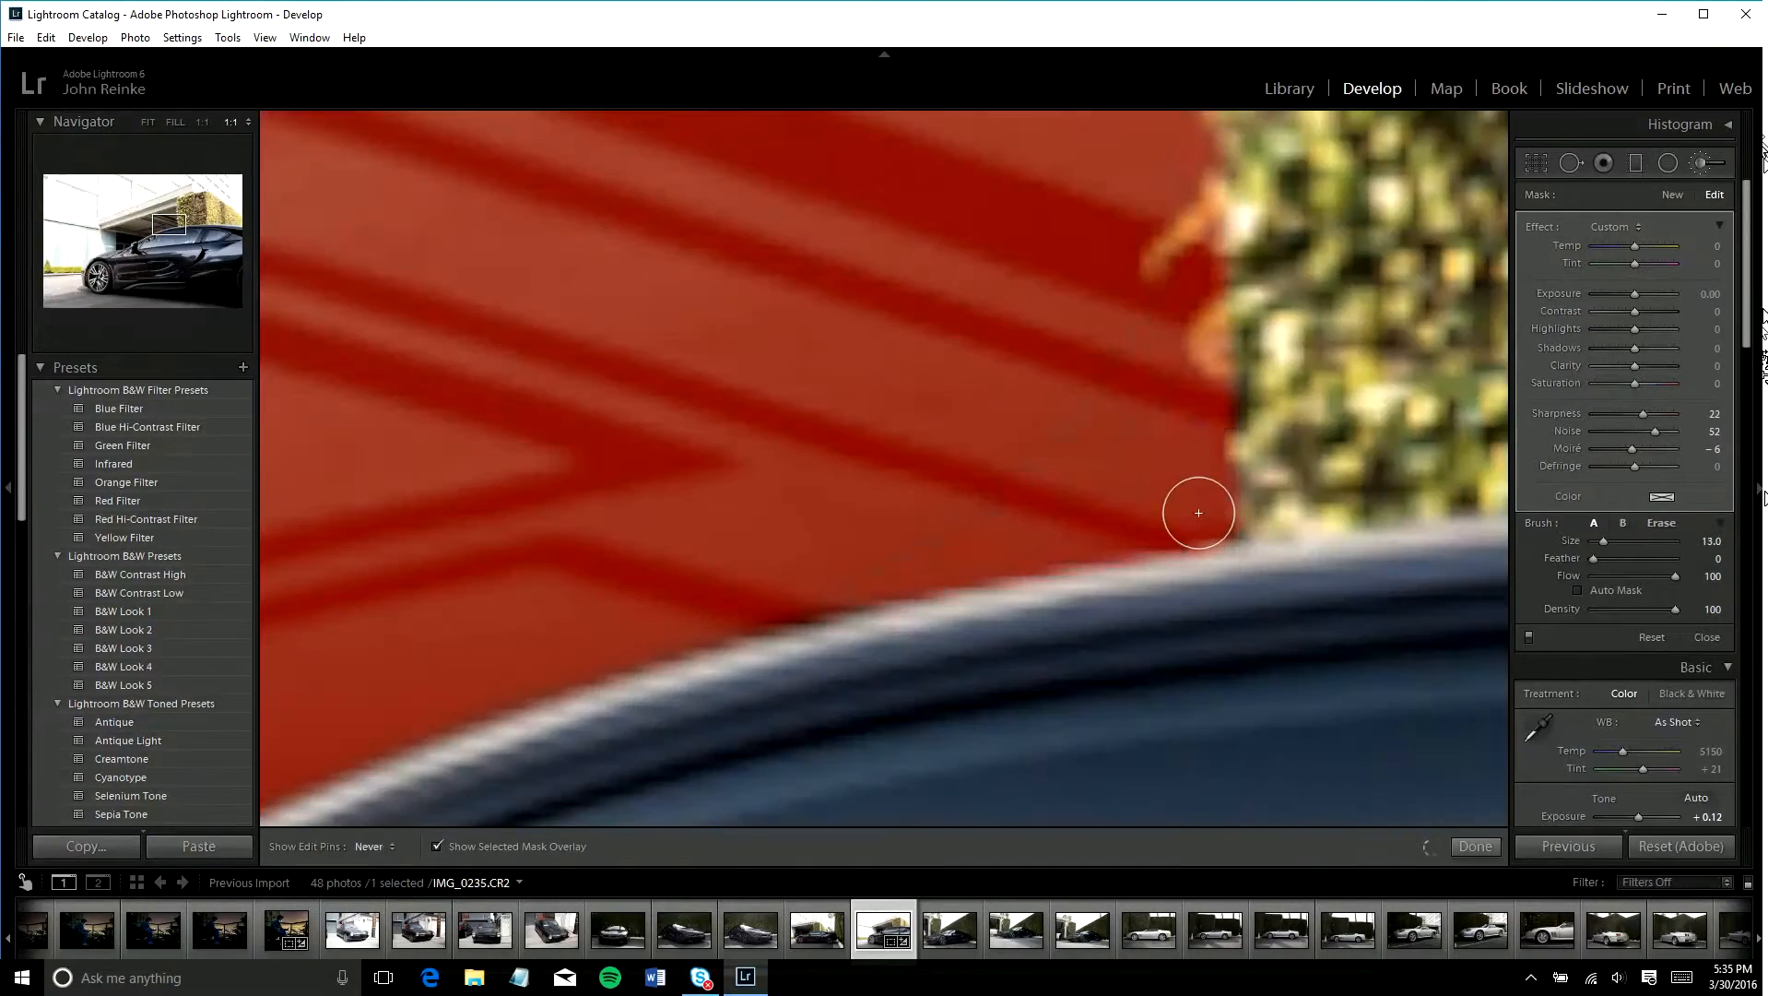
- Extend the mask over the facade above and behind the hedge with feather 15, and hide the mask overlay
key("z")
left_click_drag(1034, 218, 1208, 198)
left_click(1279, 231)
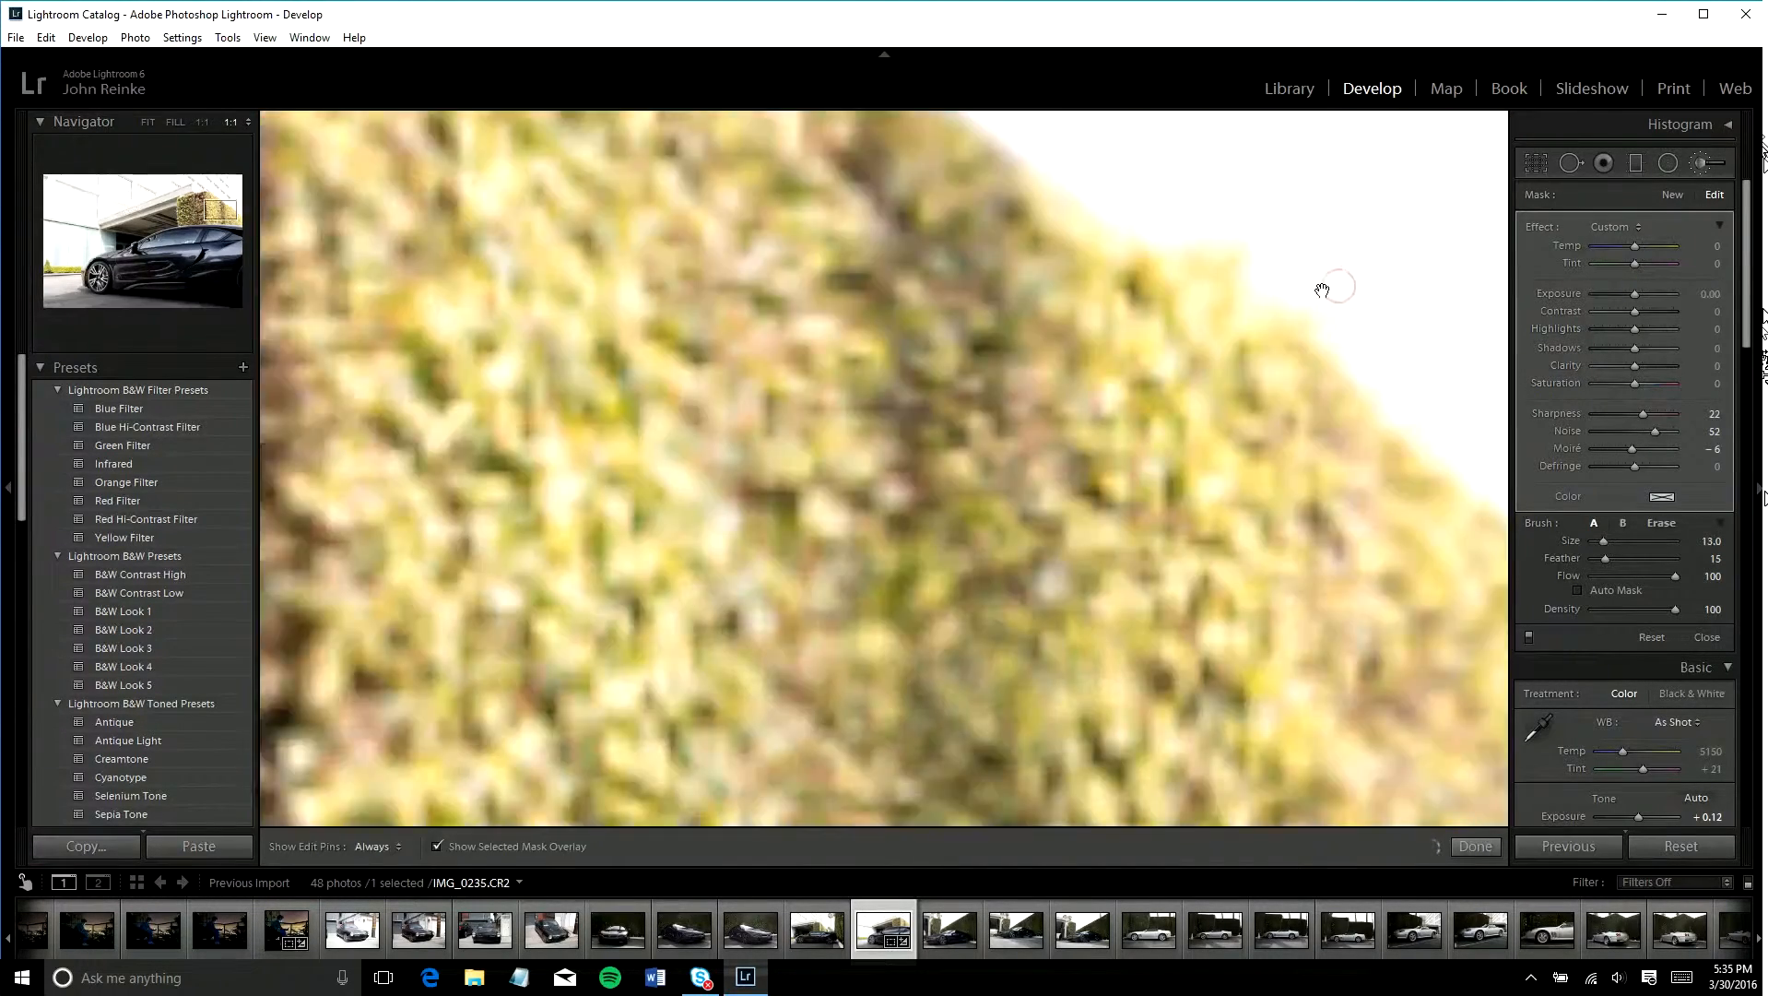
left_click_drag(1322, 289, 1167, 592)
key("z")
scroll(1169, 122, "down", 3)
scroll(1249, 129, "up", 6)
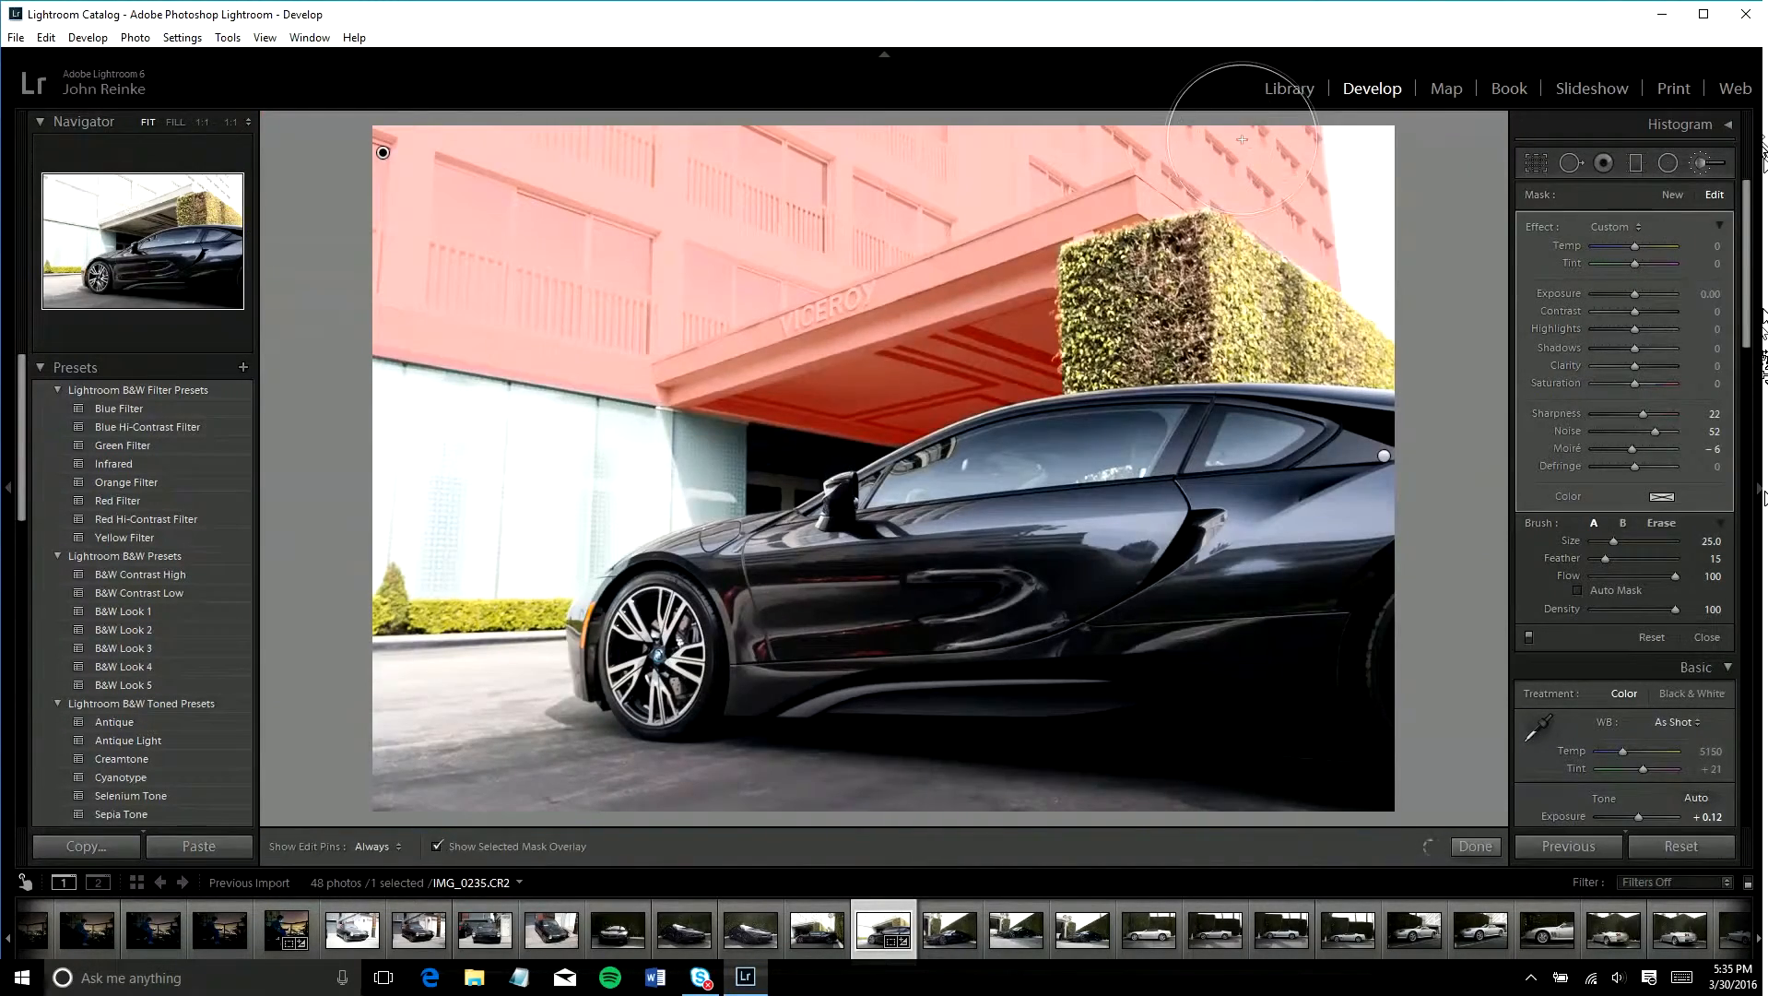
key("o")
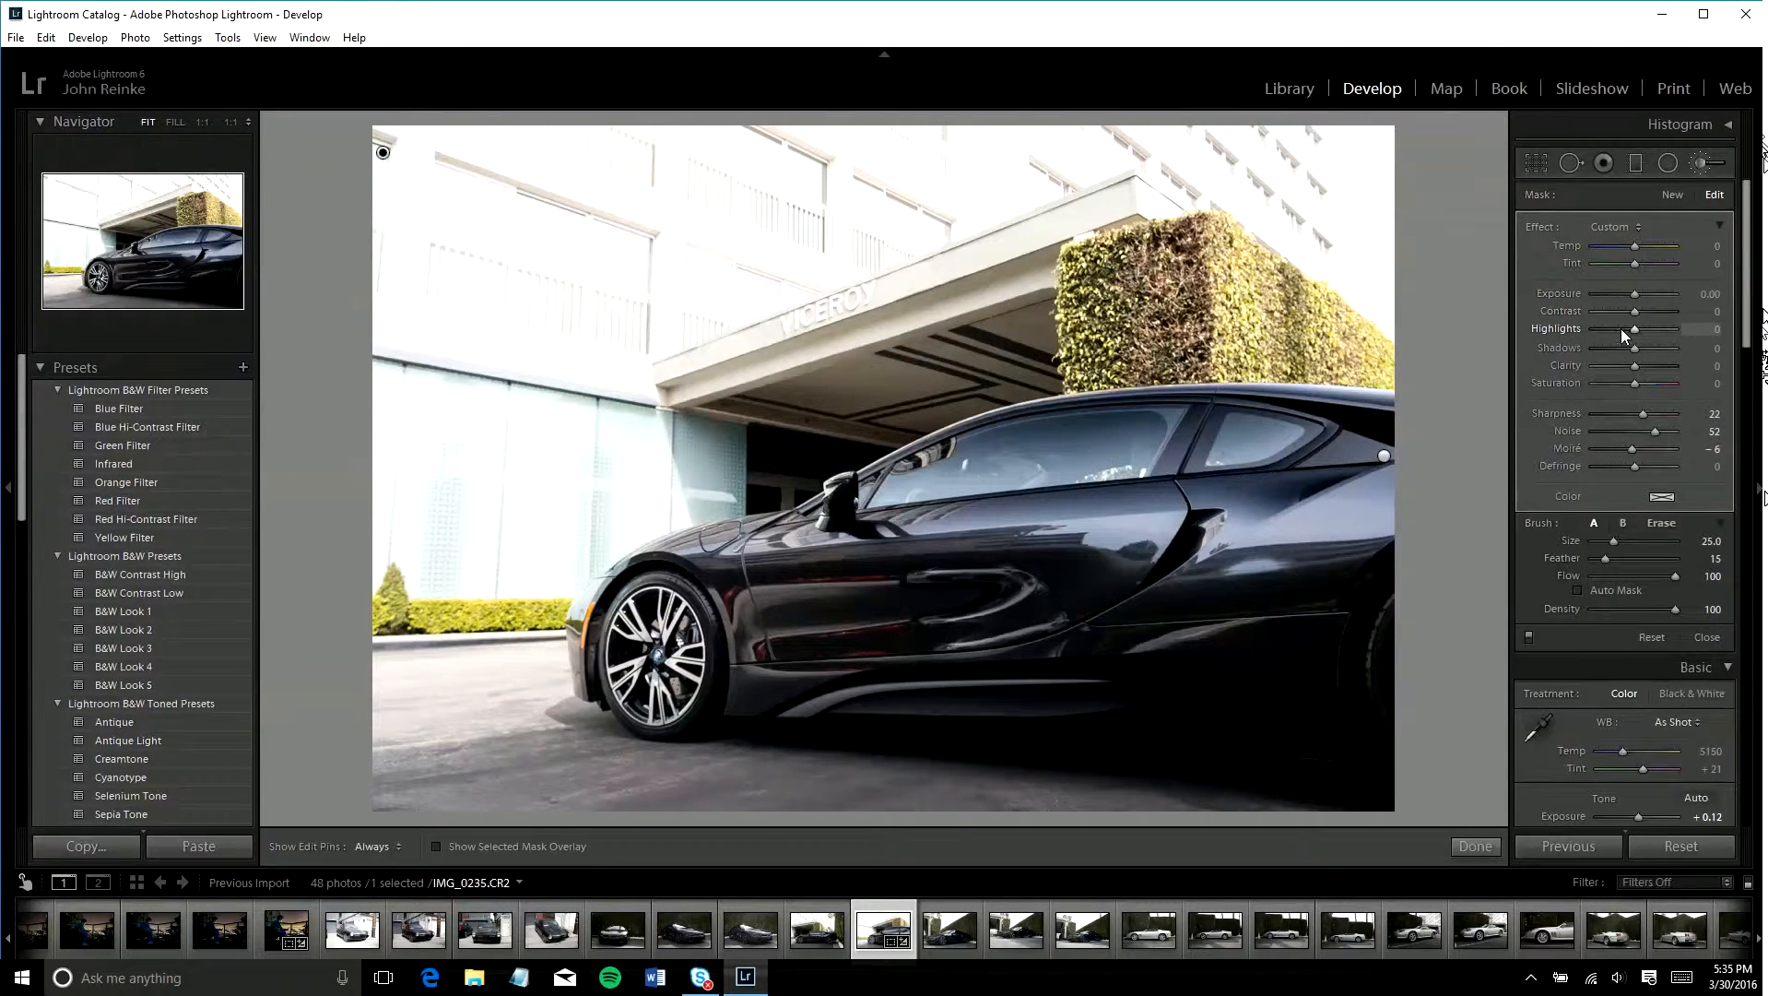
- Set the building mask's Contrast to 49 and Clarity to 24, and lower its Highlights
left_click(1622, 329)
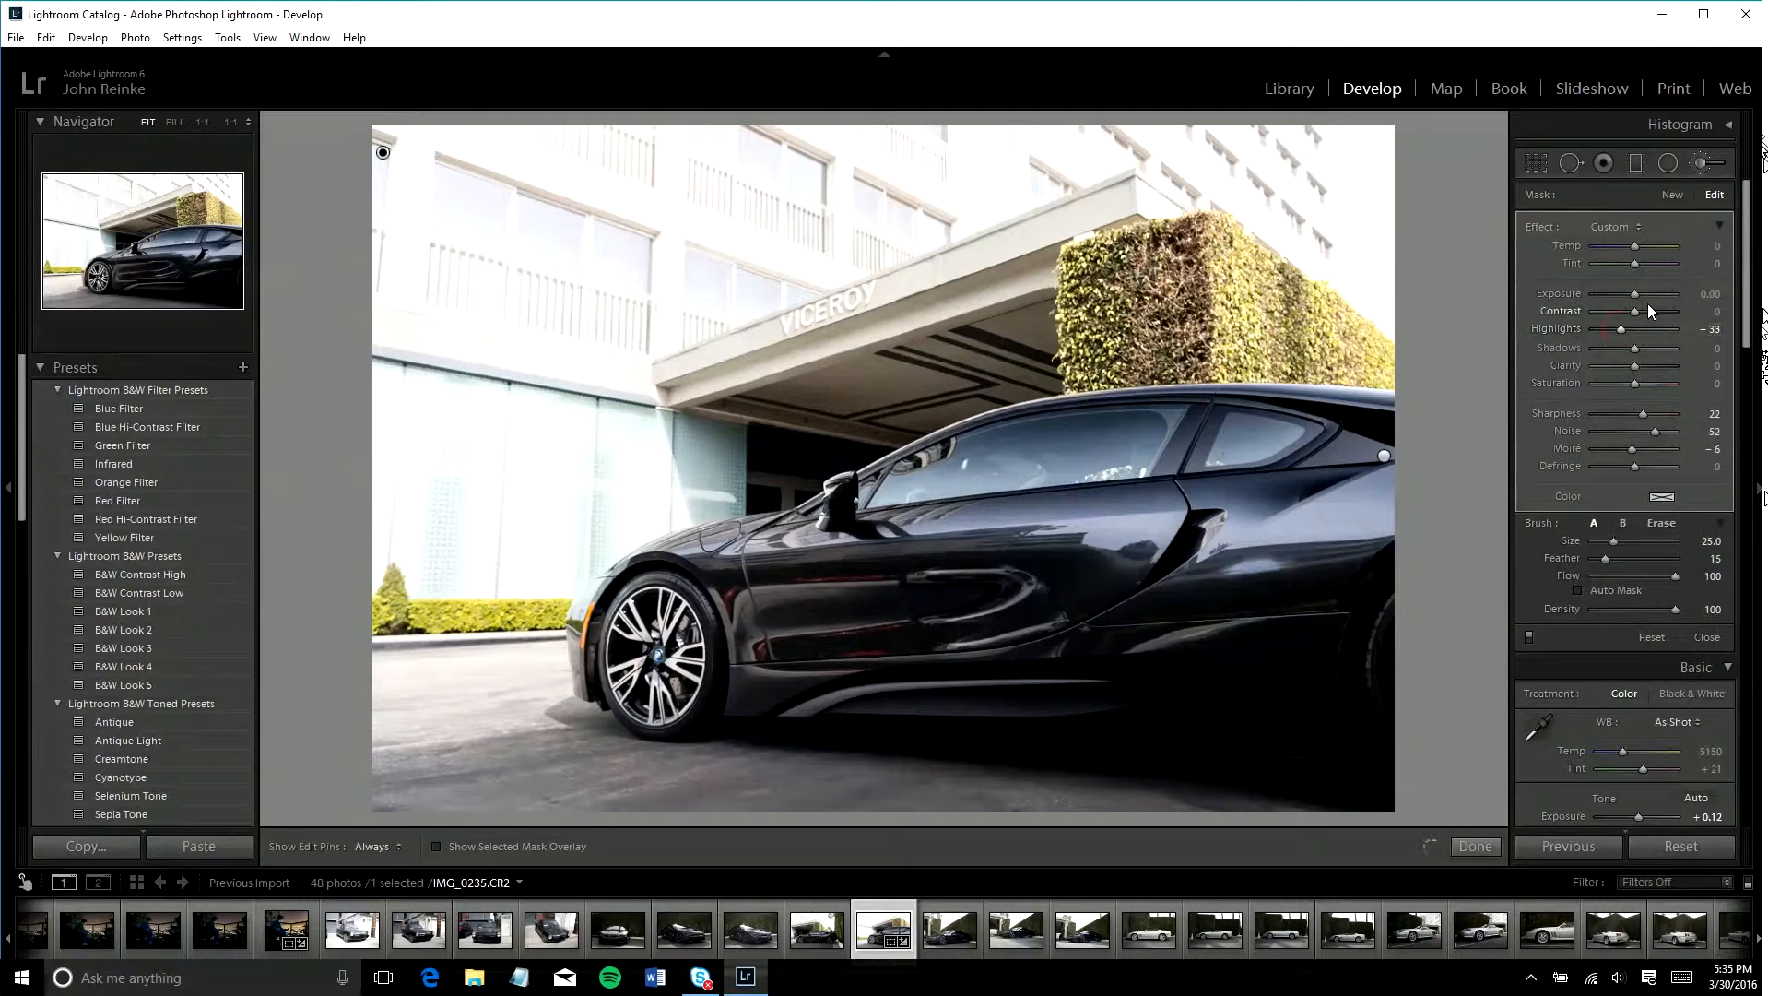
left_click(1645, 313)
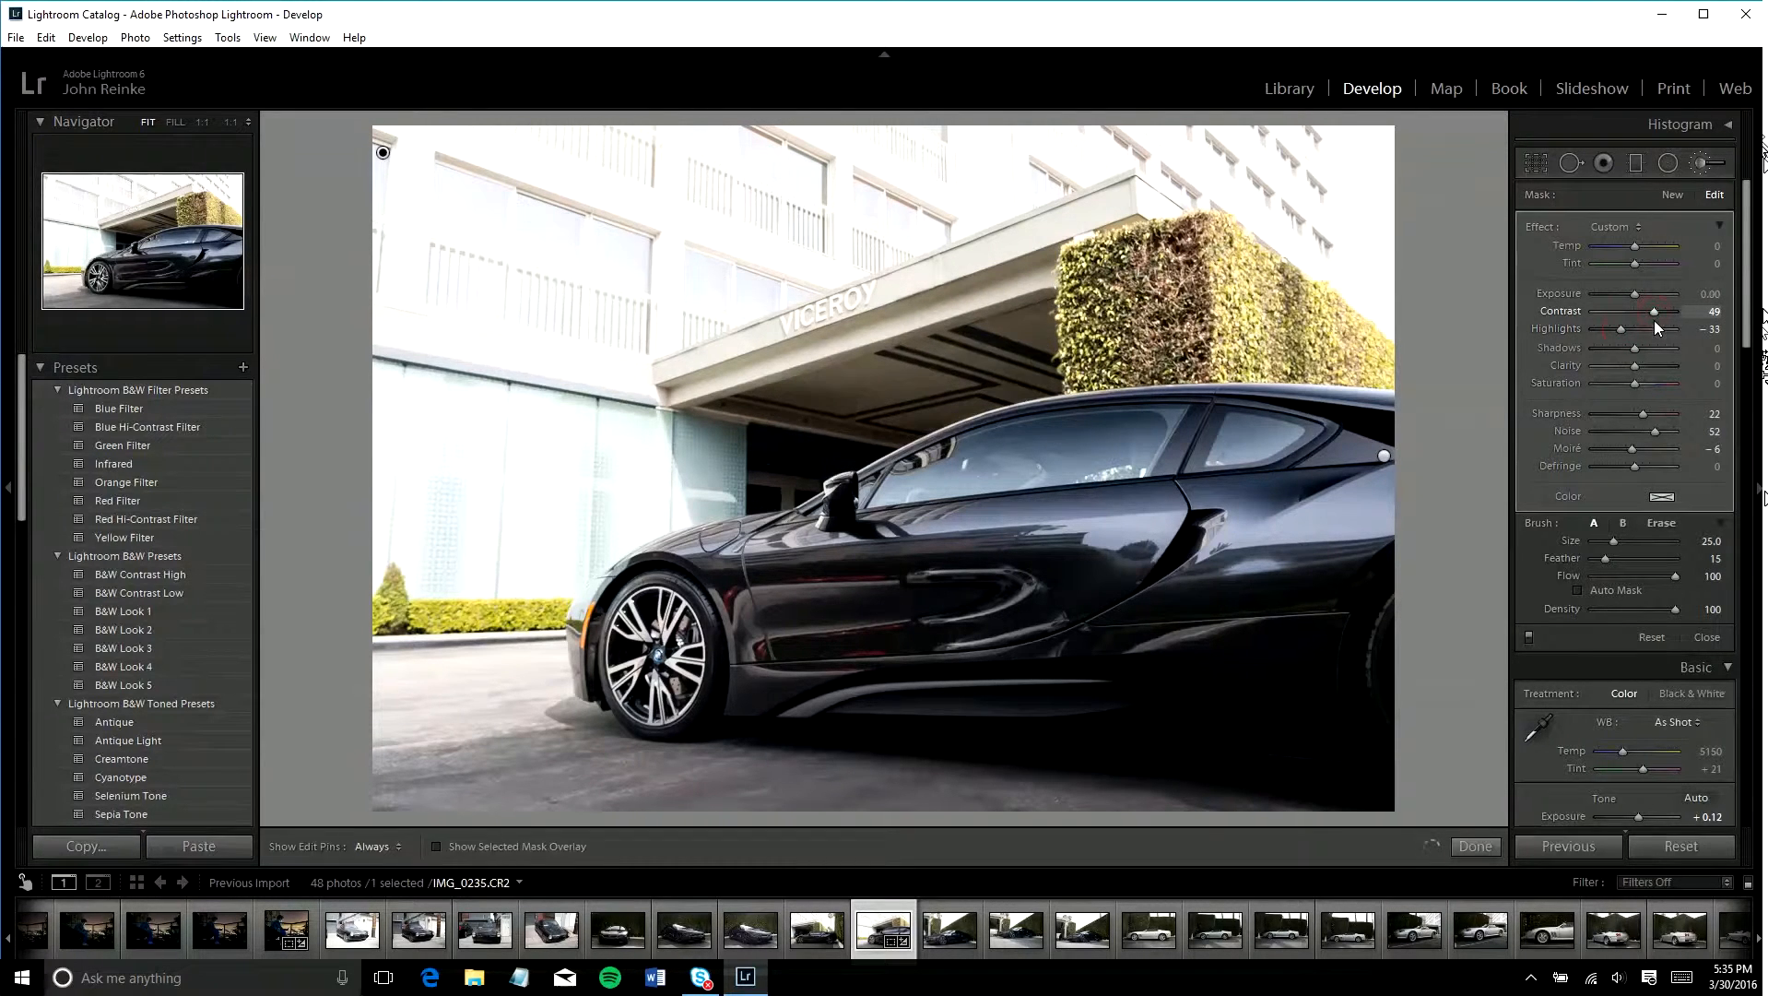
left_click(1648, 367)
left_click(1646, 367)
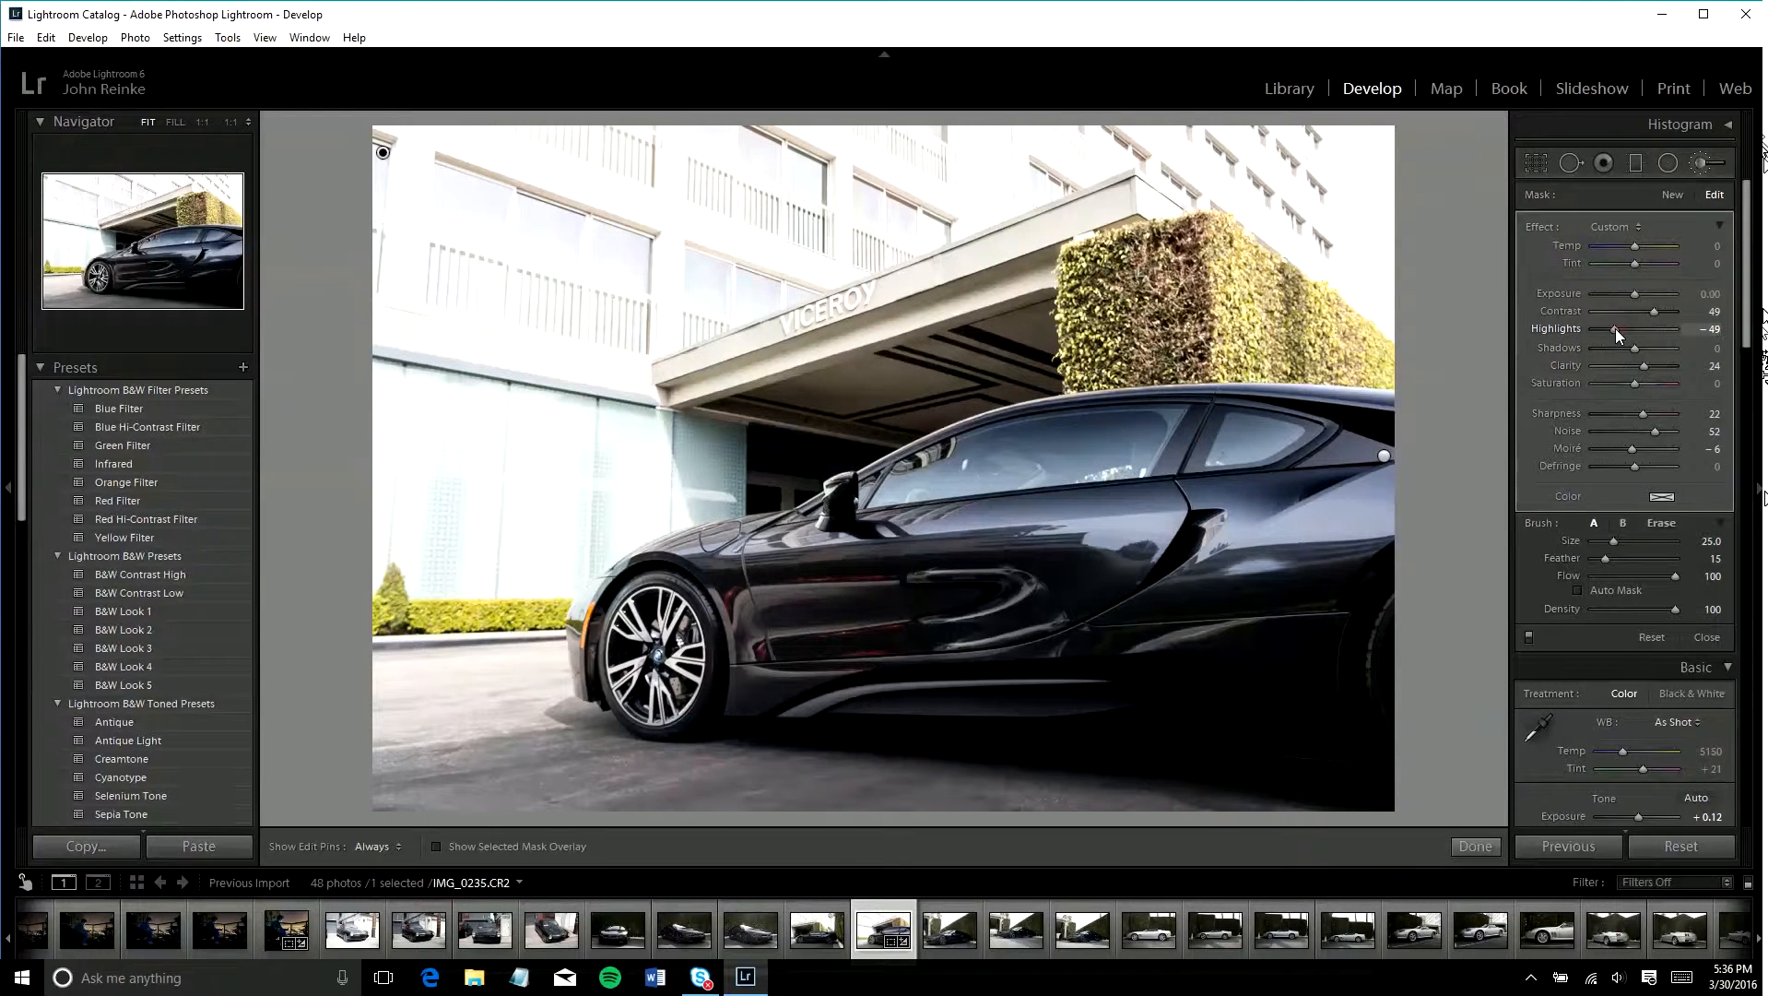
left_click_drag(1623, 332, 1623, 333)
- Start a new brush mask, reduce the brush size, and leave the adjustment brush
left_click(1676, 195)
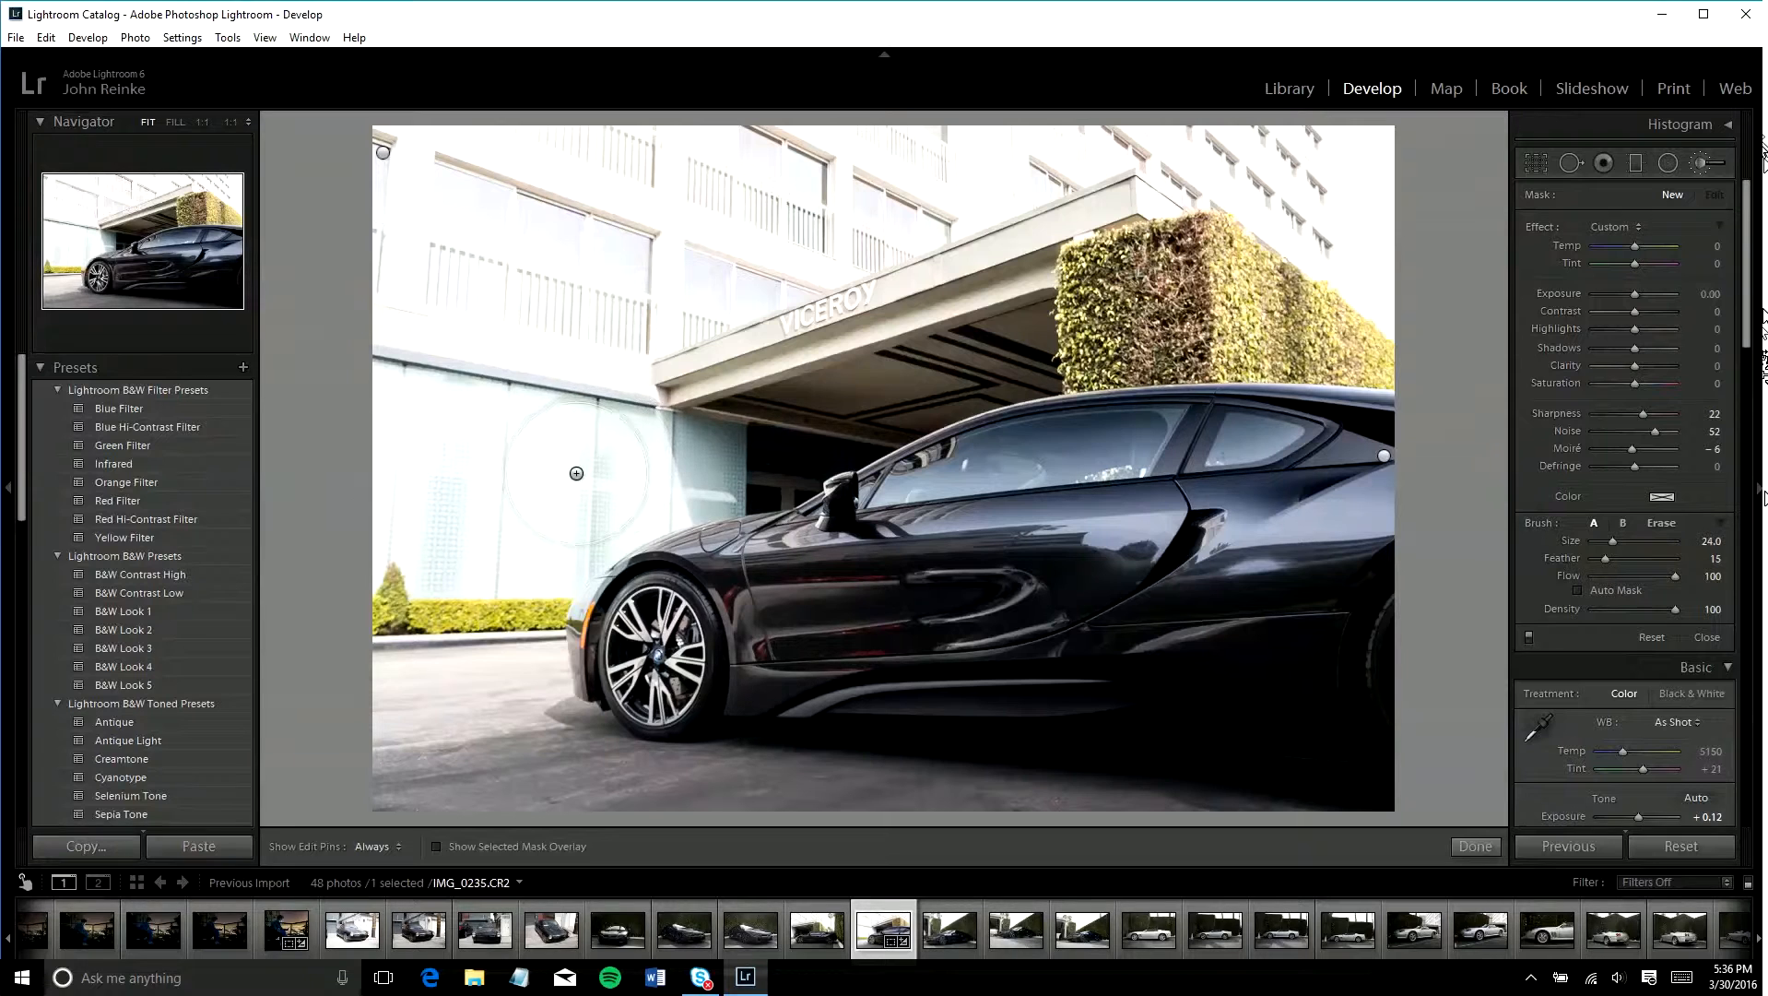
scroll(400, 562, "down", 3)
scroll(1392, 364, "down", 5)
left_click(1701, 167)
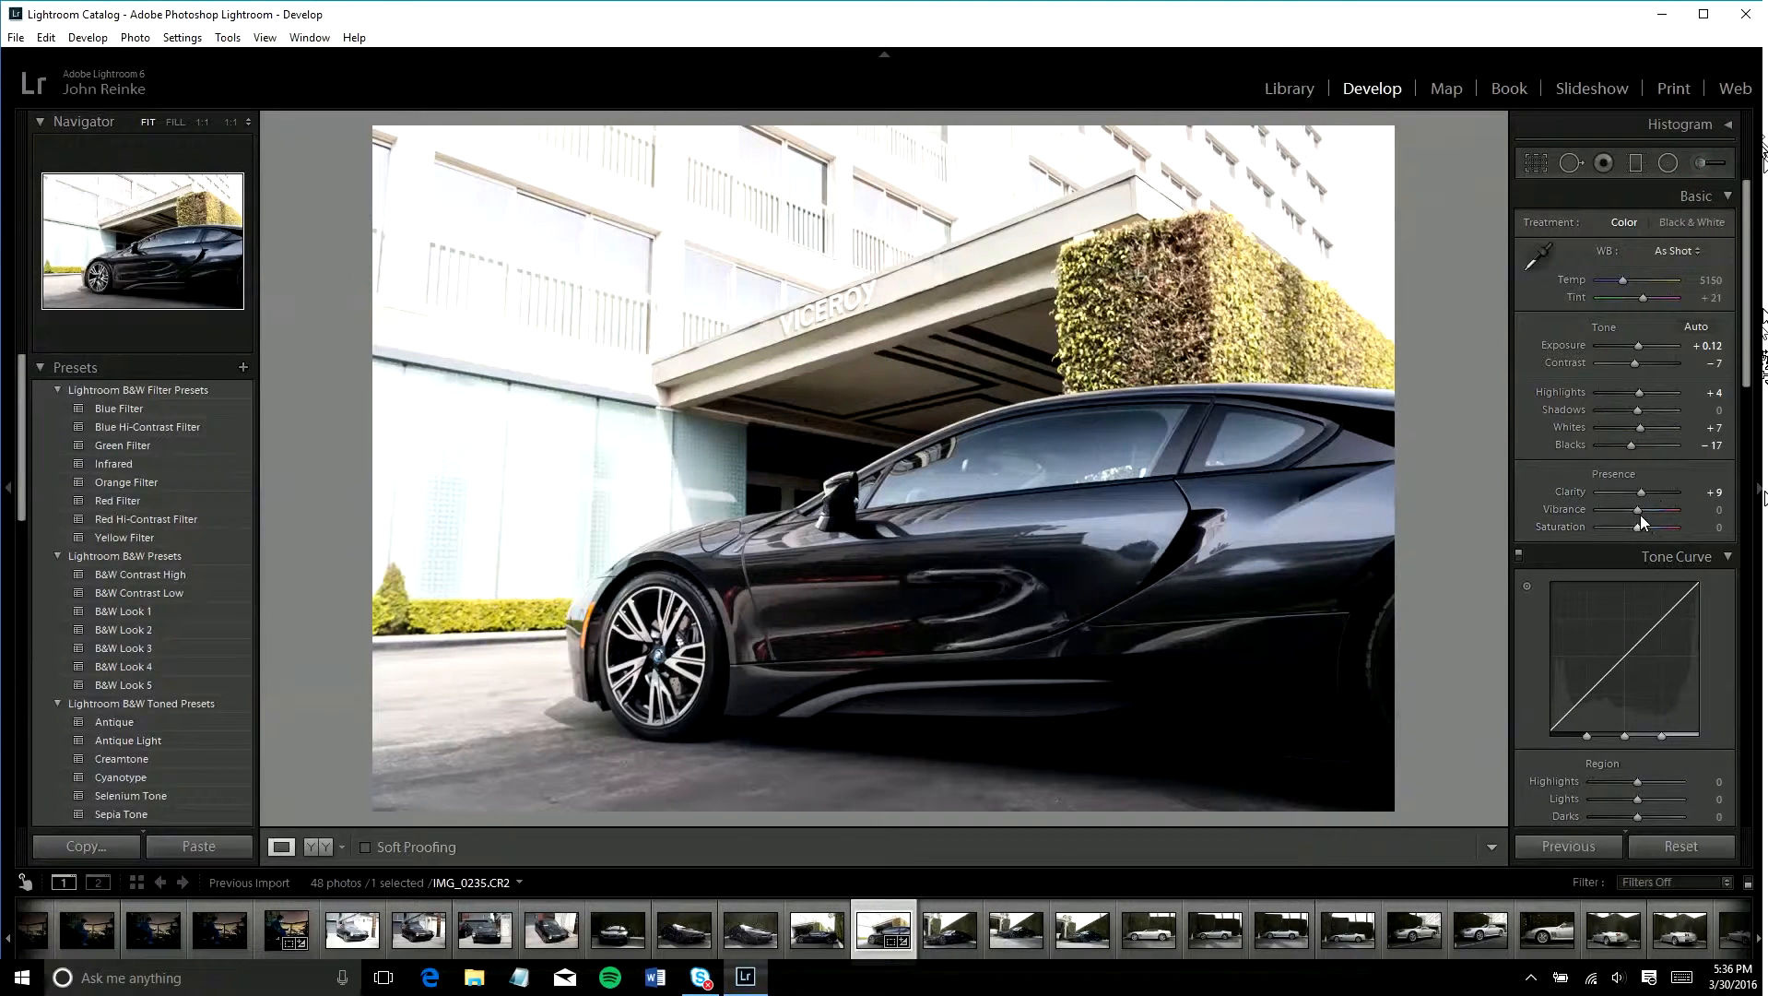
- Set the photo's Vibrance to 15
left_click_drag(1640, 512, 1646, 508)
left_click(1711, 510)
type("15")
key("Return")
- Set the Green saturation to 9 in the HSL adjustments
scroll(1673, 613, "down", 10)
scroll(1704, 610, "down", 8)
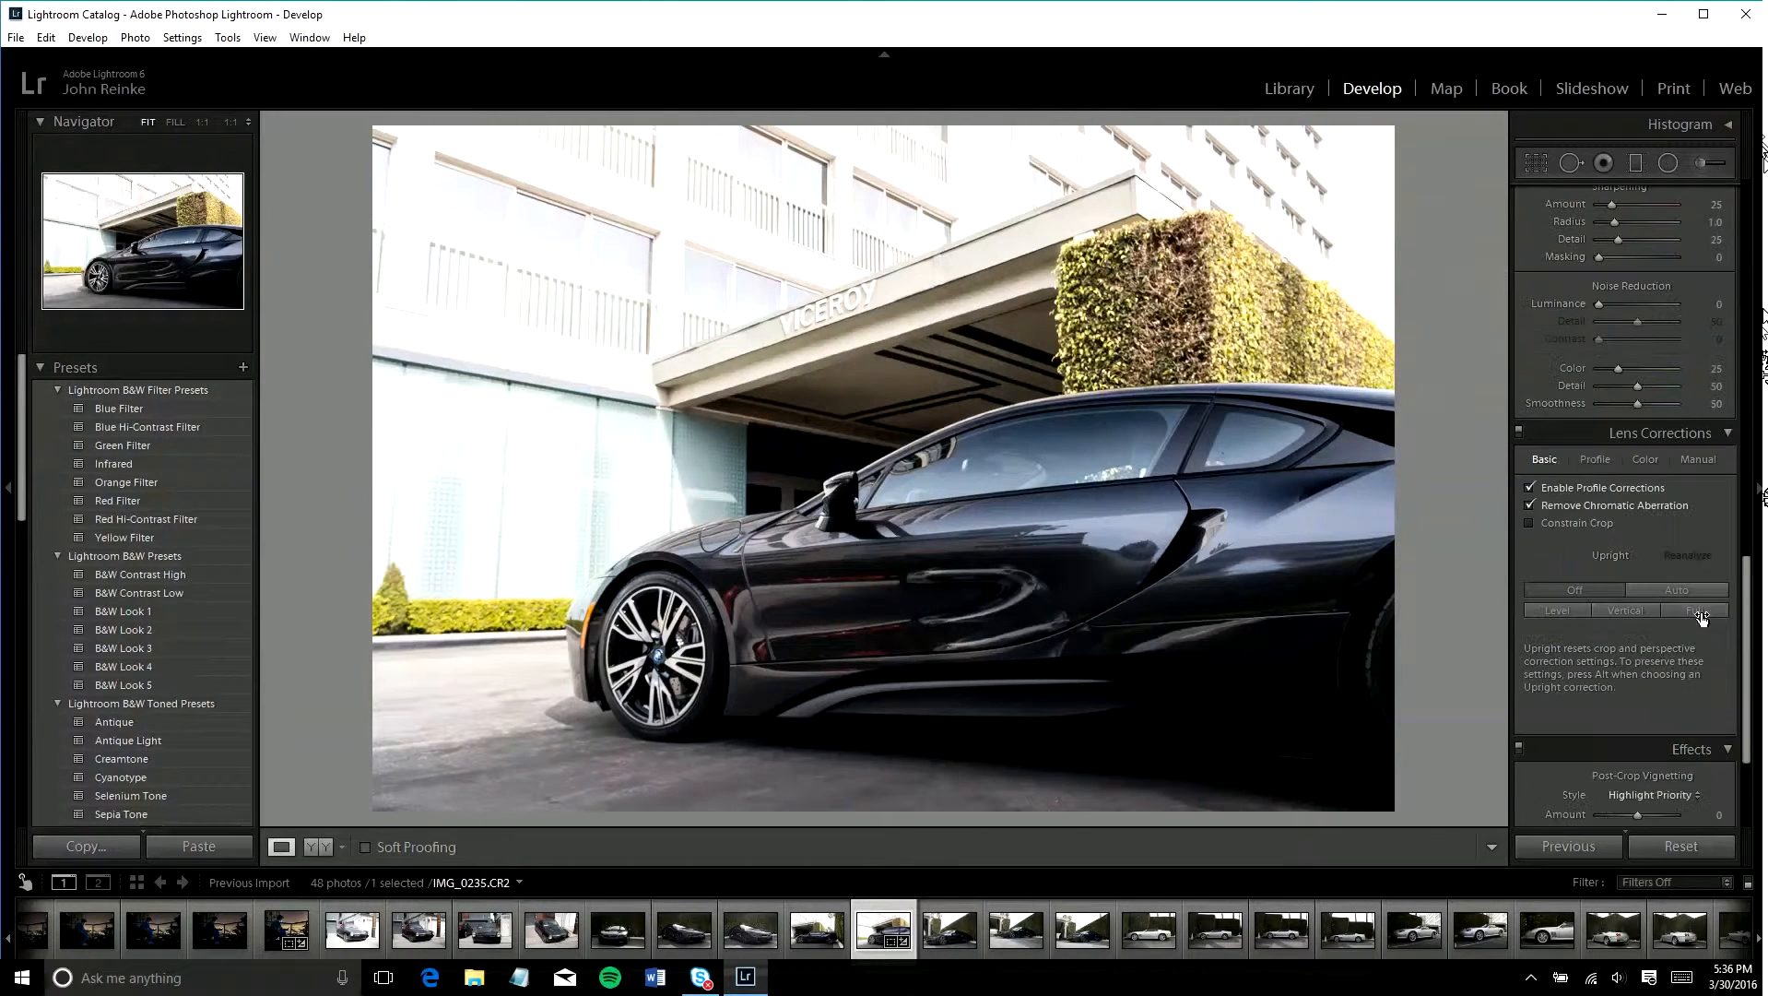
scroll(1704, 610, "up", 10)
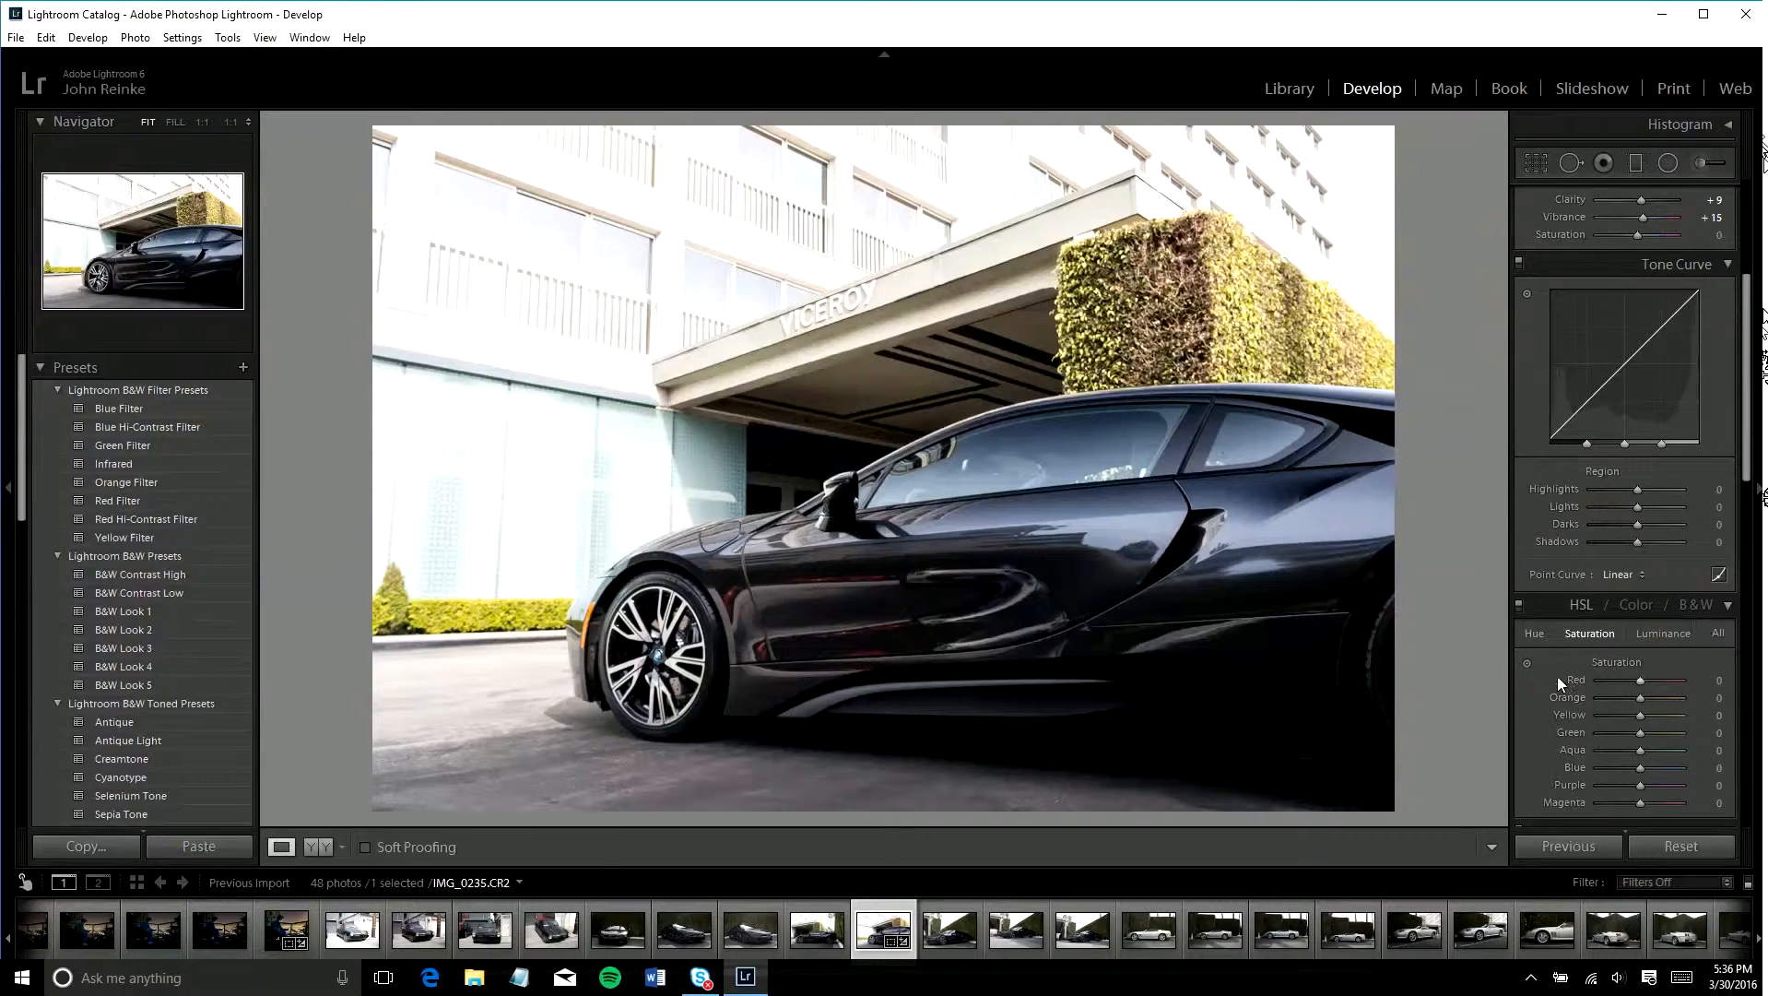
scroll(1559, 681, "down", 3)
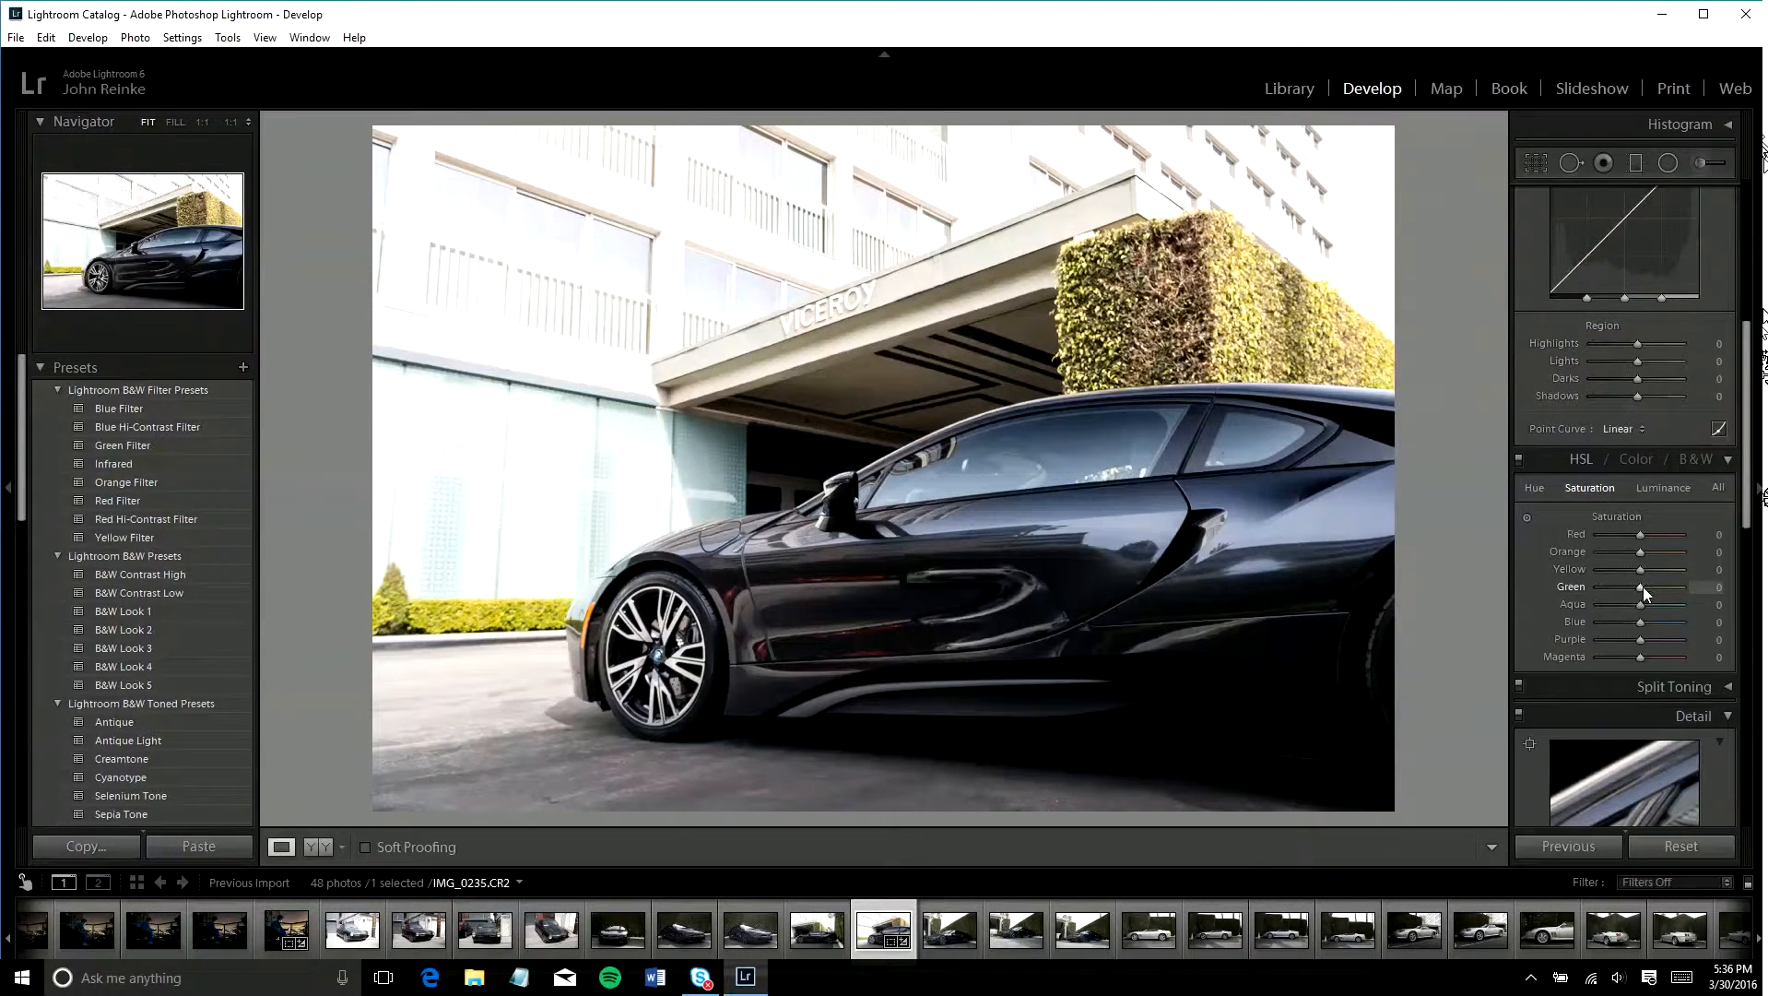
left_click_drag(1642, 585, 1646, 585)
- Reopen the adjustment brush on the glass wall's mask and set the brush size to 7
left_click(1720, 165)
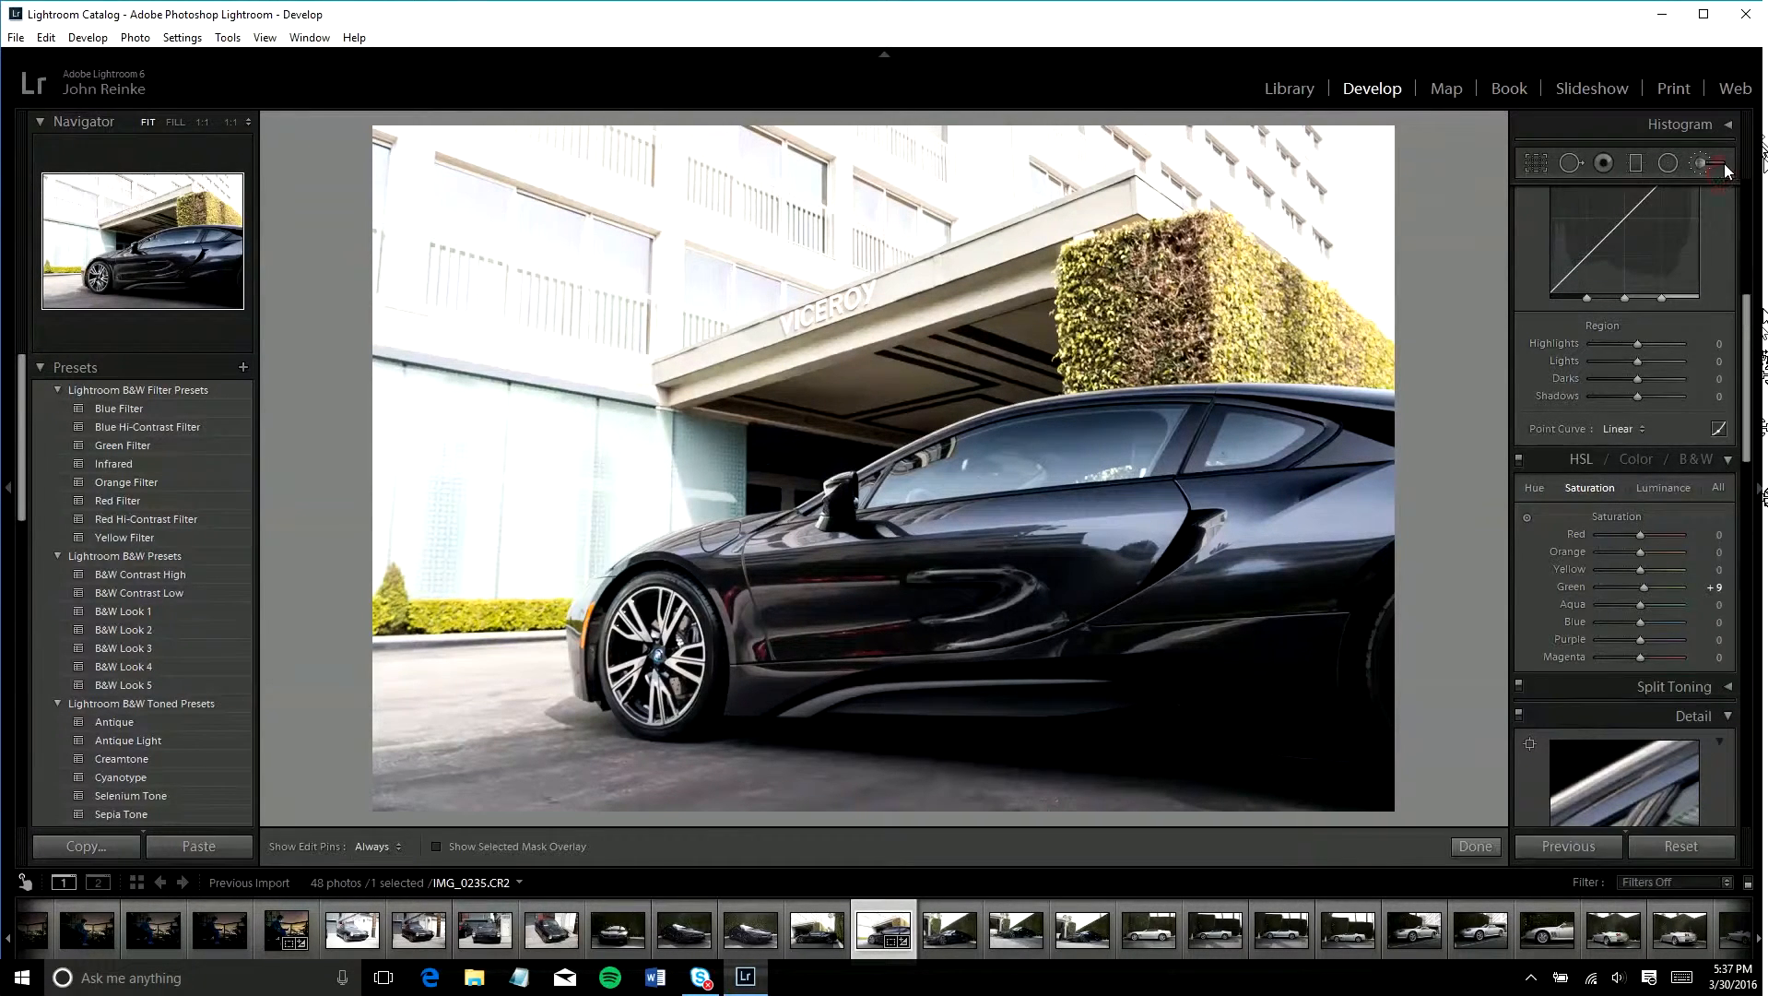
left_click(381, 379)
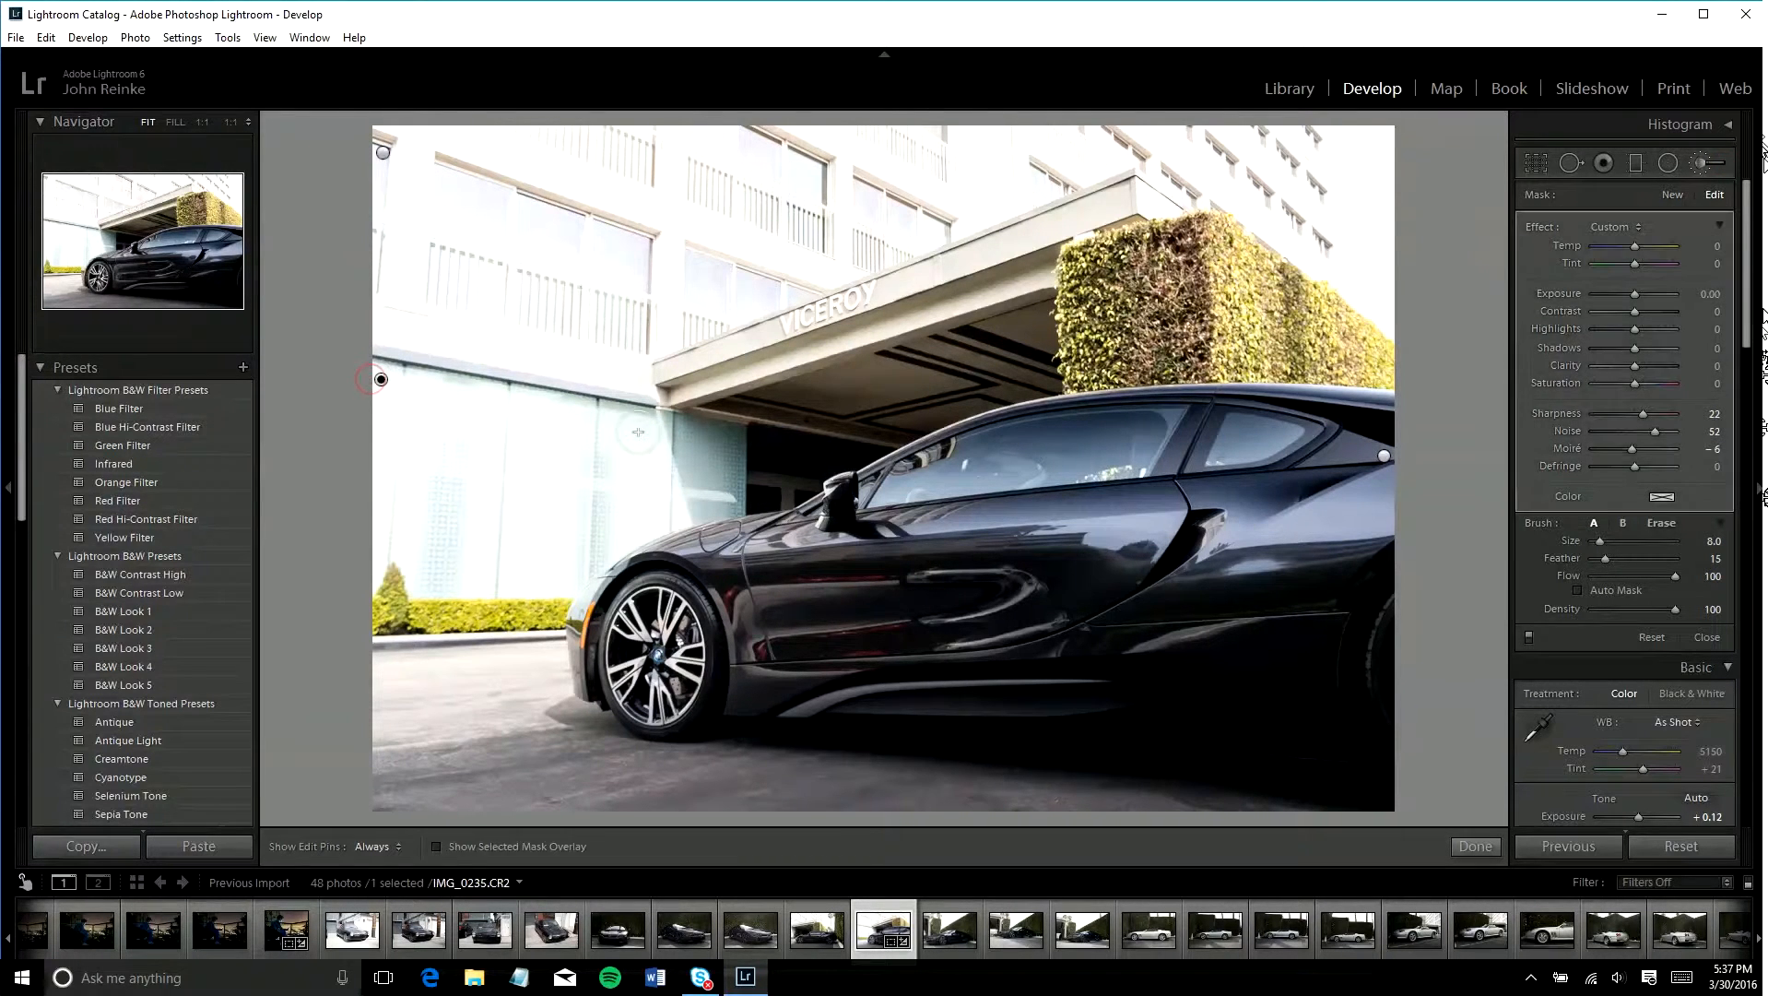
scroll(739, 443, "down", 1)
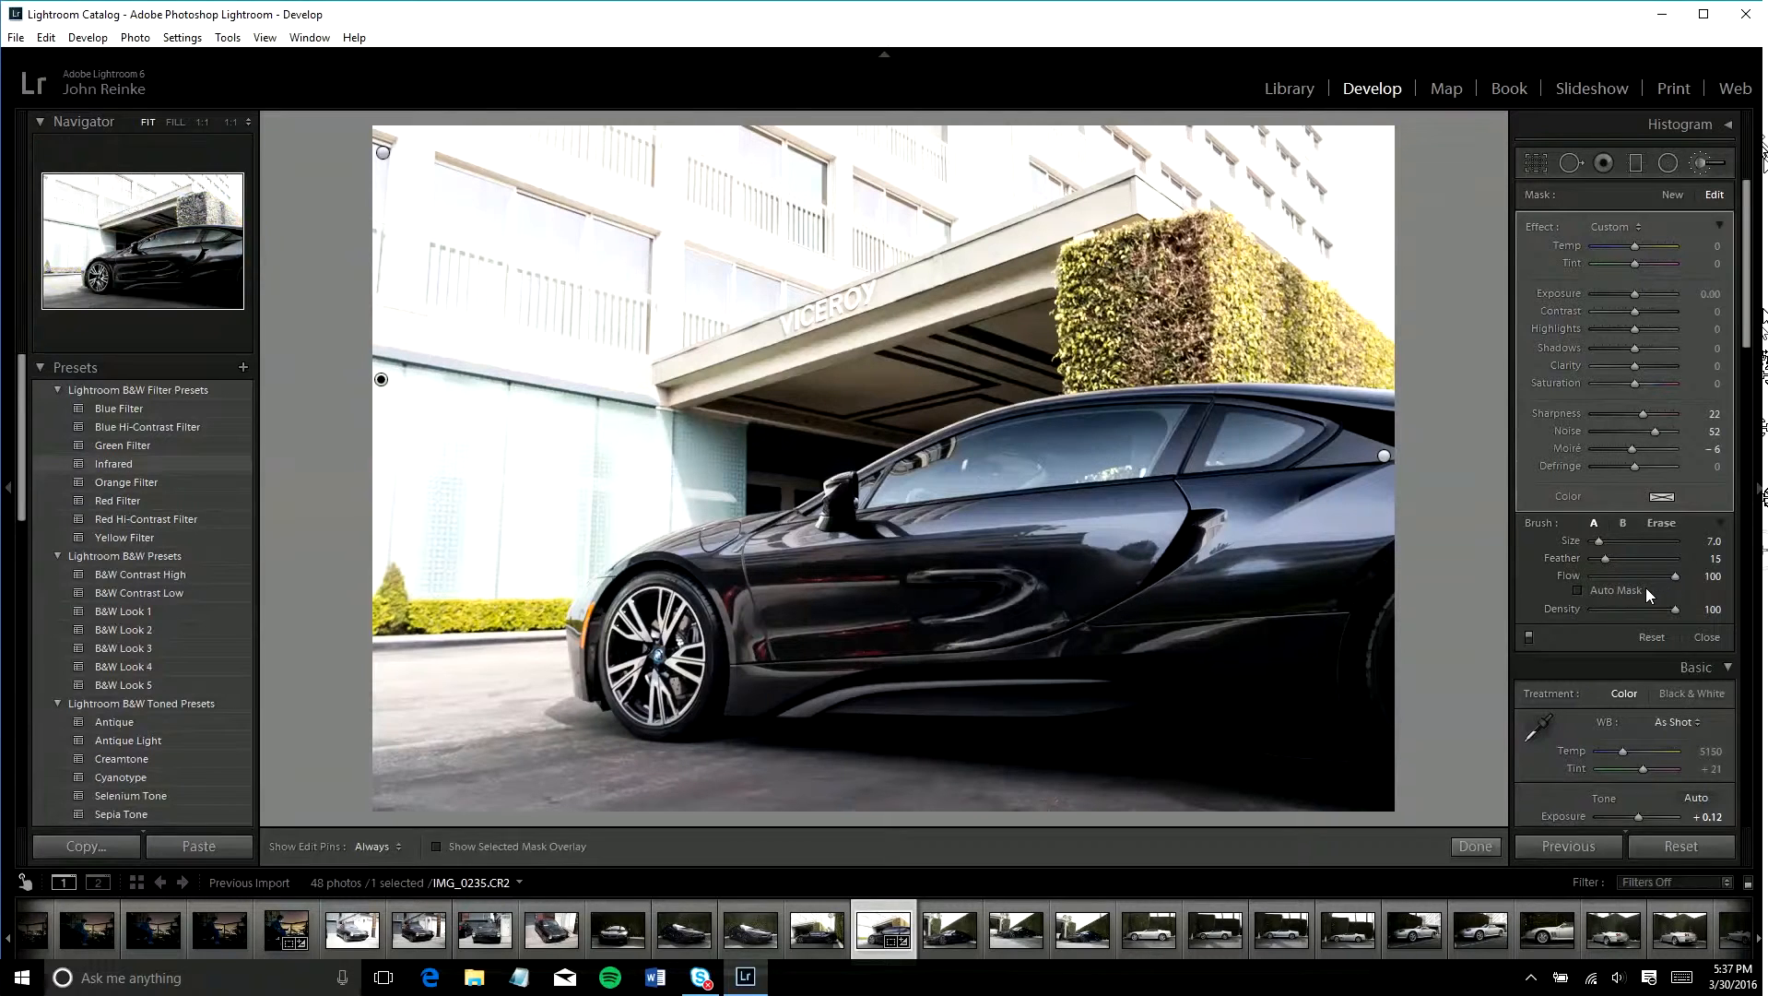
- Try an Aqua saturation of 33 and a Blue saturation of 60, and reset both to 0
scroll(1743, 405, "down", 3)
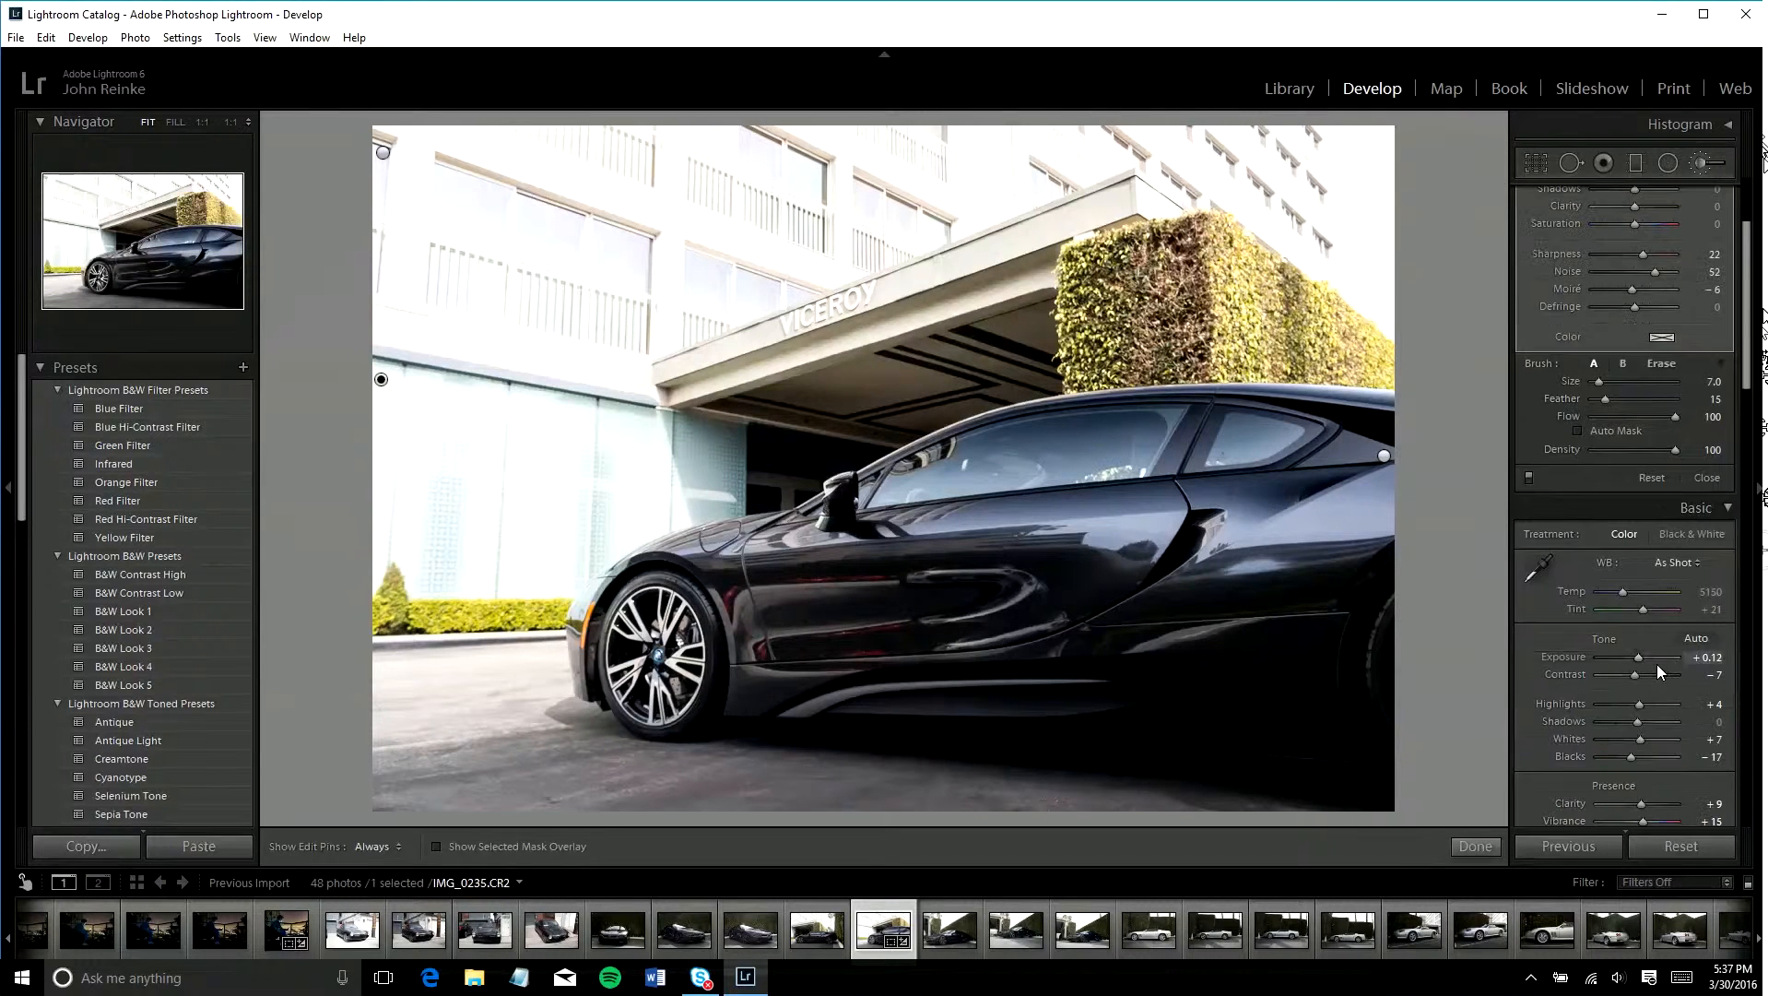
left_click(1752, 405)
left_click(1752, 409)
scroll(1684, 491, "down", 10)
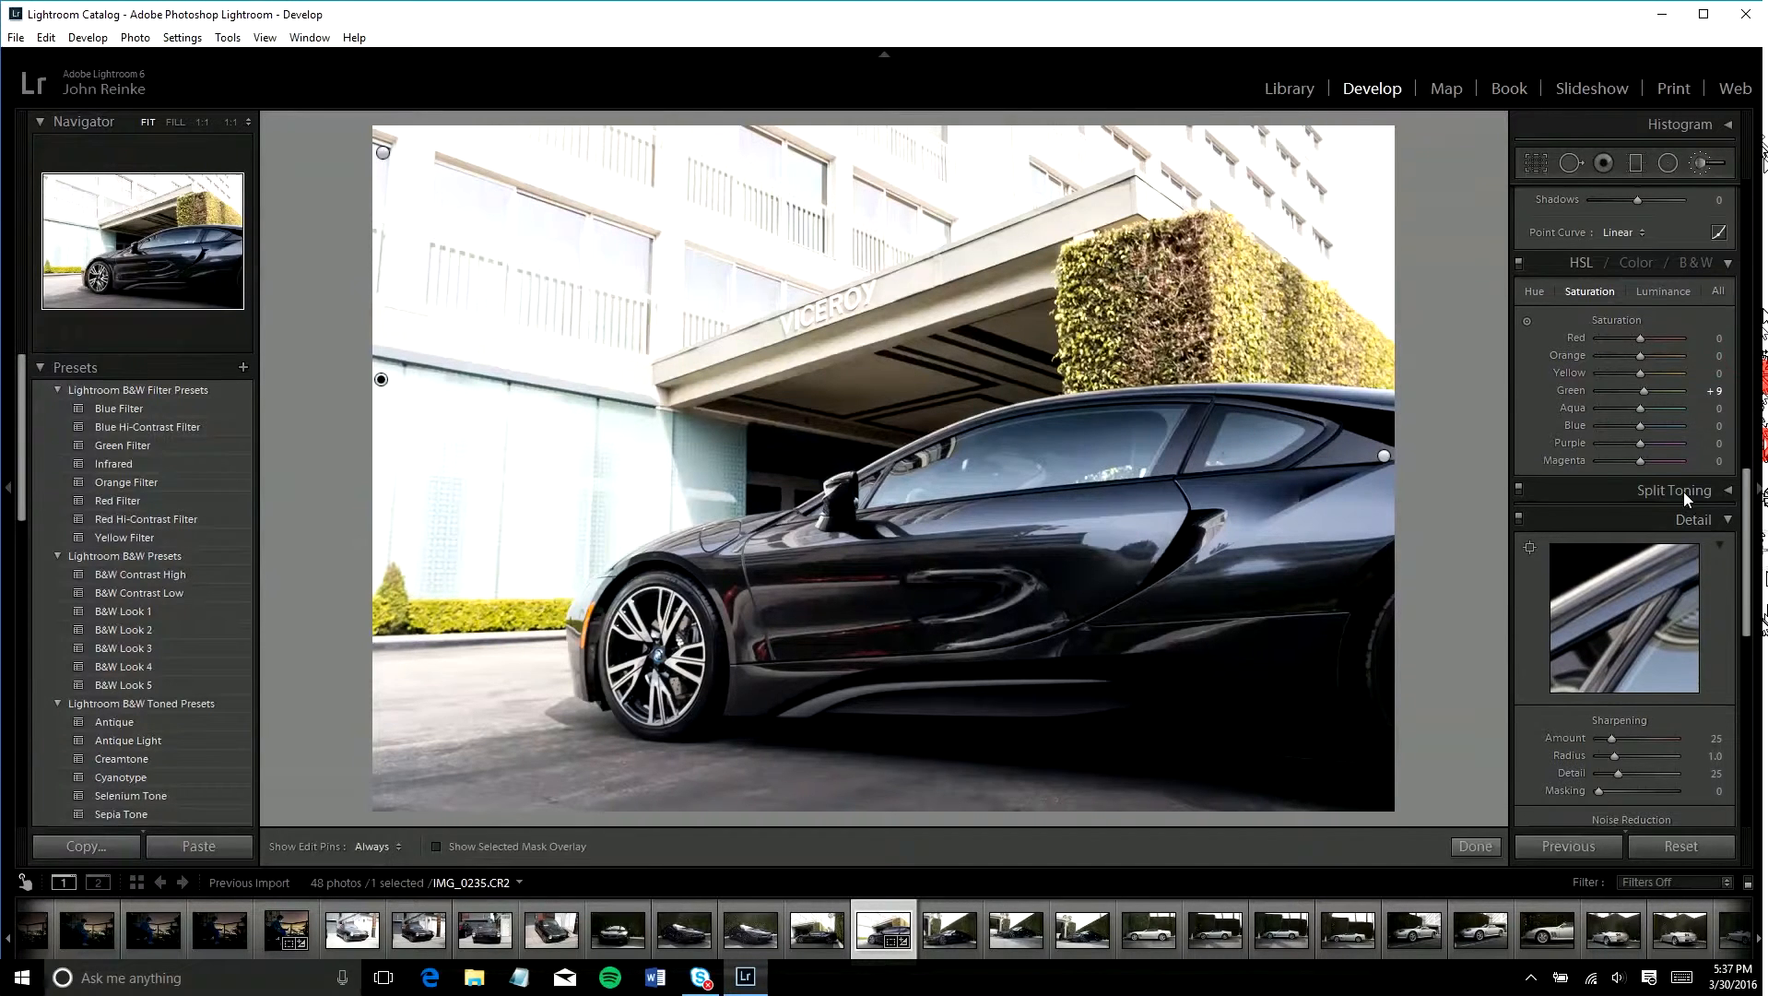
left_click(1654, 410)
left_click(1665, 423)
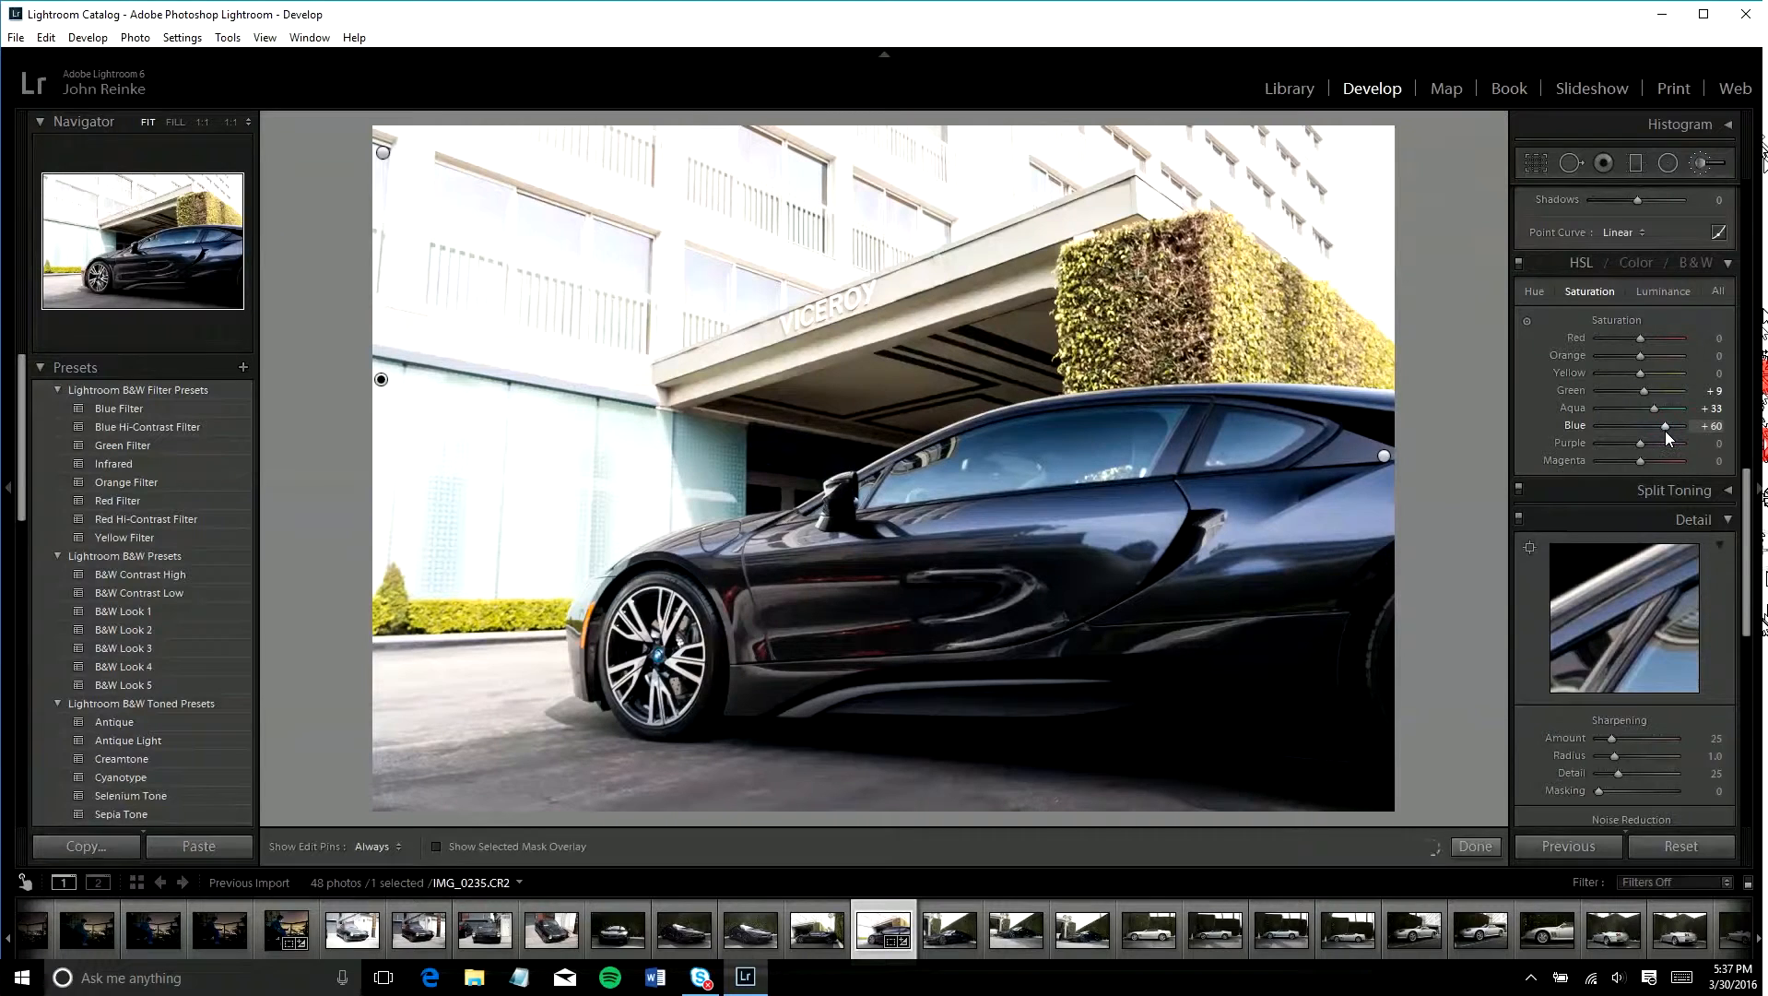
double_click(1662, 423)
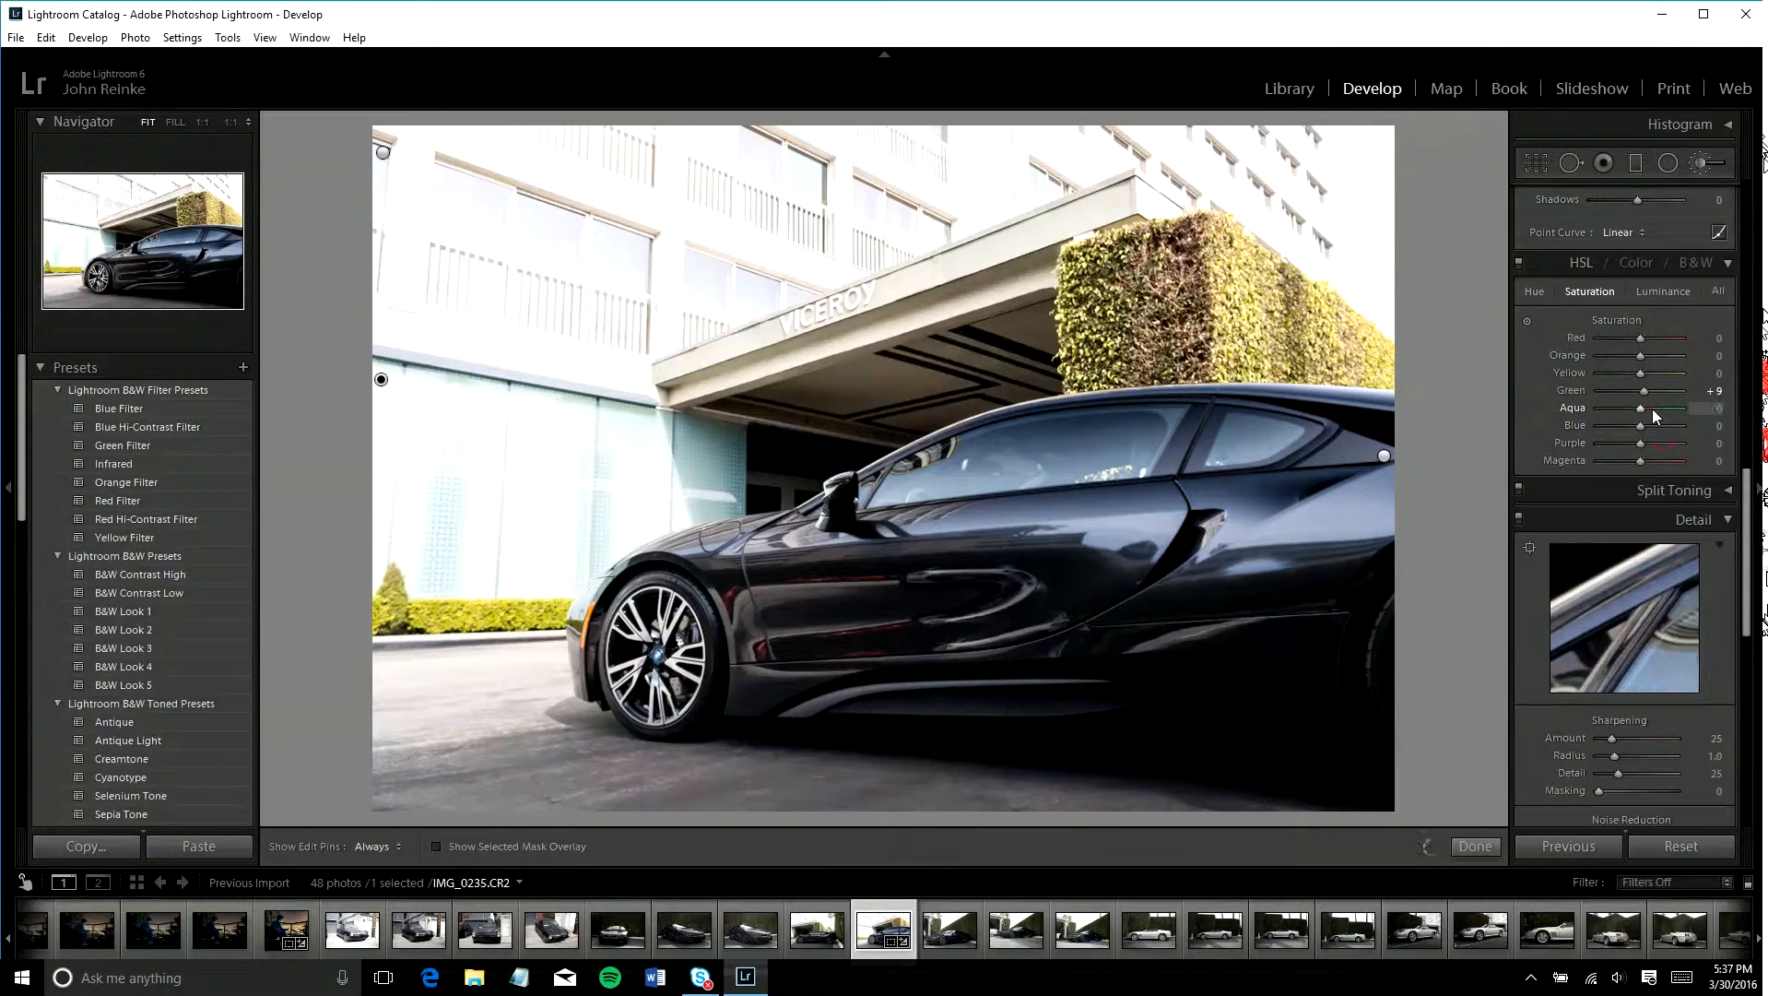
double_click(1652, 409)
- Select the glass wall's brush mask, show its overlay, and paint along the wall's upper edge with brush size 4
left_click(1710, 163)
left_click(1704, 164)
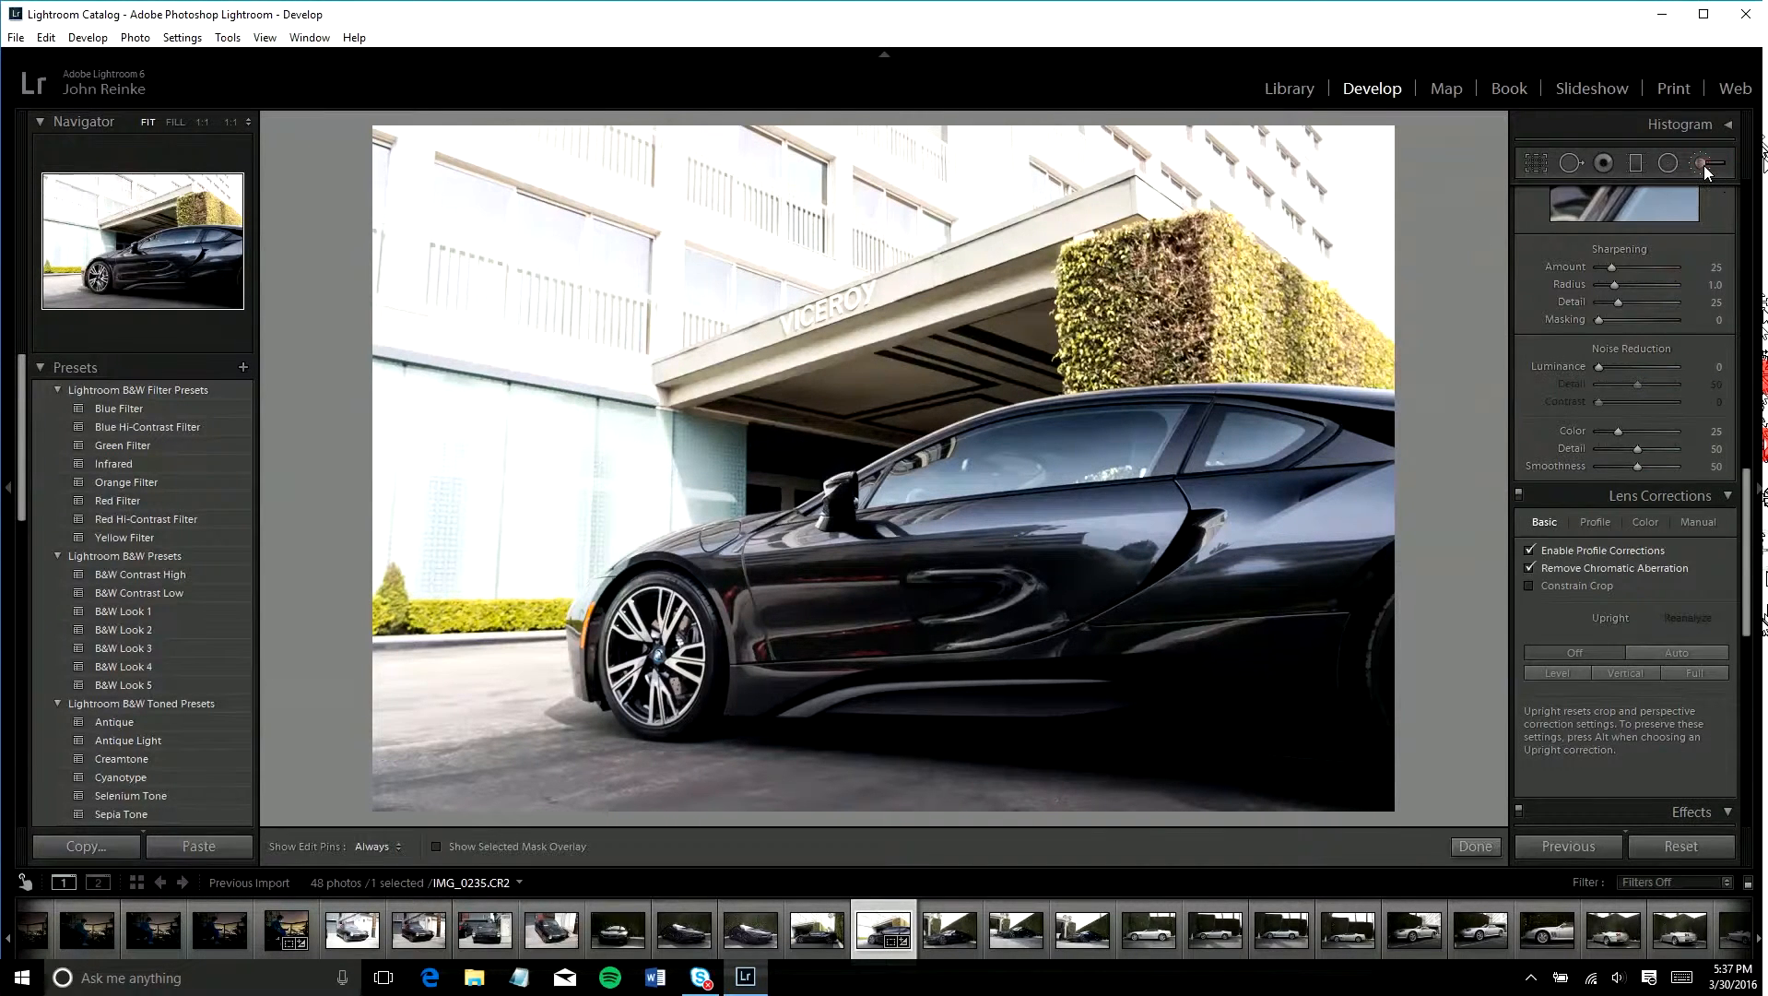
left_click(381, 381)
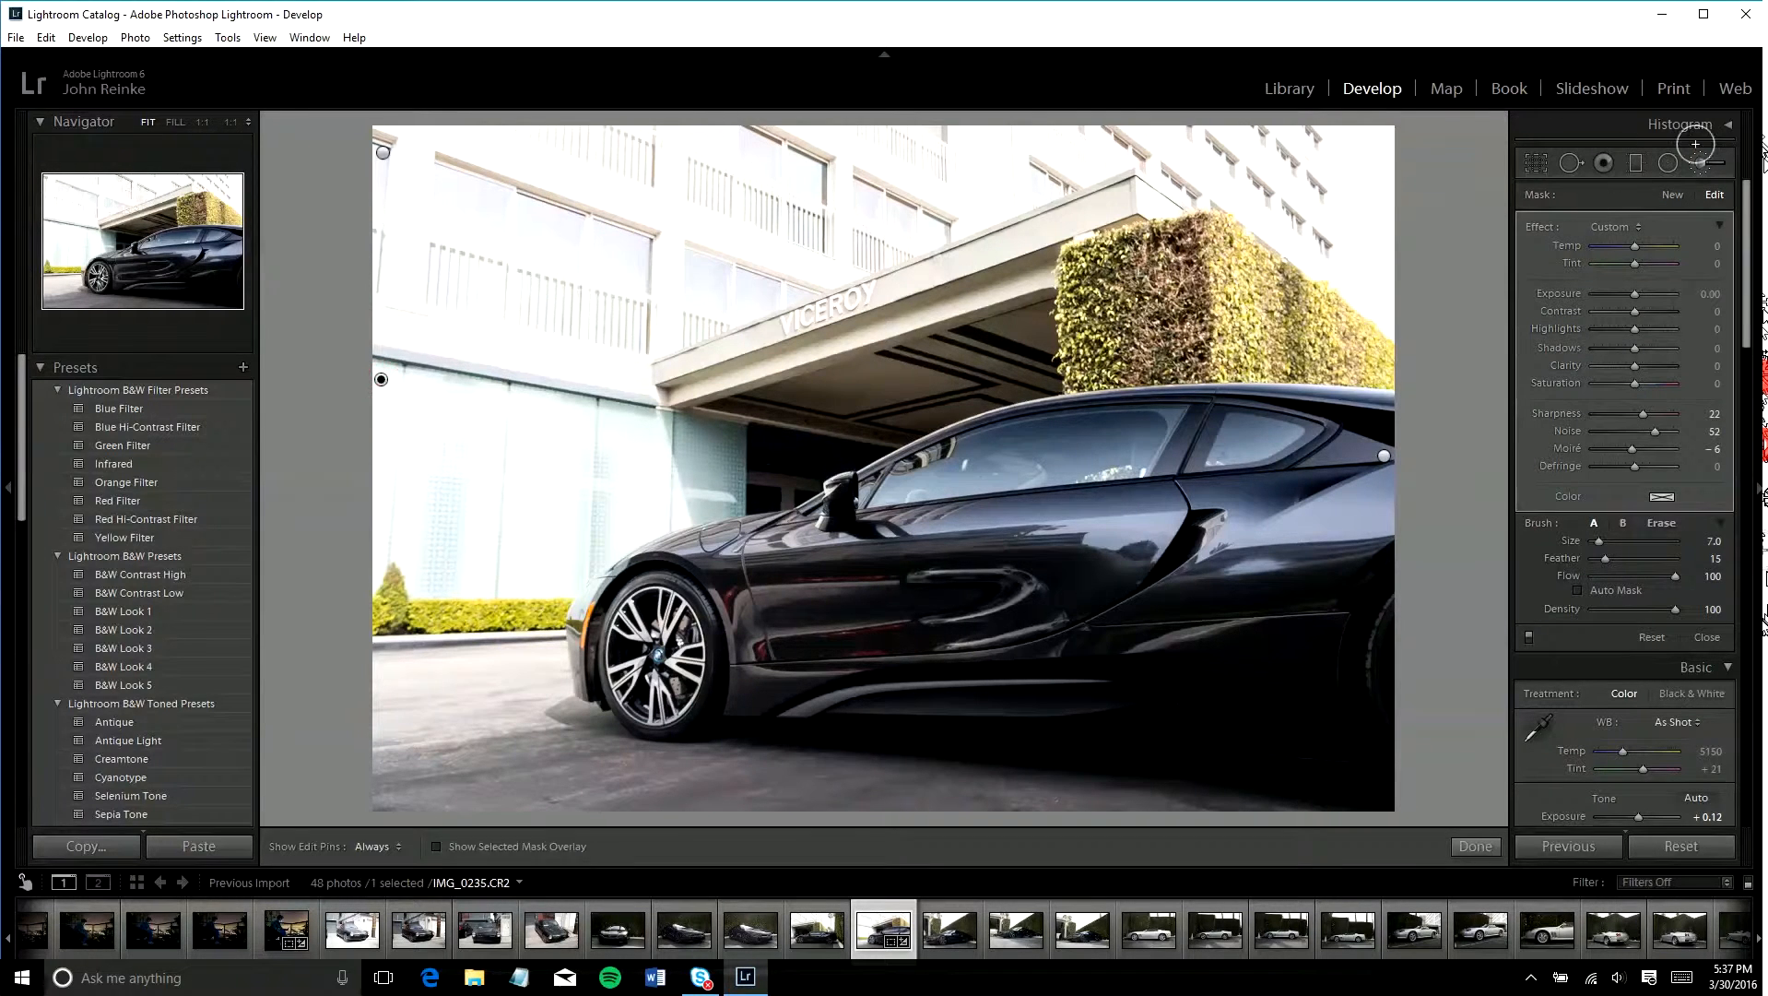
scroll(756, 433, "down", 3)
key("shift")
left_click(682, 431, "shift")
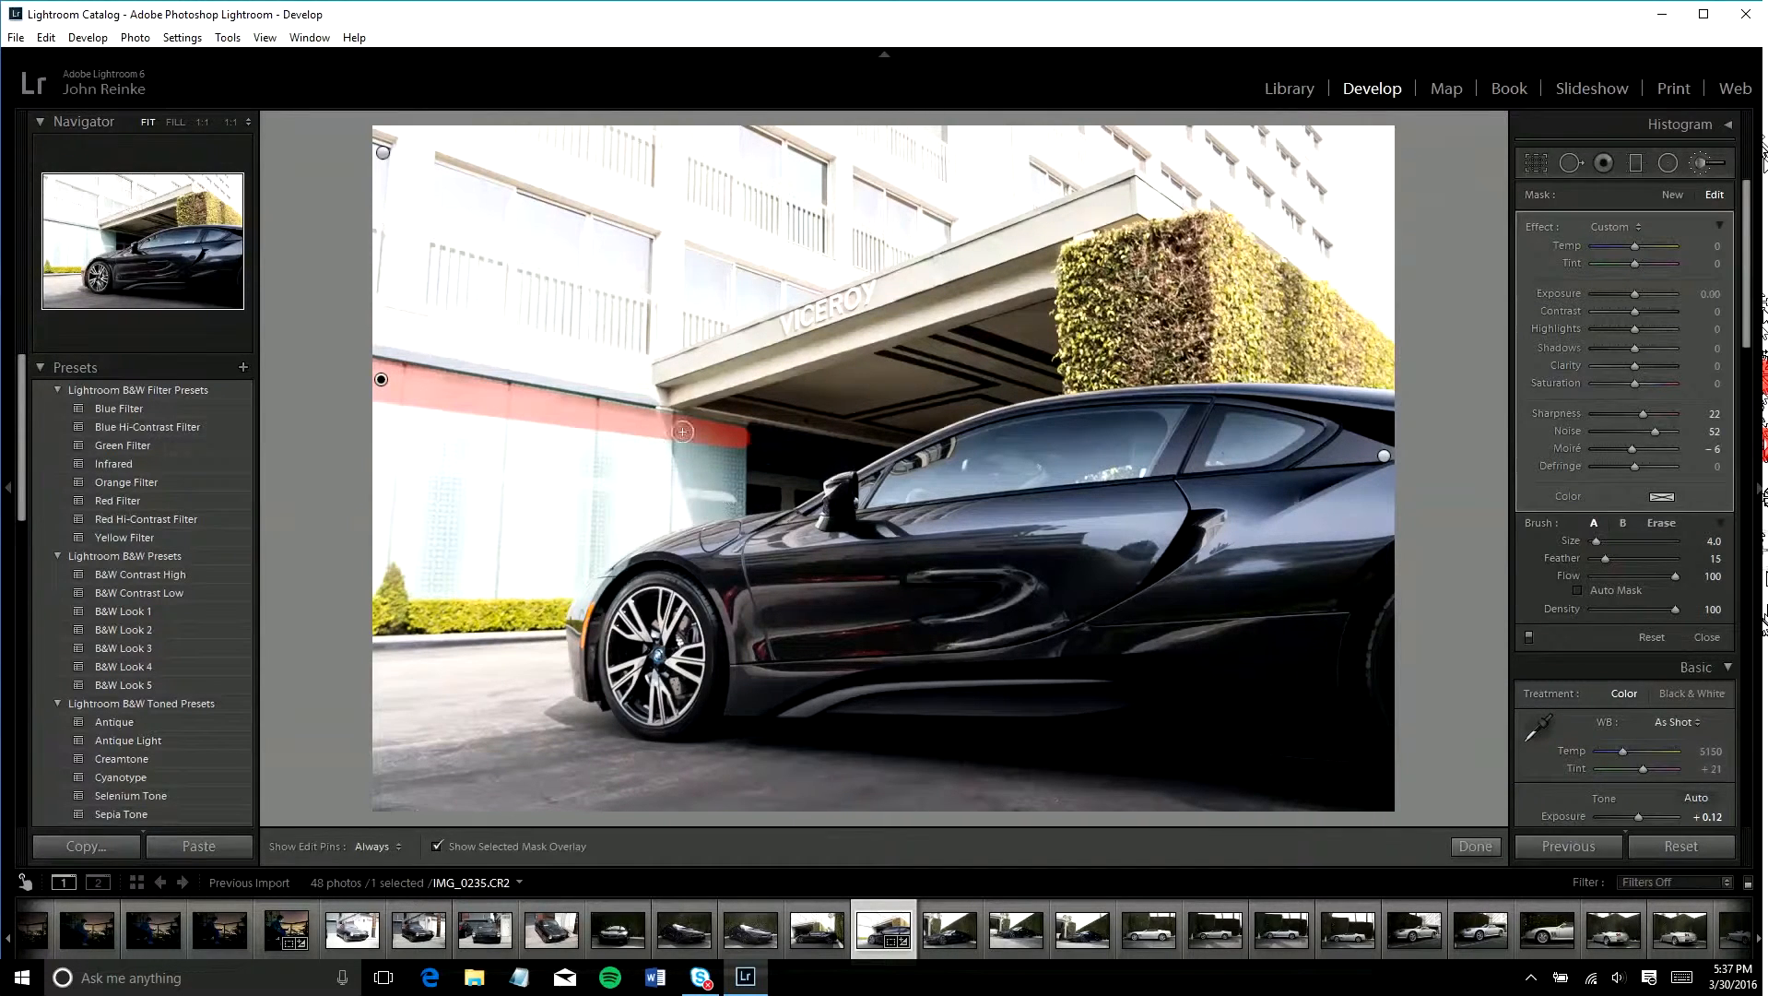
- Extend the mask down the glass wall's edge beside the dark entrance, to the car's hood, using brush size 10
key("shift")
key("z")
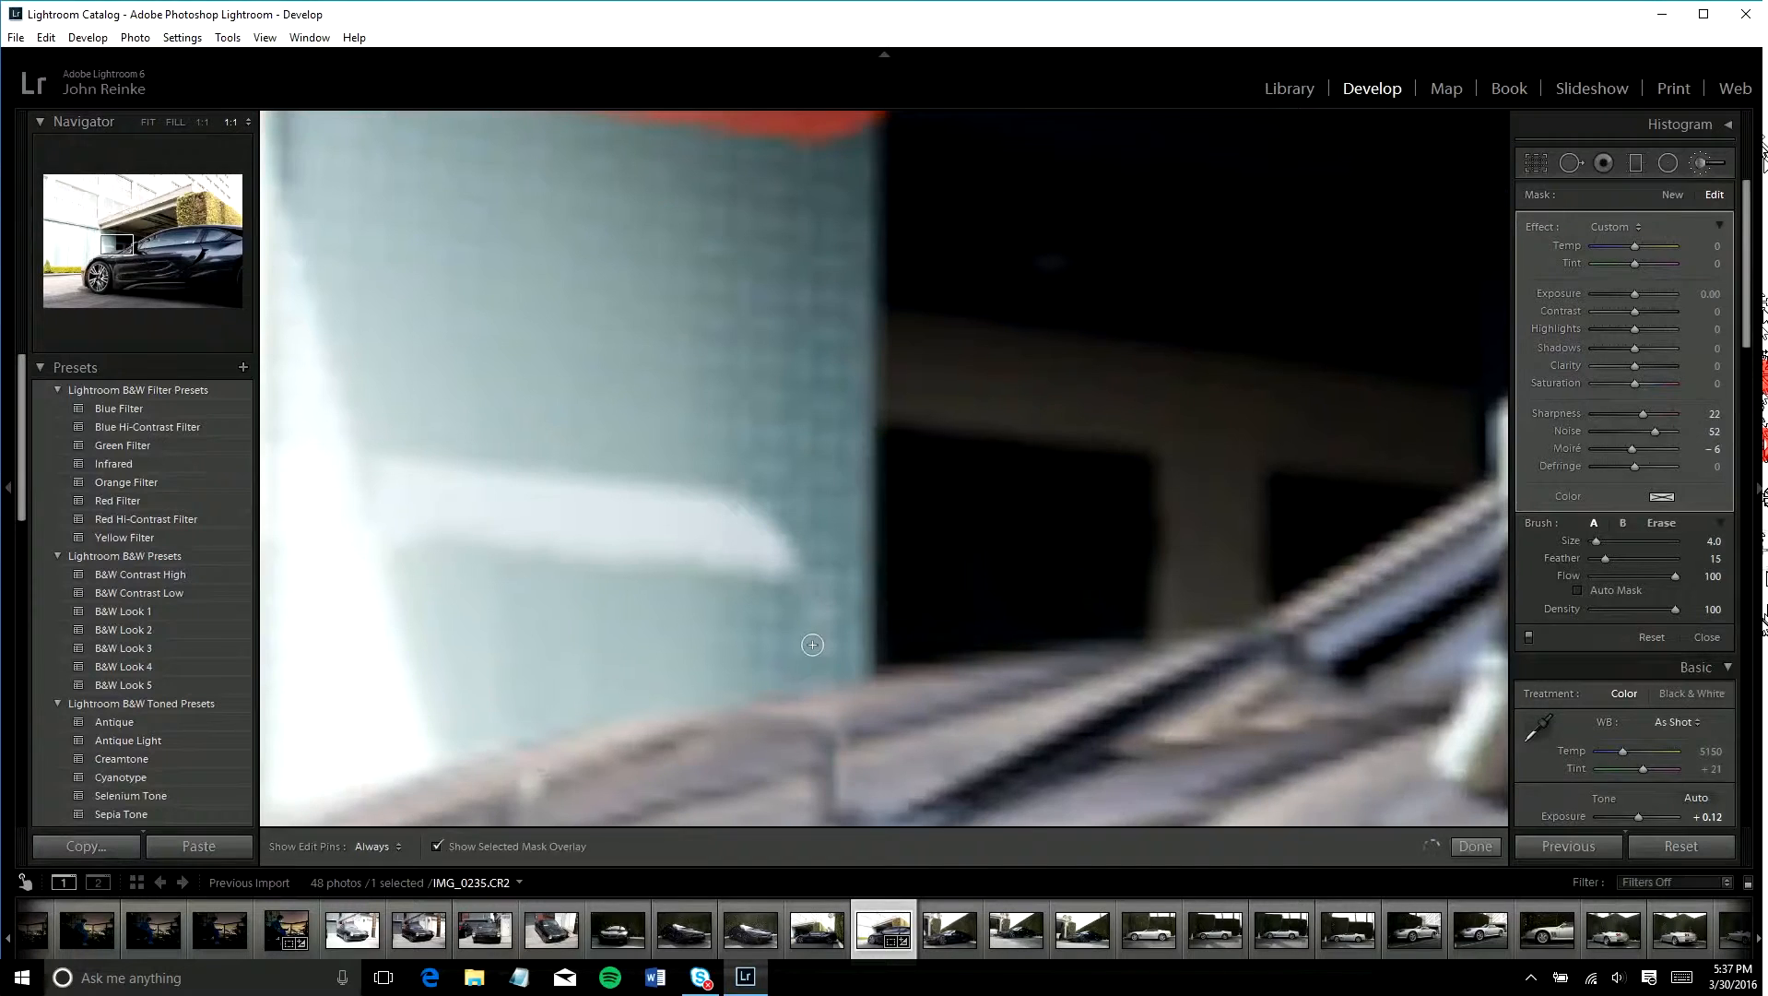
scroll(832, 667, "up", 5)
scroll(844, 654, "up", 1)
key("shift+h")
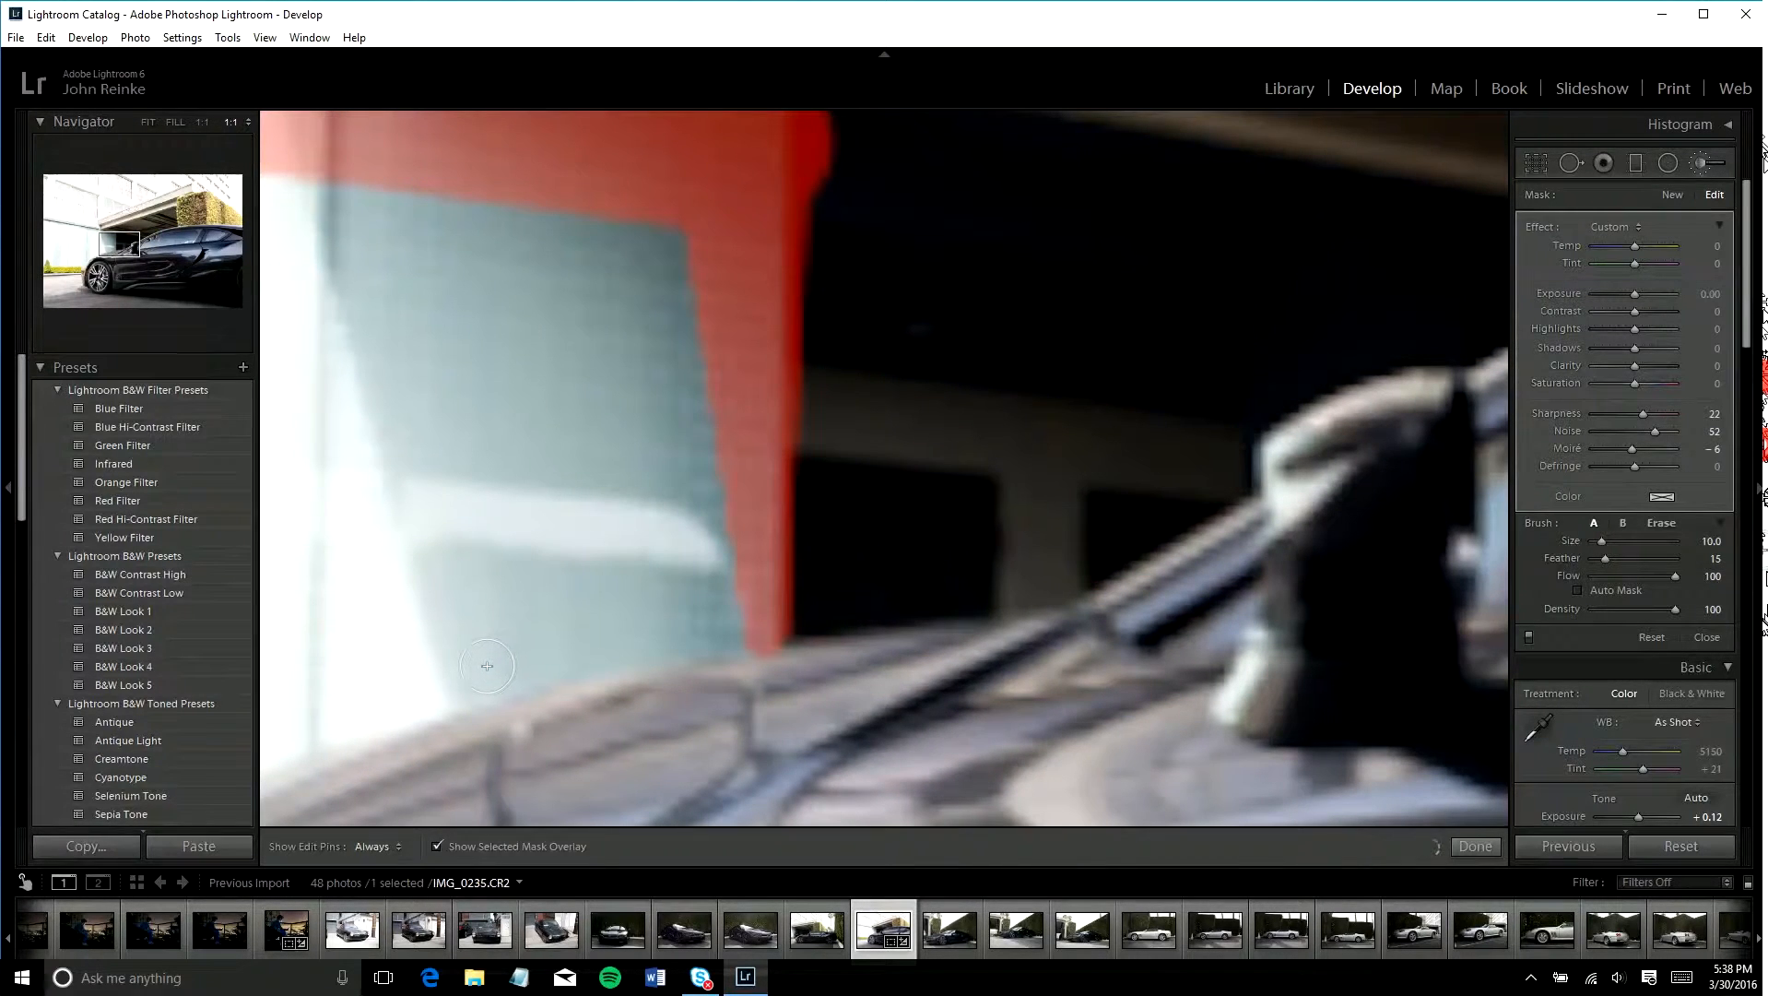
key("shift")
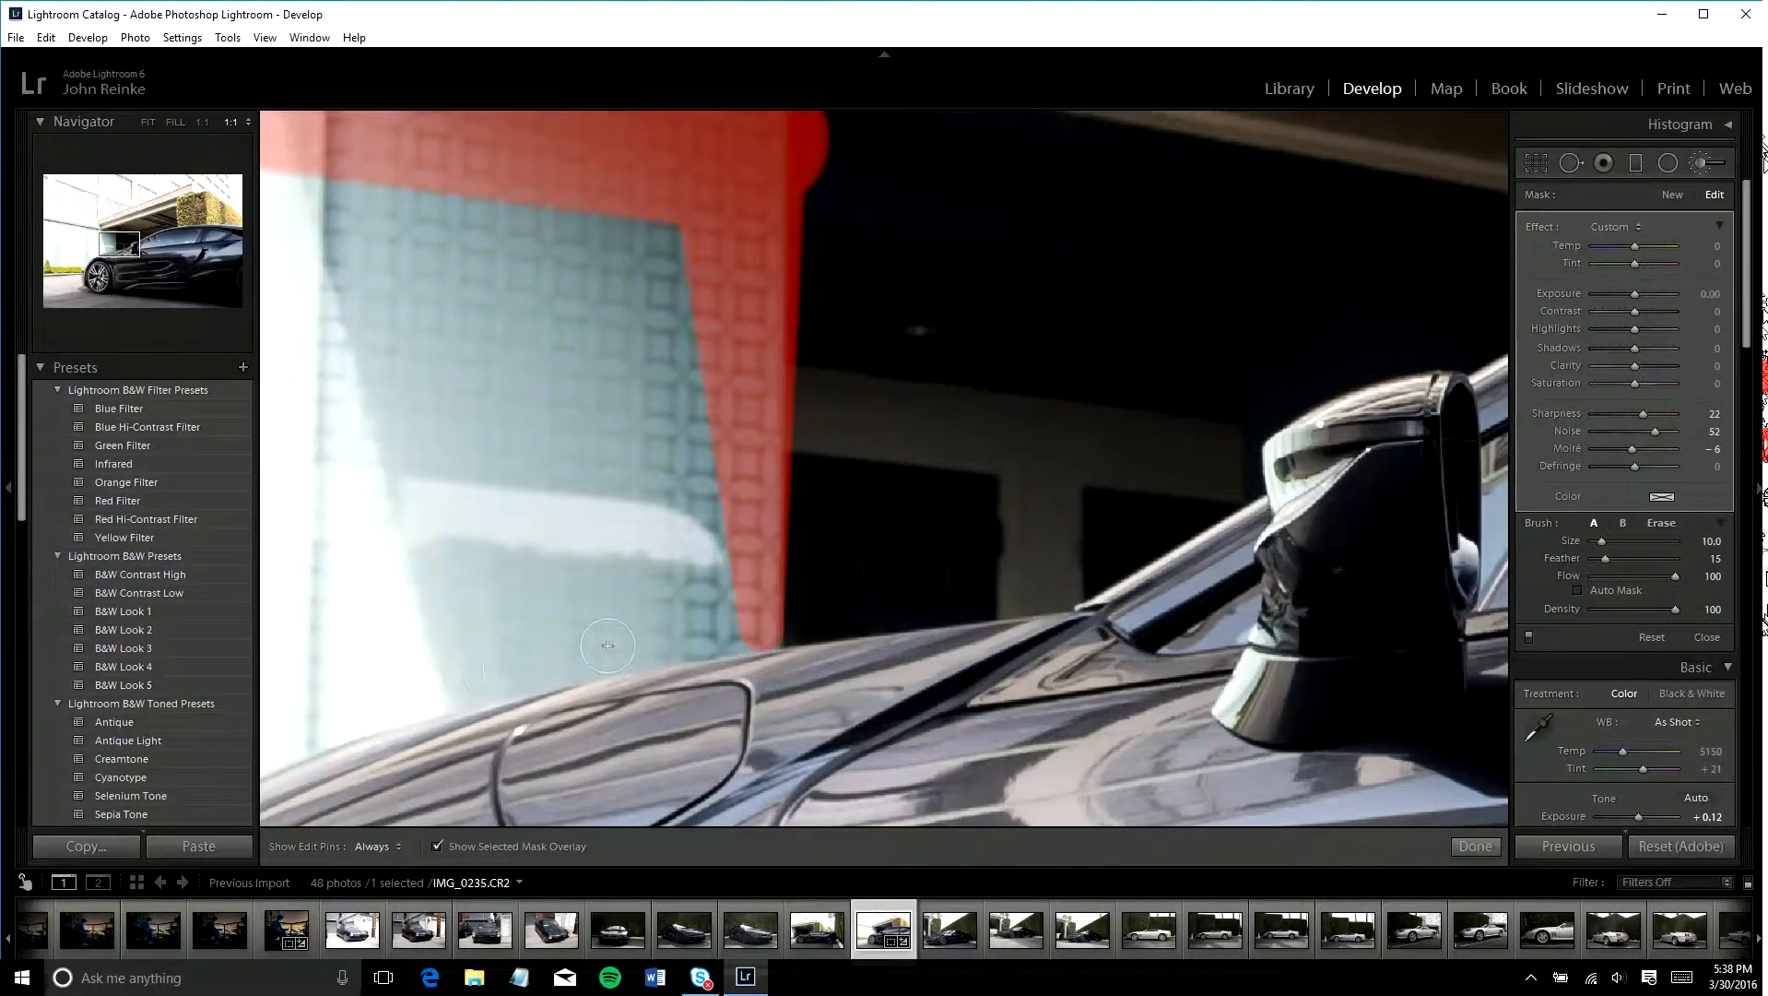
key("h")
- Paint the glass wall mask along the outline of the car's hood and front fender with brush size 16
left_click_drag(734, 494, 965, 423)
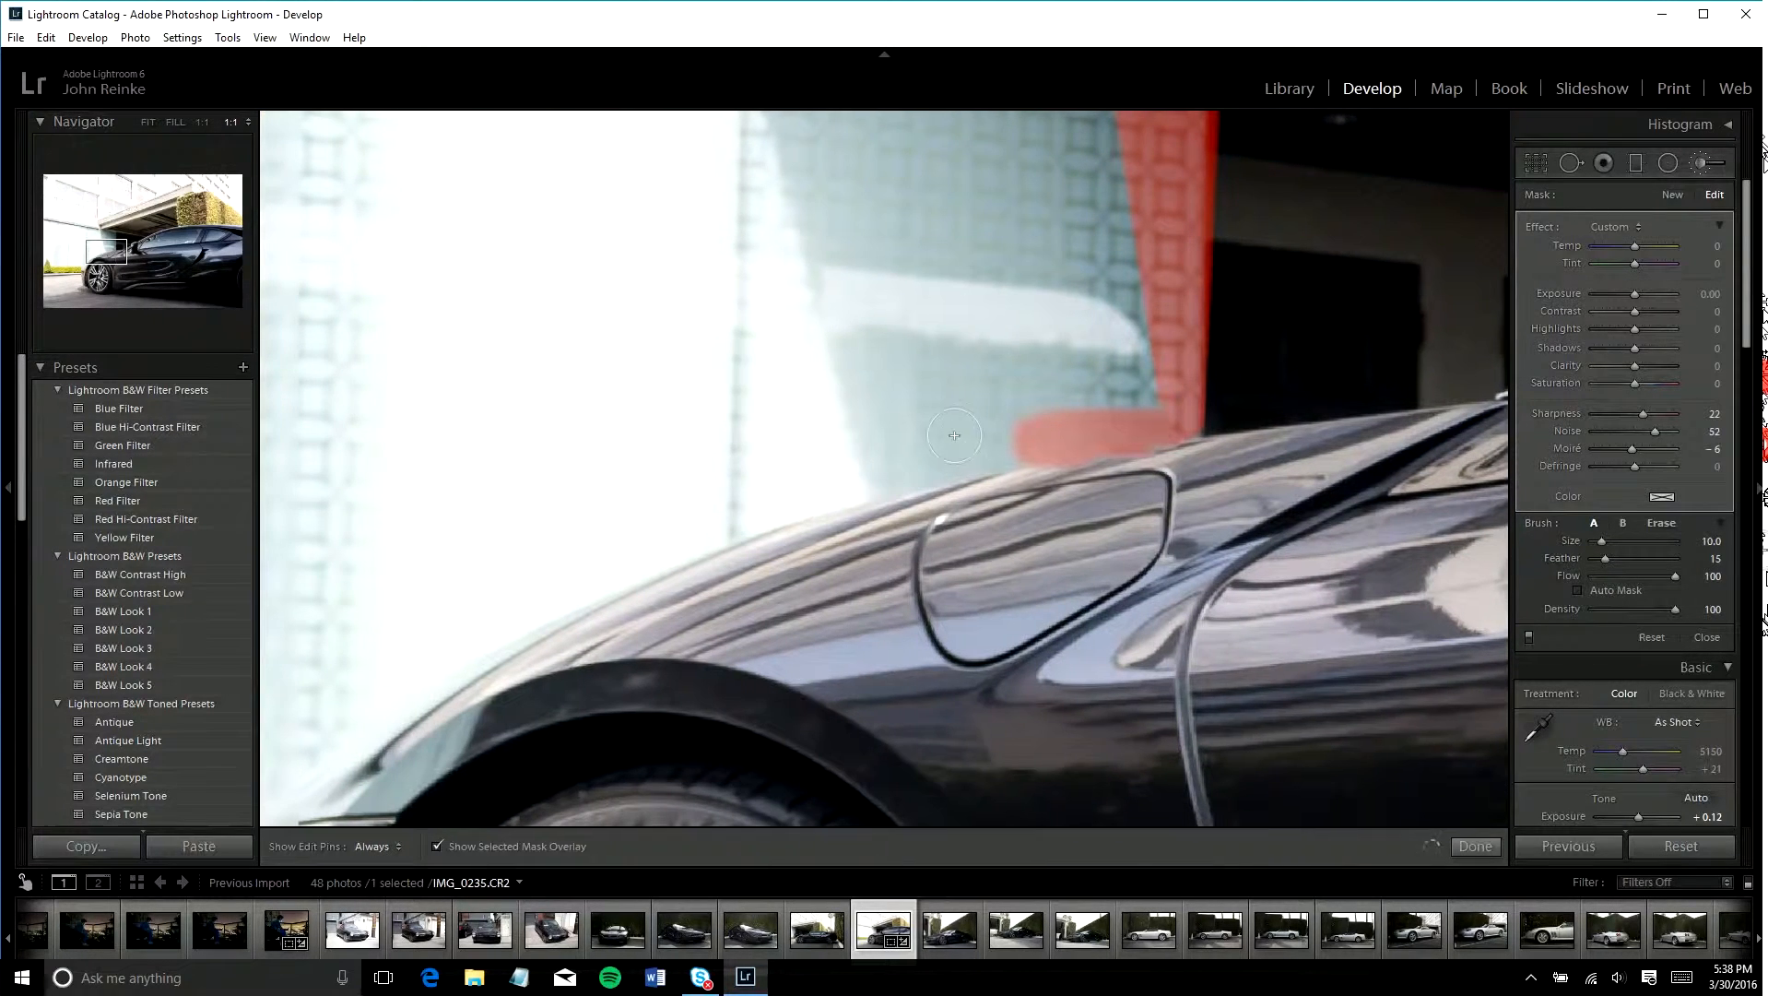
key("shift")
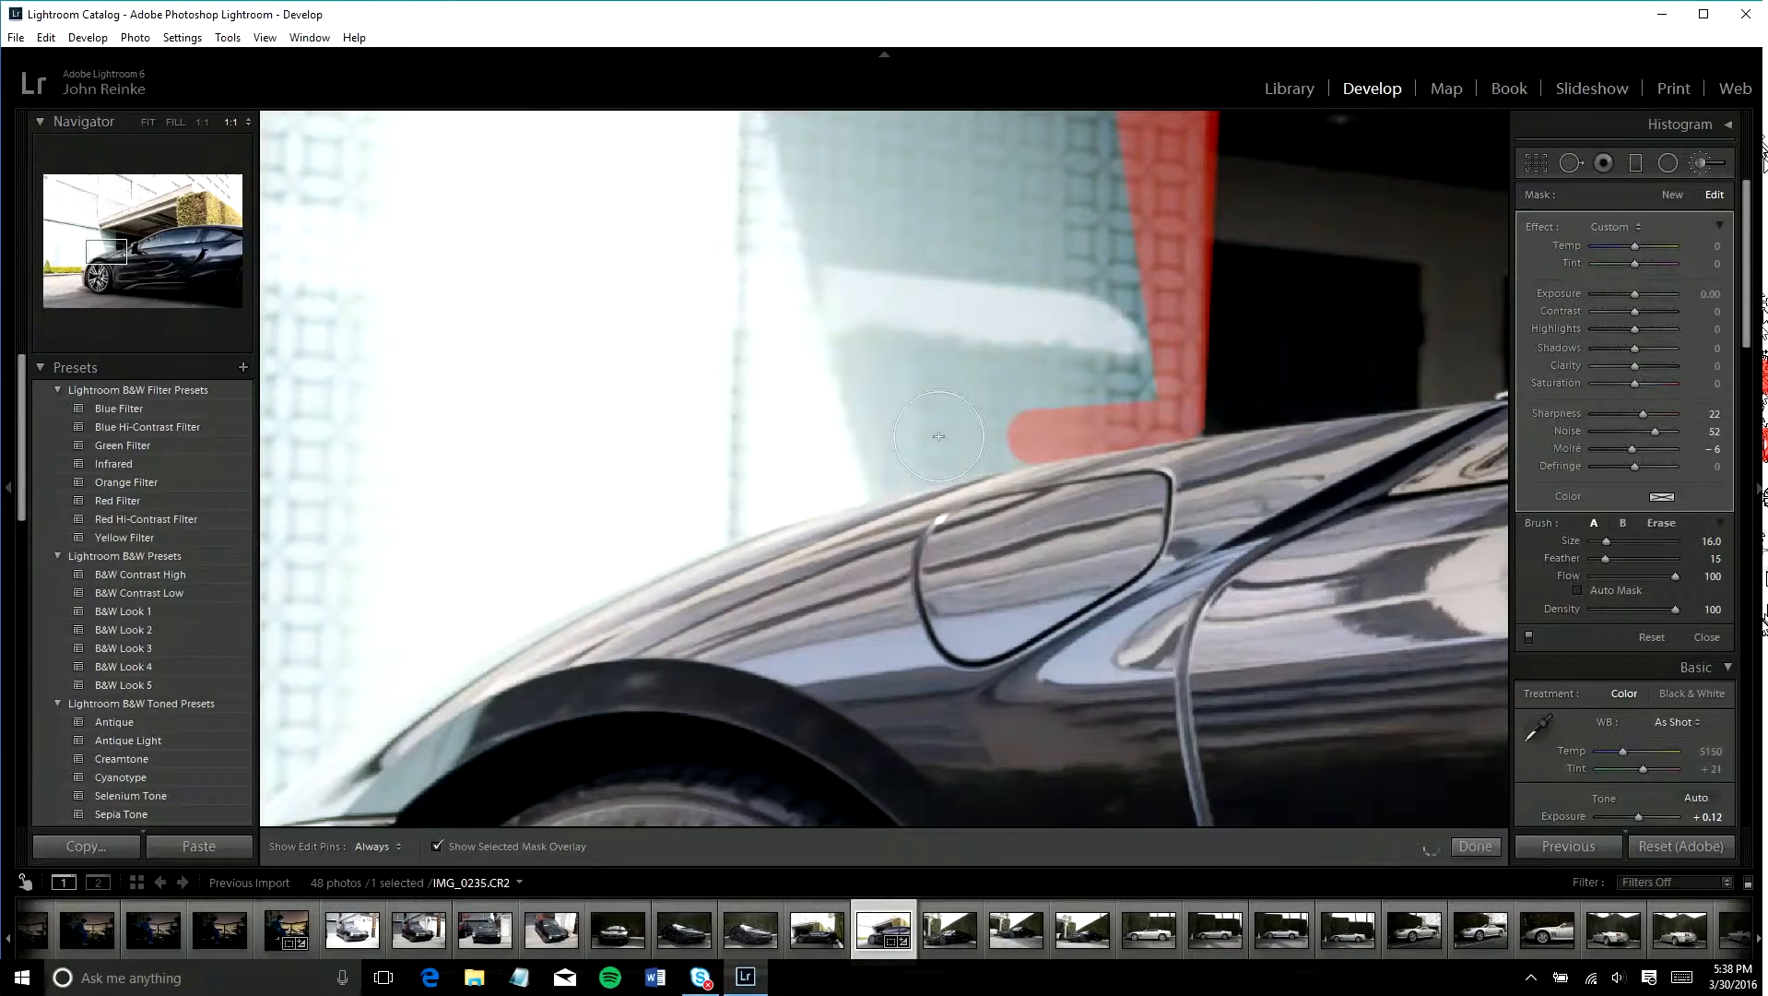
key("h")
key("h")
left_click(783, 476)
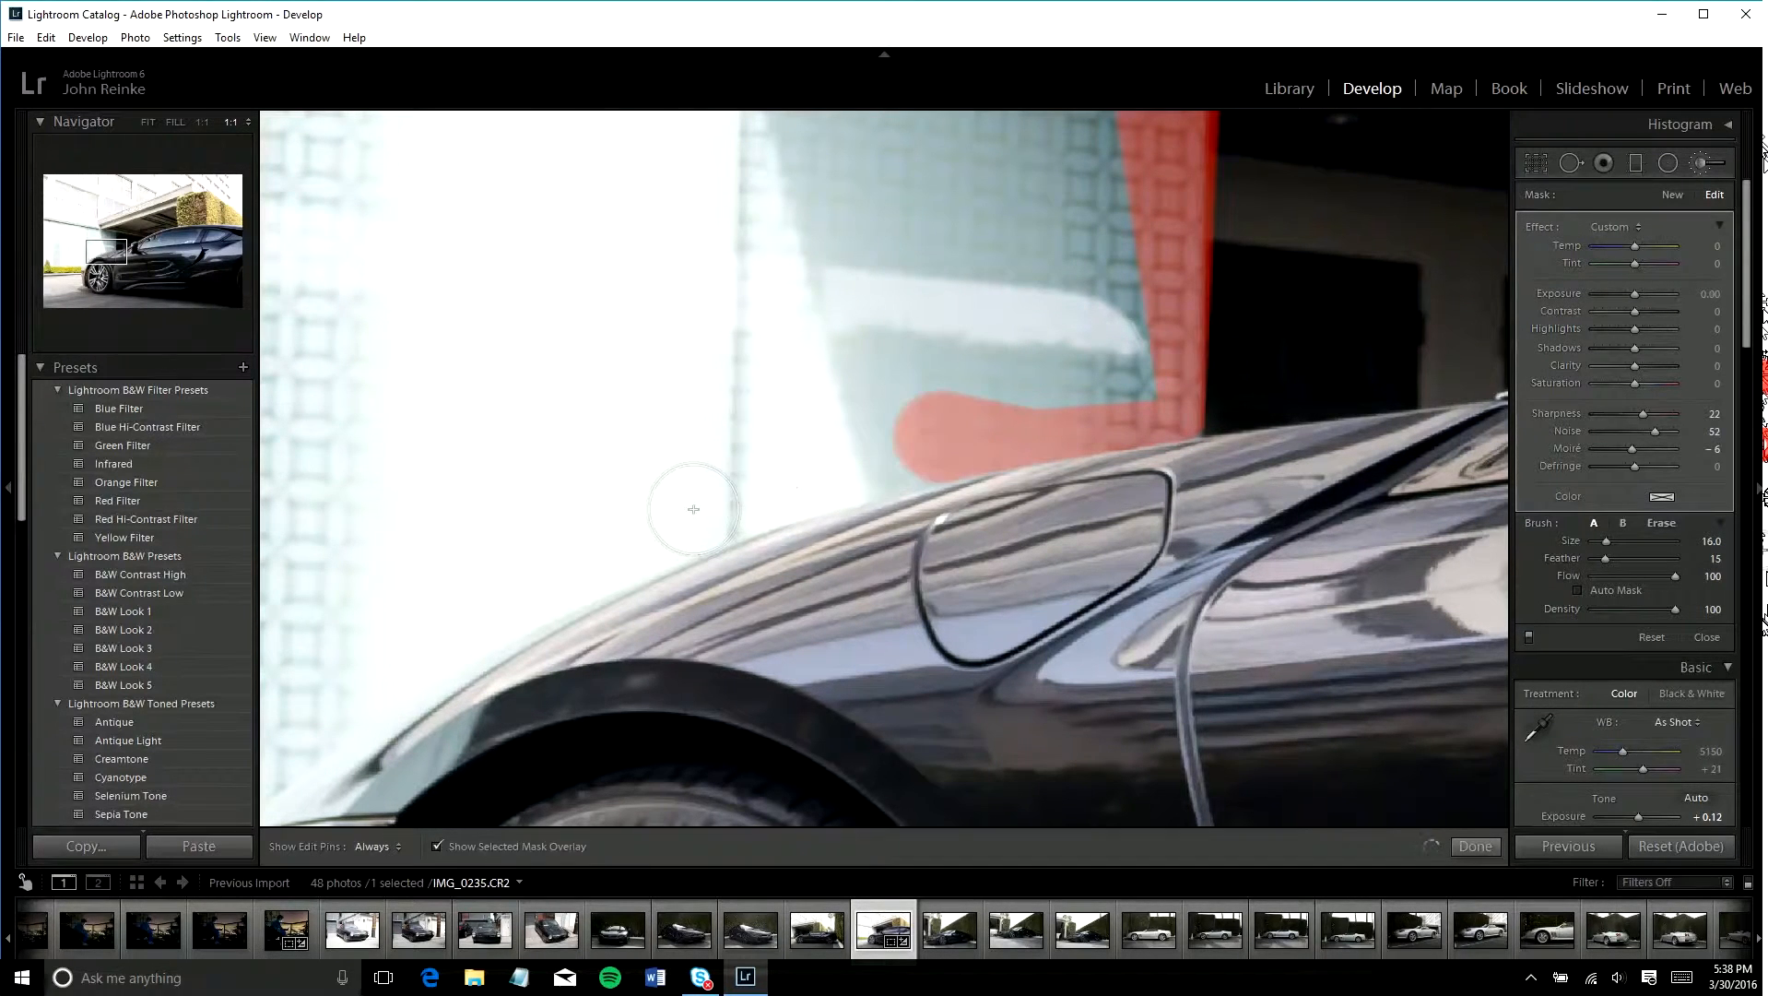
left_click(693, 509)
left_click_drag(572, 540, 939, 312)
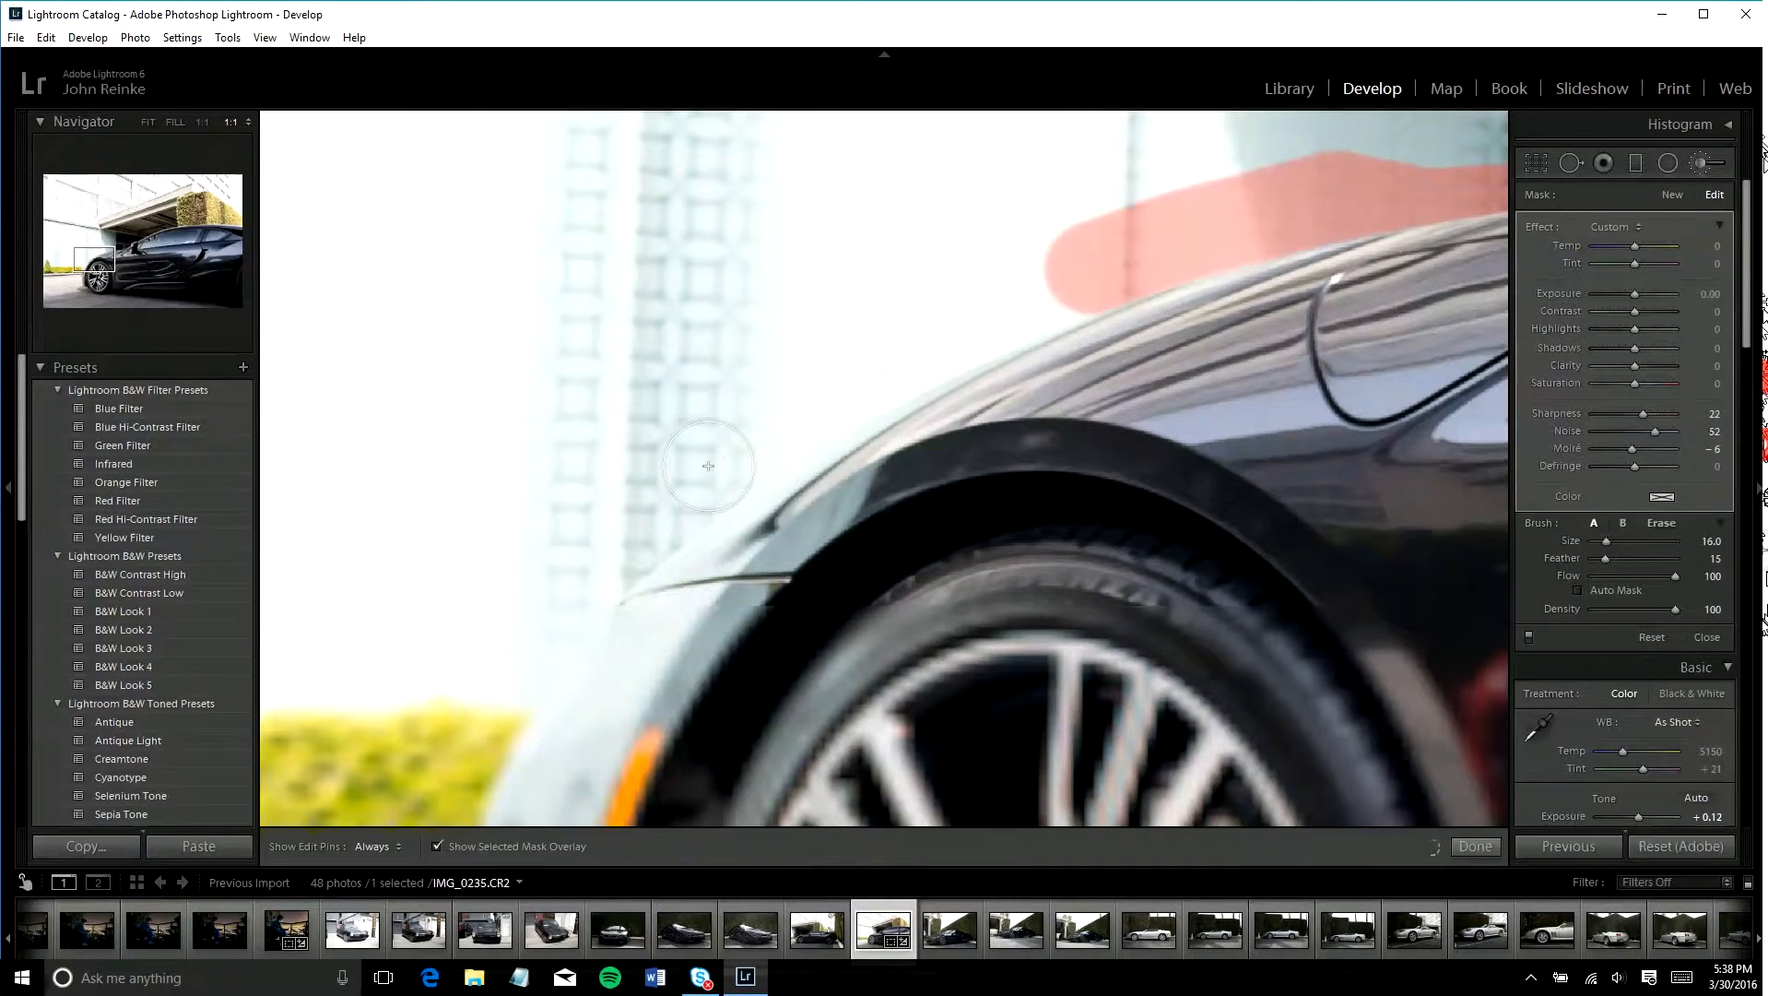
left_click(591, 559)
left_click_drag(554, 572, 817, 348)
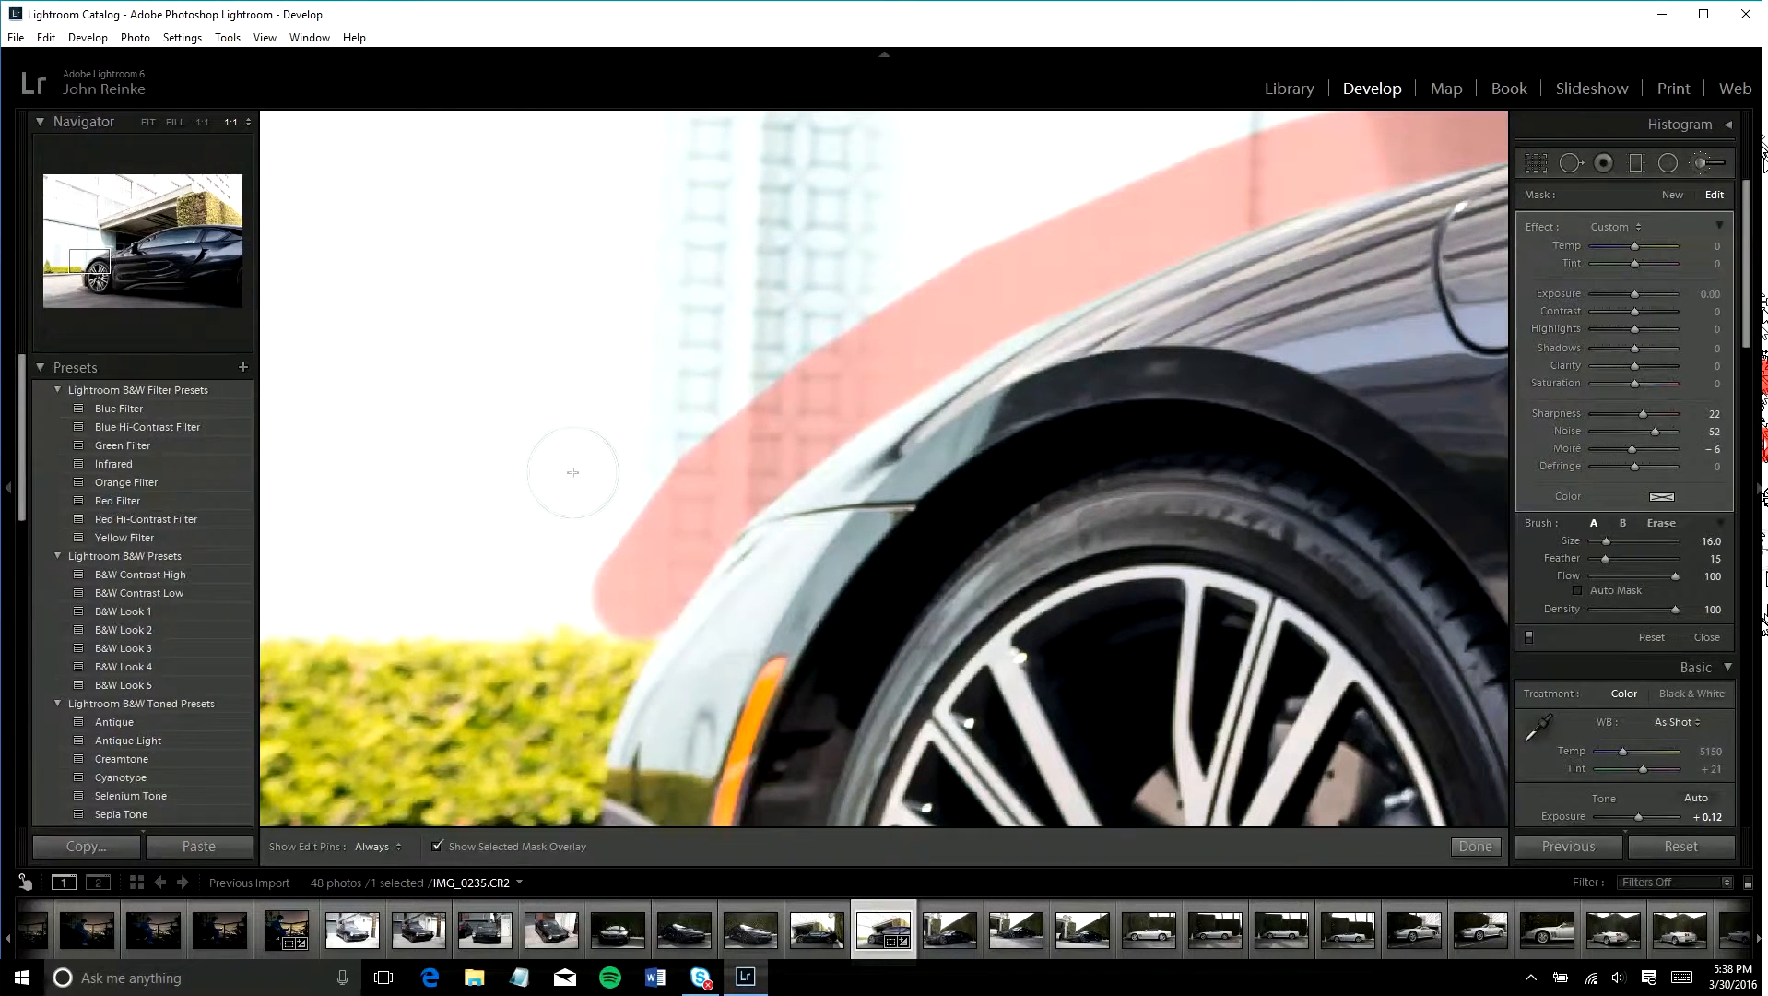
- Fill the mask across the lower, middle and outer panels of the glass wall with brush size 16
key("z")
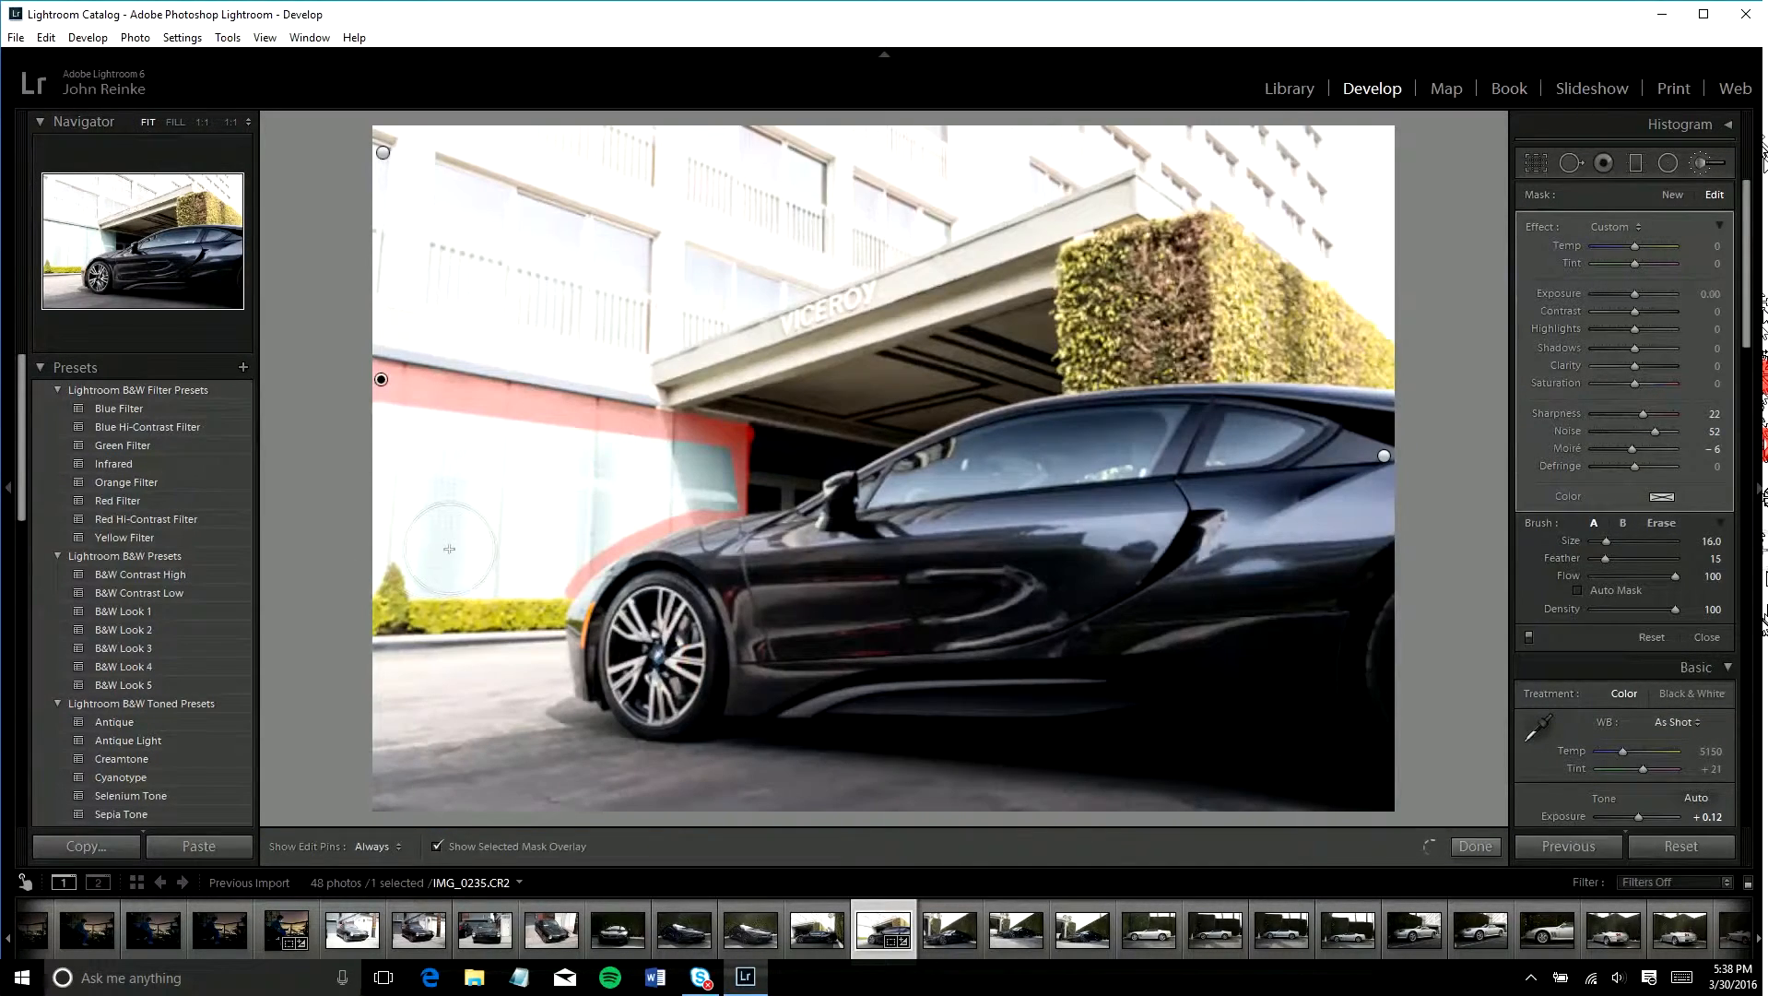
left_click(454, 551, "shift")
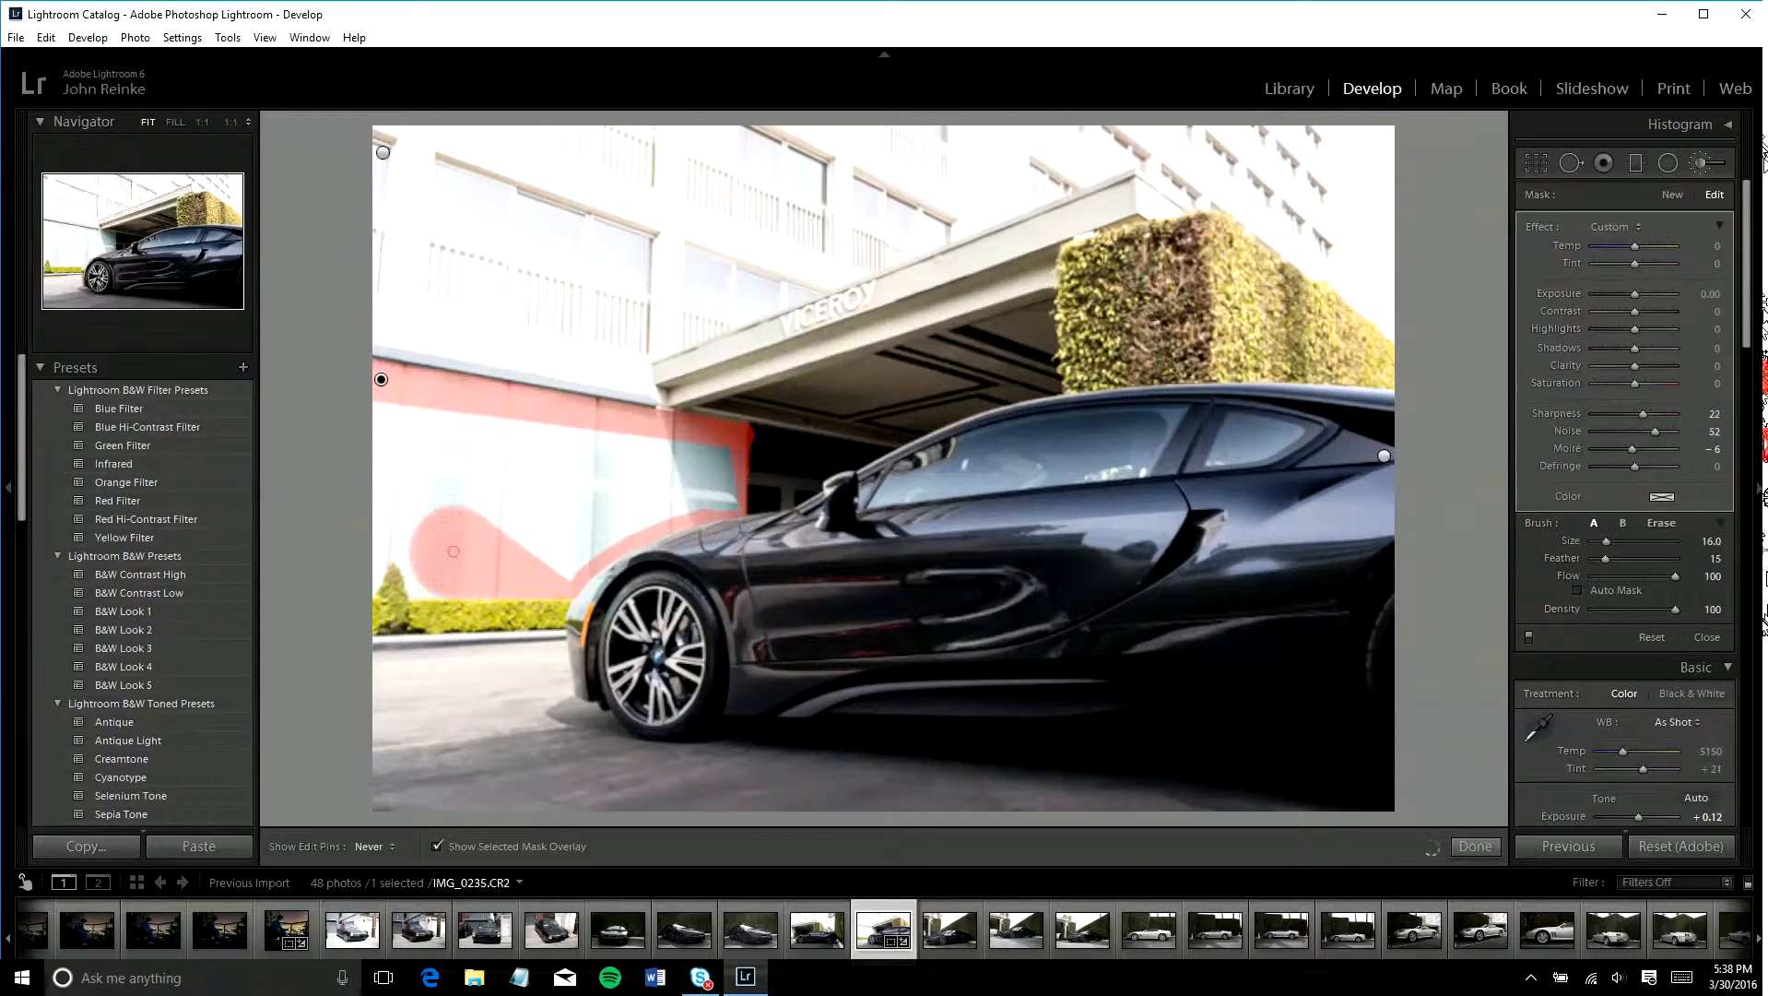
left_click(551, 546)
key("h")
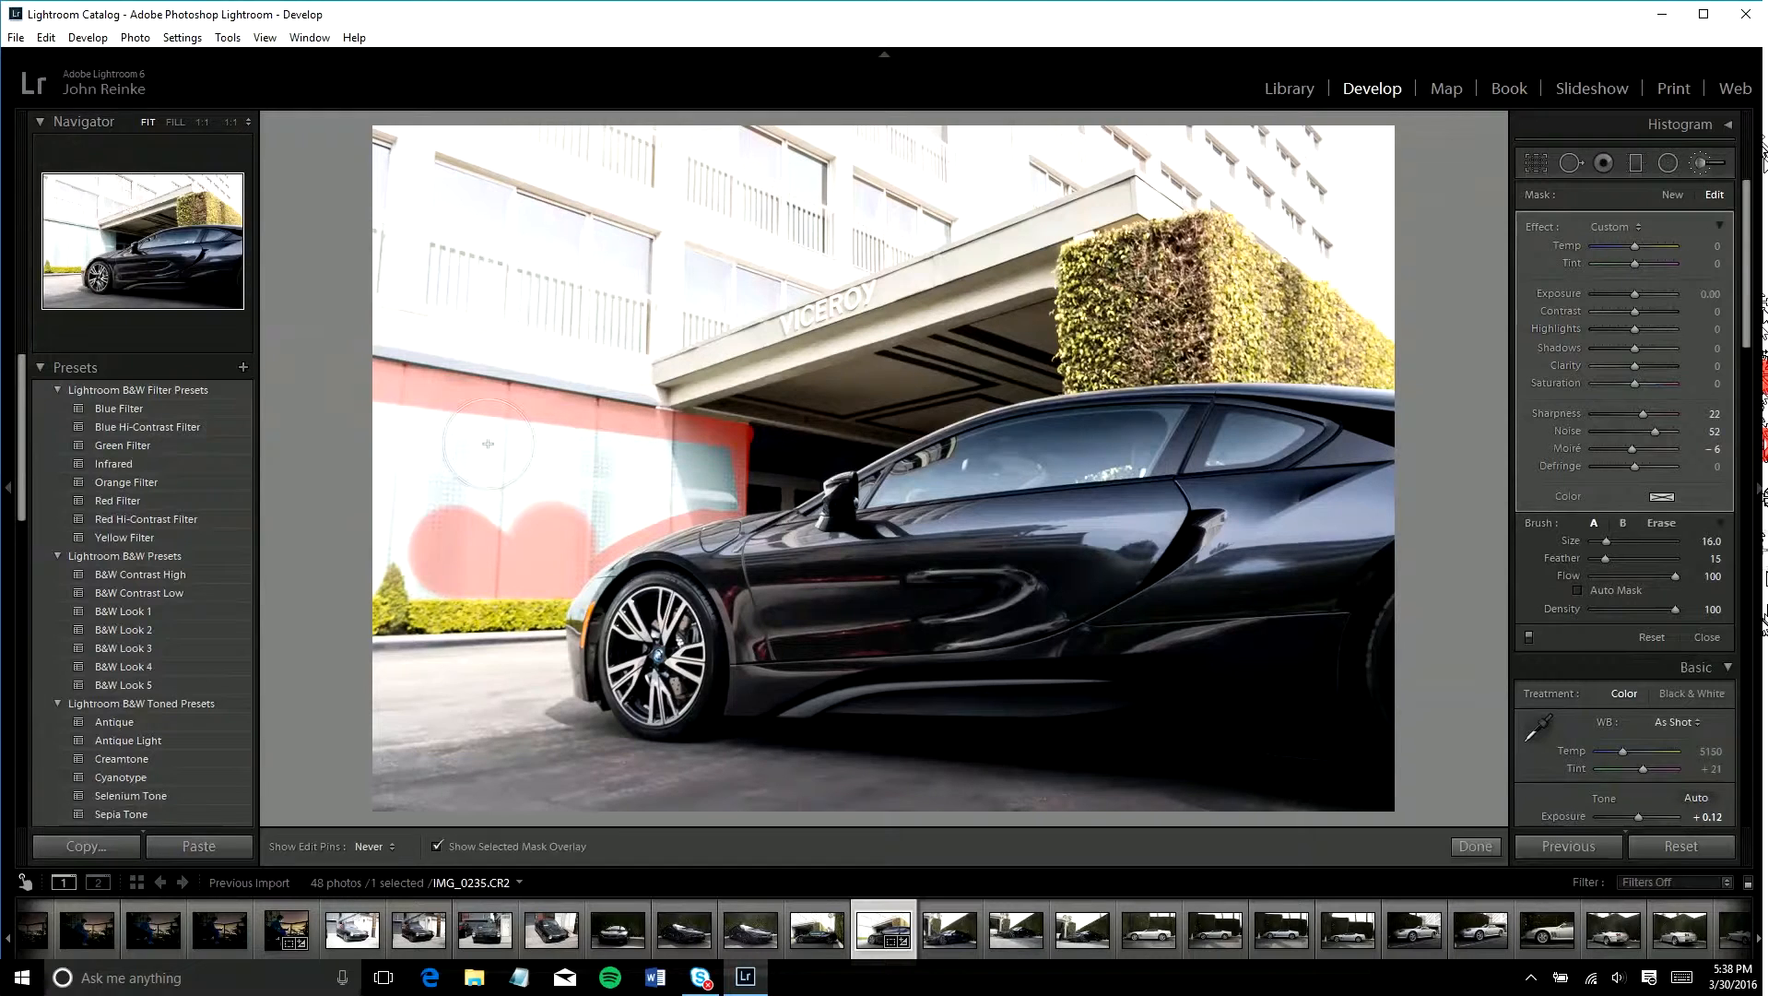
mouse_move(488, 443)
left_mouse_down()
mouse_move(393, 432)
mouse_move(382, 458)
mouse_move(422, 491)
mouse_move(499, 507)
left_mouse_up()
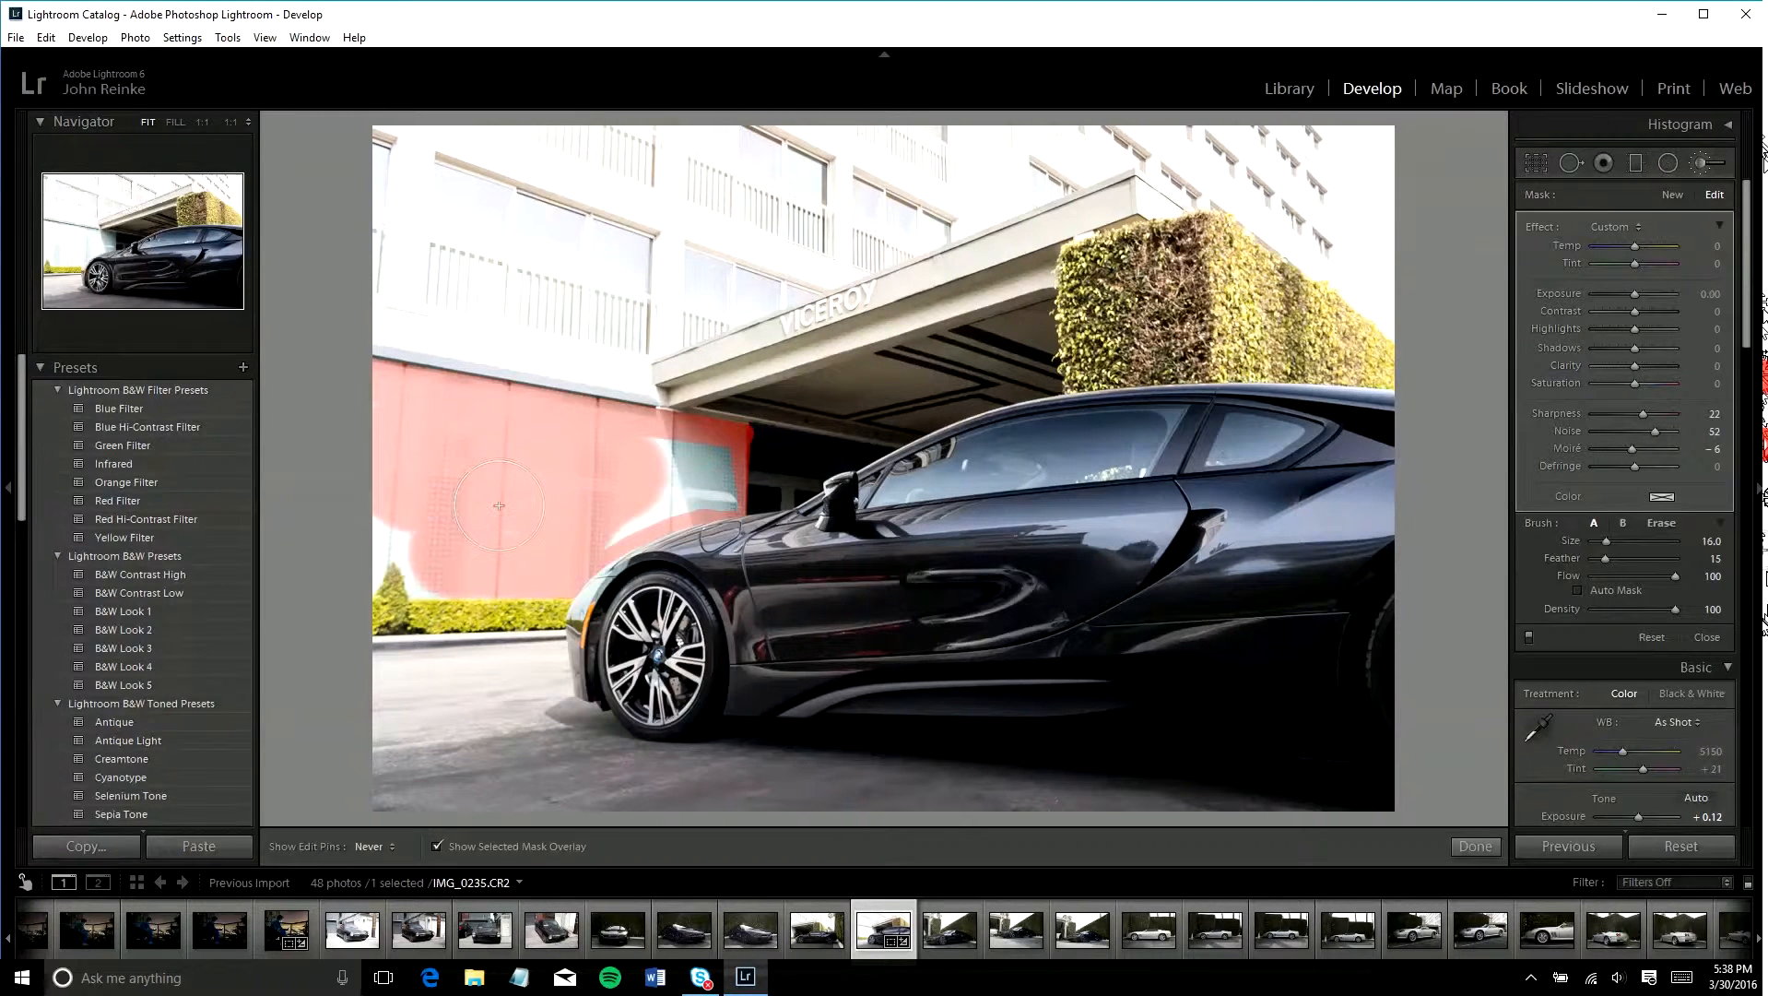
key("h")
left_click(397, 511)
- Reduce the brush to size 7 and paint the glass wall mask around the small cone-shaped shrub
scroll(373, 562, "down", 2)
scroll(373, 563, "down", 5)
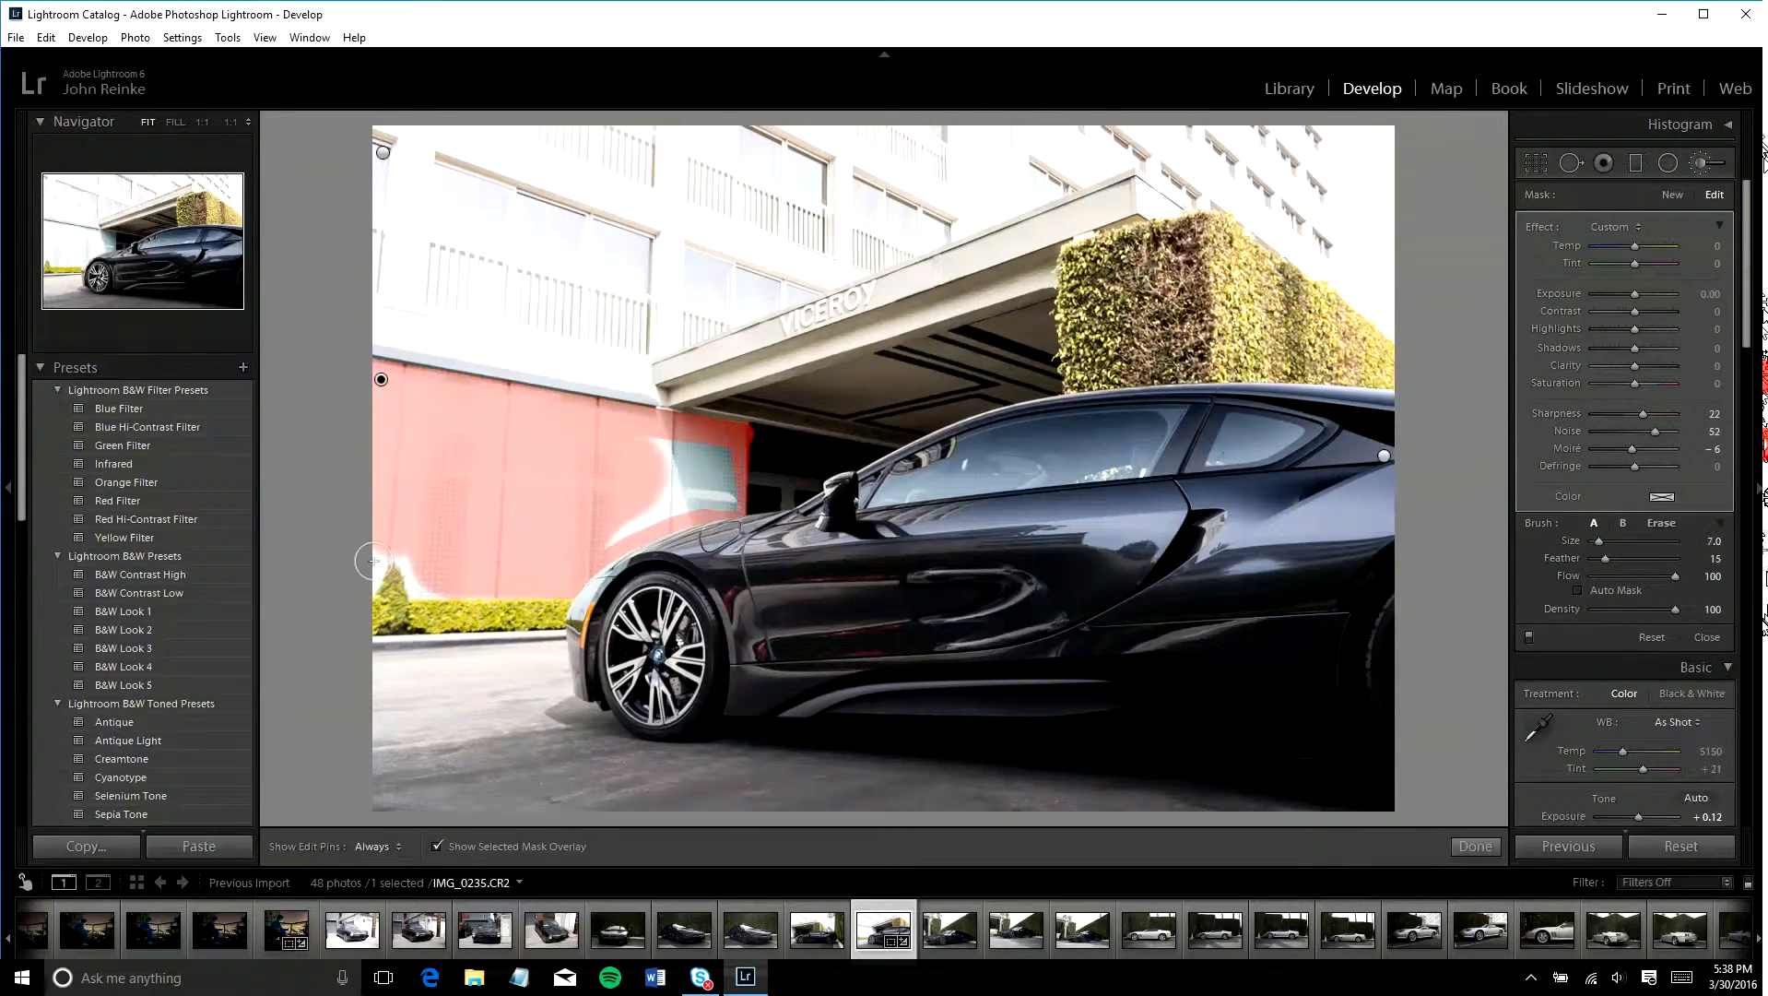
mouse_move(370, 557)
left_mouse_down()
mouse_move(359, 581)
mouse_move(406, 552)
mouse_move(423, 577)
left_mouse_up()
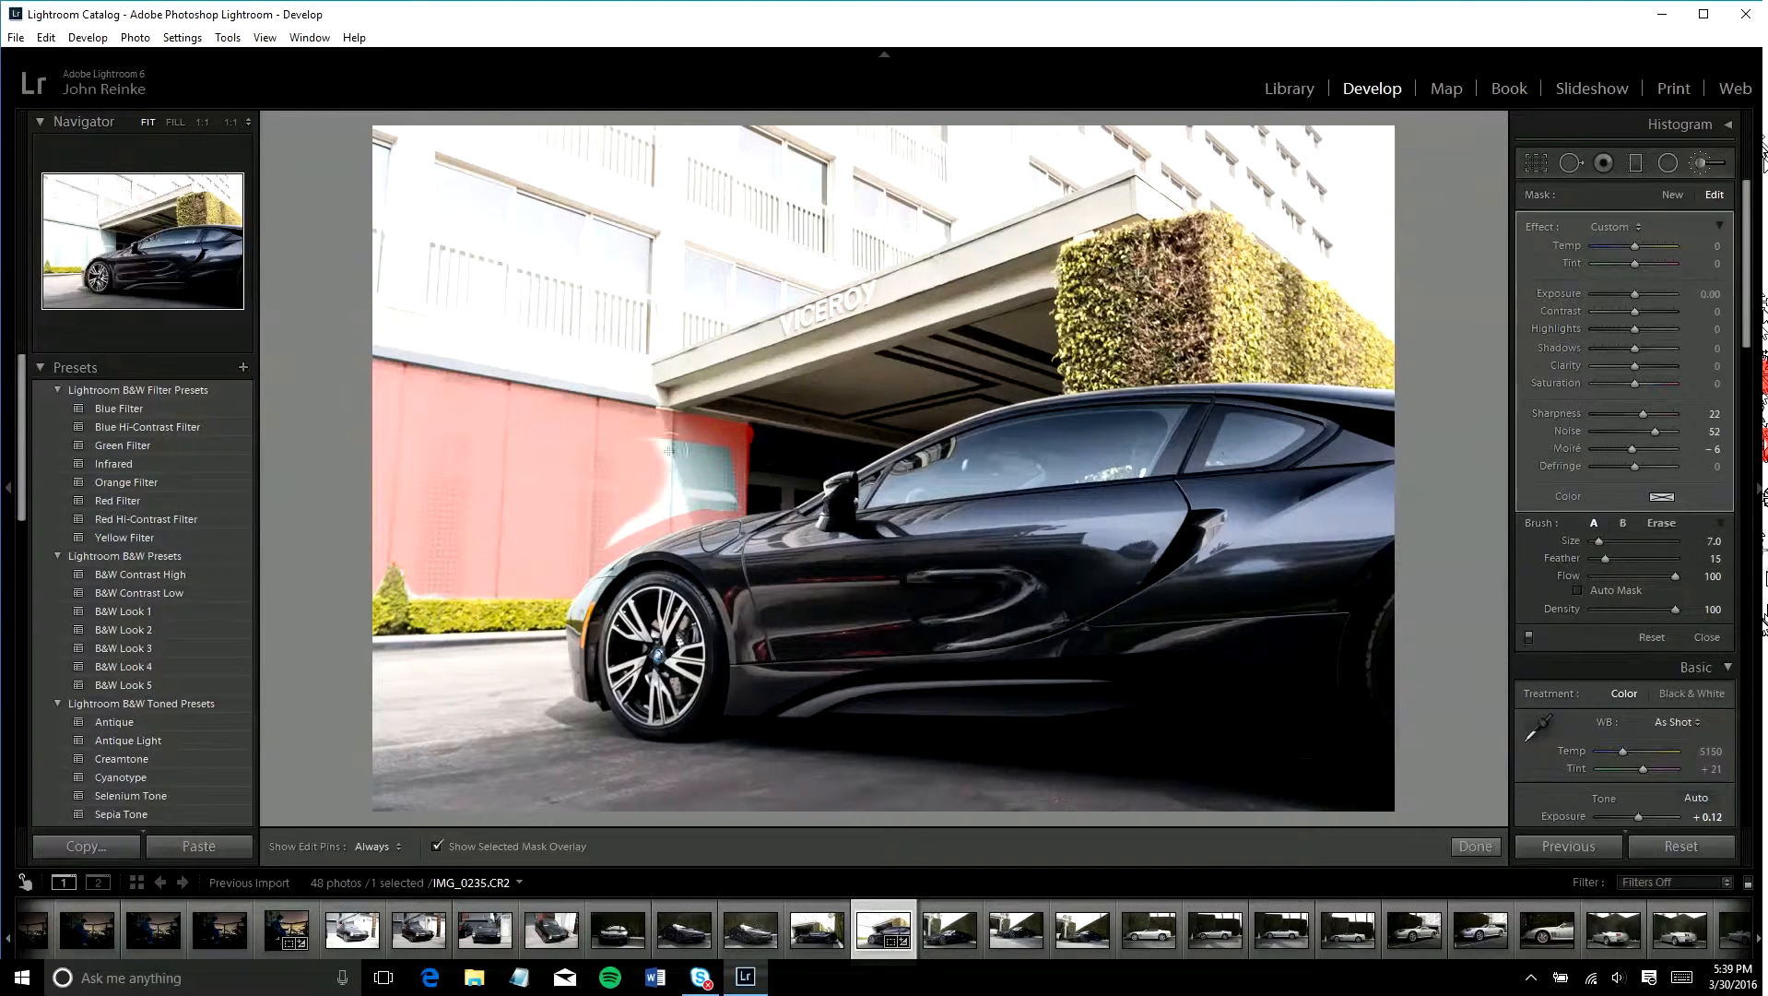
- Fill the remaining unmasked glass beside the entrance and above the car's hood, enlarging the brush to size 21
mouse_move(670, 449)
left_mouse_down()
mouse_move(720, 455)
mouse_move(718, 501)
left_mouse_up()
key("z")
scroll(816, 539, "up", 5)
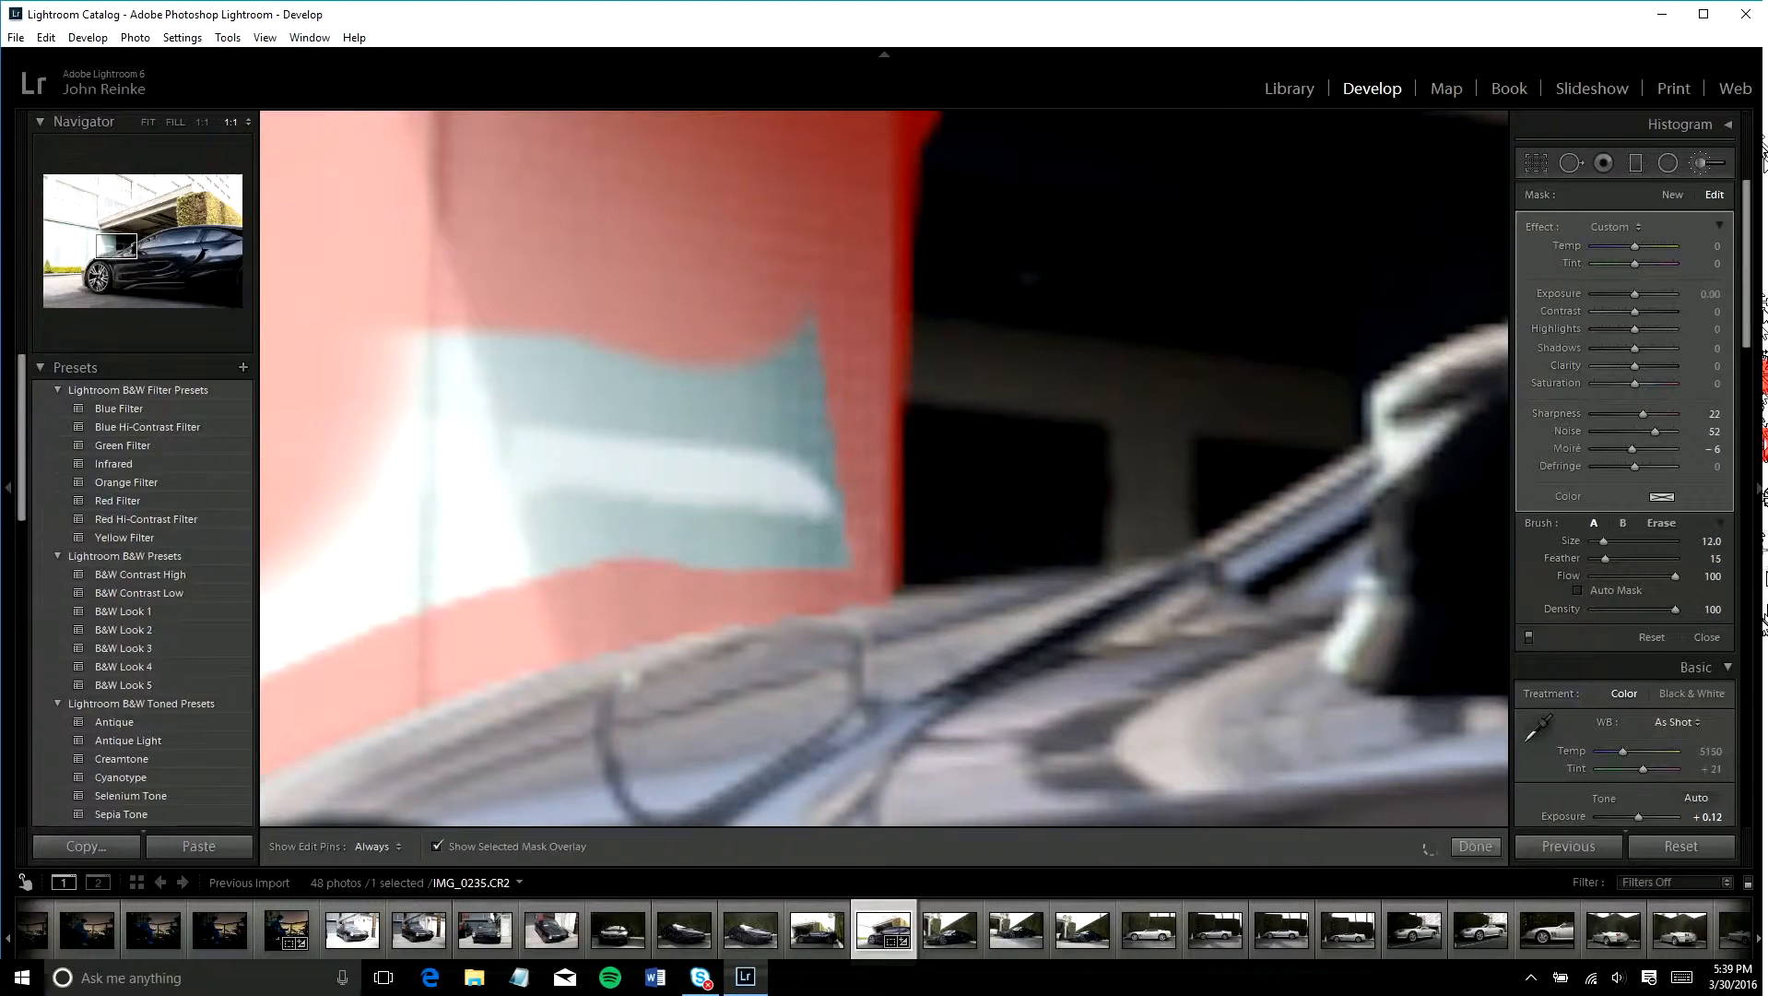
mouse_move(810, 525)
left_mouse_down()
mouse_move(789, 347)
mouse_move(596, 372)
mouse_move(458, 348)
mouse_move(416, 379)
mouse_move(643, 447)
mouse_move(736, 521)
left_mouse_up()
mouse_move(543, 513)
left_mouse_down()
mouse_move(374, 464)
mouse_move(354, 501)
mouse_move(391, 354)
left_mouse_up()
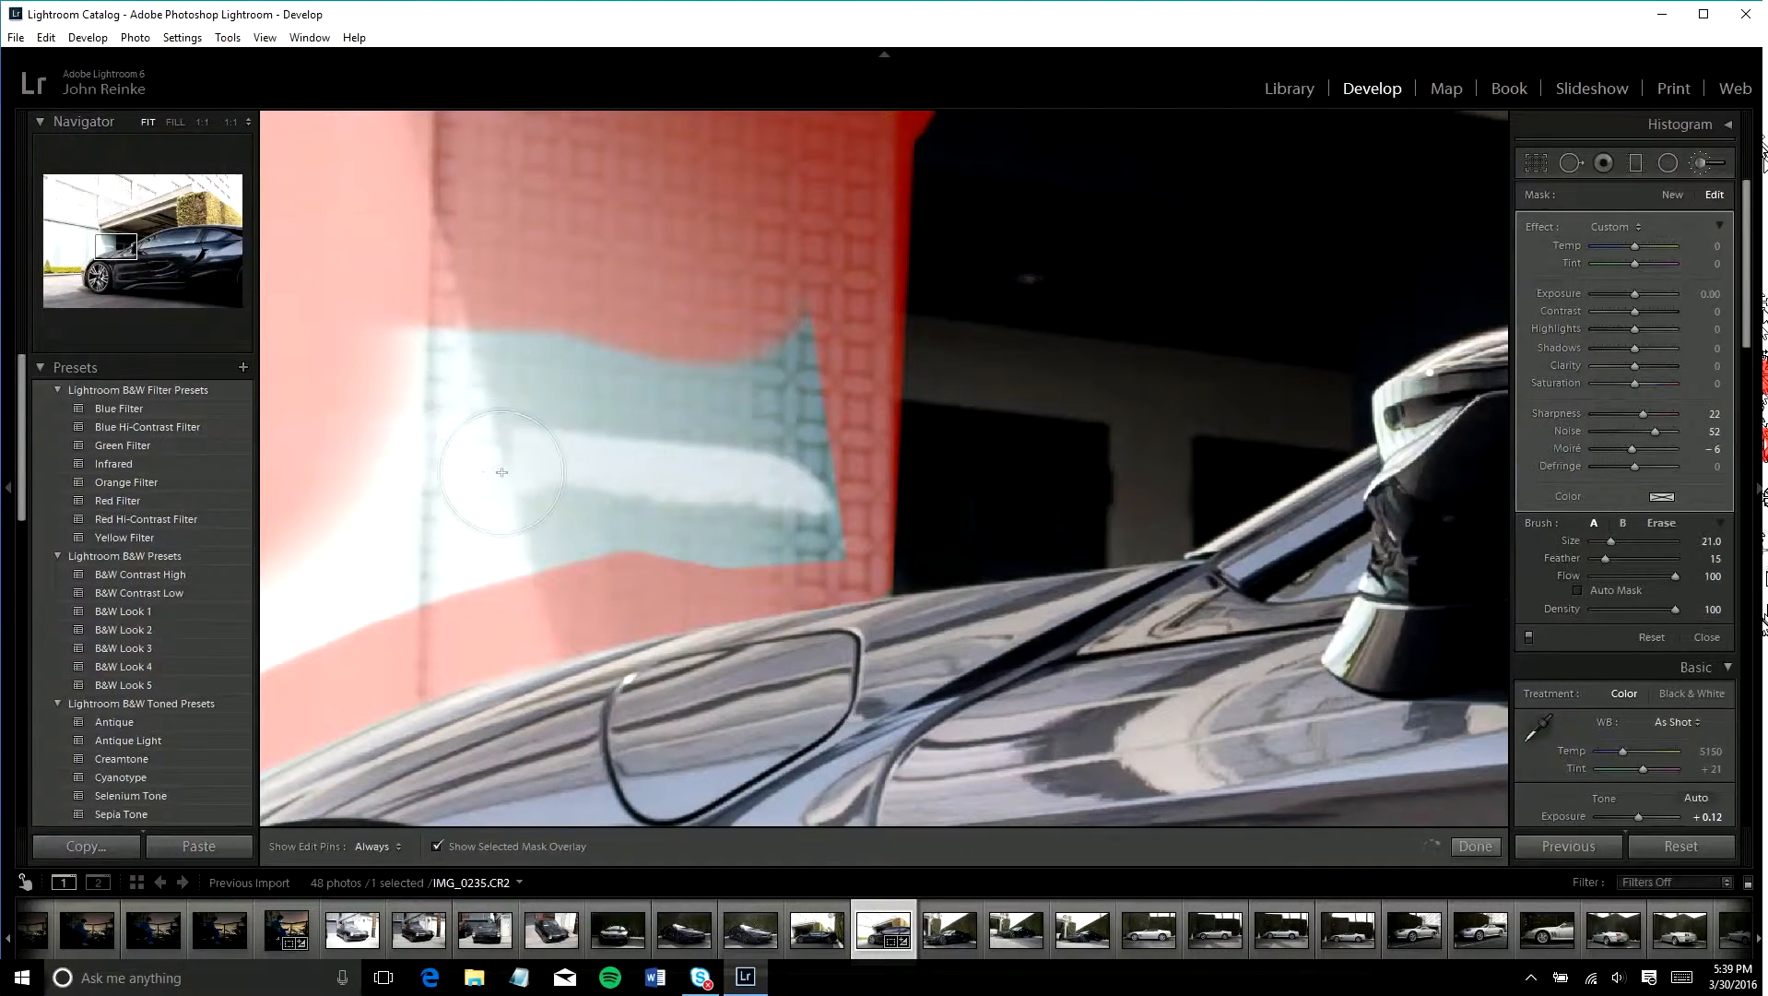
key("z")
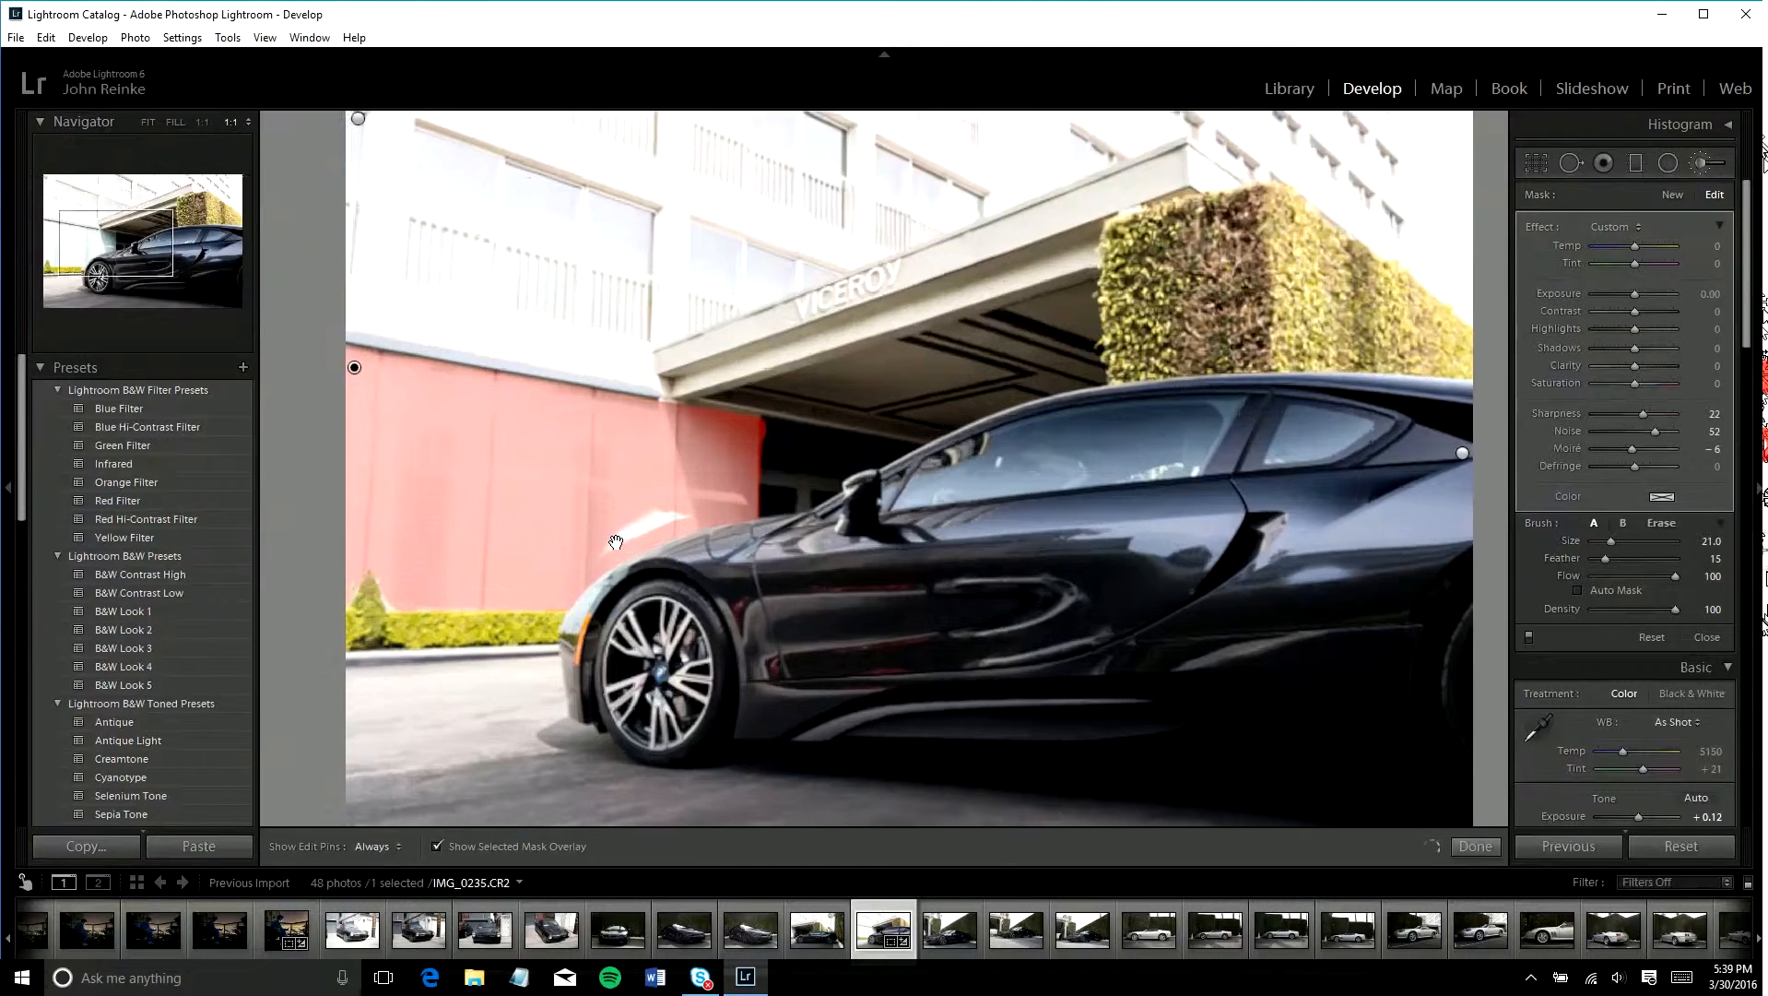
key("z")
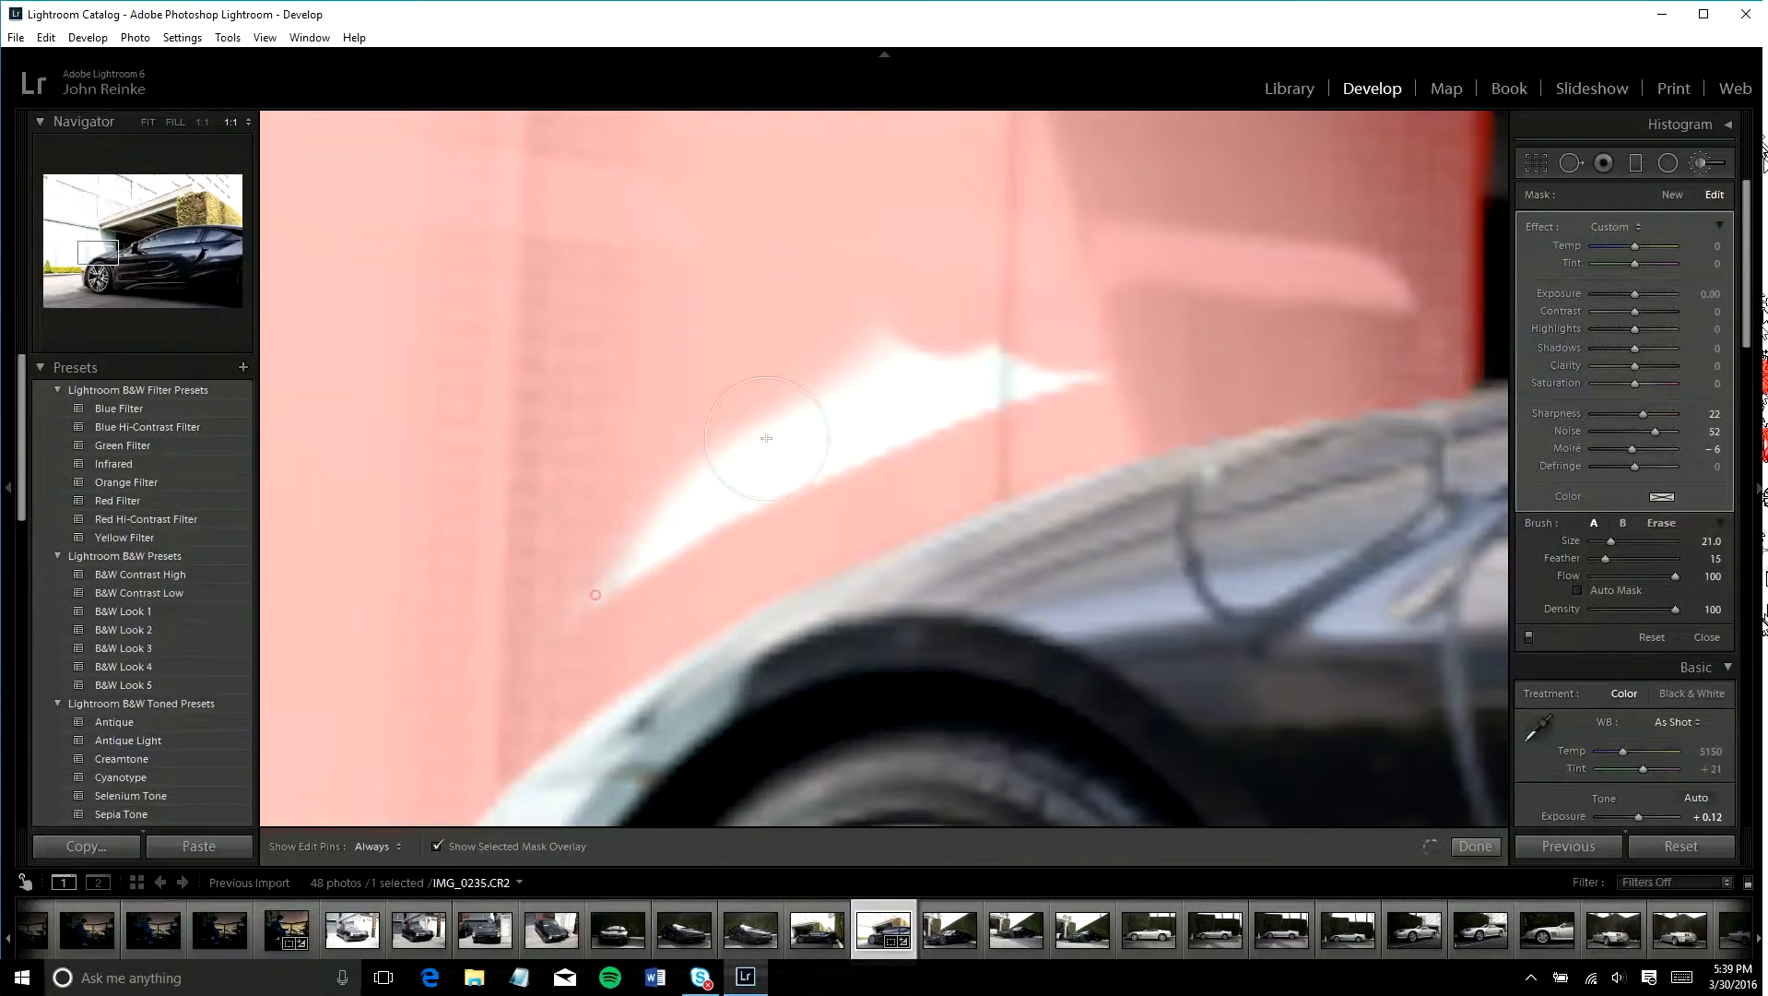
mouse_move(598, 577)
left_mouse_down()
mouse_move(926, 378)
mouse_move(777, 410)
mouse_move(770, 439)
left_mouse_up()
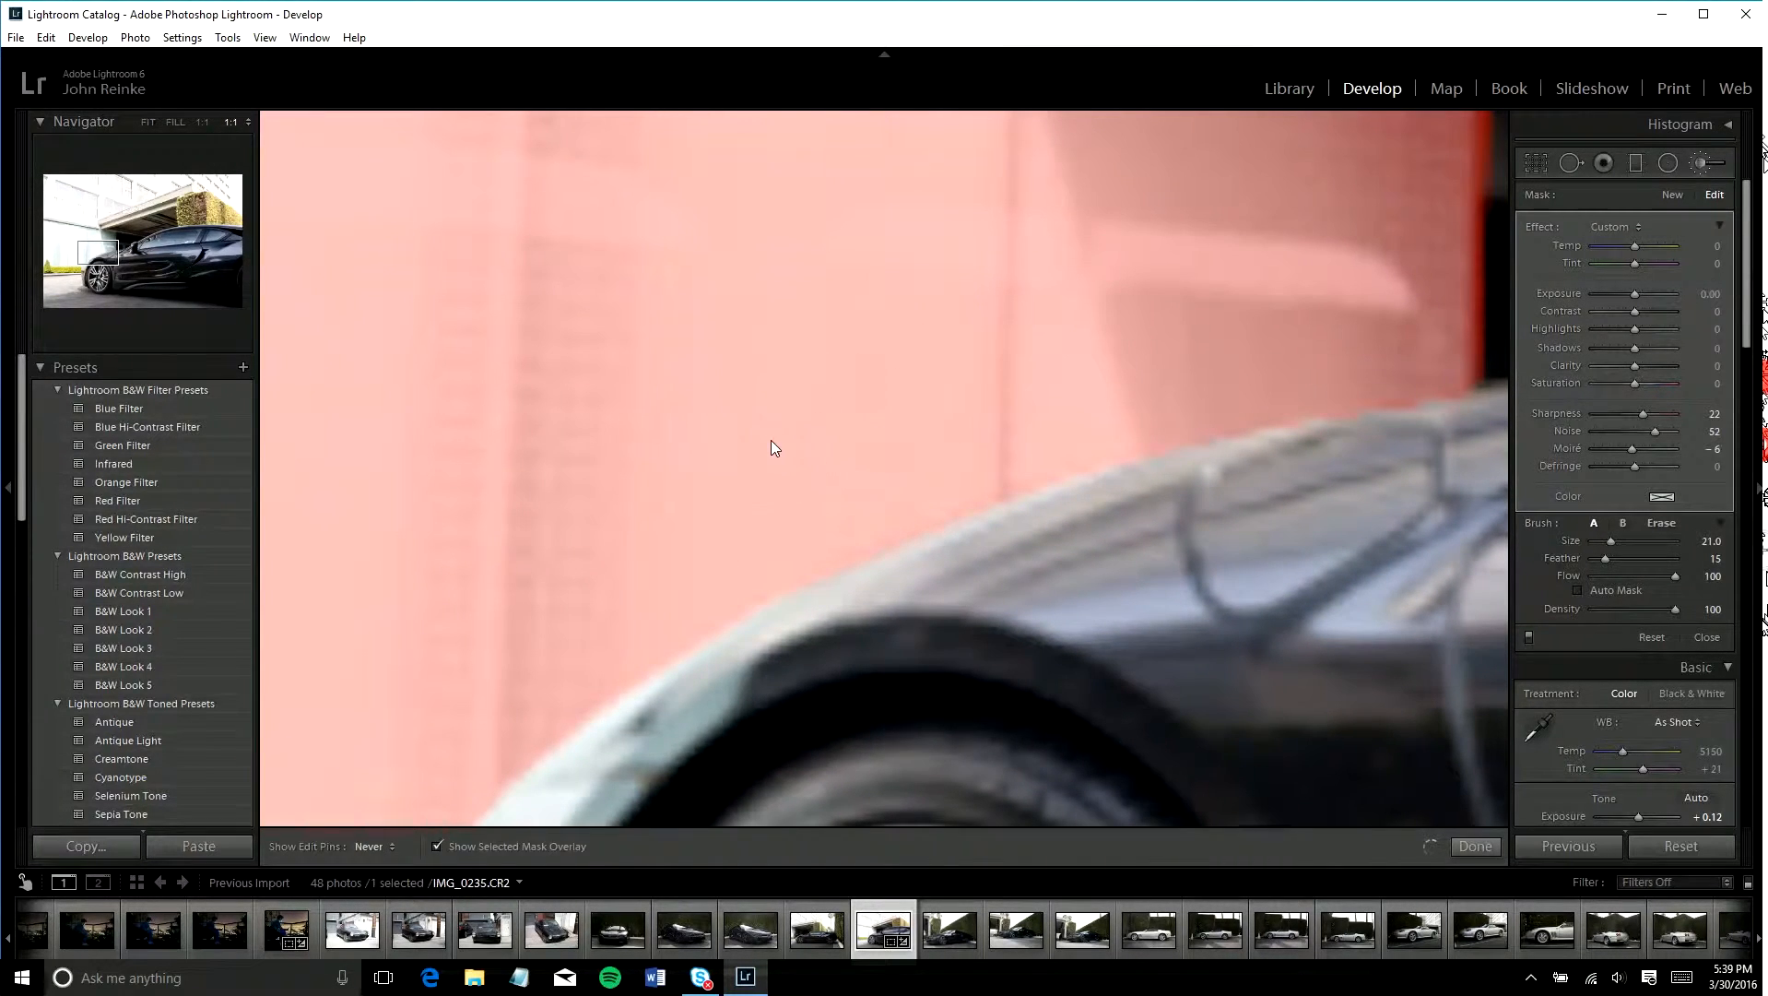
key("z")
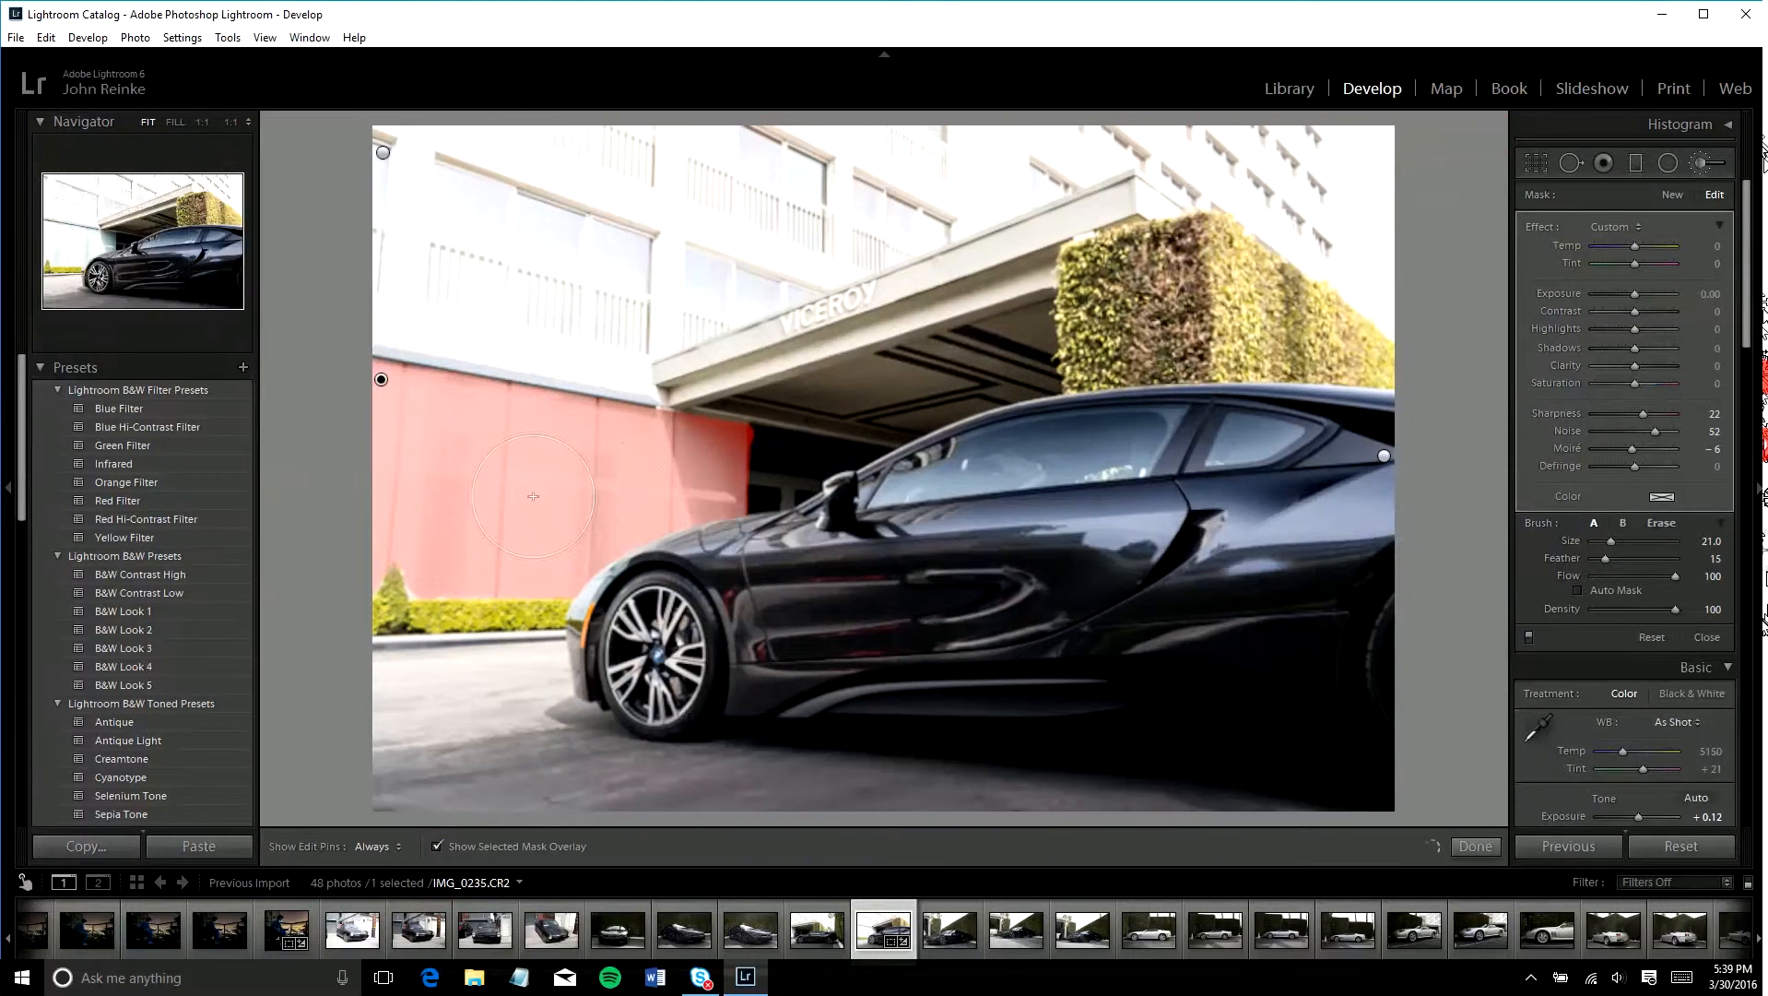
- Paint the glass wall mask along the top of the low hedge with brush size 21
key("z")
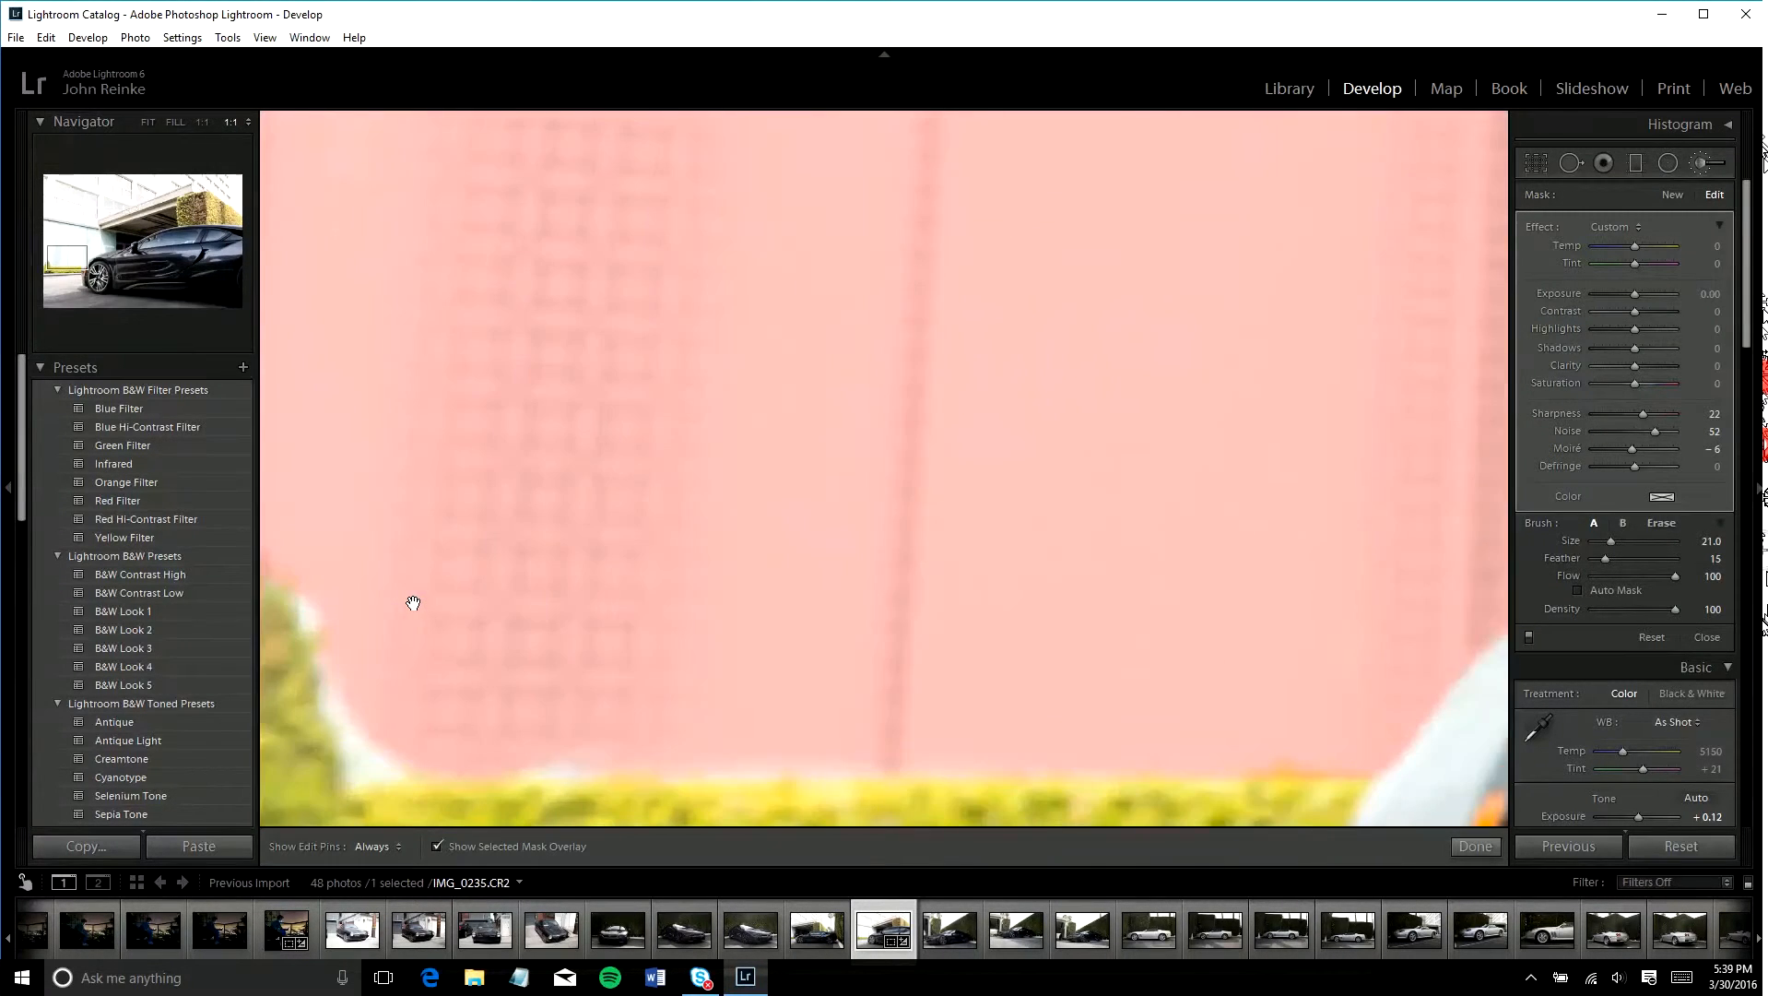
mouse_move(480, 458)
left_mouse_down()
mouse_move(485, 431)
mouse_move(416, 480)
mouse_move(442, 581)
mouse_move(471, 571)
left_mouse_up()
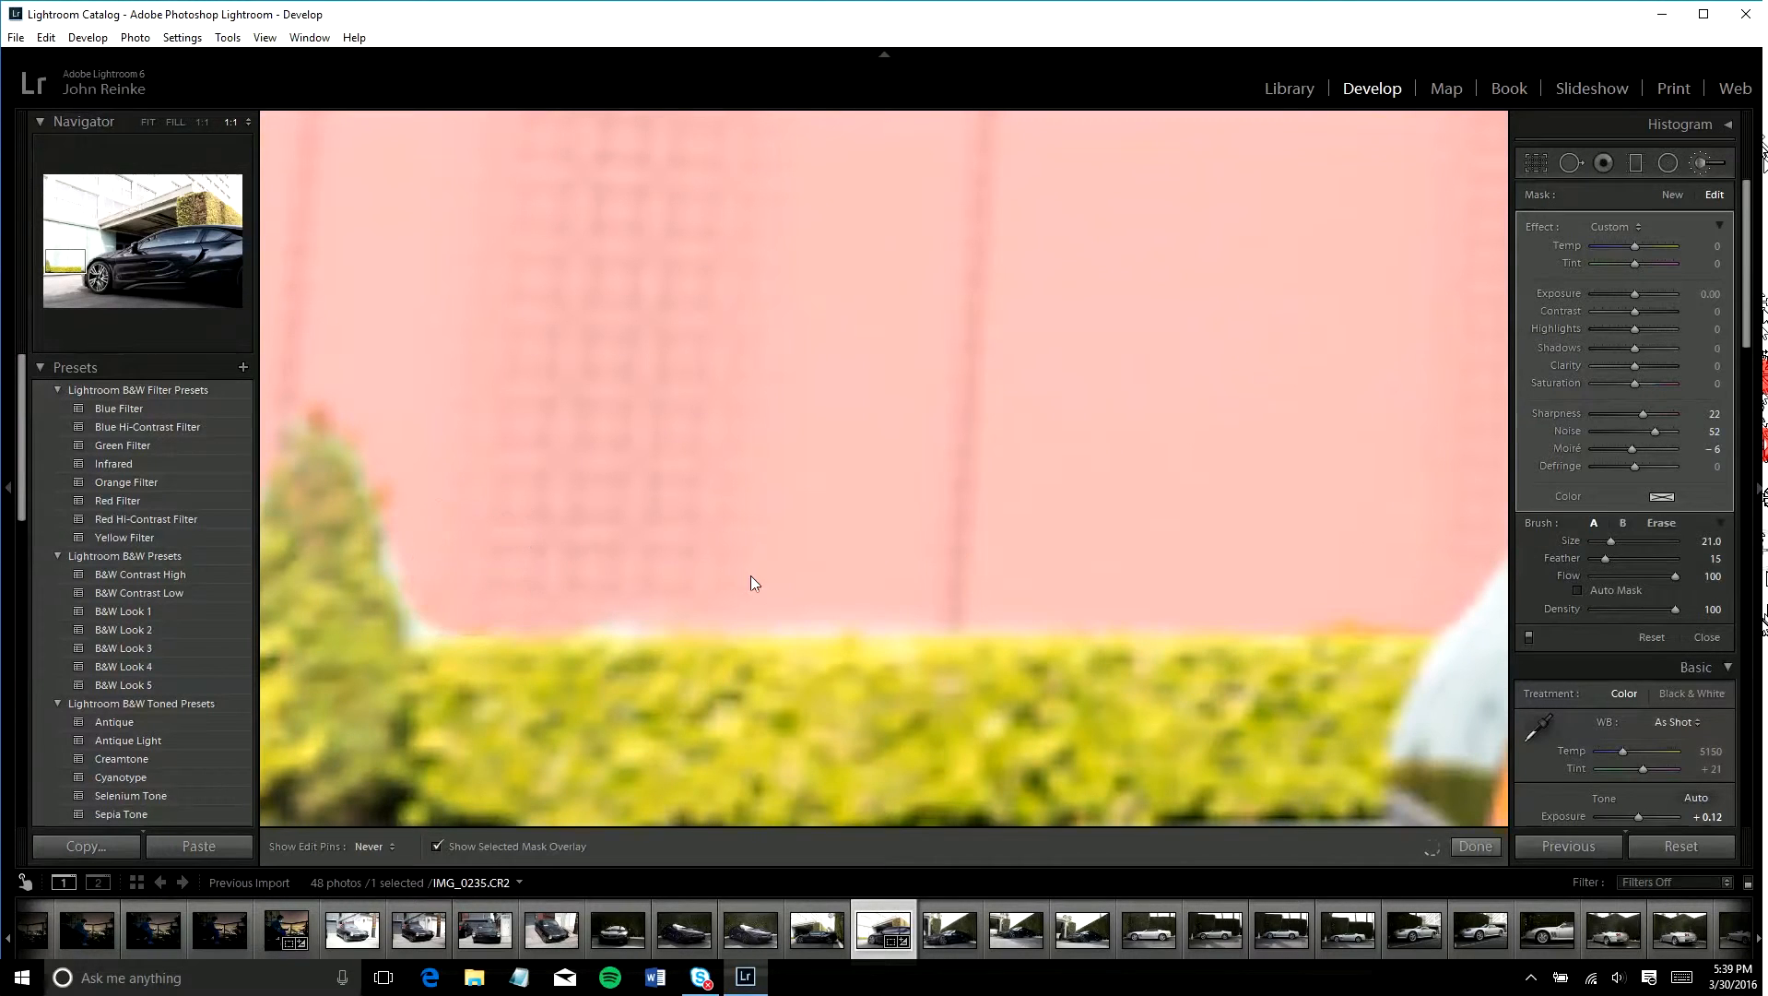
left_click(902, 566, "shift")
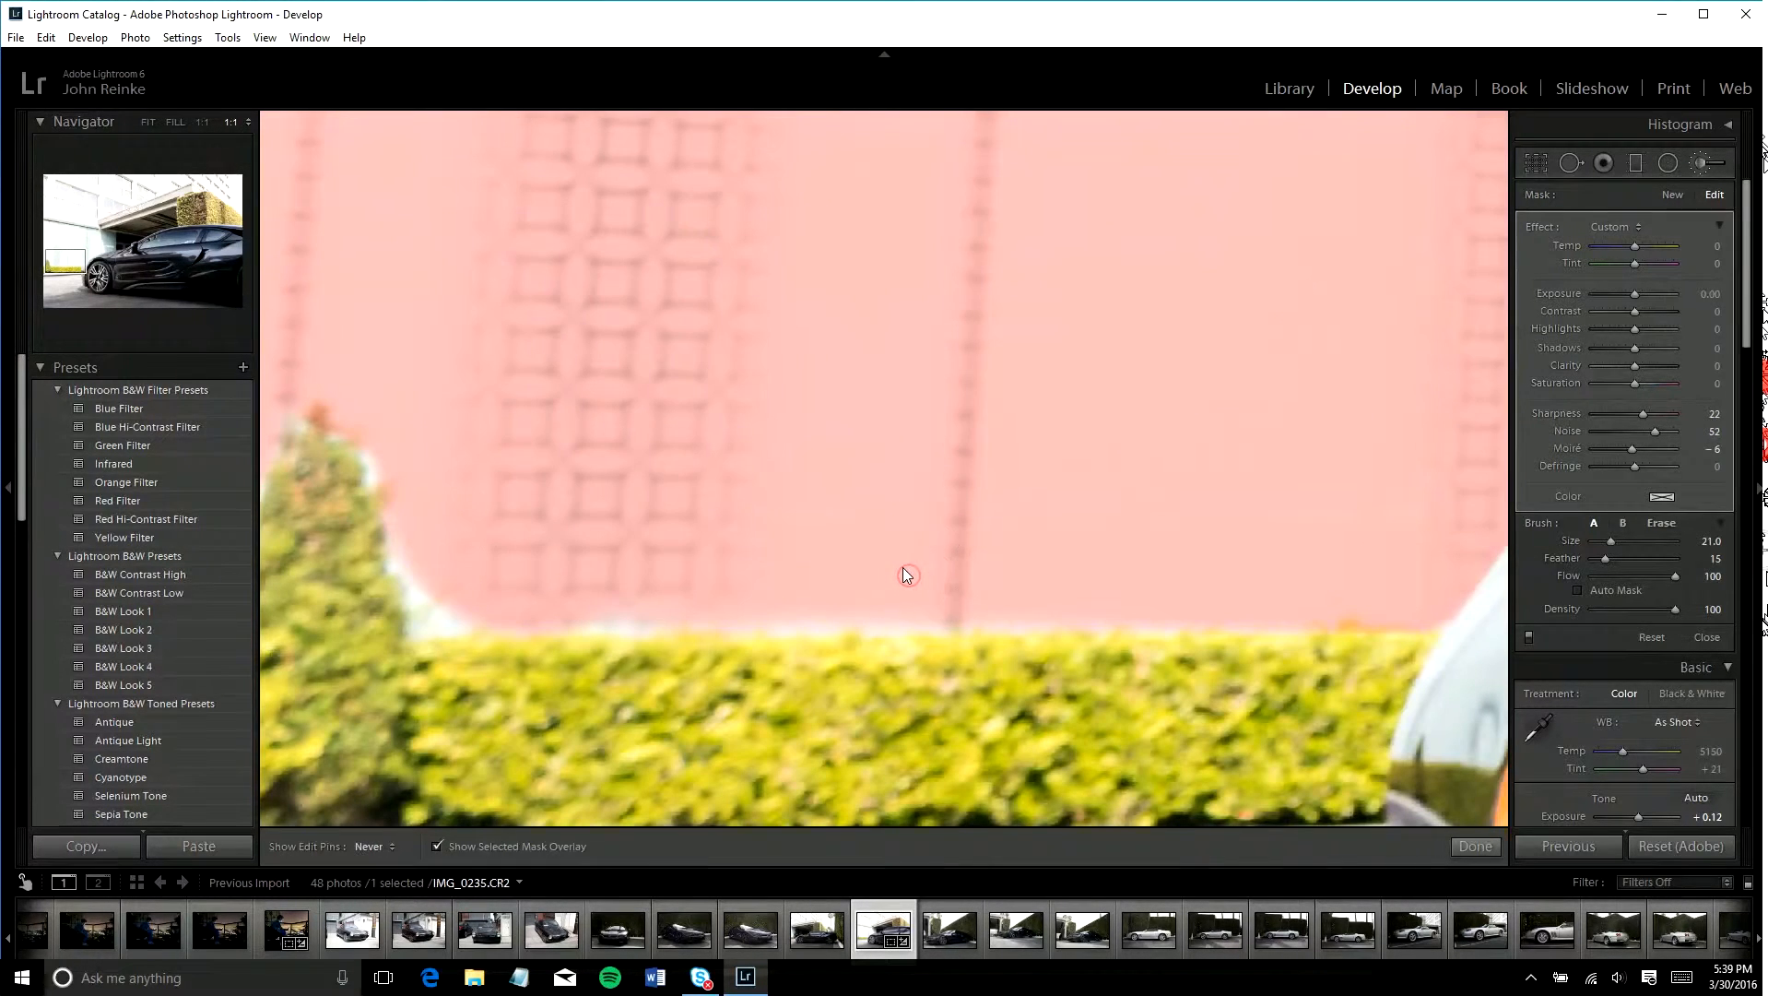
- Set the glass wall mask's Clarity to 31 and Saturation to 29, and give it a cooler, negative Temp
key("z")
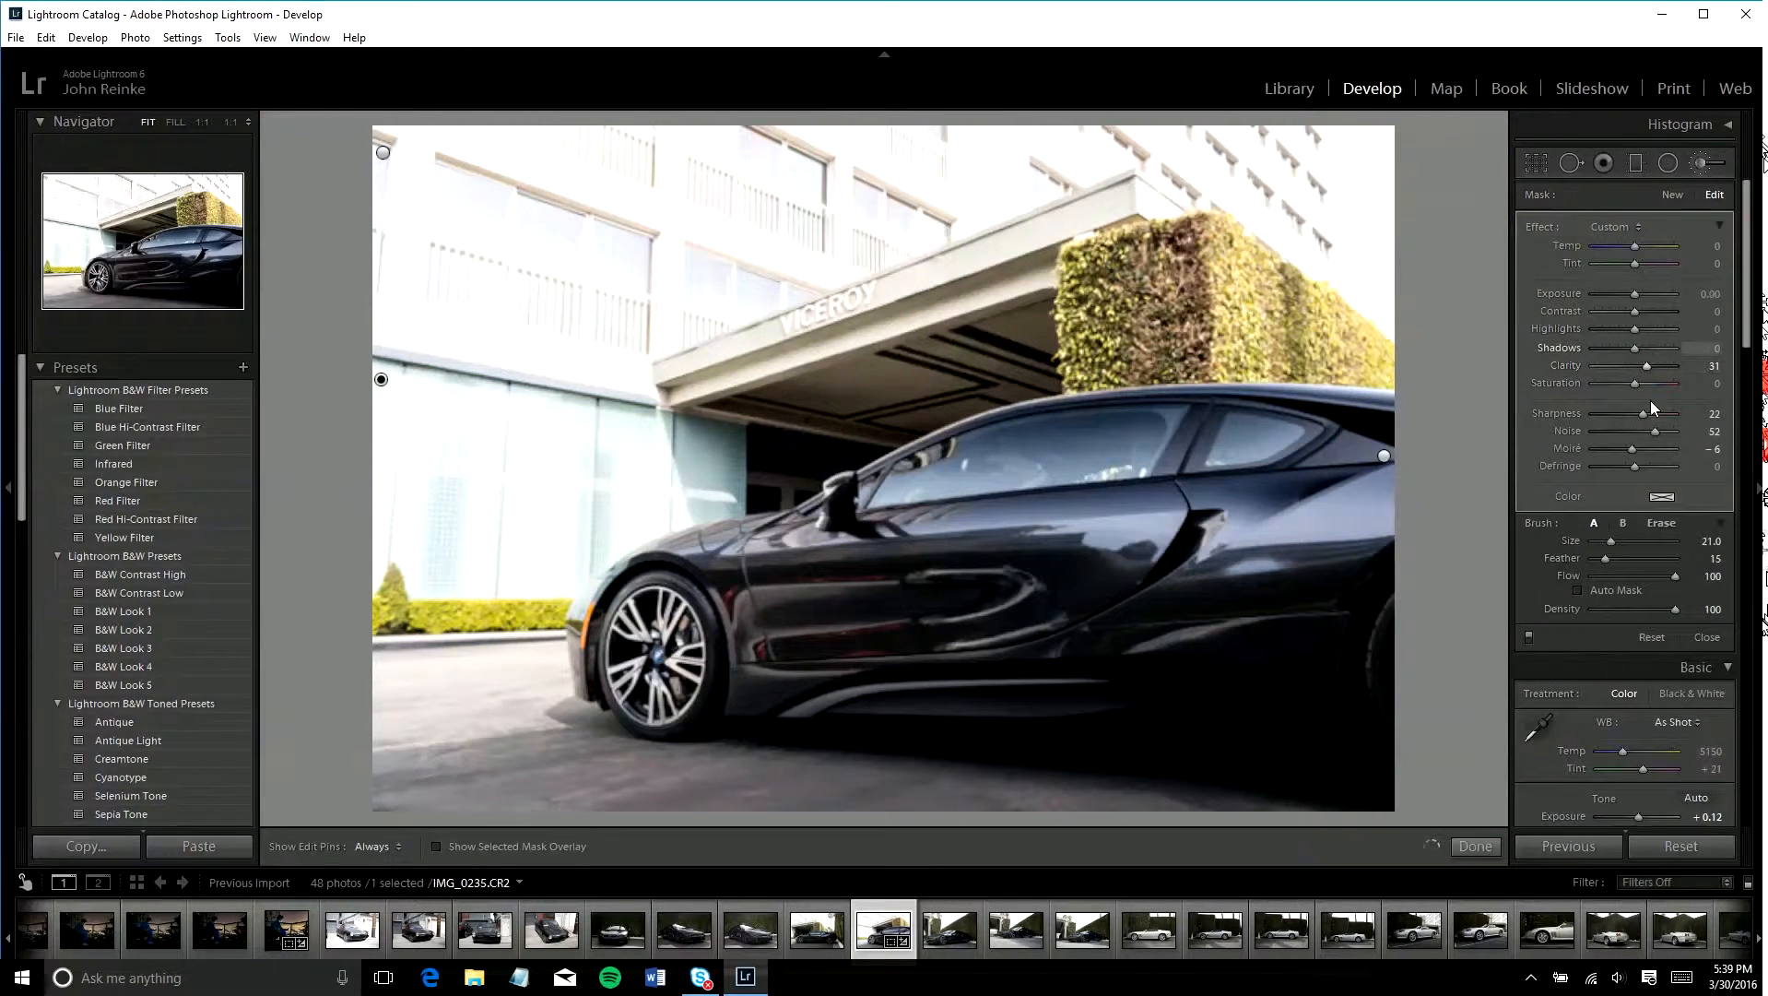
left_click(1646, 382)
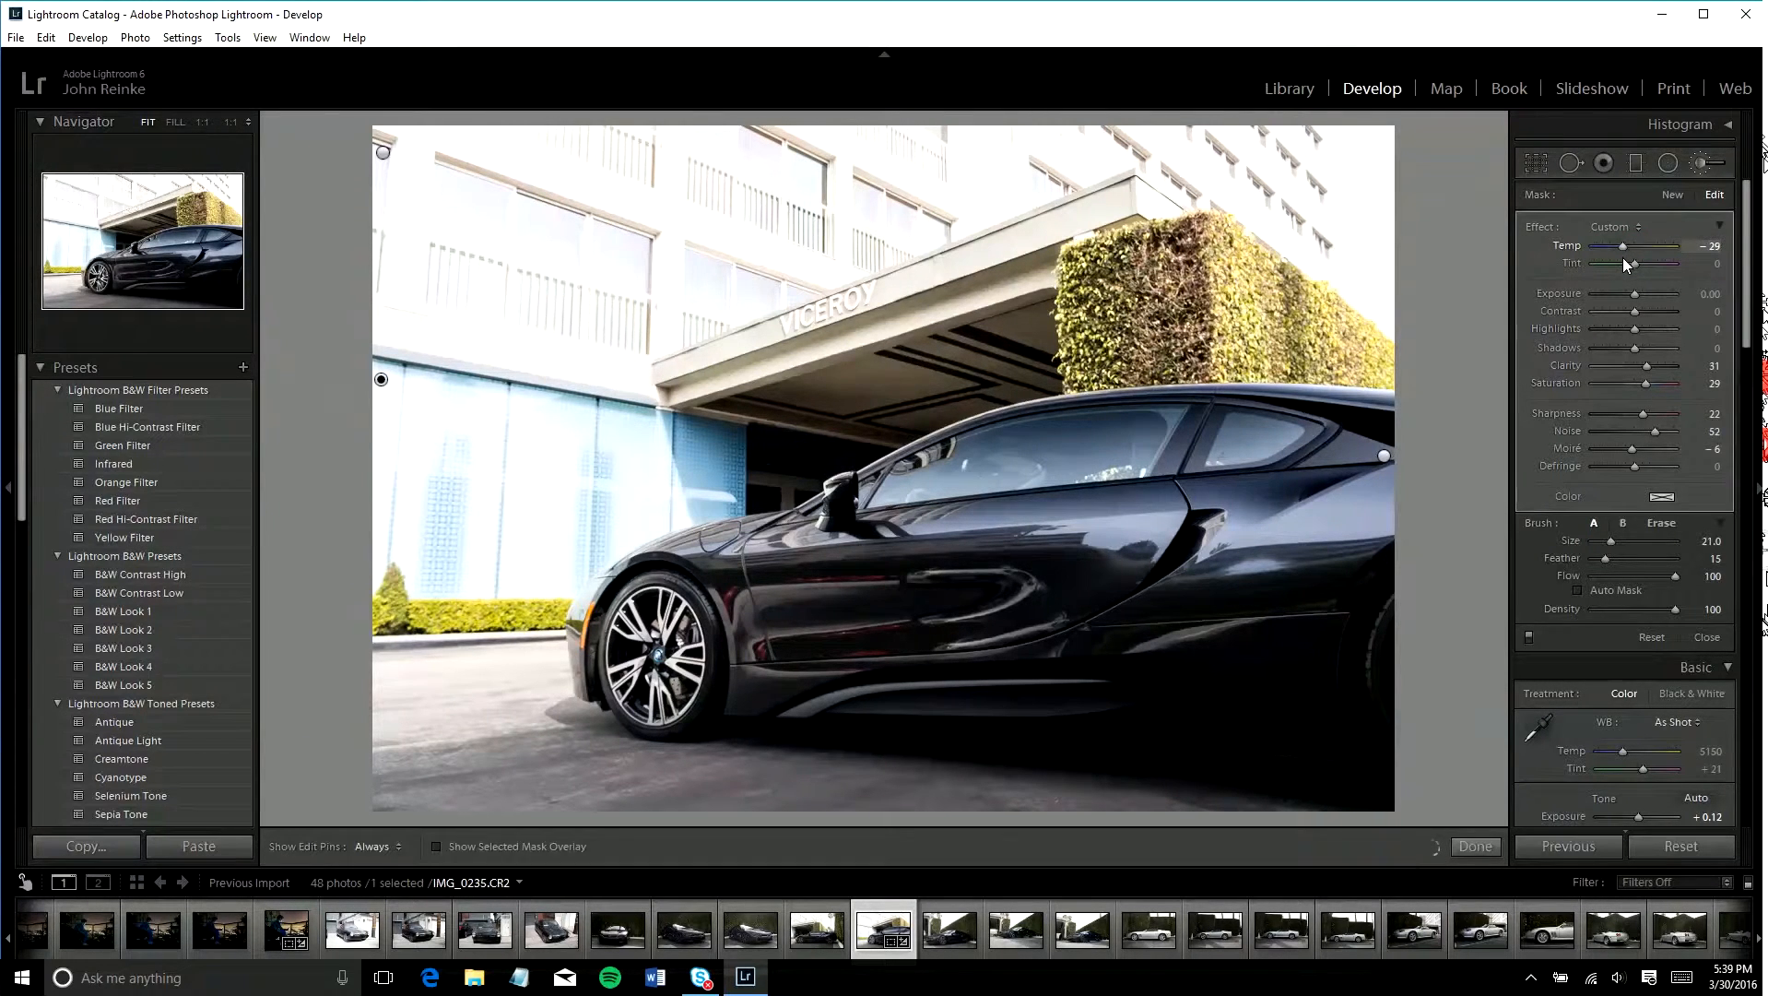
left_click_drag(1624, 258, 1628, 264)
left_click(1716, 246)
type("-2")
key("Return")
- Start a new brush mask and paint the upper part of the ivy-covered wall with brush size 12
left_click(1673, 195)
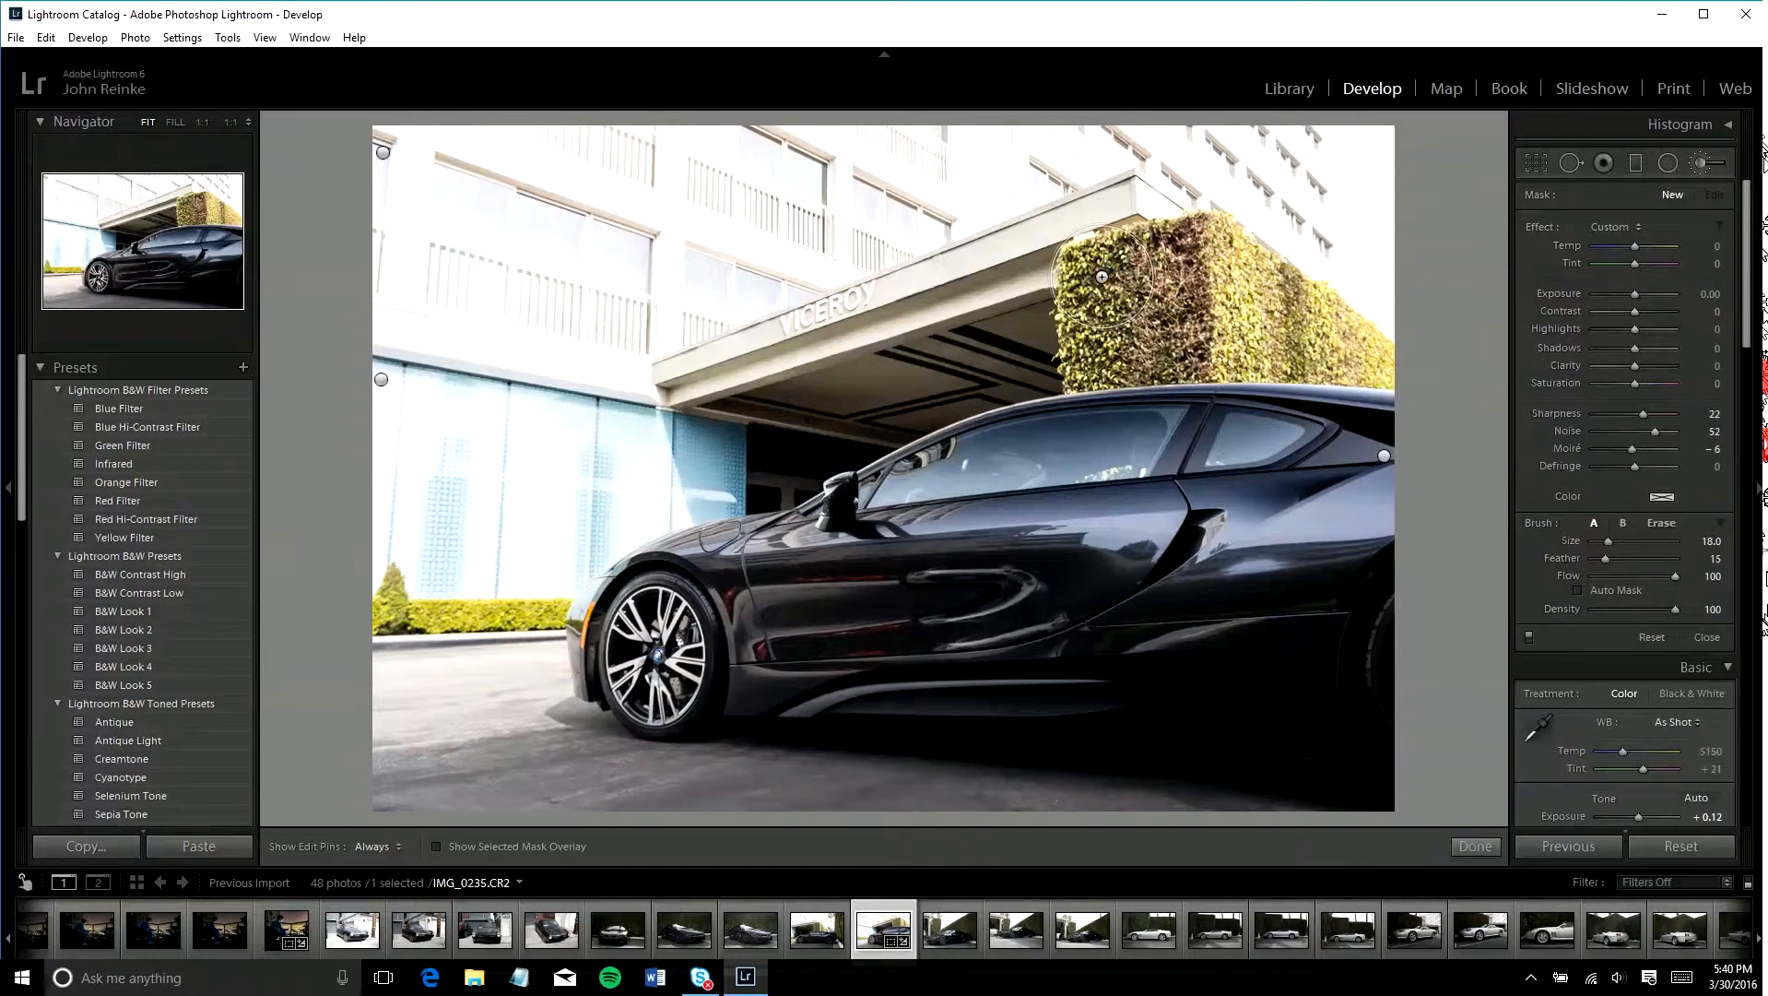
scroll(1097, 276, "down", 5)
scroll(1097, 276, "down", 4)
left_click(1086, 269)
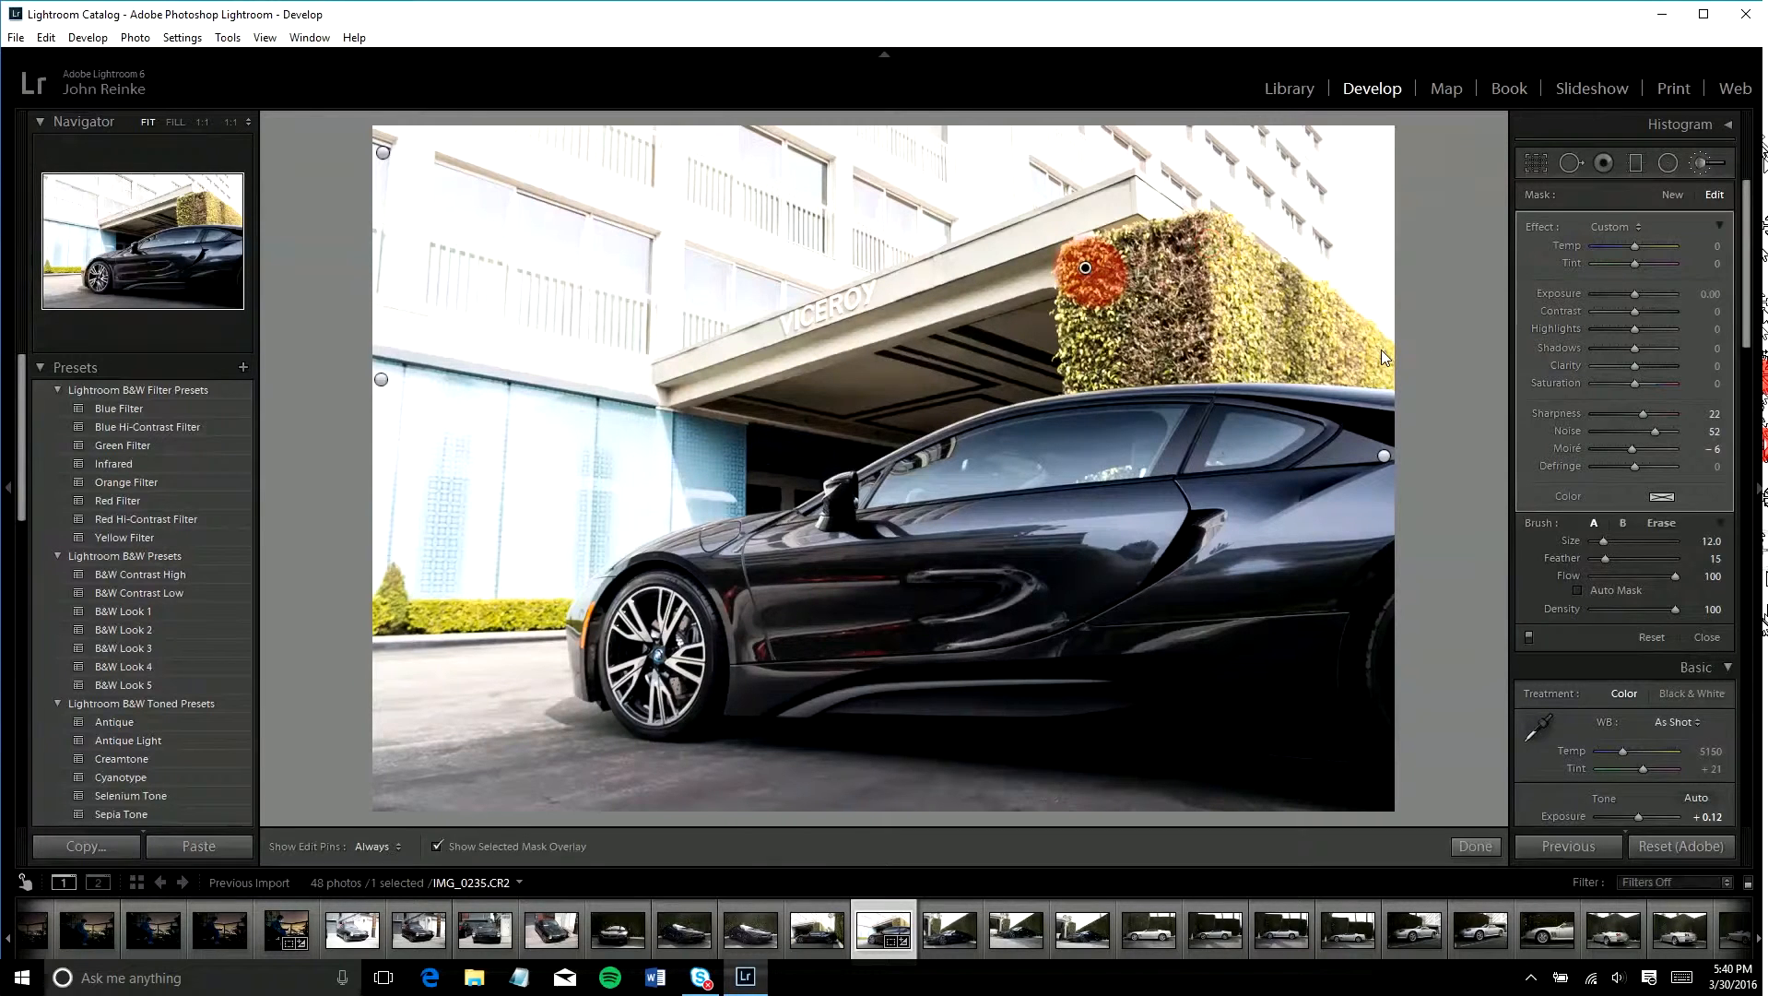
- Paint the lower and middle parts of the ivy-covered wall into the mask with brush sizes 9 and 10
scroll(1386, 360, "down", 3)
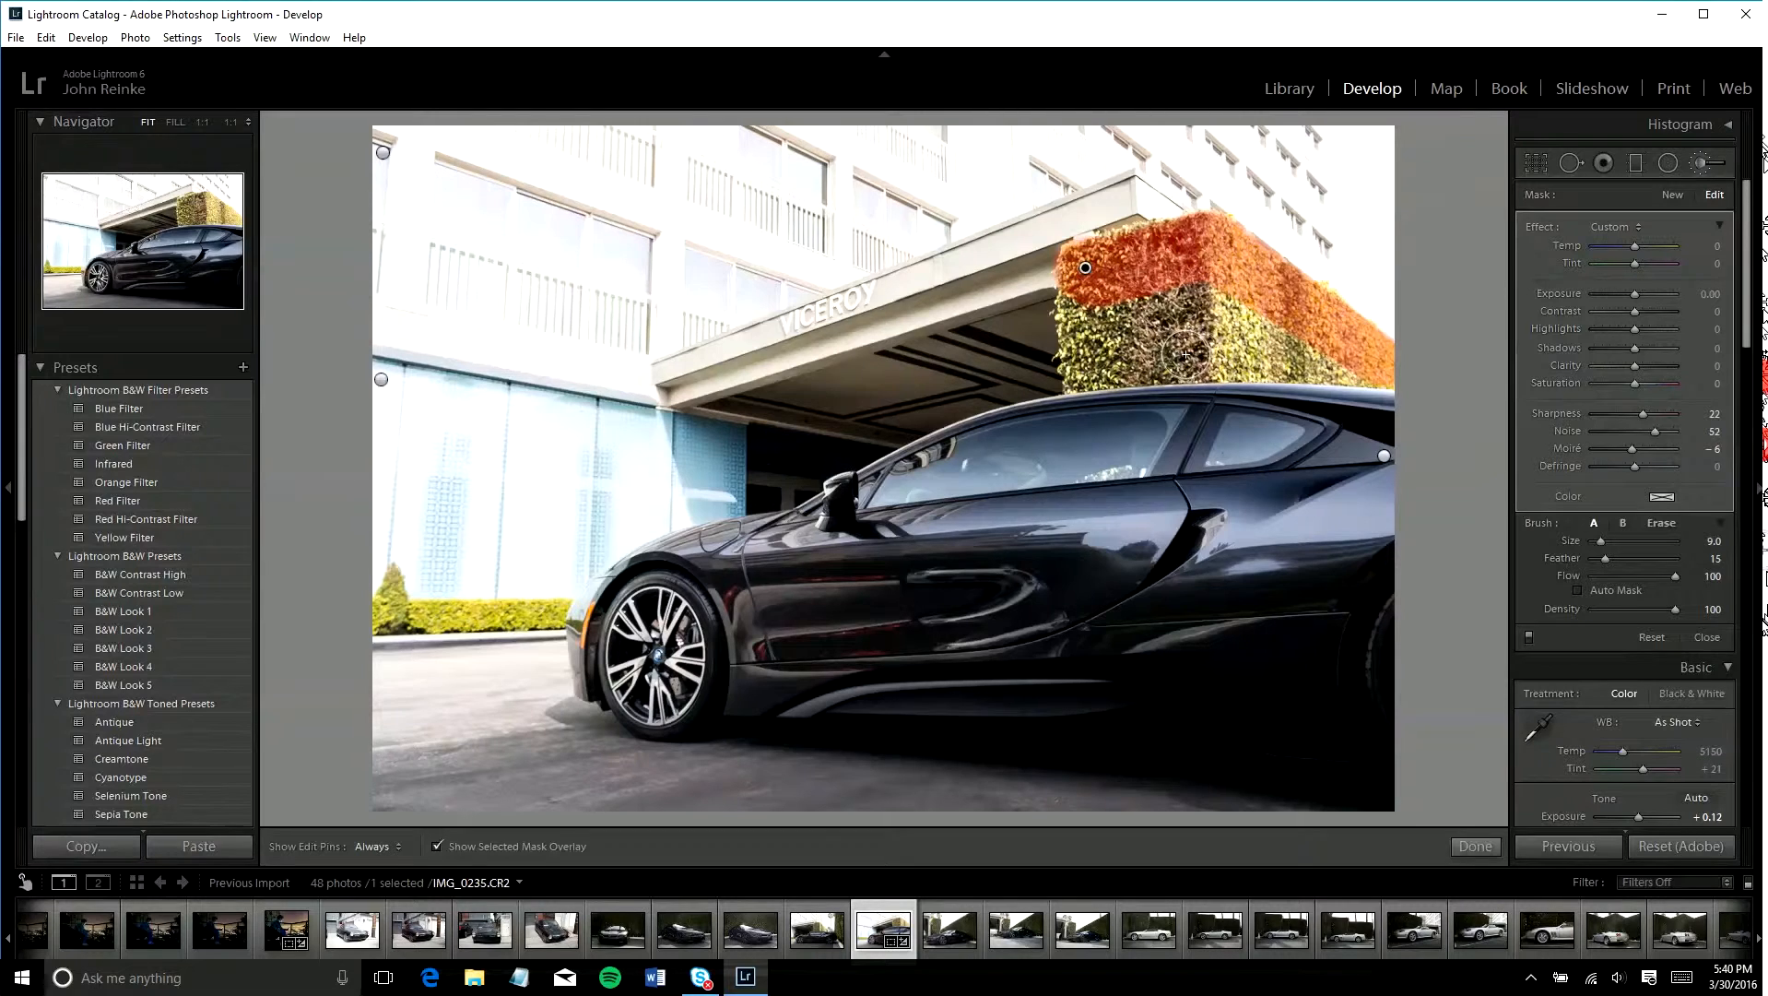
left_click_drag(1186, 354, 1088, 375)
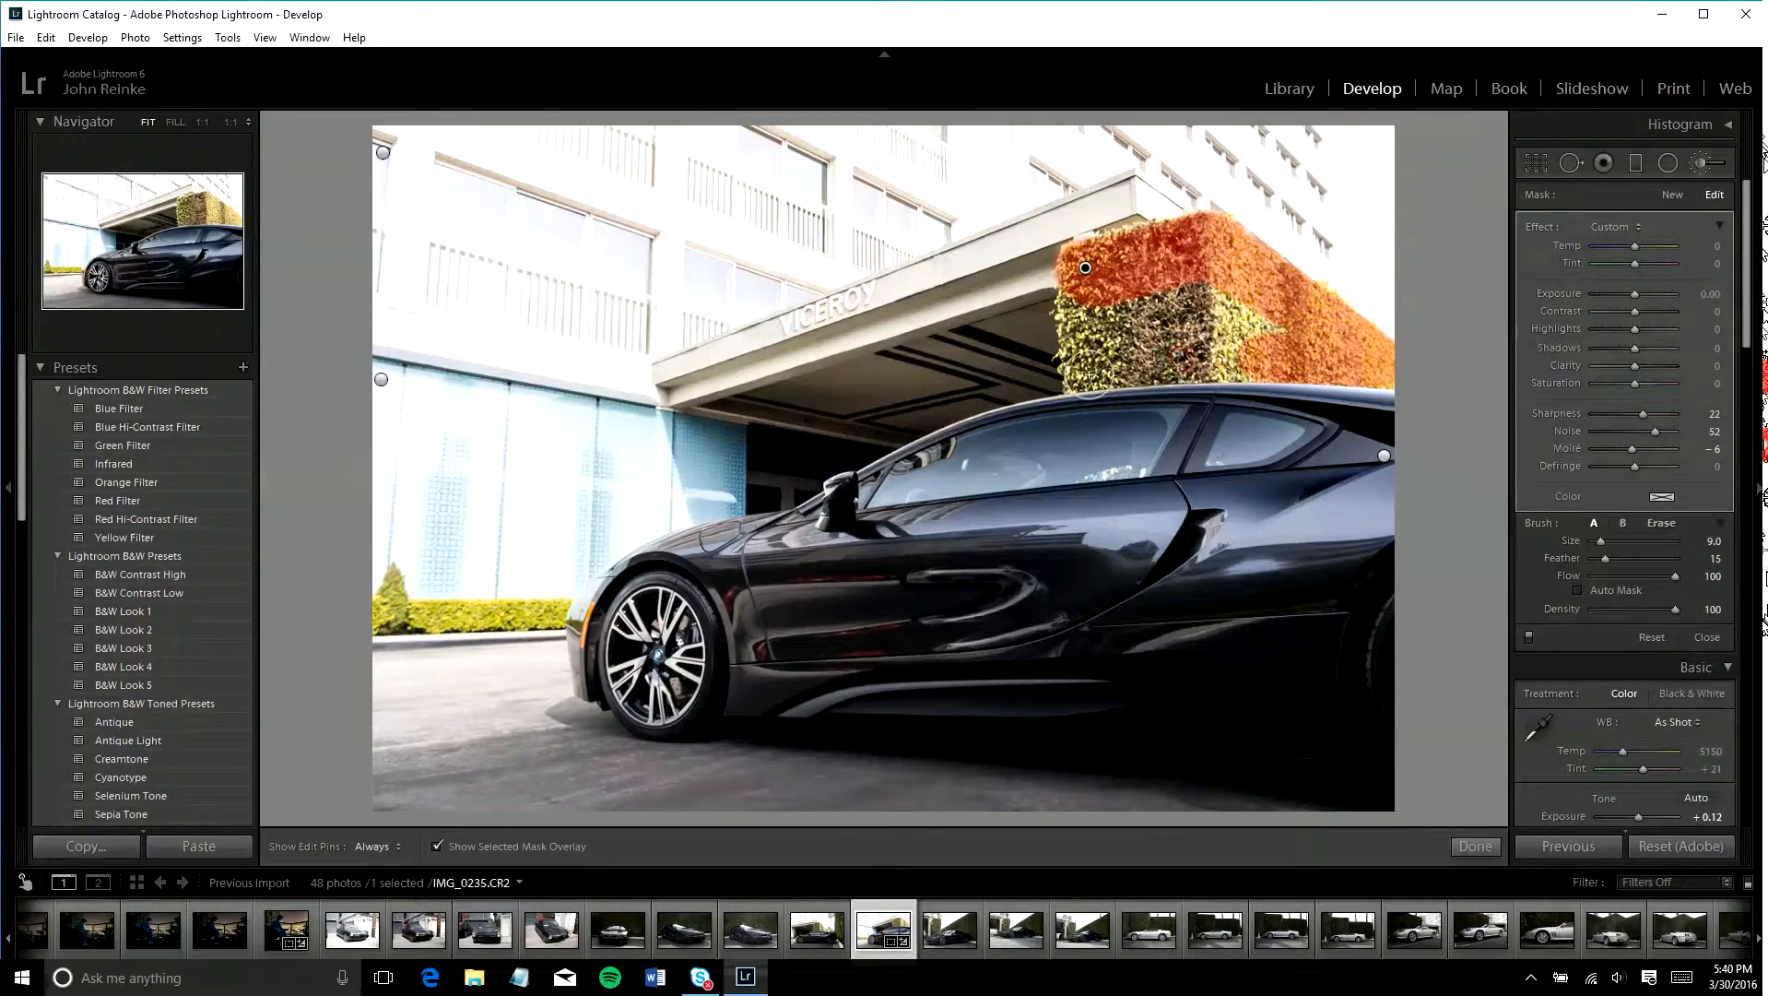
key("h")
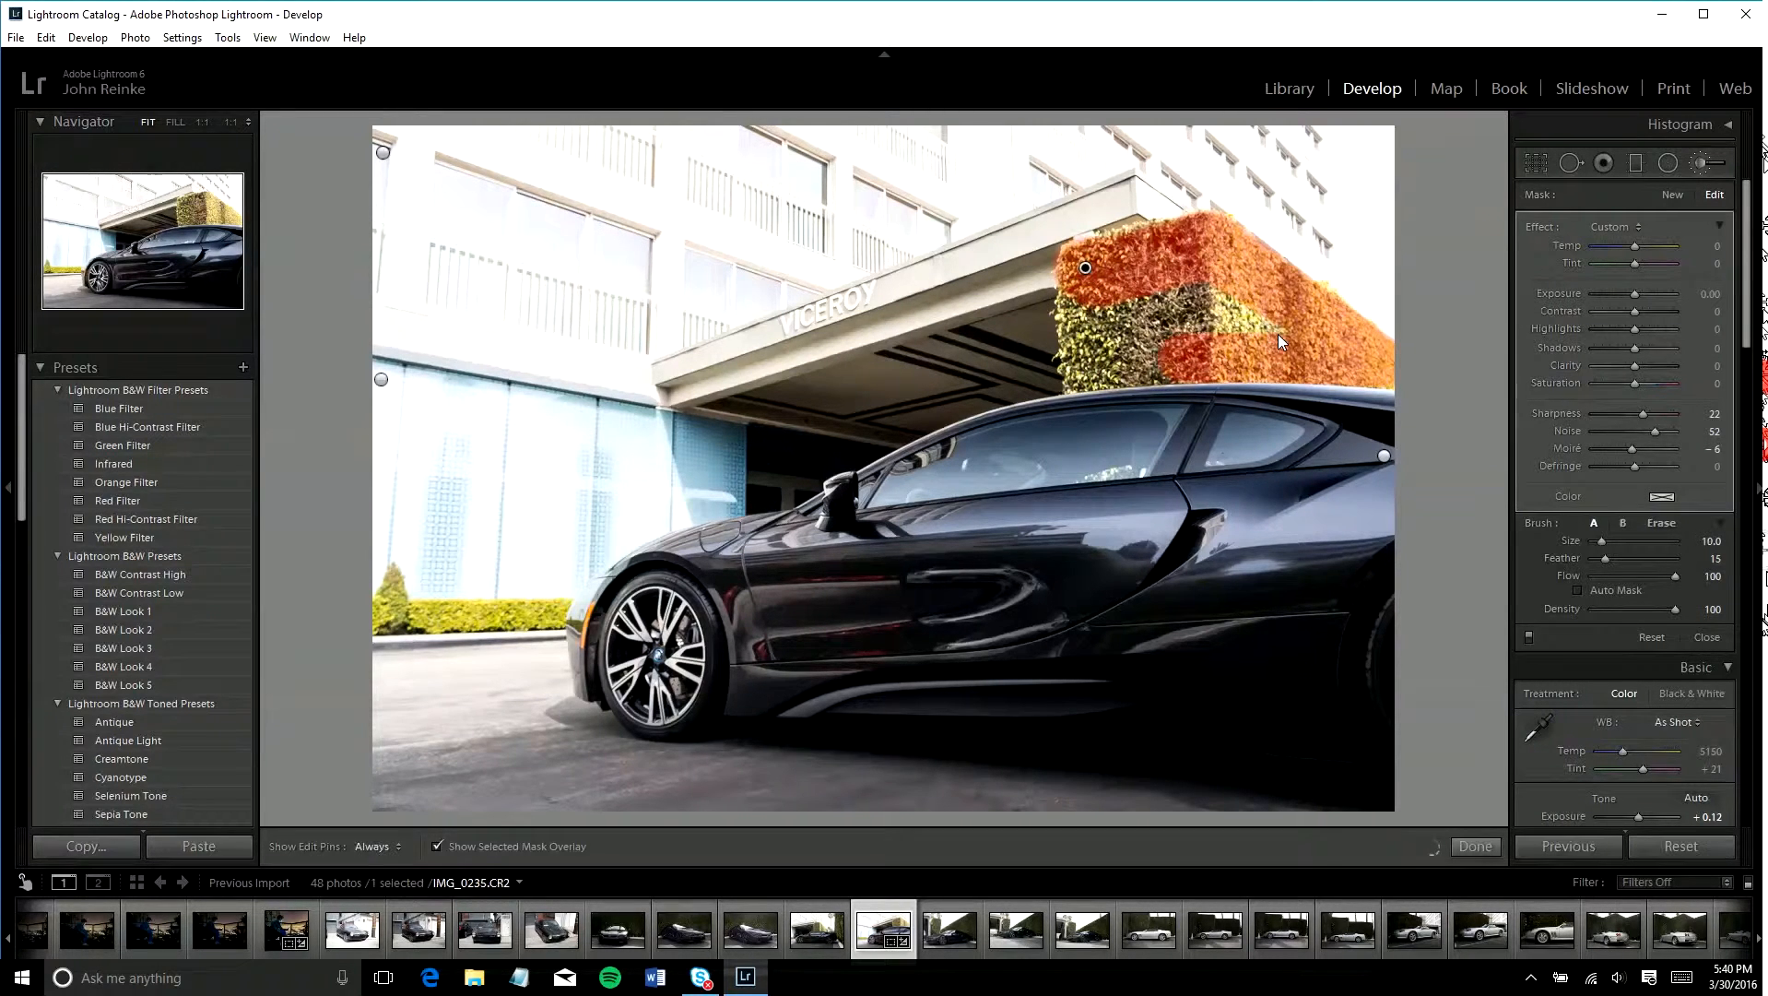
scroll(1188, 305, "up", 1)
left_click_drag(1184, 313, 1264, 323)
- Paint the ivy wall's lower corner next to the car roof into the mask with brush size 15 and feather 60
left_click(1083, 405)
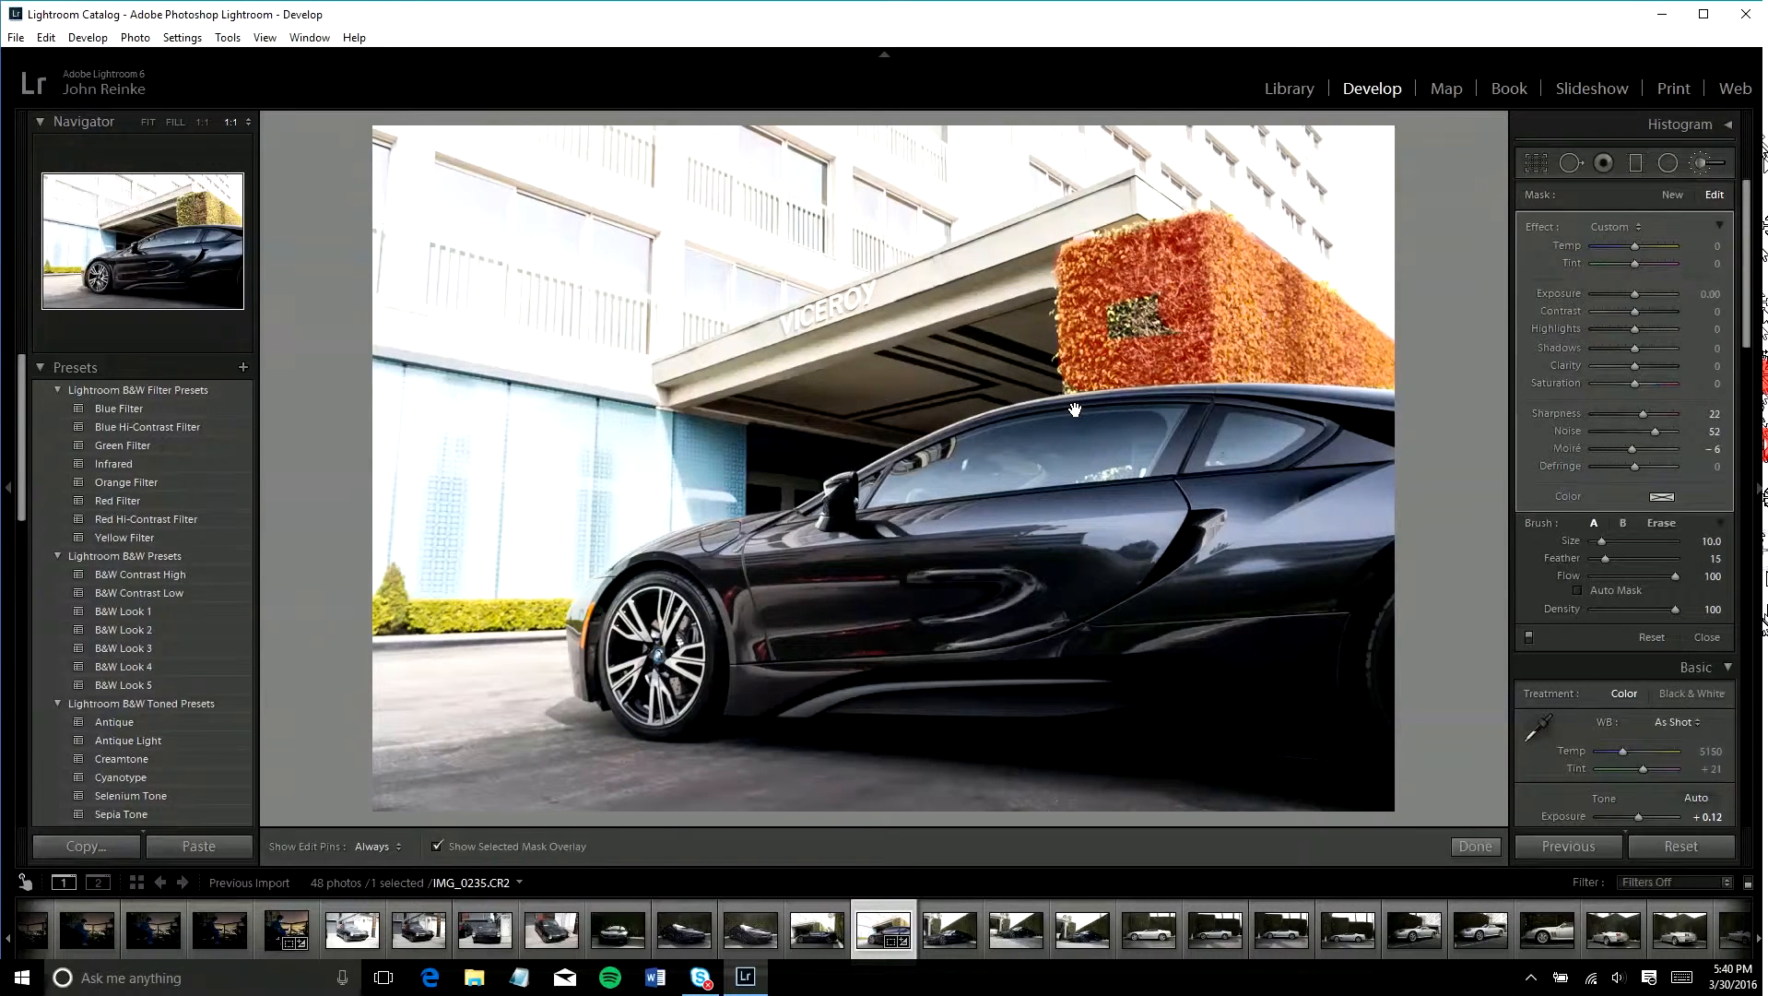
scroll(918, 618, "up", 3)
scroll(925, 602, "up", 2)
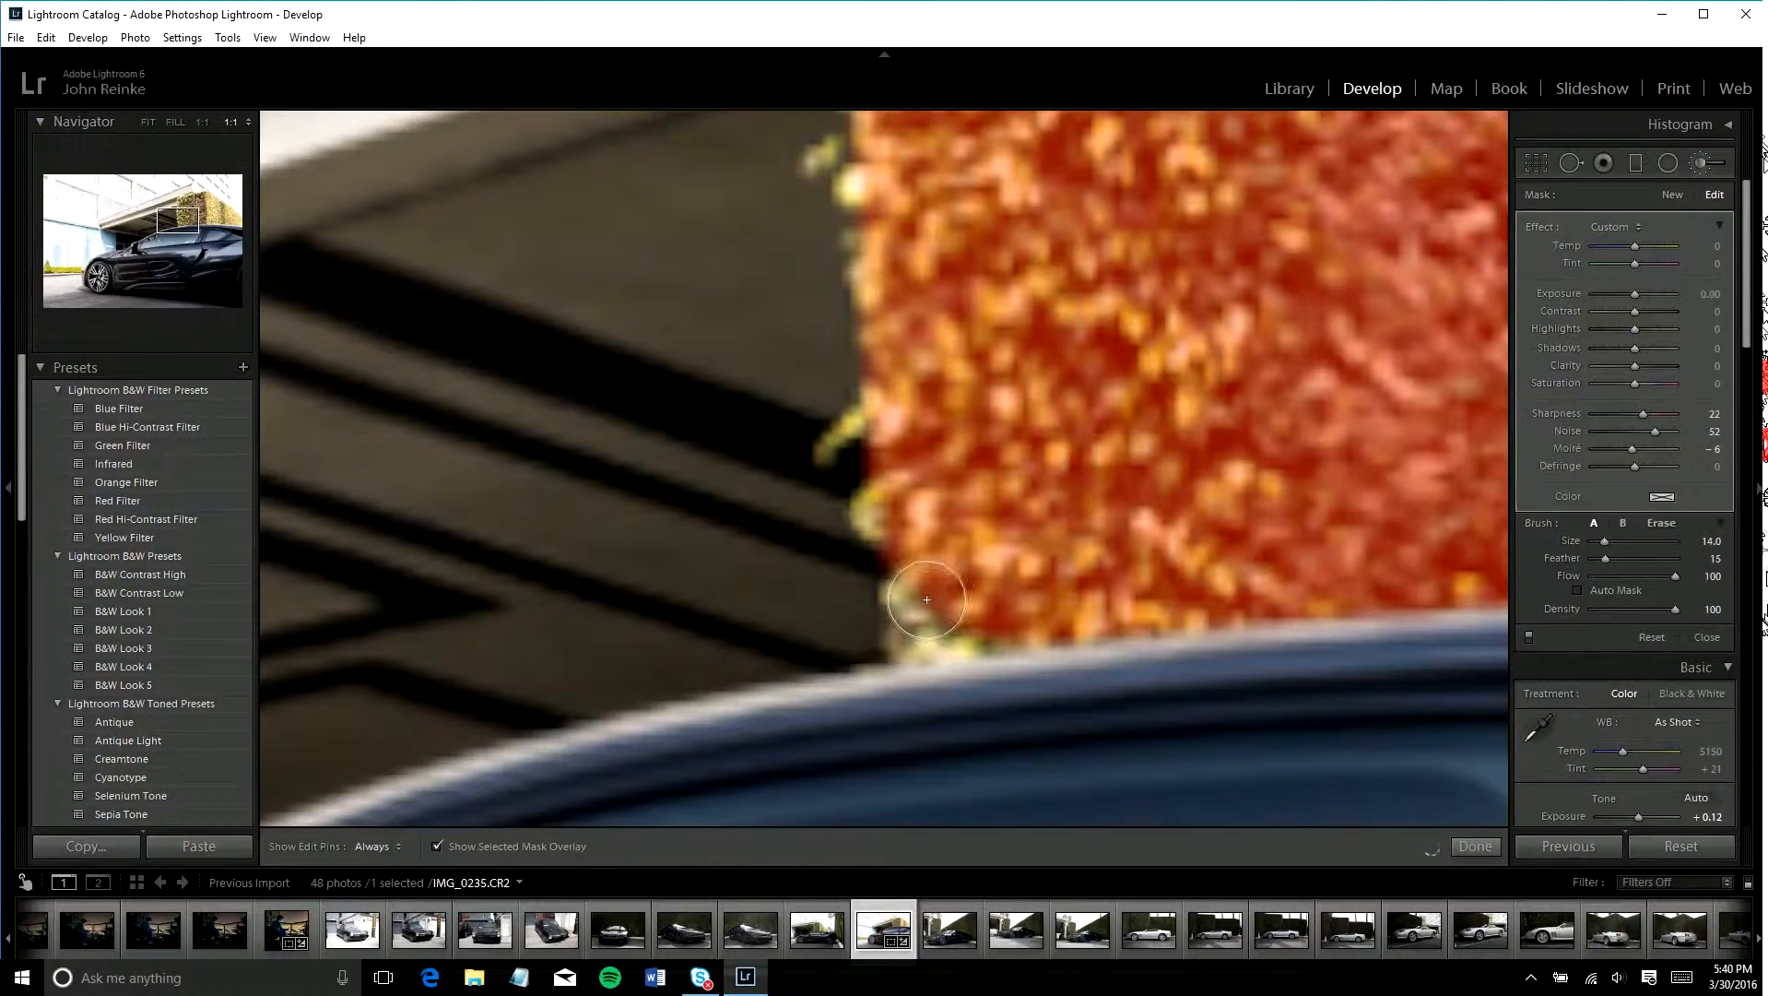
scroll(932, 606, "up", 4)
scroll(932, 605, "up", 1)
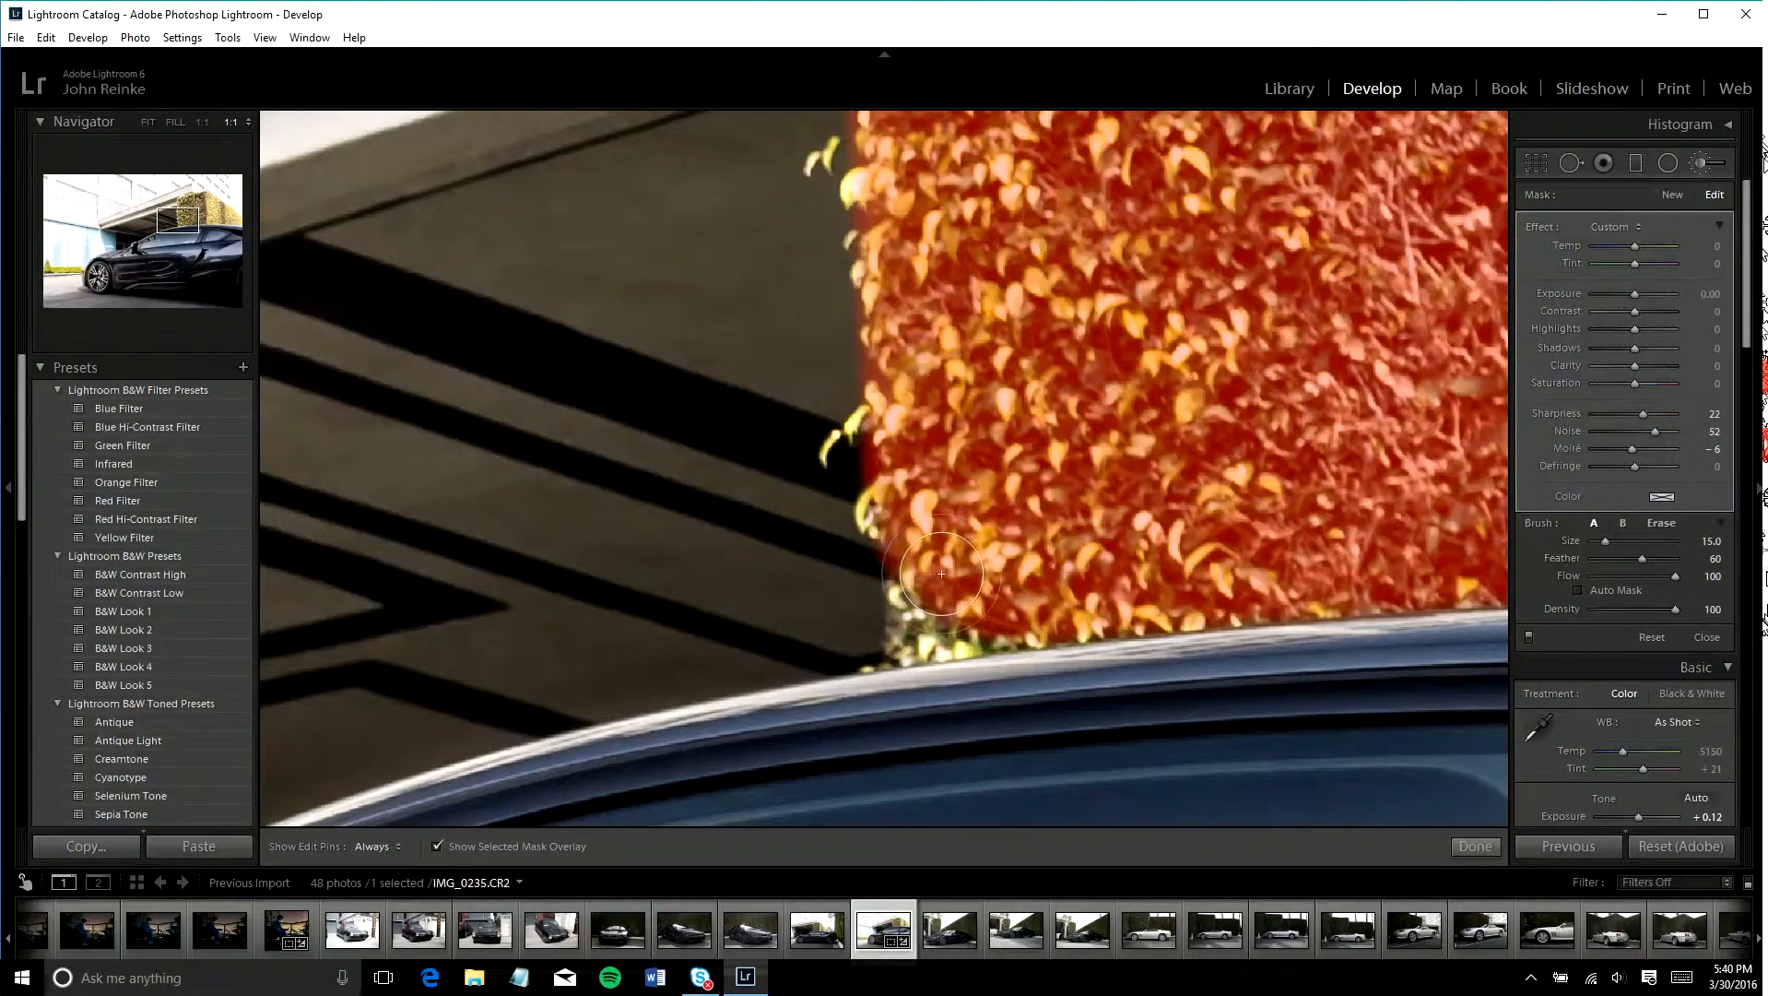
left_click_drag(934, 422, 937, 623)
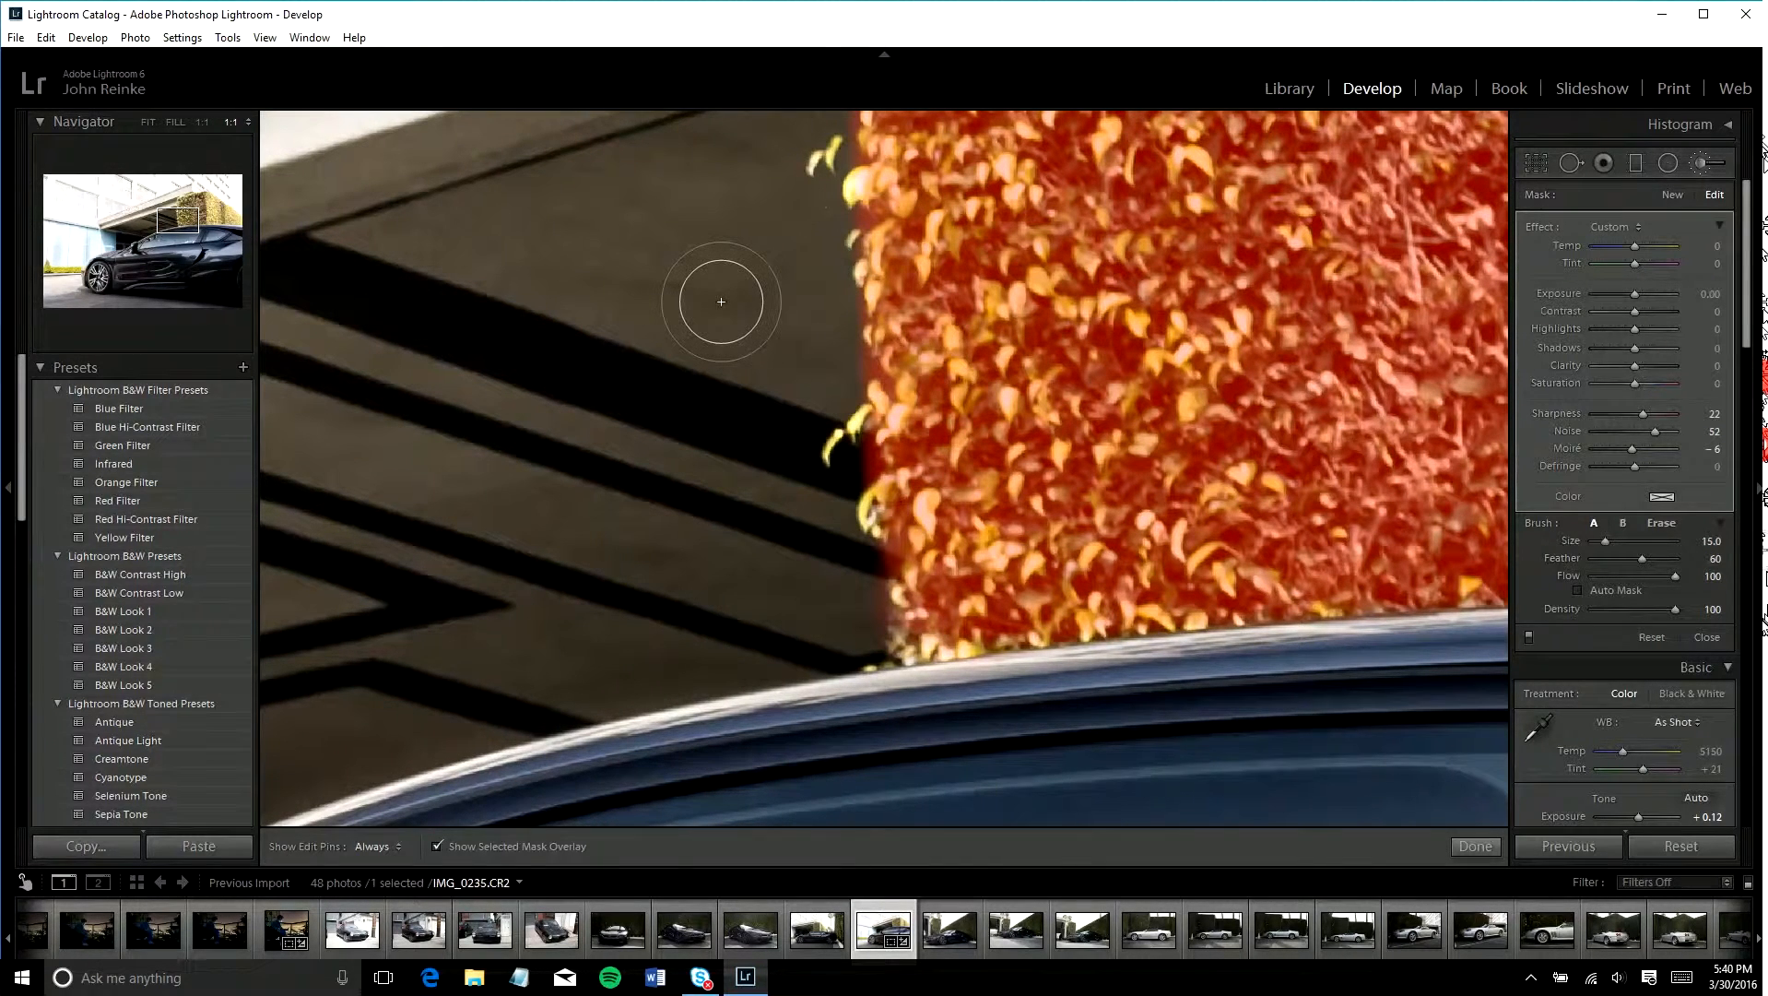
- Set the brush's feather to 70 and size to 11, and hide the selected mask overlay
scroll(721, 301, "down", 4)
key("shift+]")
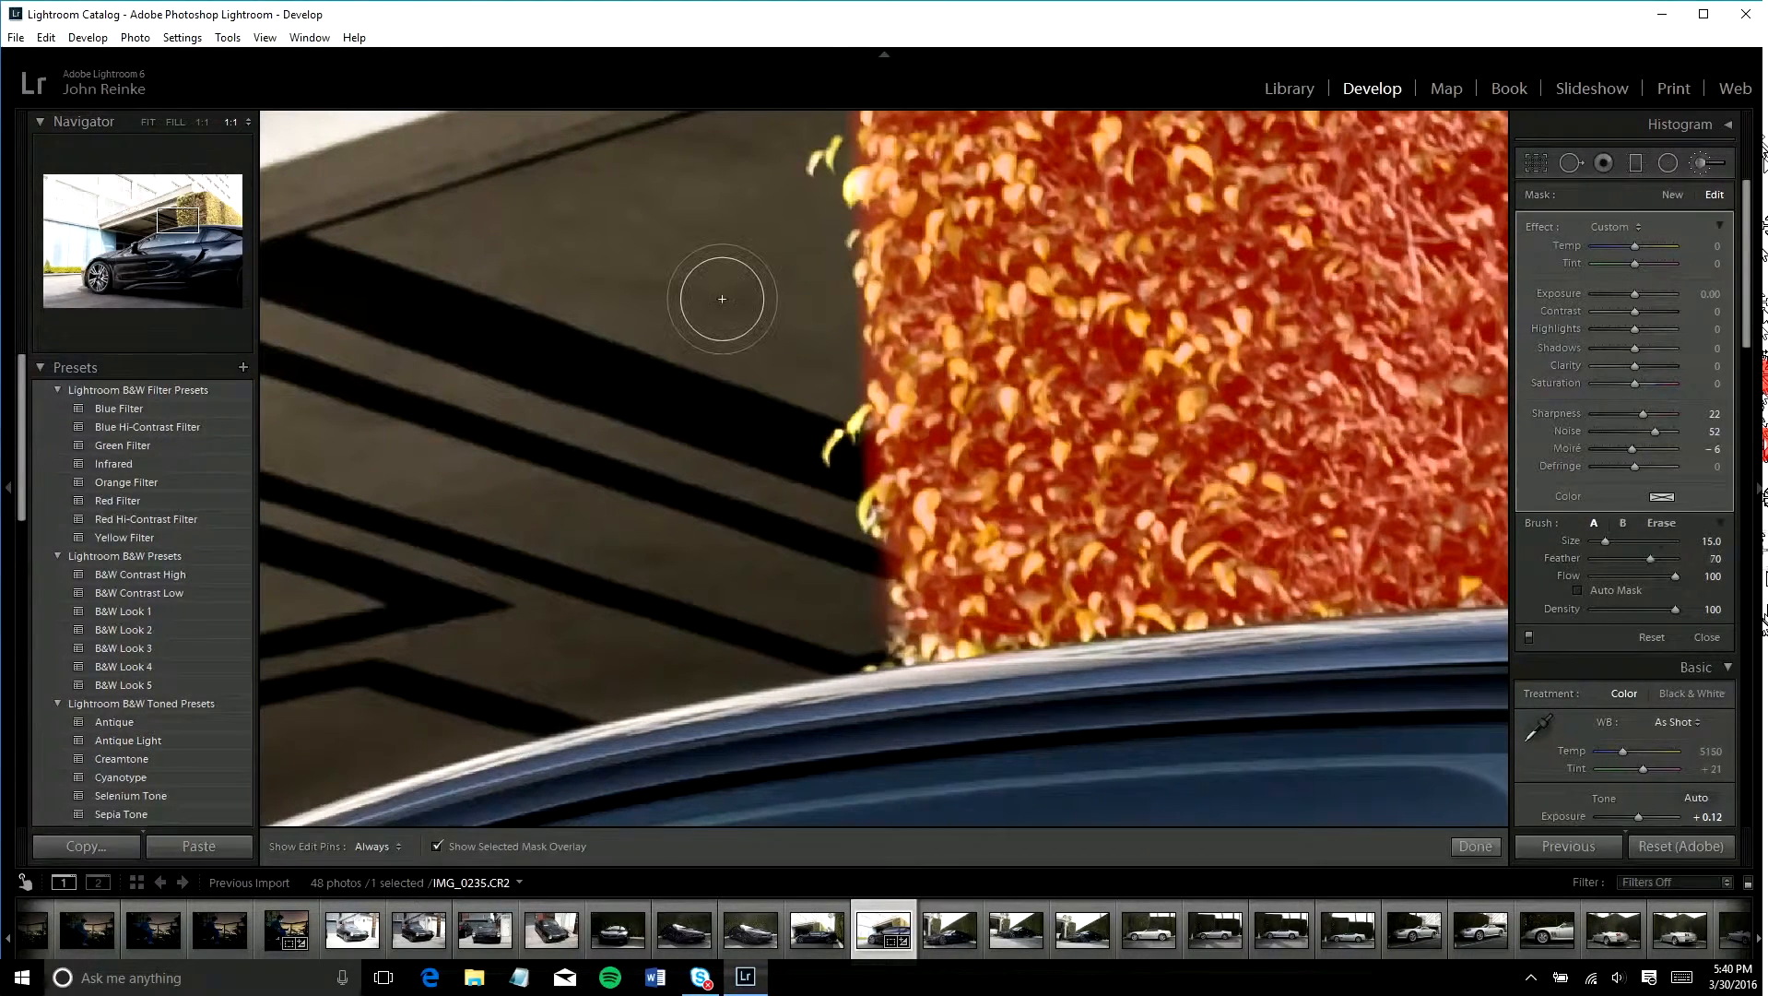
left_click(1120, 435)
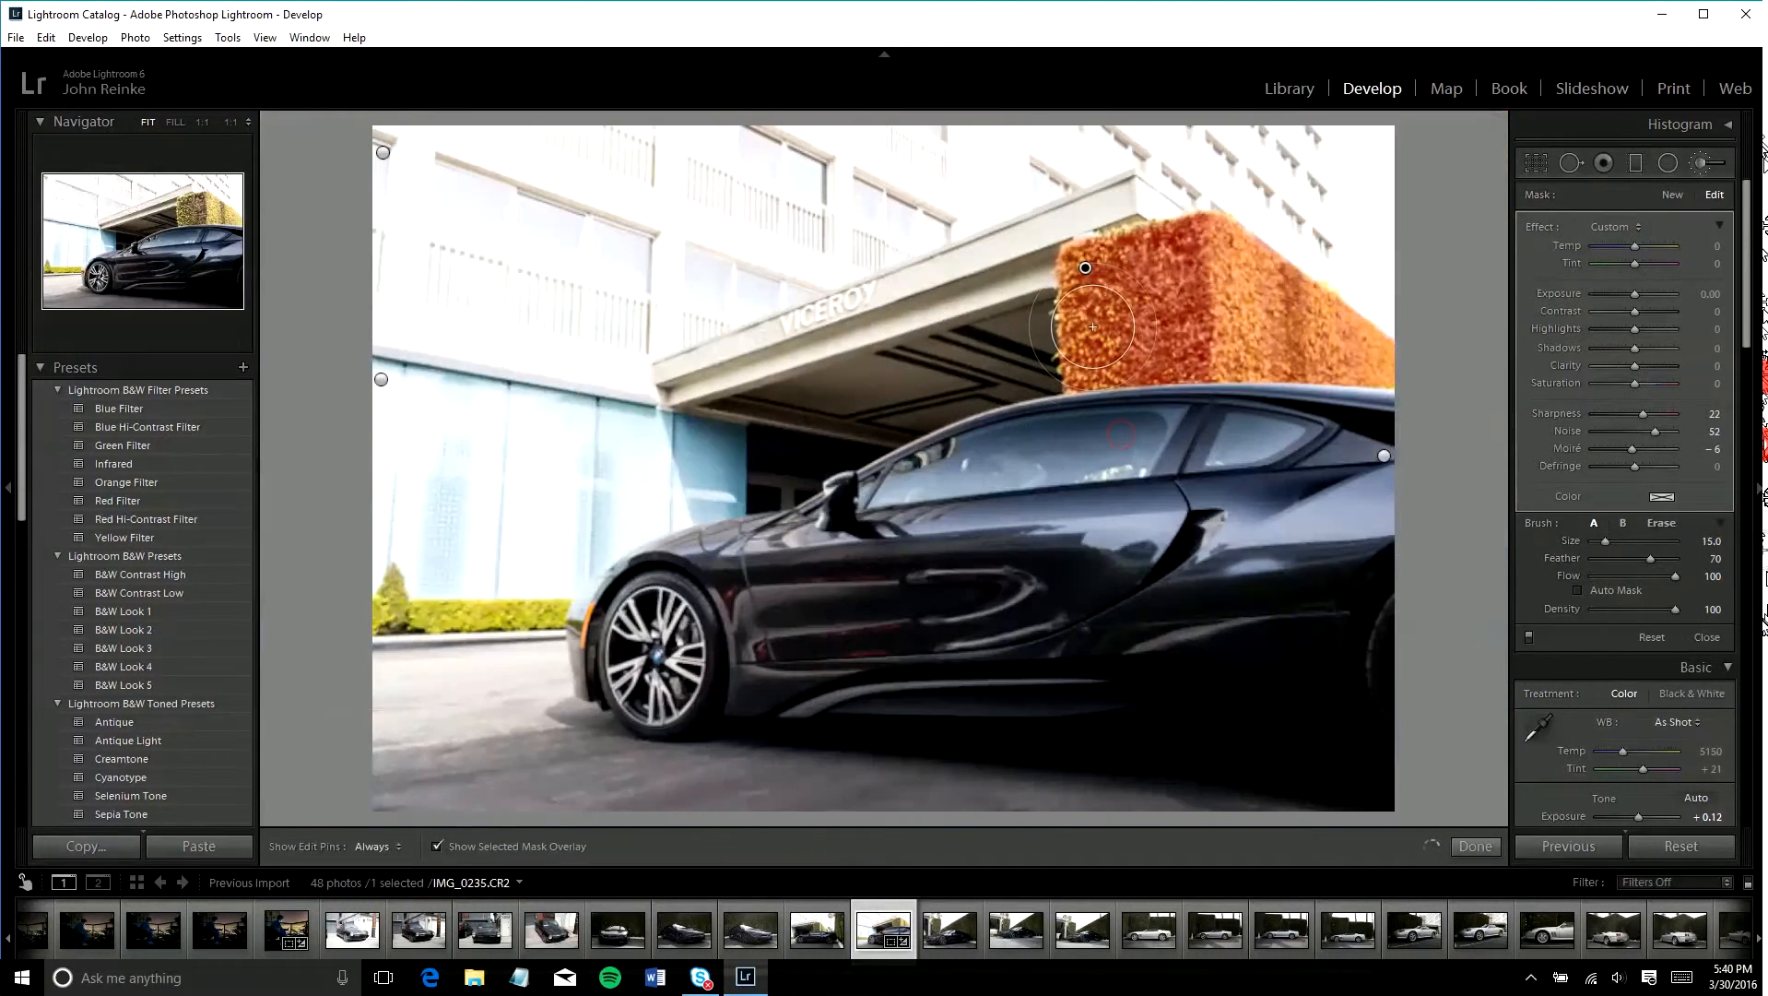
scroll(1092, 333, "down", 4)
key("h")
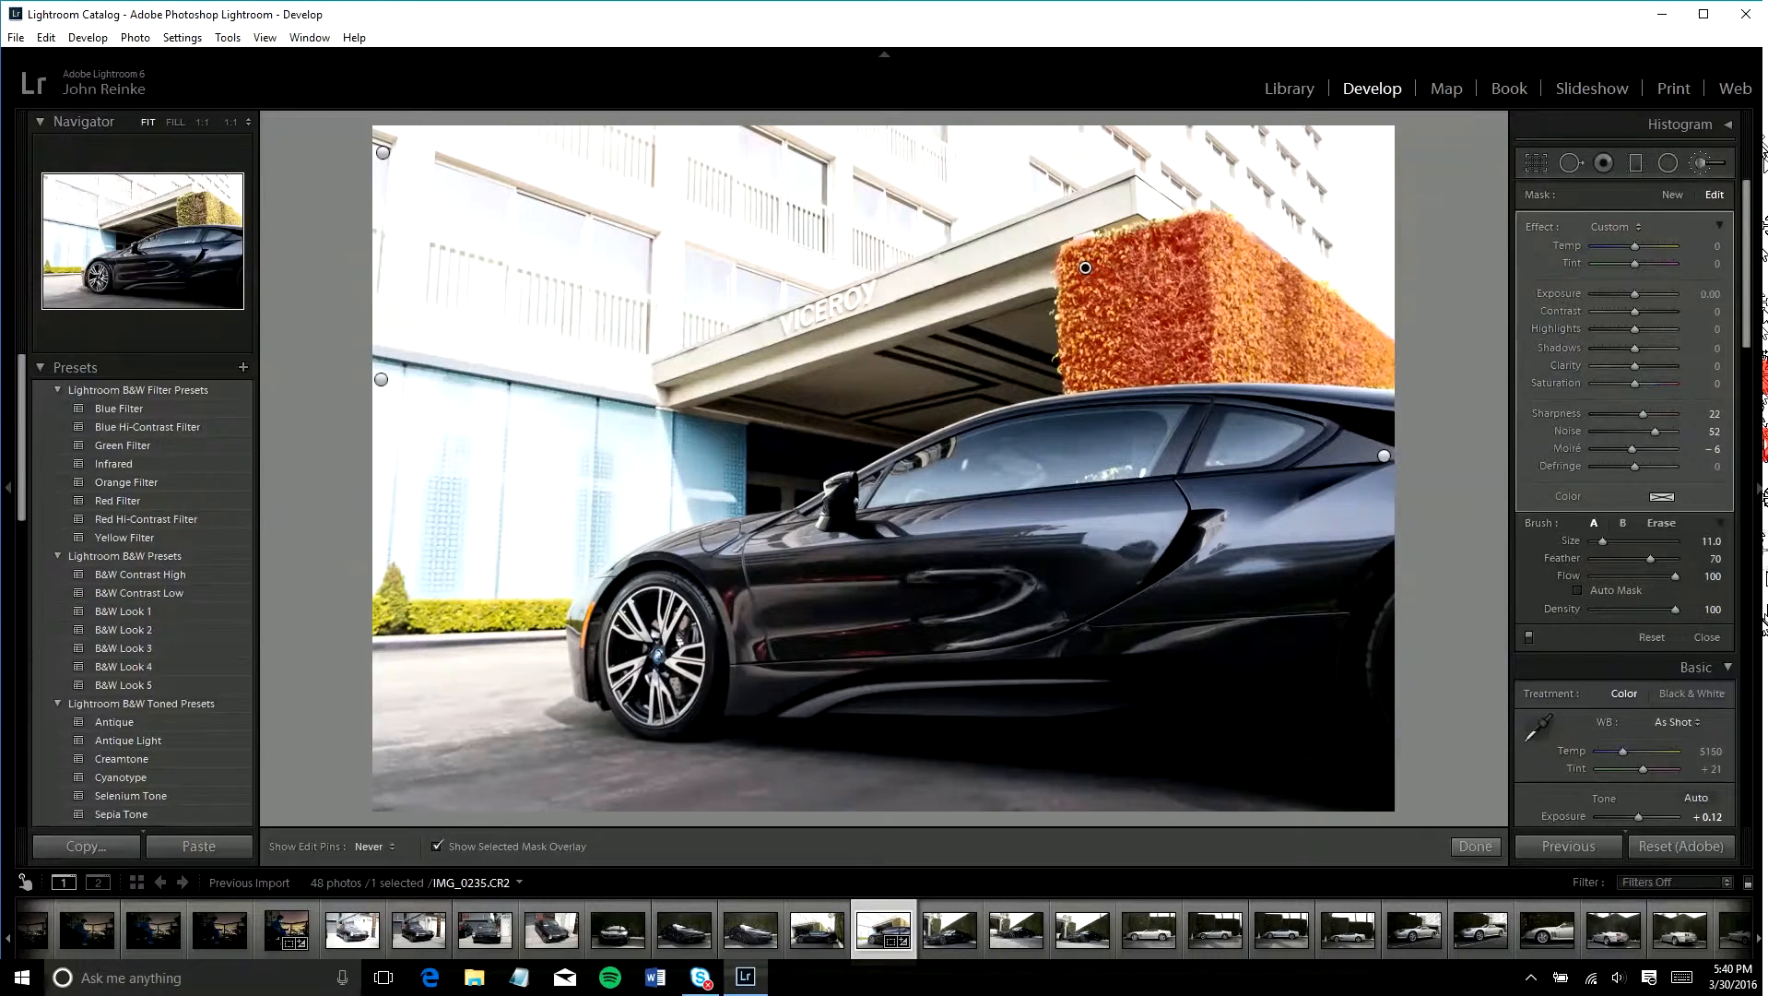
key("h")
key("o")
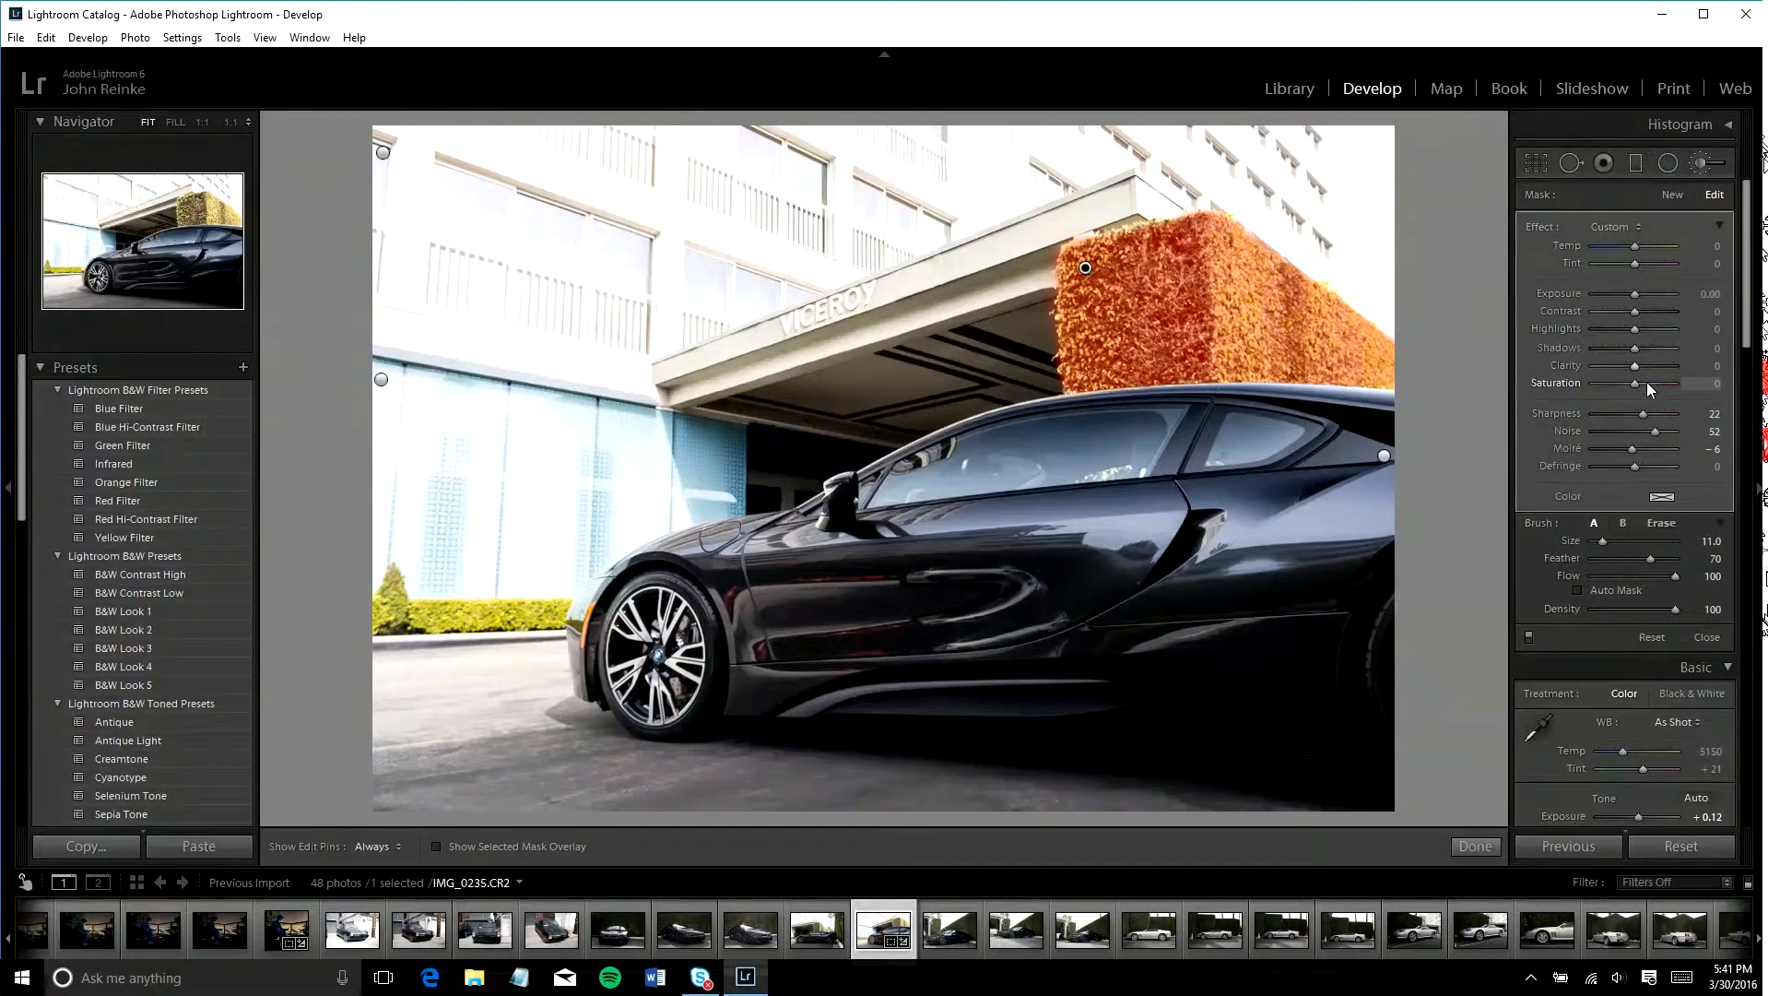
- Set the ivy wall mask's Saturation to 20, Tint to −29 and Clarity to 29, and raise its Contrast
left_click(1643, 384)
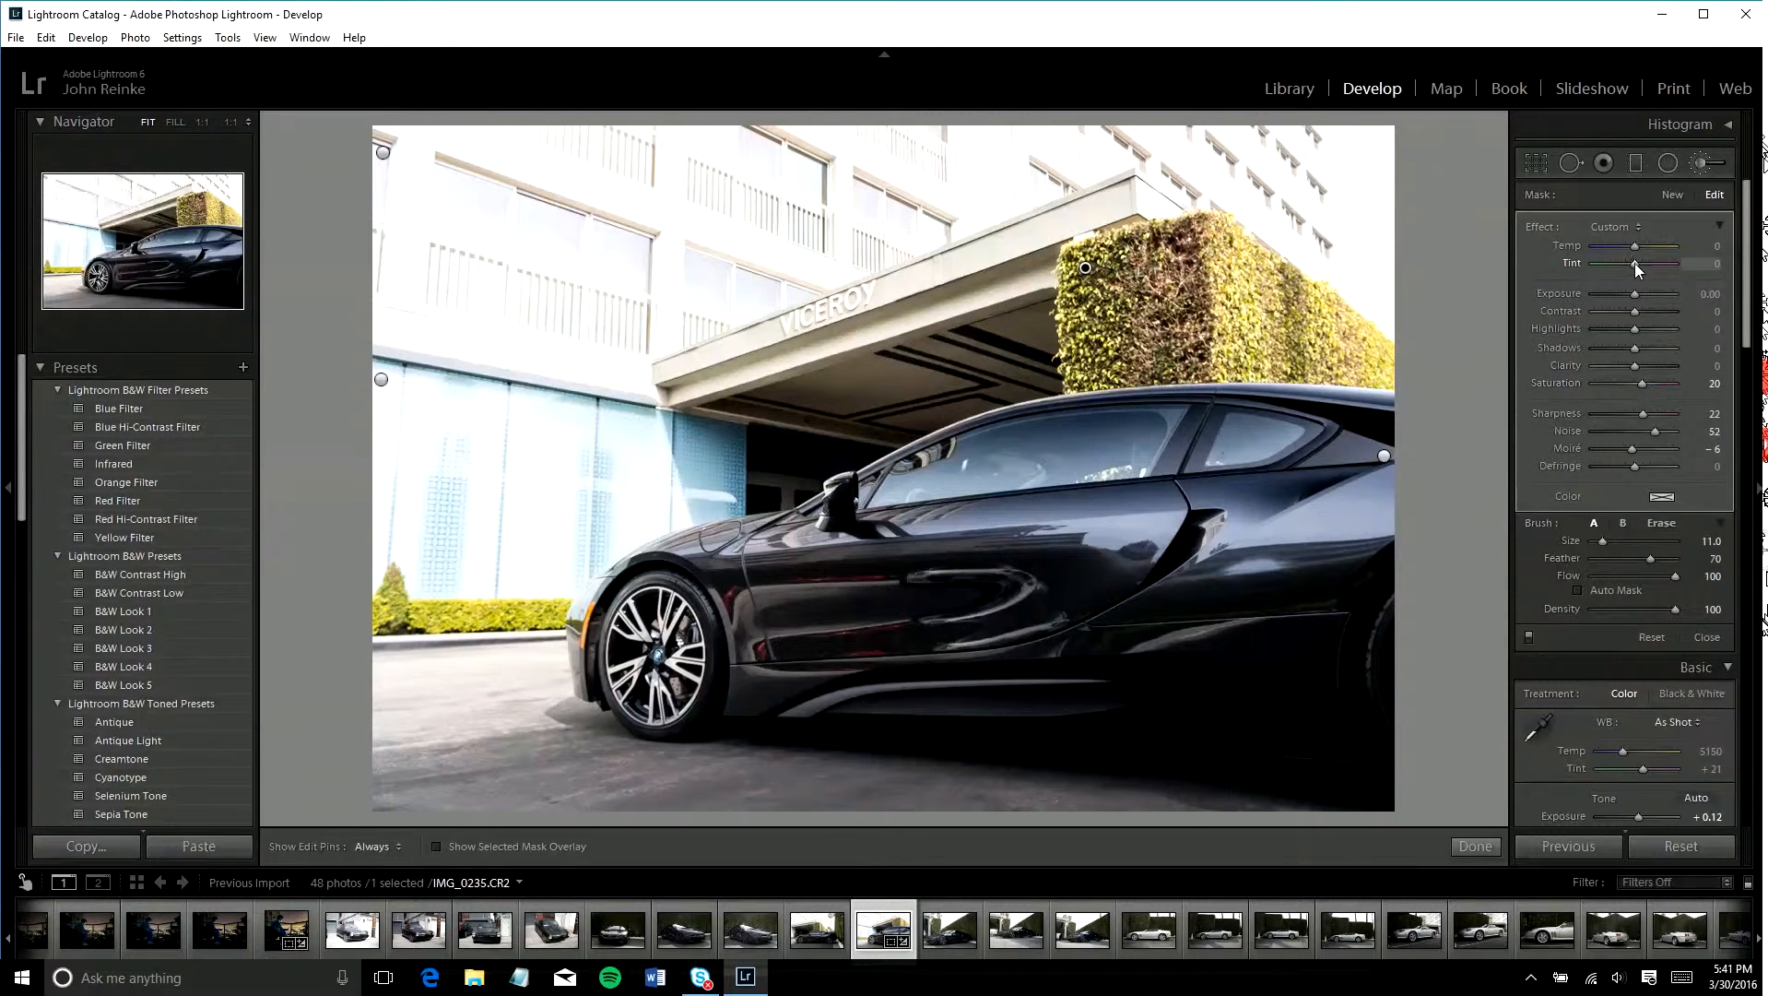
left_click_drag(1635, 263, 1623, 263)
left_click(1648, 369)
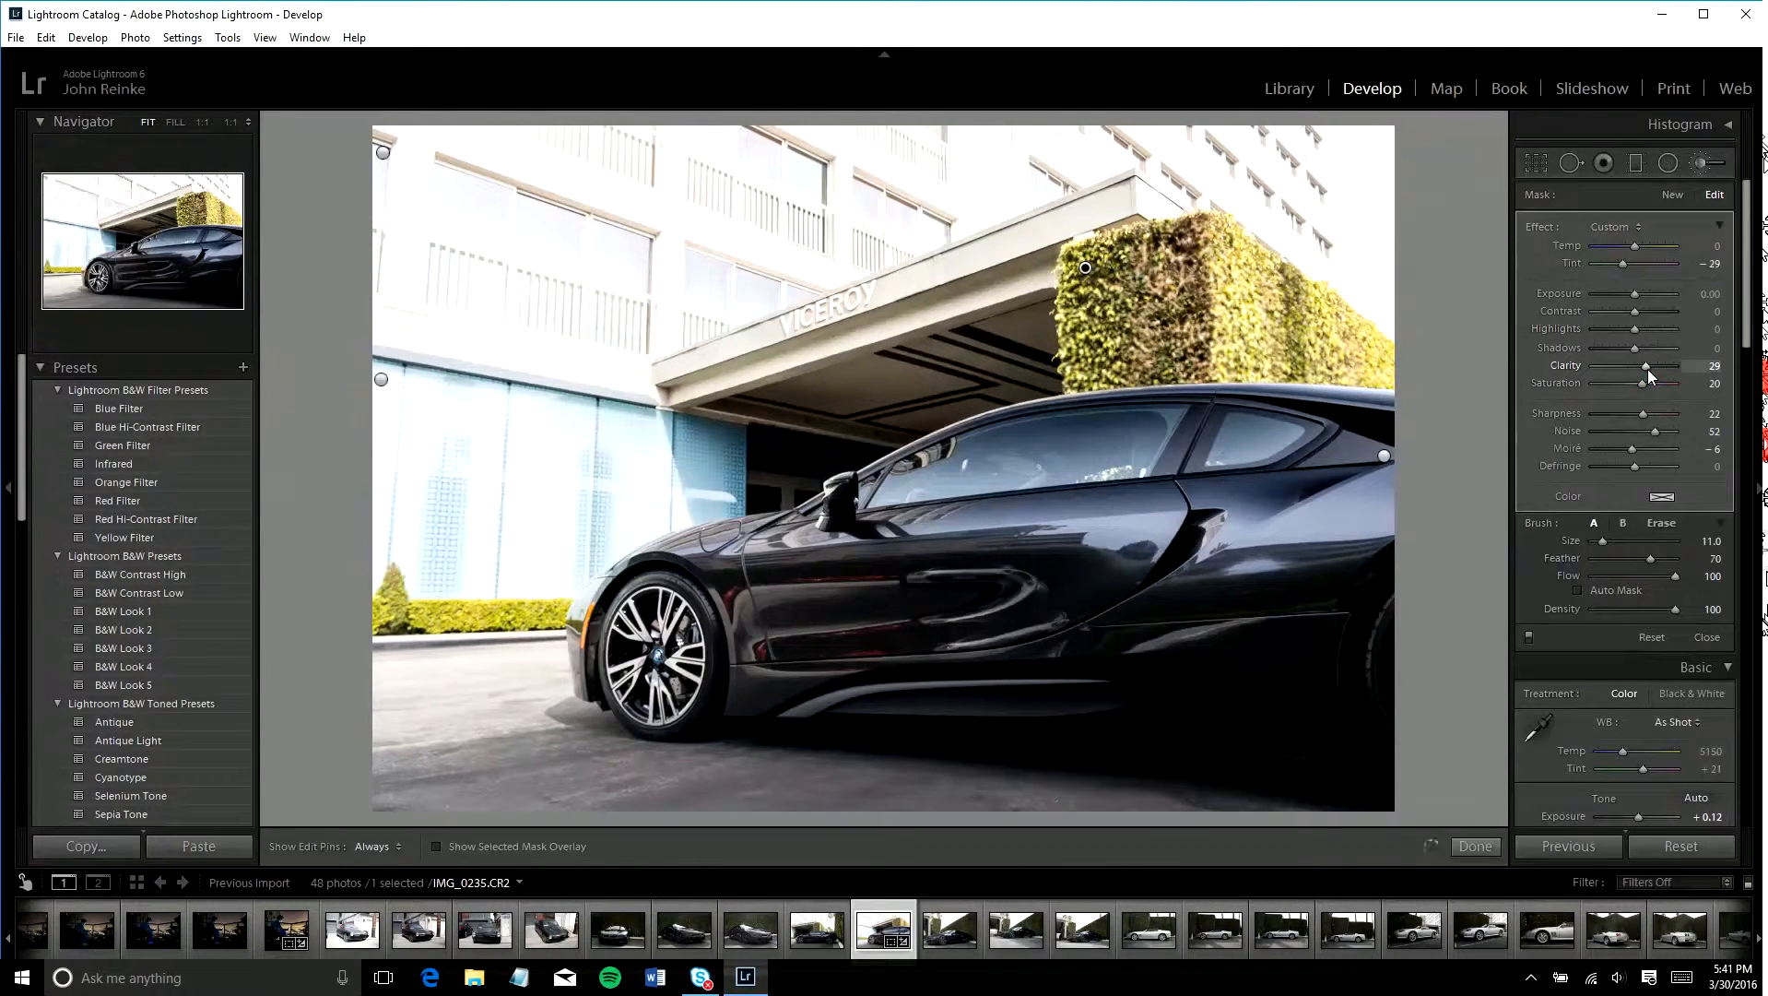
left_click(1644, 314)
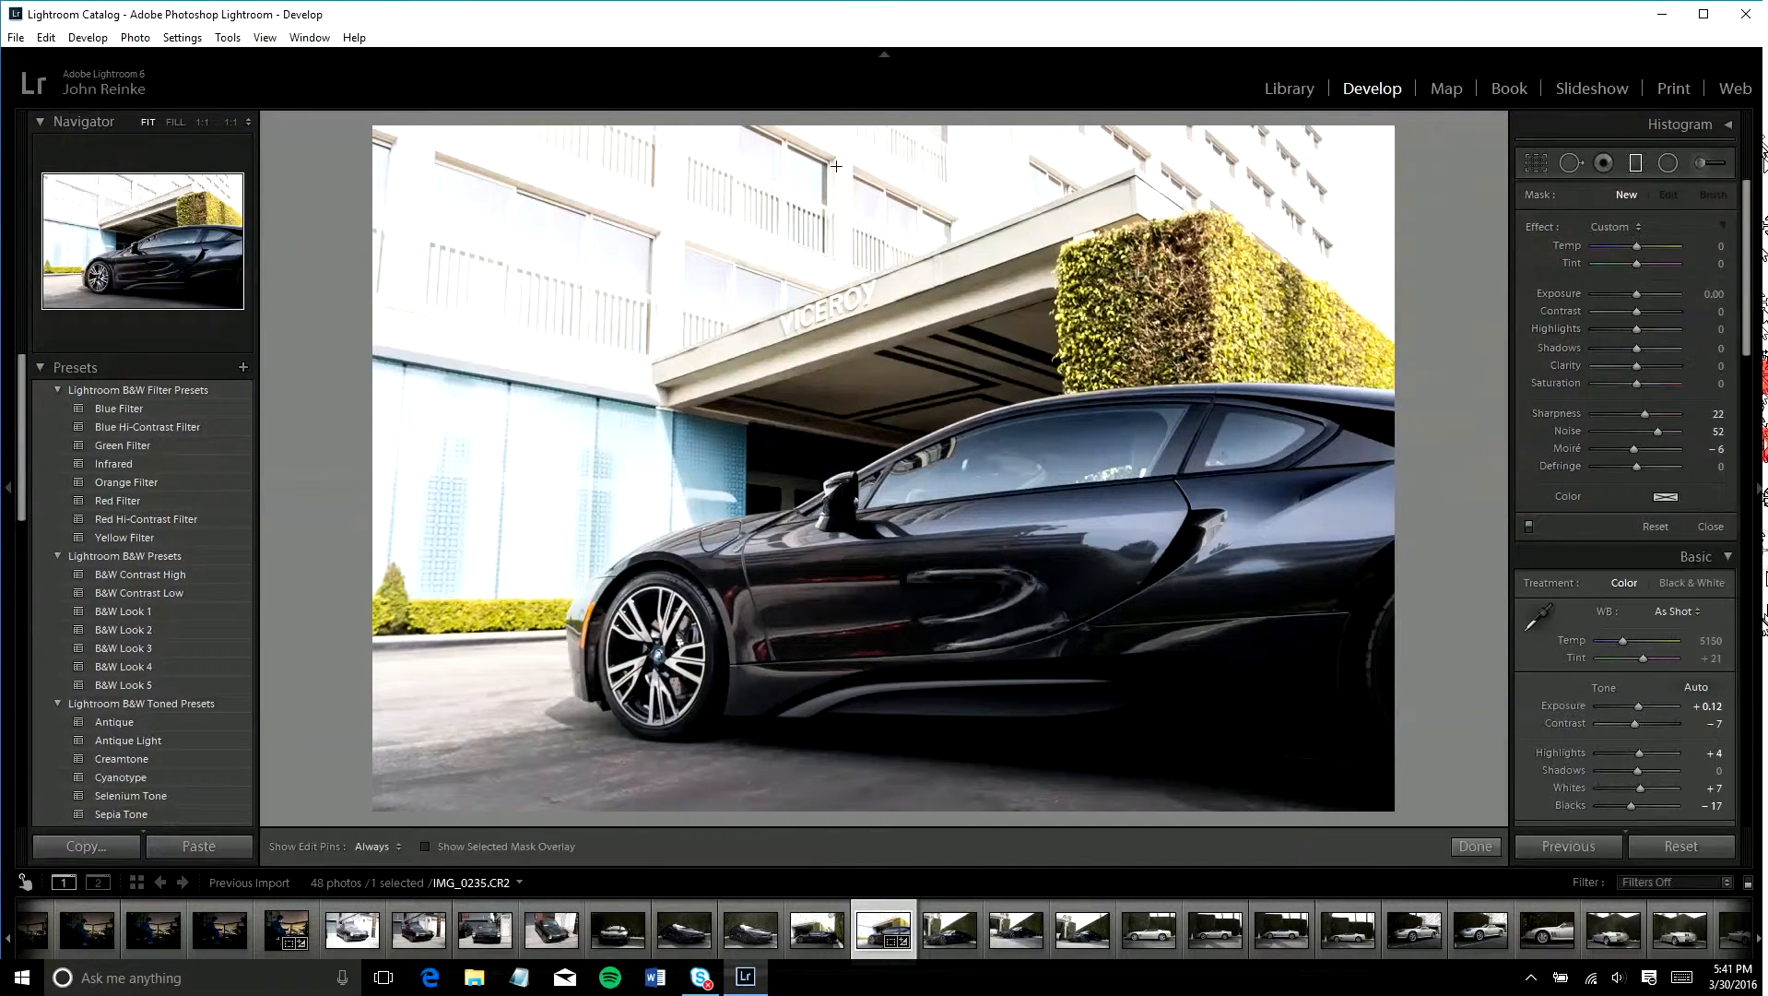
- Try a graduated filter over the upper half of the photo, adjusting its extent and position with the mask overlay shown
left_click_drag(830, 140, 840, 505)
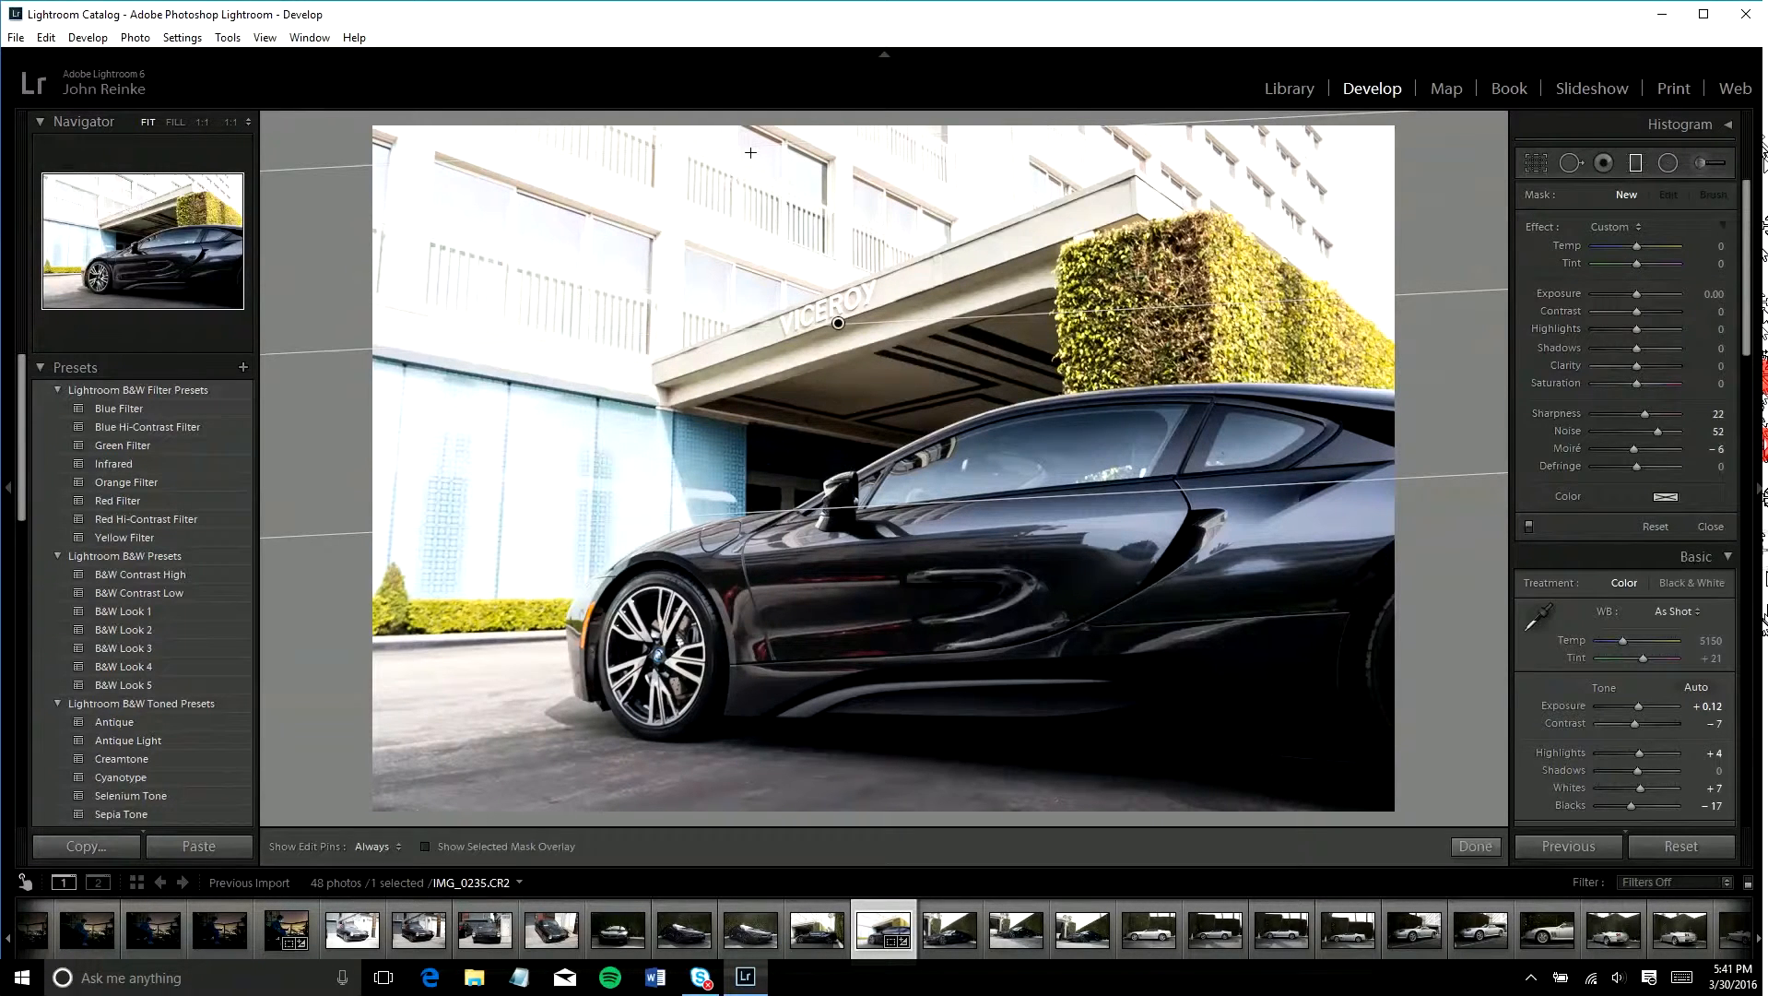
key("o")
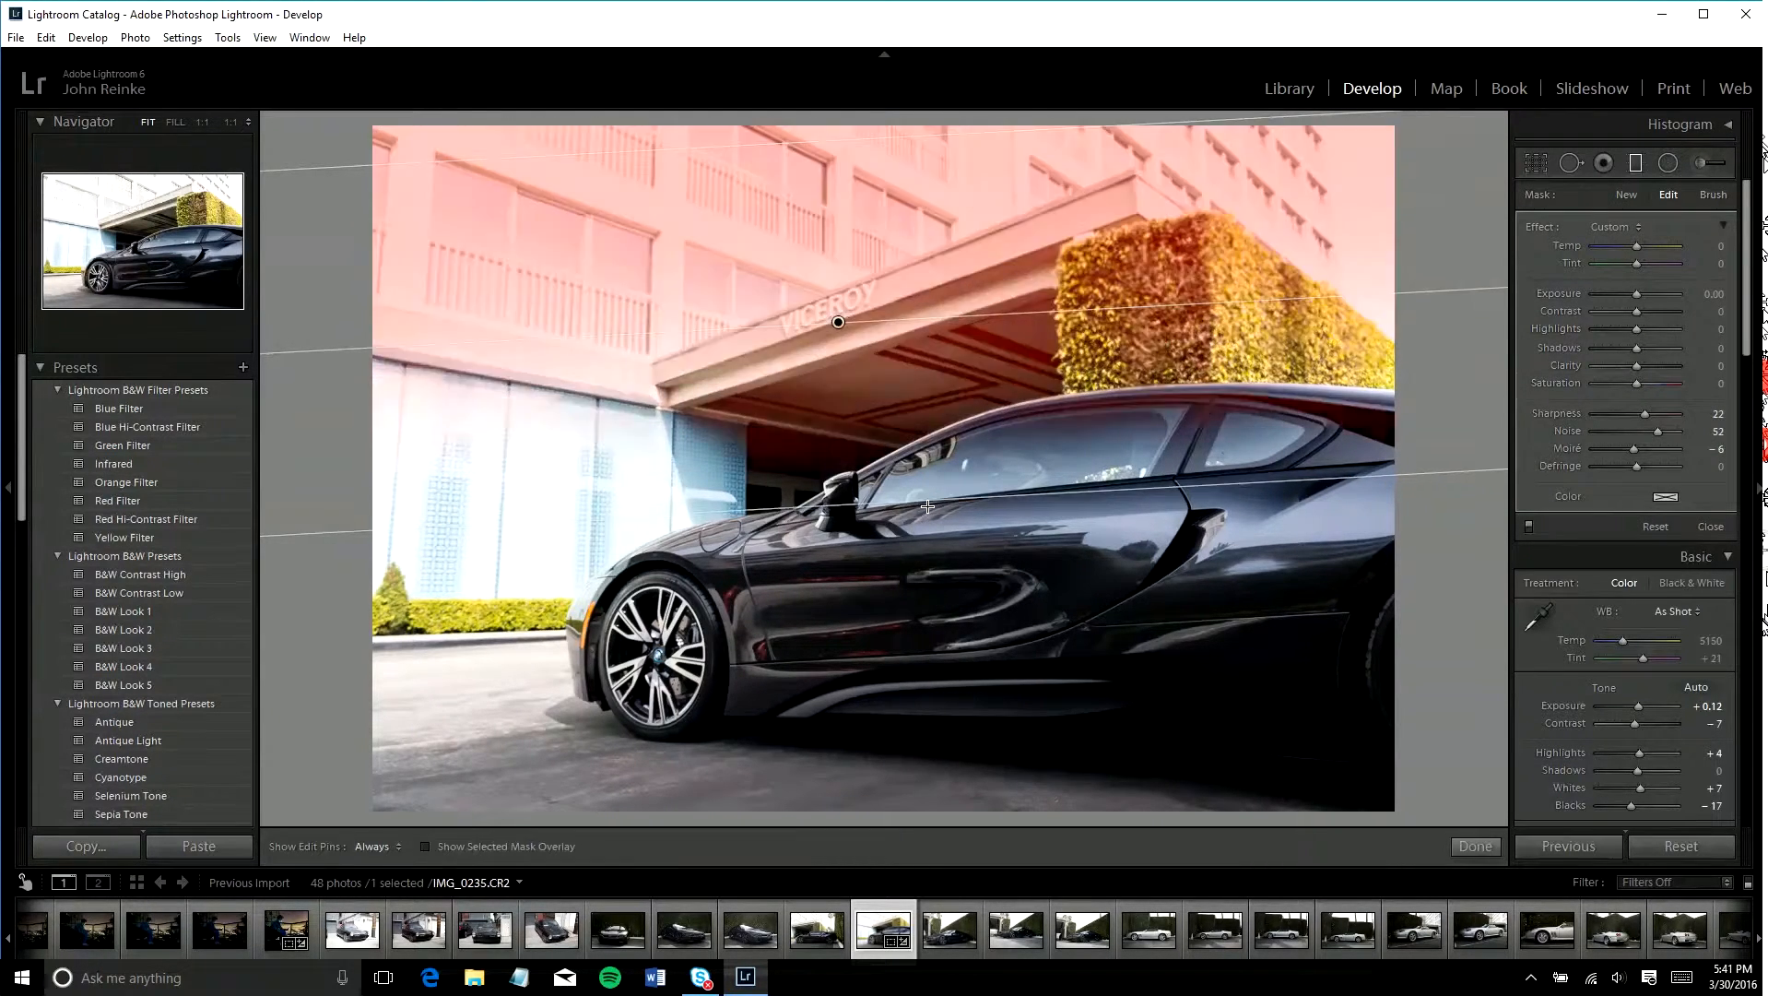
left_click_drag(925, 593, 927, 611)
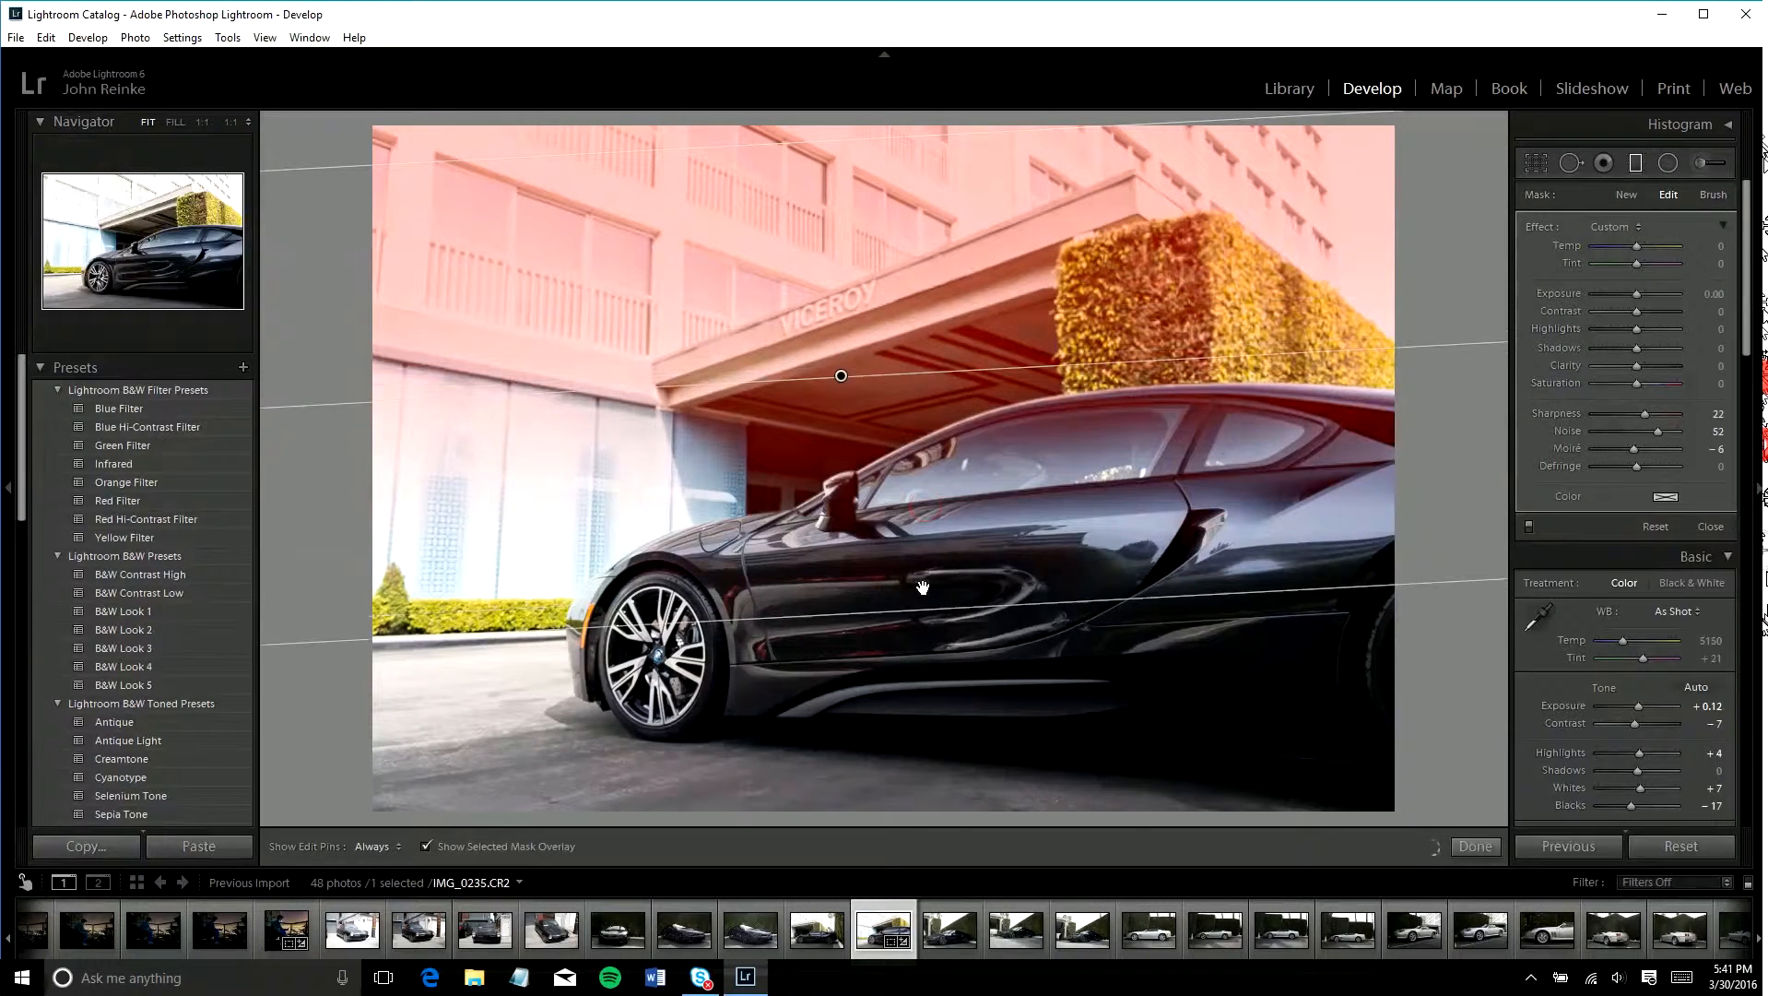
left_click_drag(885, 426, 899, 538)
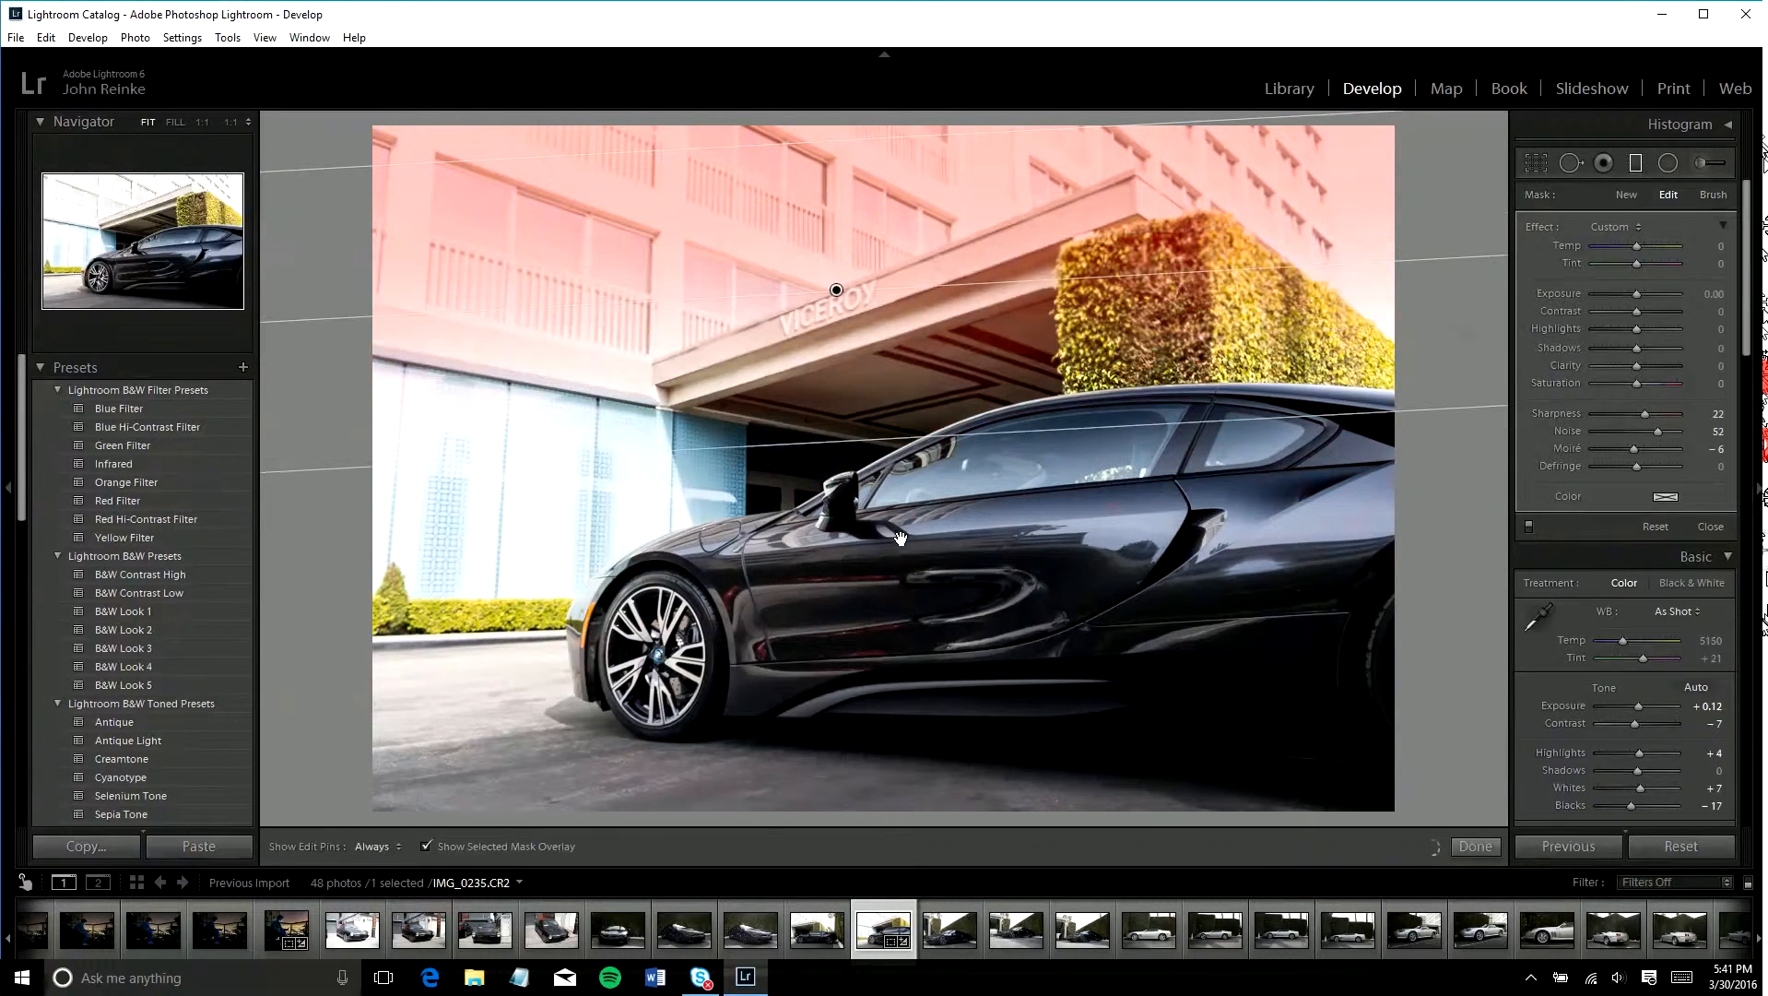
left_click_drag(839, 337, 840, 341)
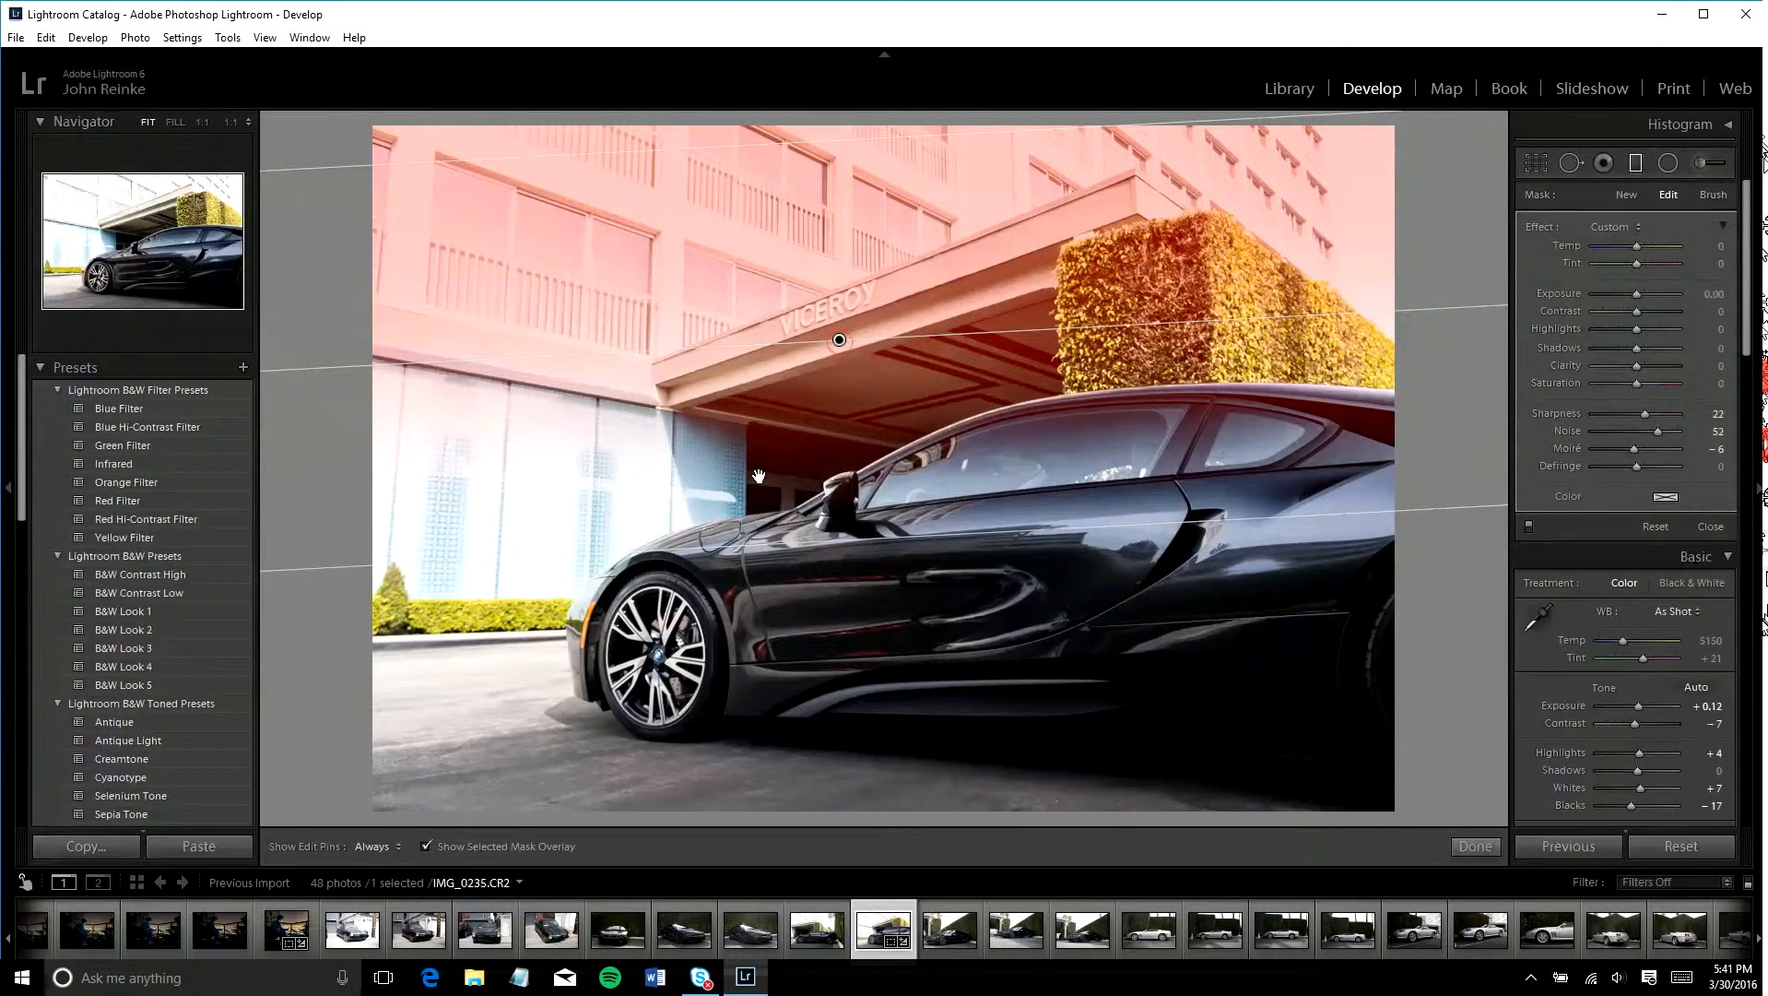
- Add a graduated filter from the photo's lower edge over the pavement and lower car, with Clarity 38 and raised Contrast
left_click_drag(849, 809, 770, 543)
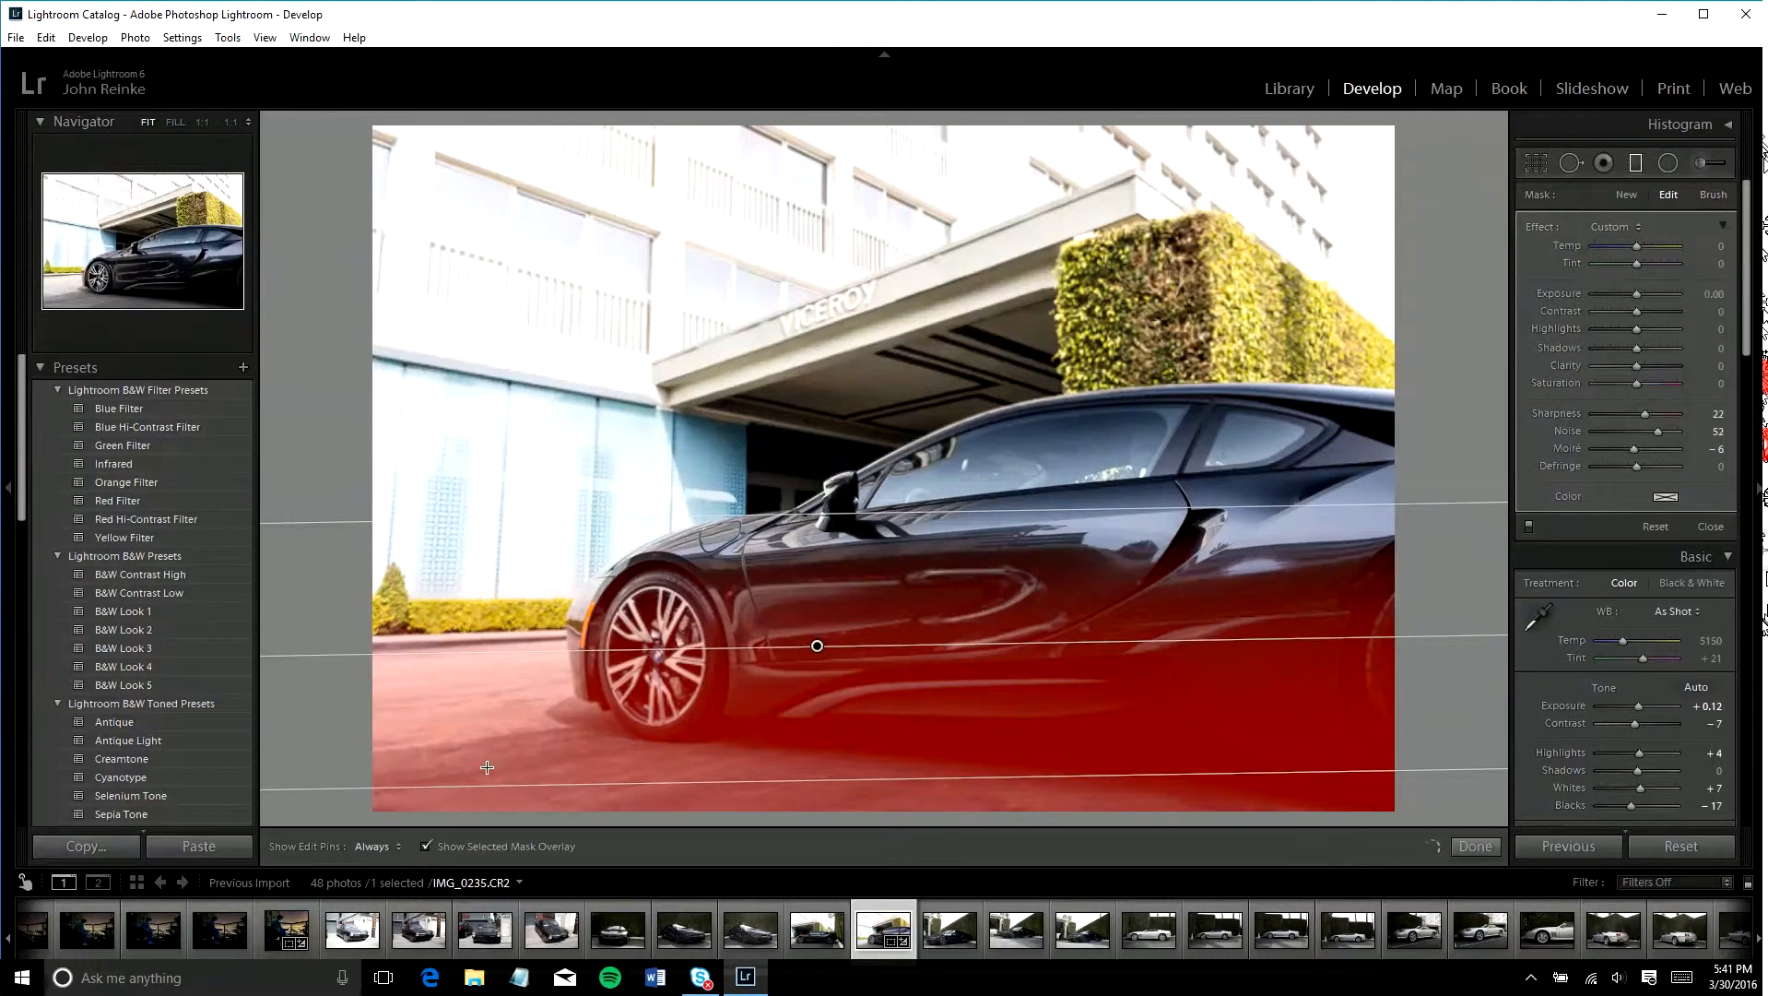
left_click_drag(900, 779, 893, 825)
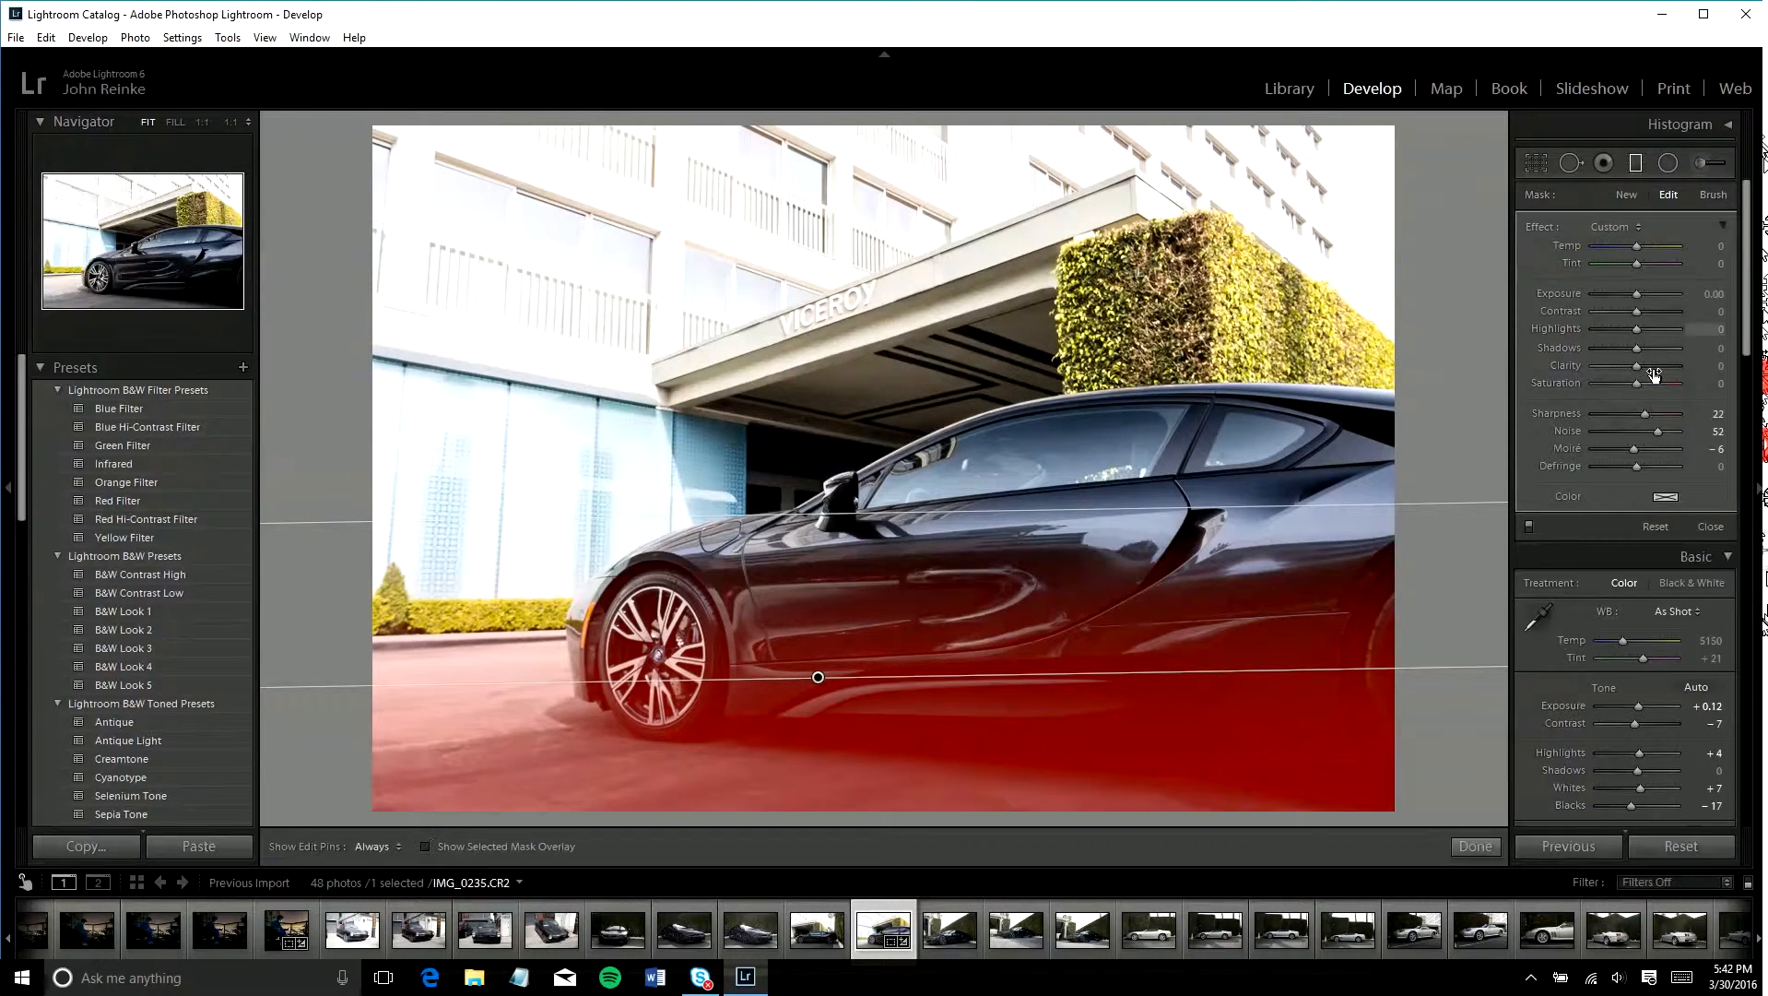
key("o")
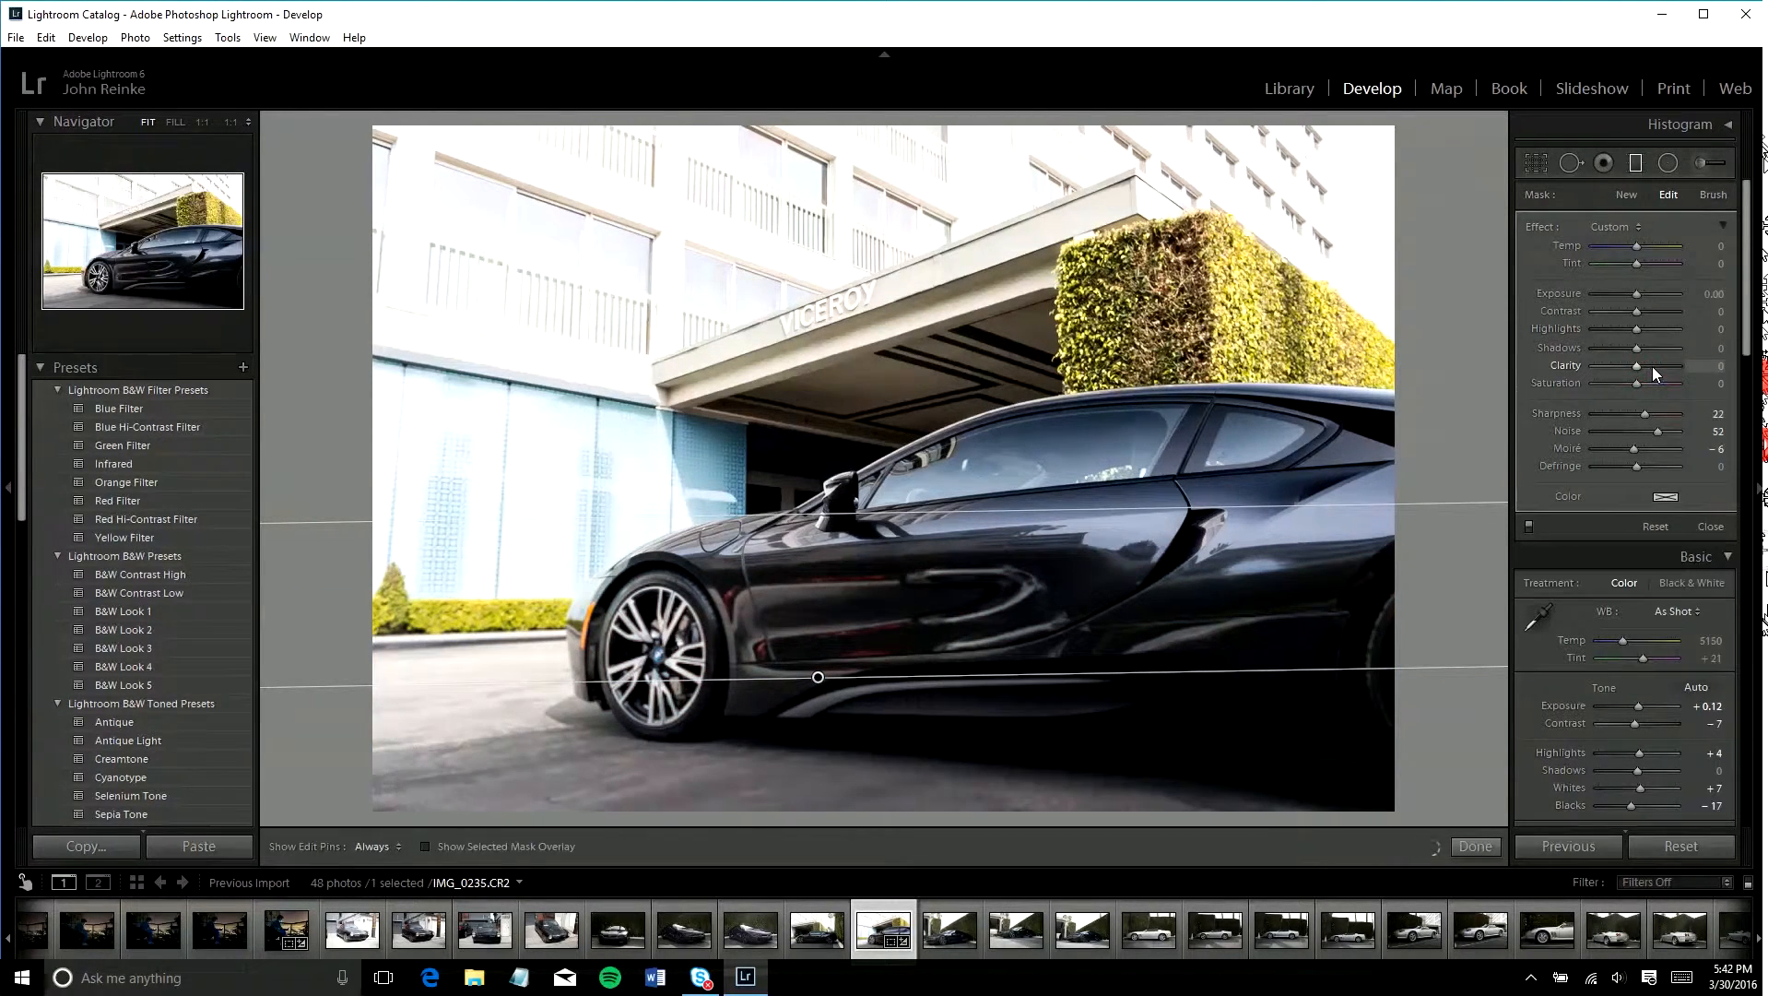
left_click(1652, 366)
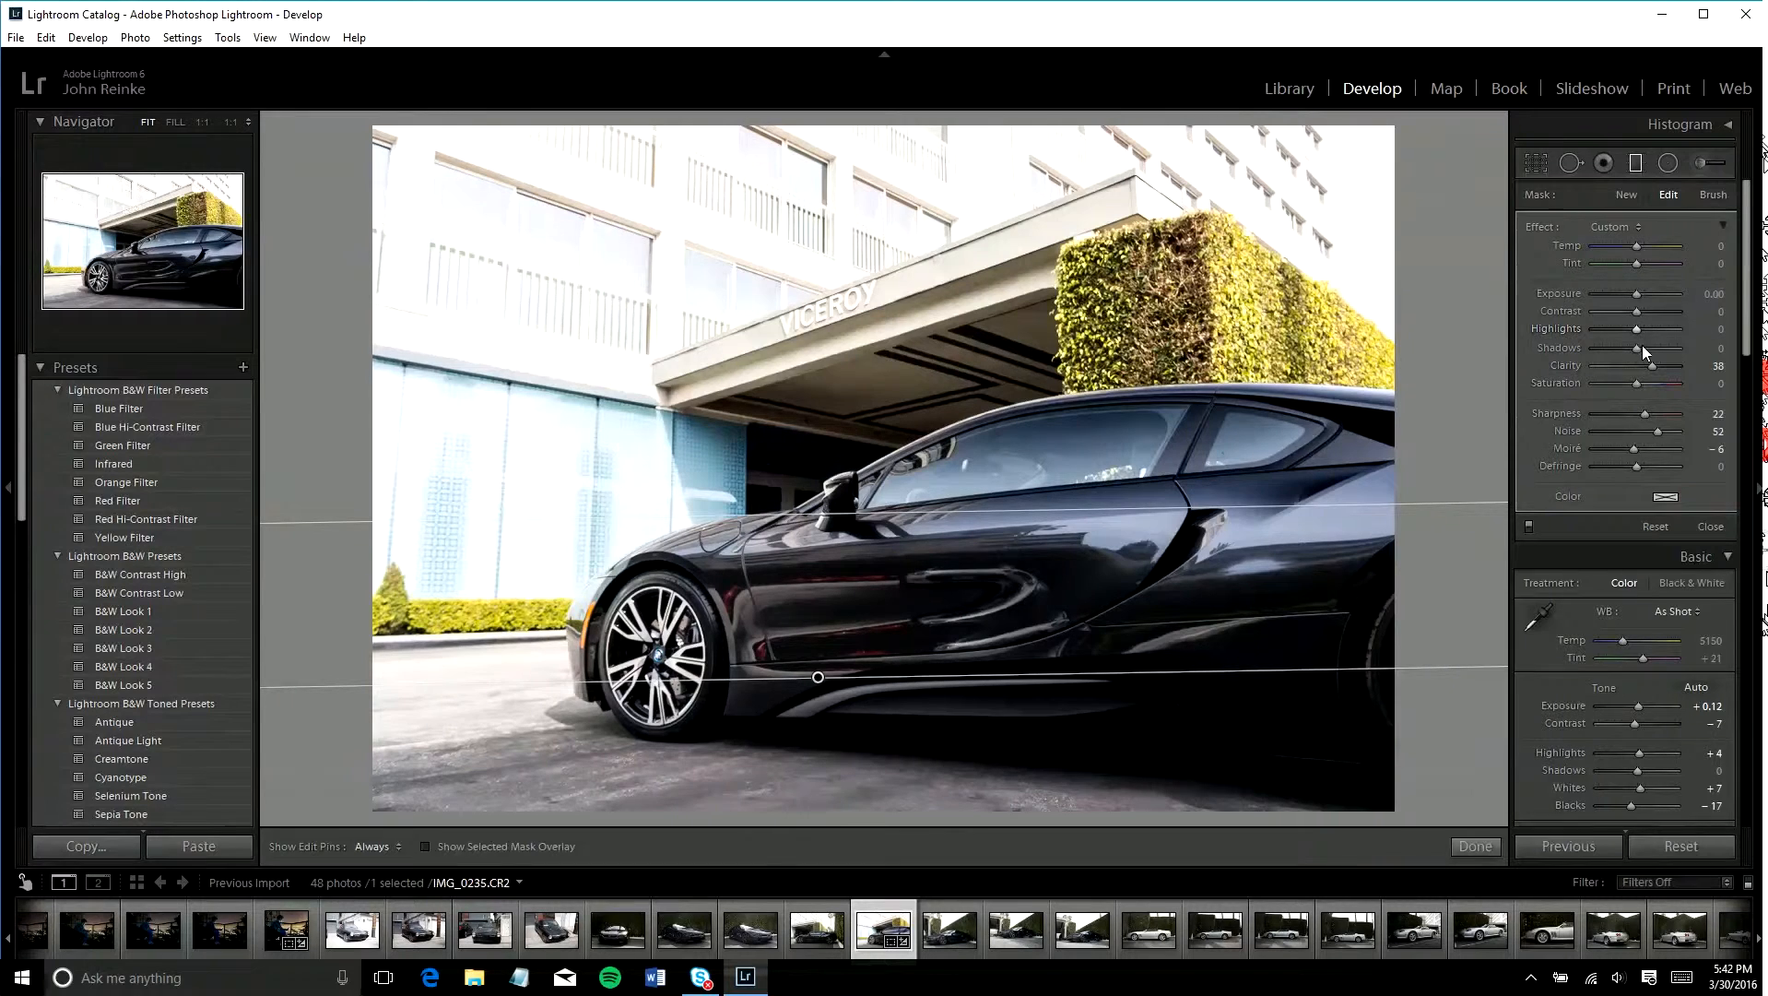
left_click(1645, 315)
- Reopen the building's brush mask and set its Contrast to 33, Highlights to −40 and Clarity to 54
left_click(1704, 163)
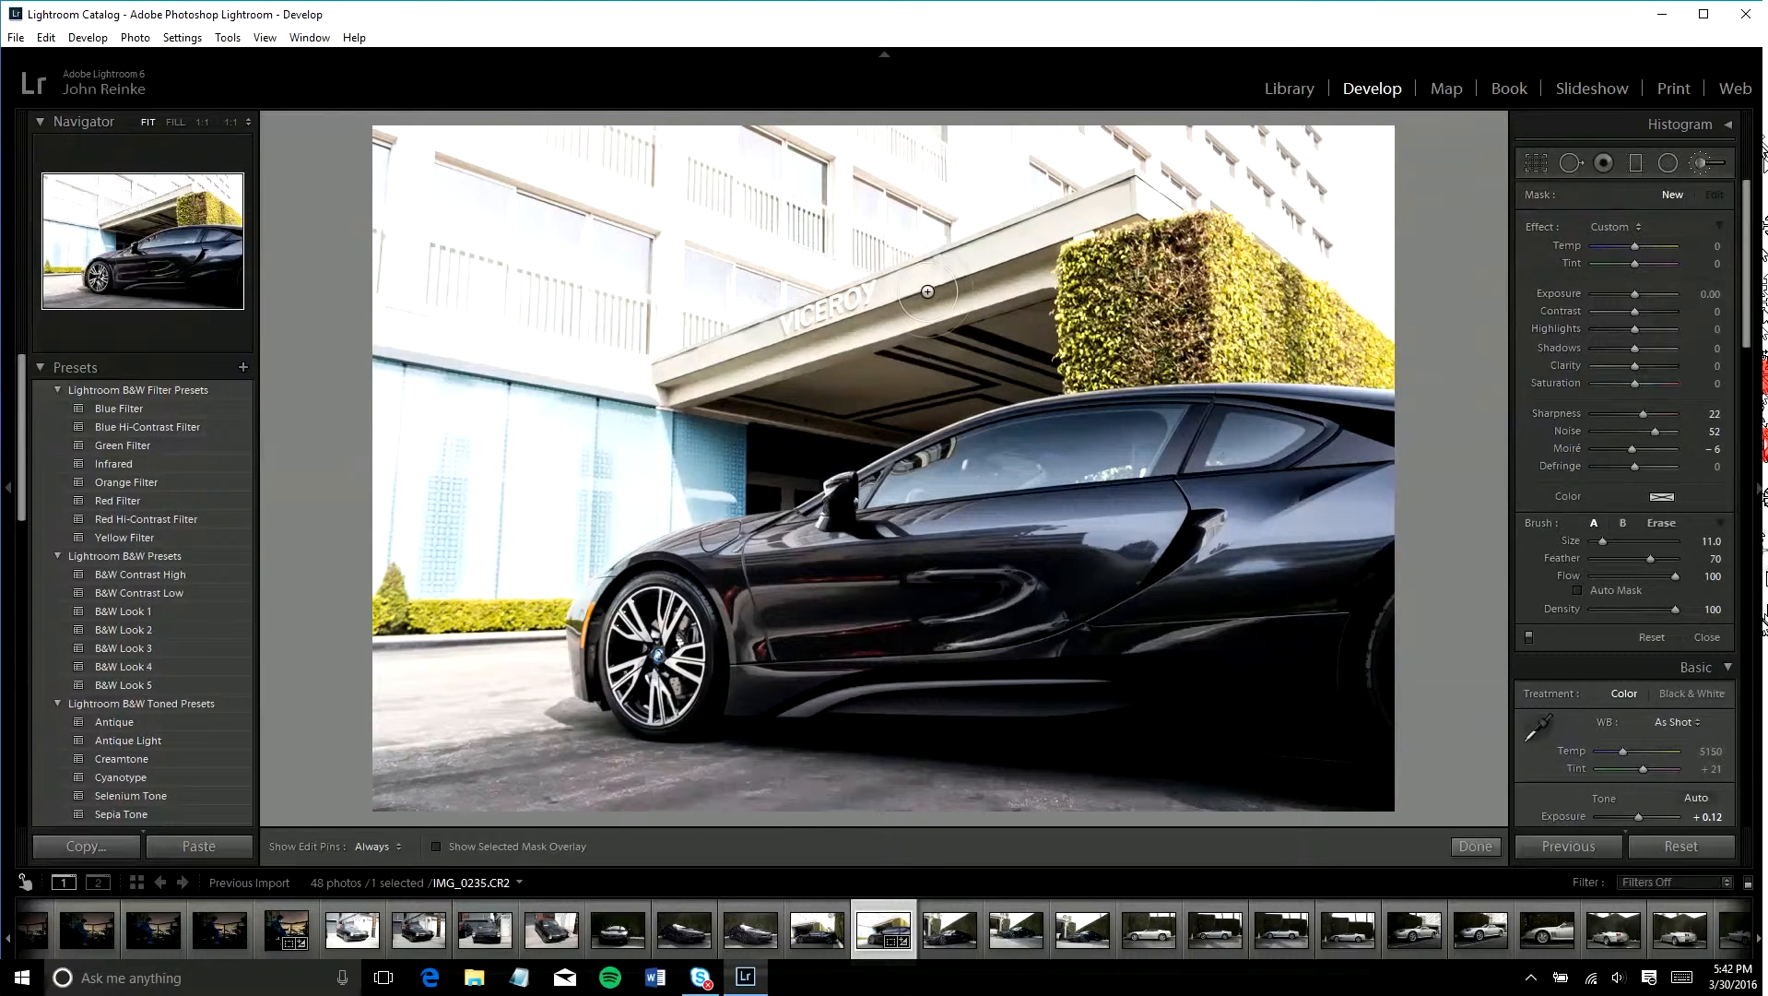
left_click(1697, 164)
left_click(1697, 164)
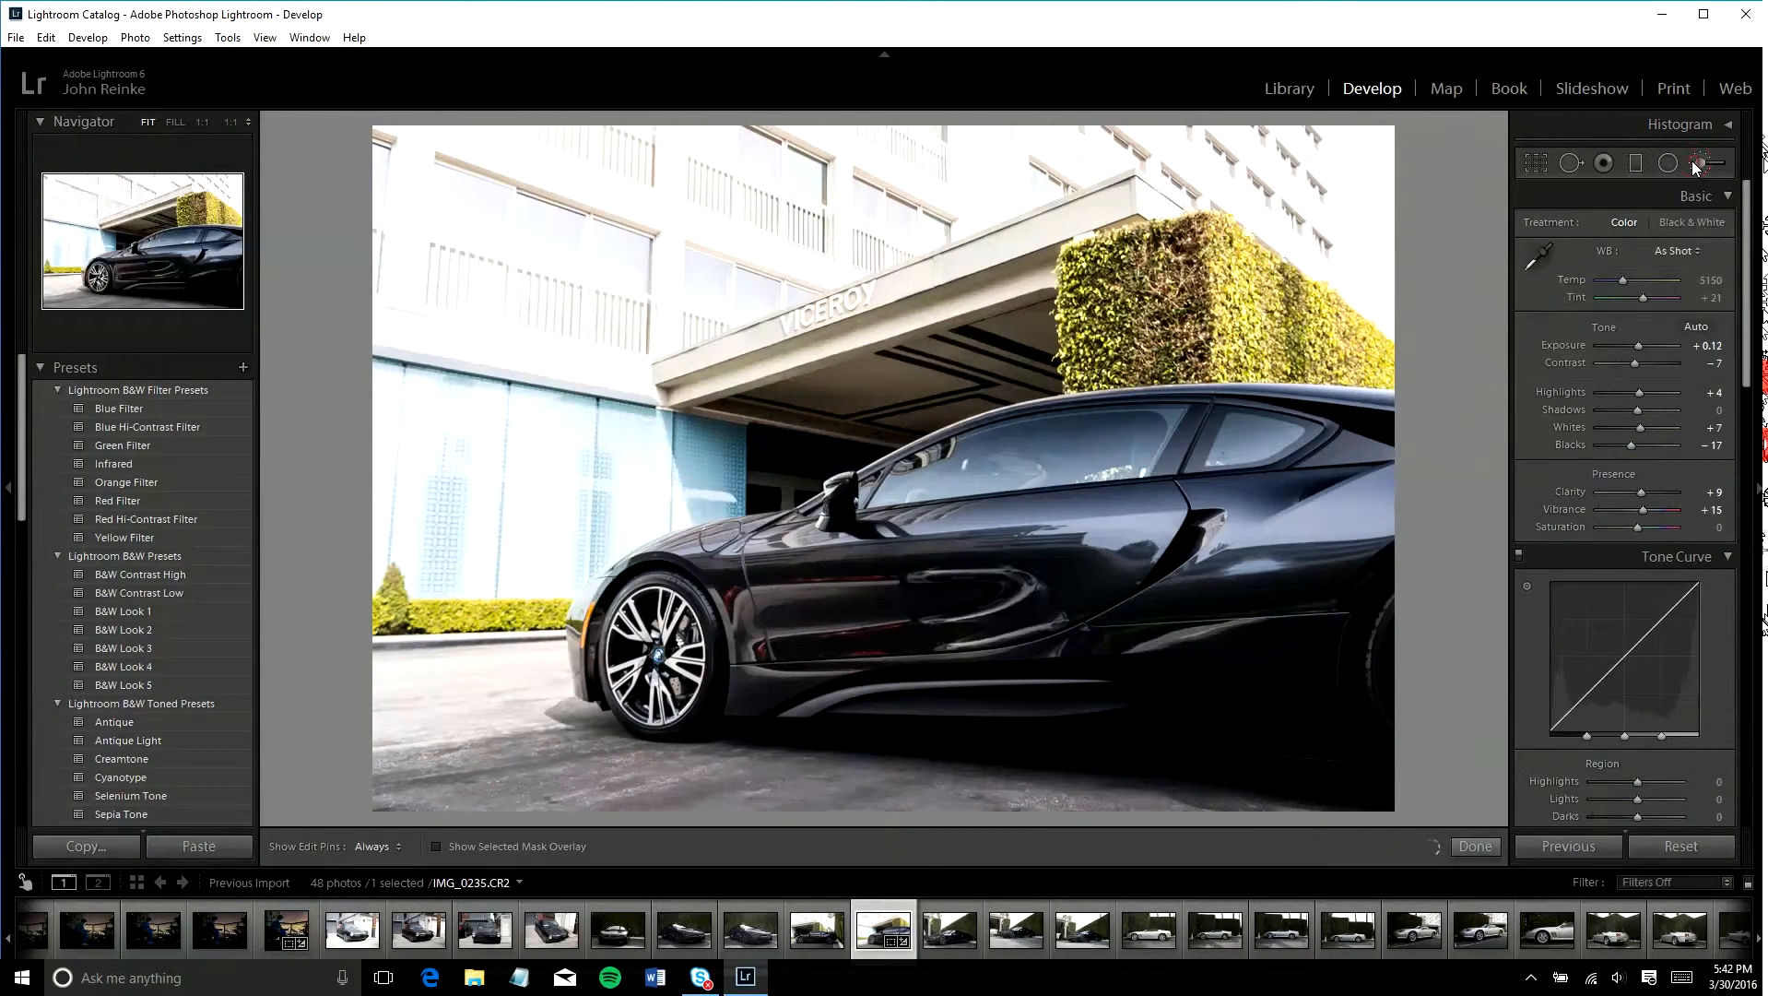
left_click(385, 153)
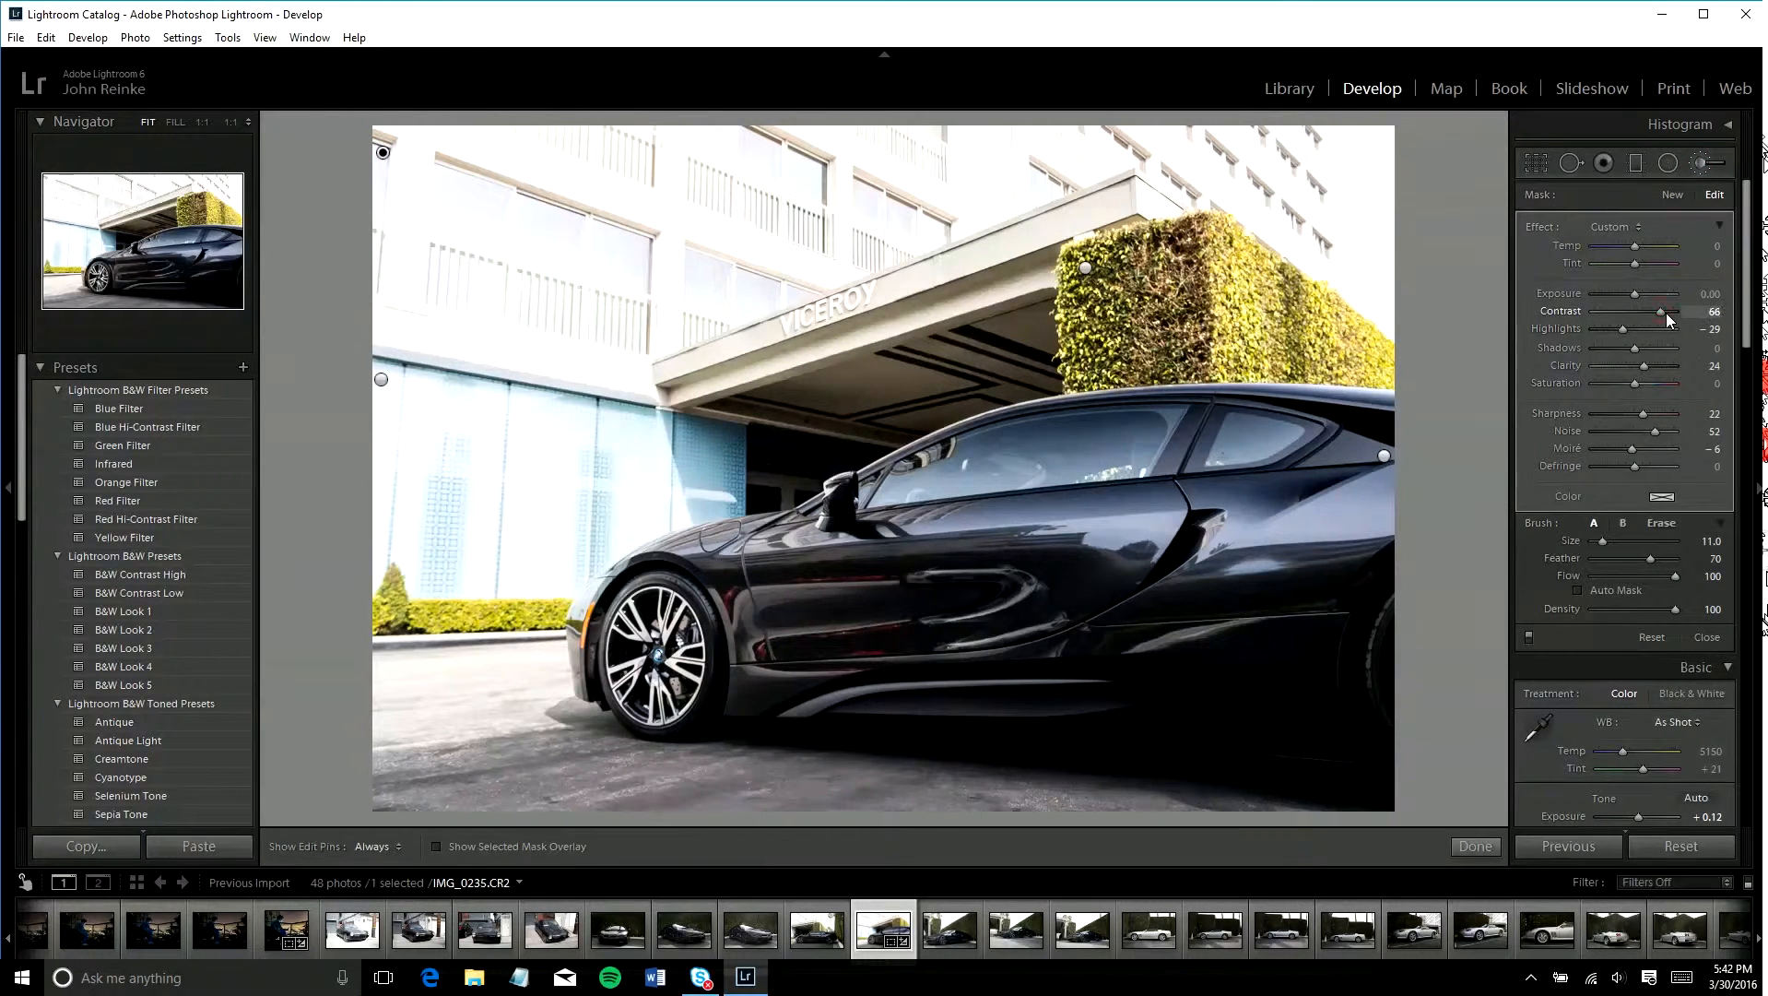
left_click_drag(1651, 310, 1648, 310)
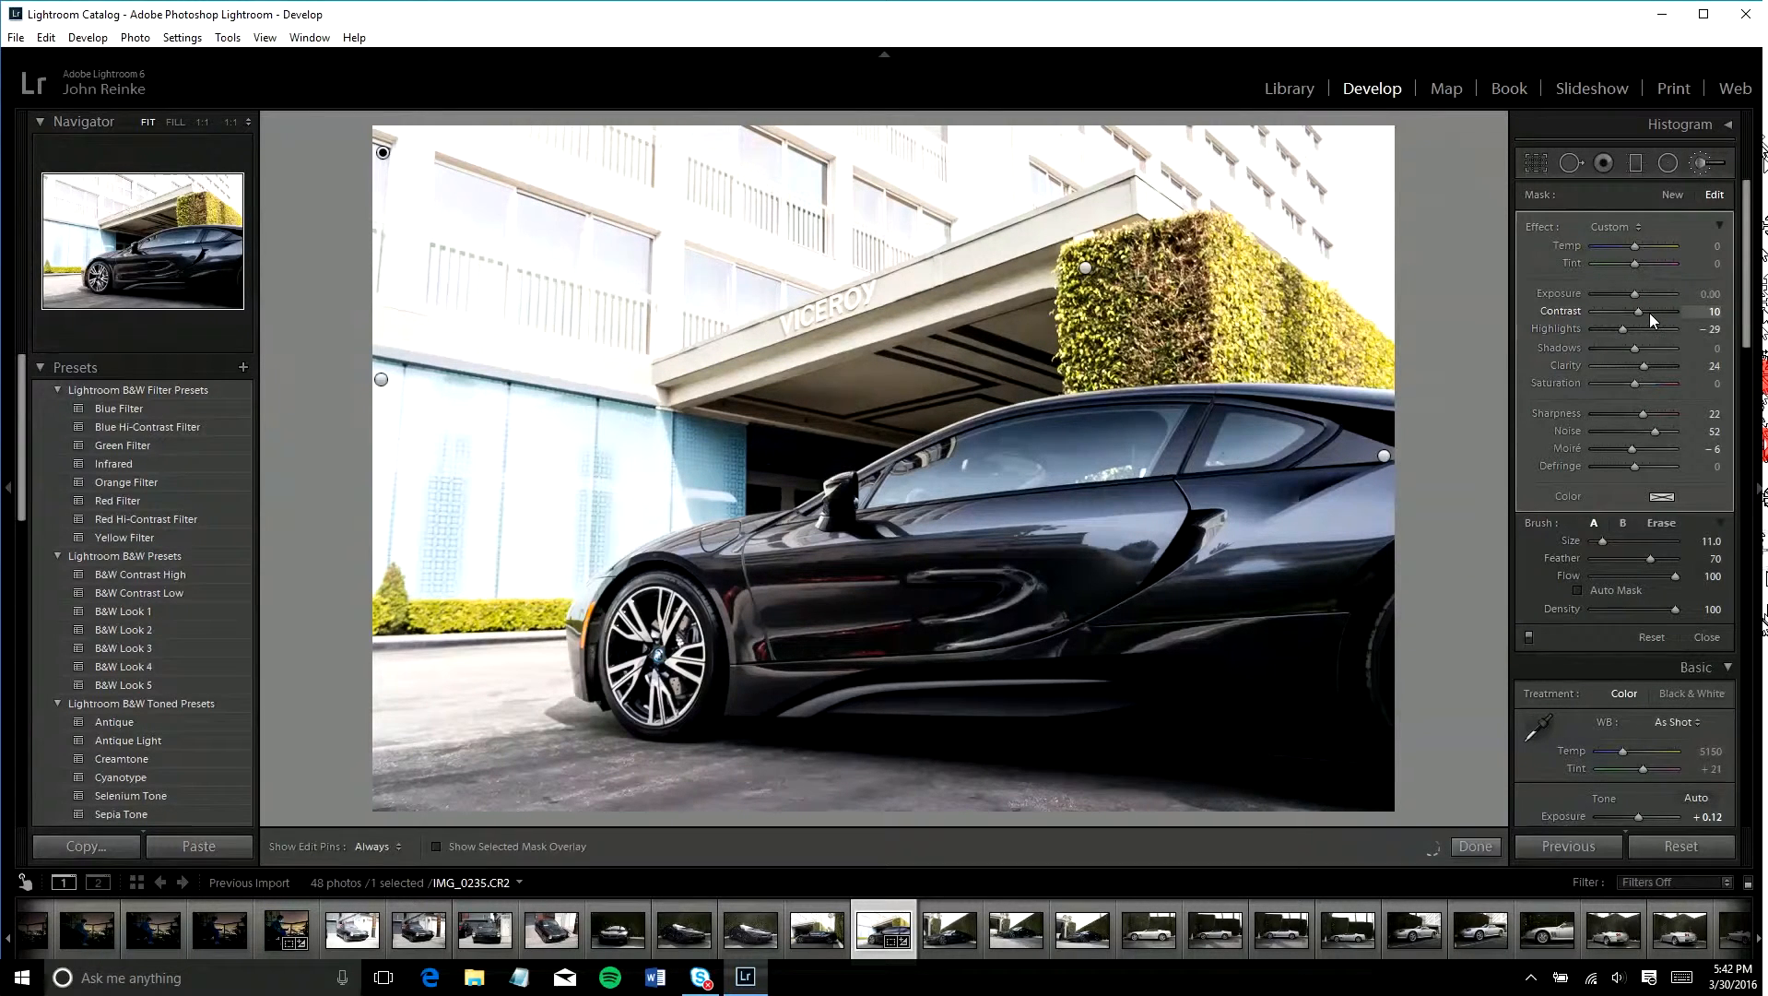
left_click_drag(1624, 329, 1615, 329)
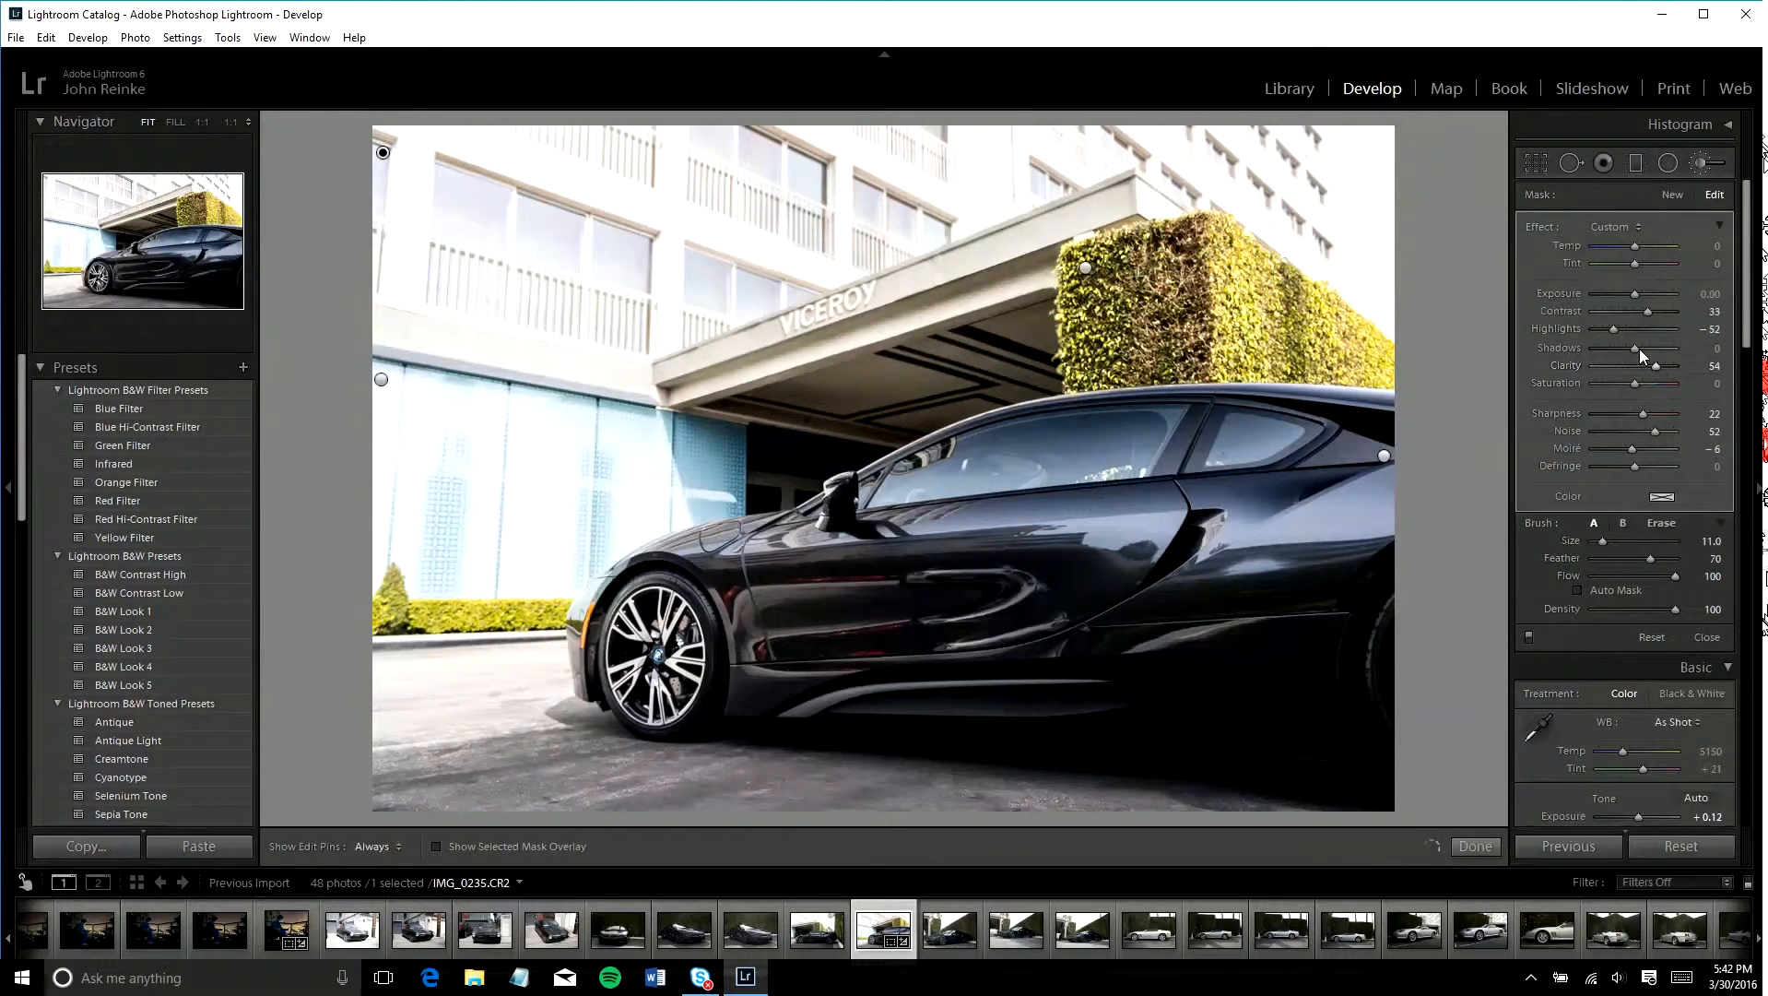
left_click(1623, 327)
left_click(1619, 334)
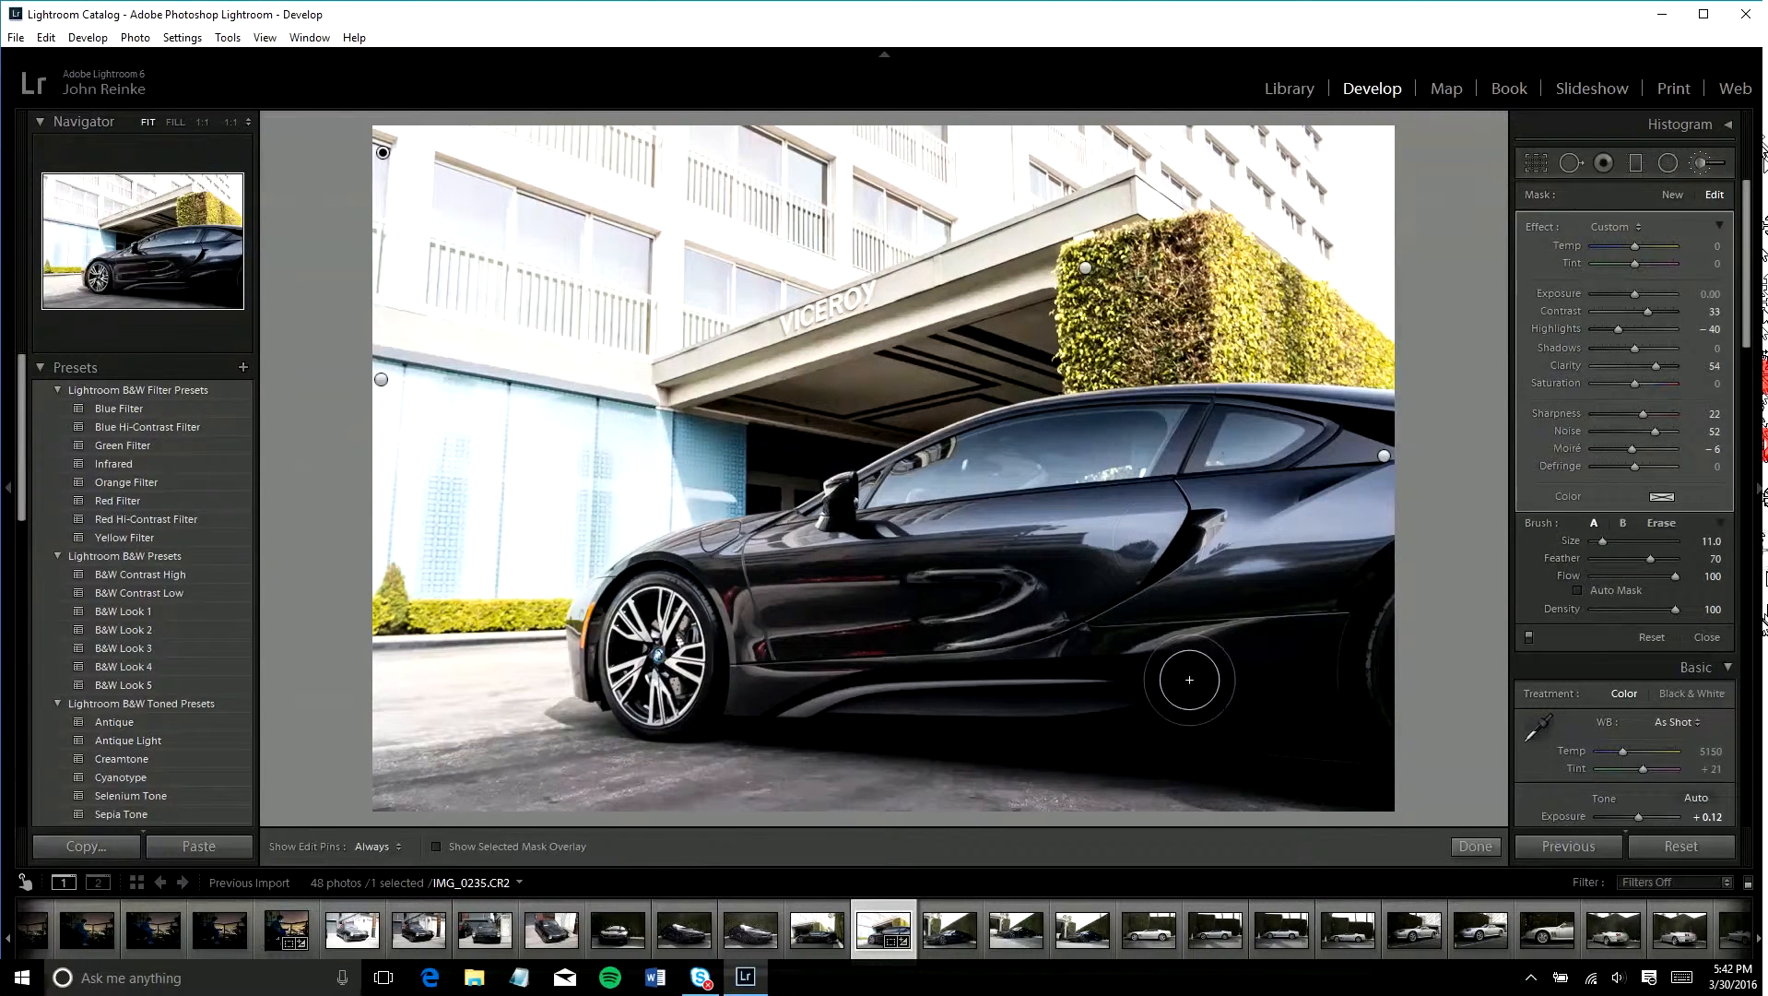
- Start a new brush mask with feather 0 and inspect the car's side mirror and rear window up close
left_click(1669, 196)
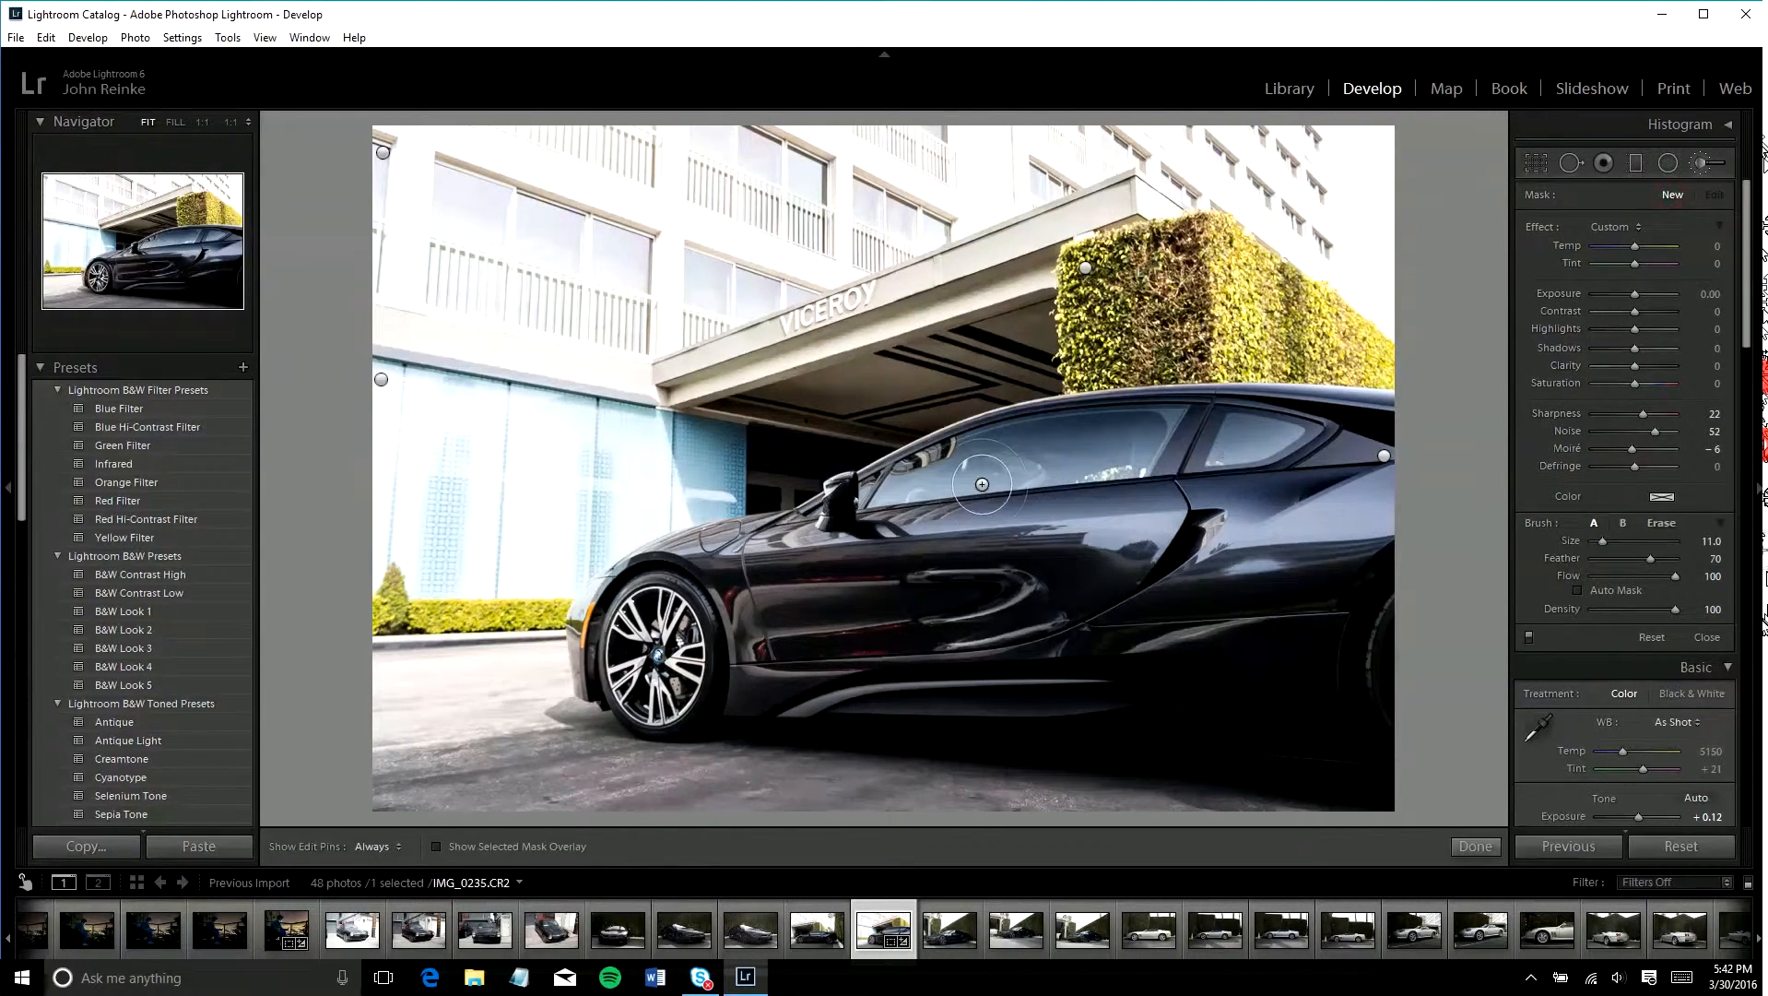
scroll(915, 470, "down", 7)
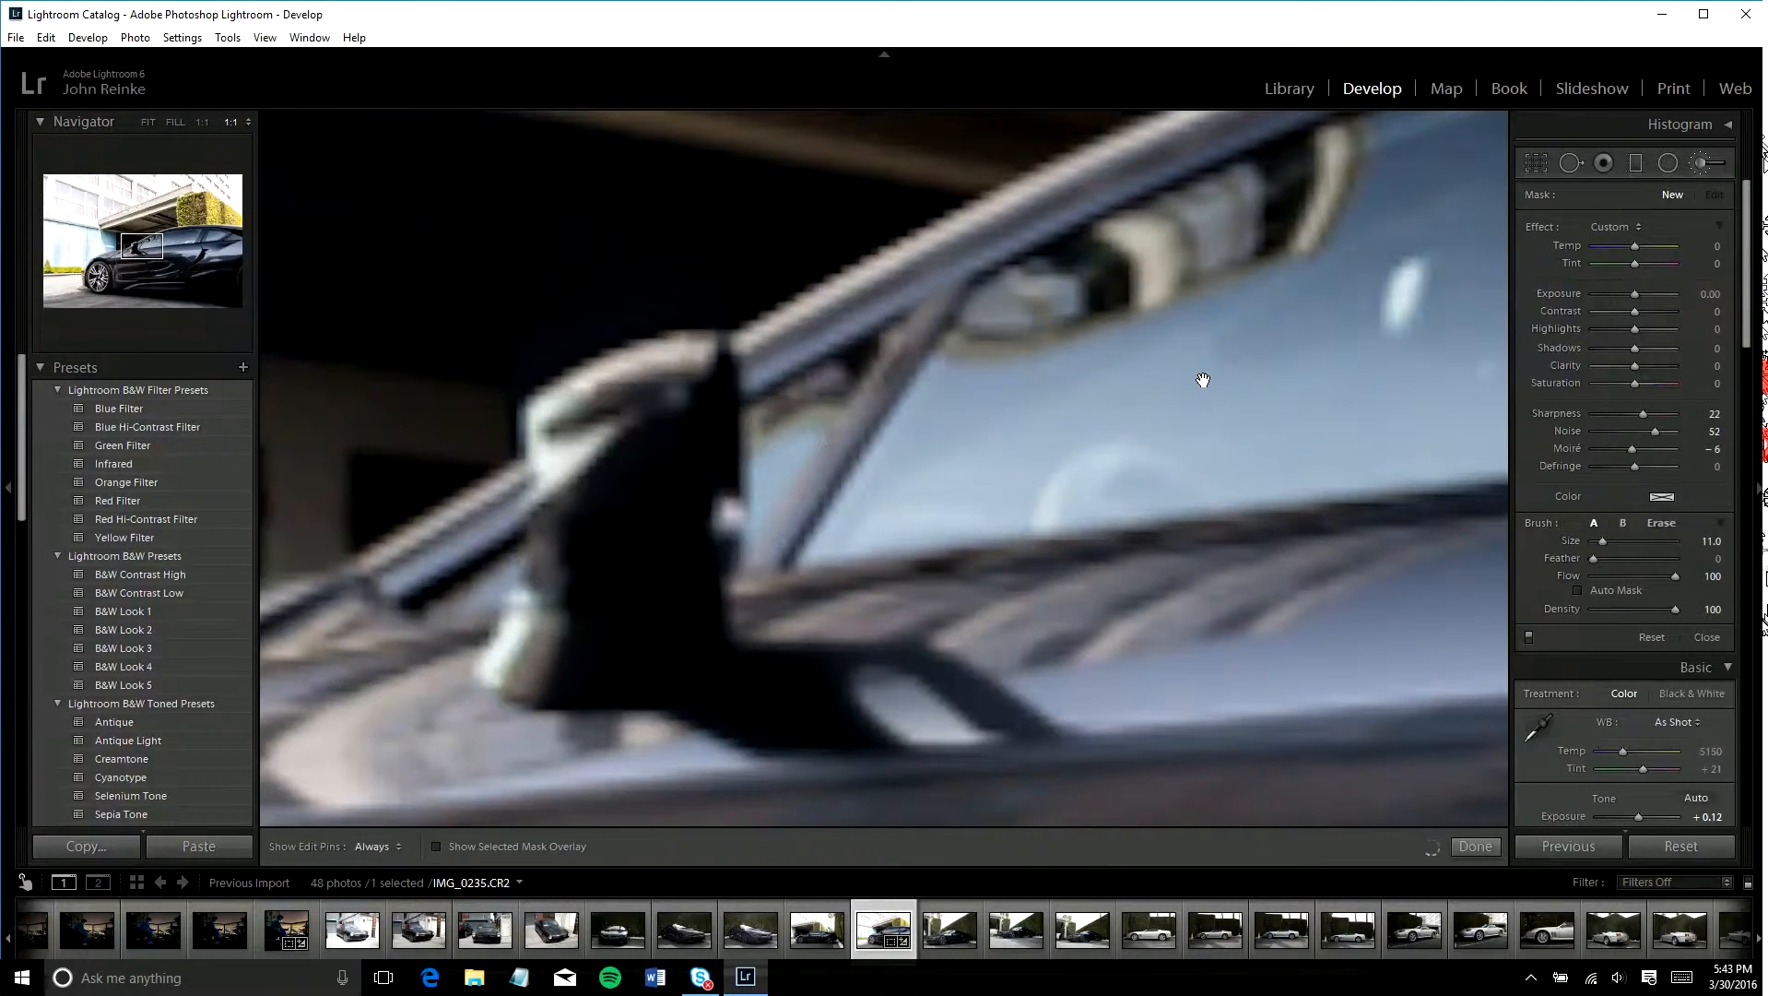
key("z")
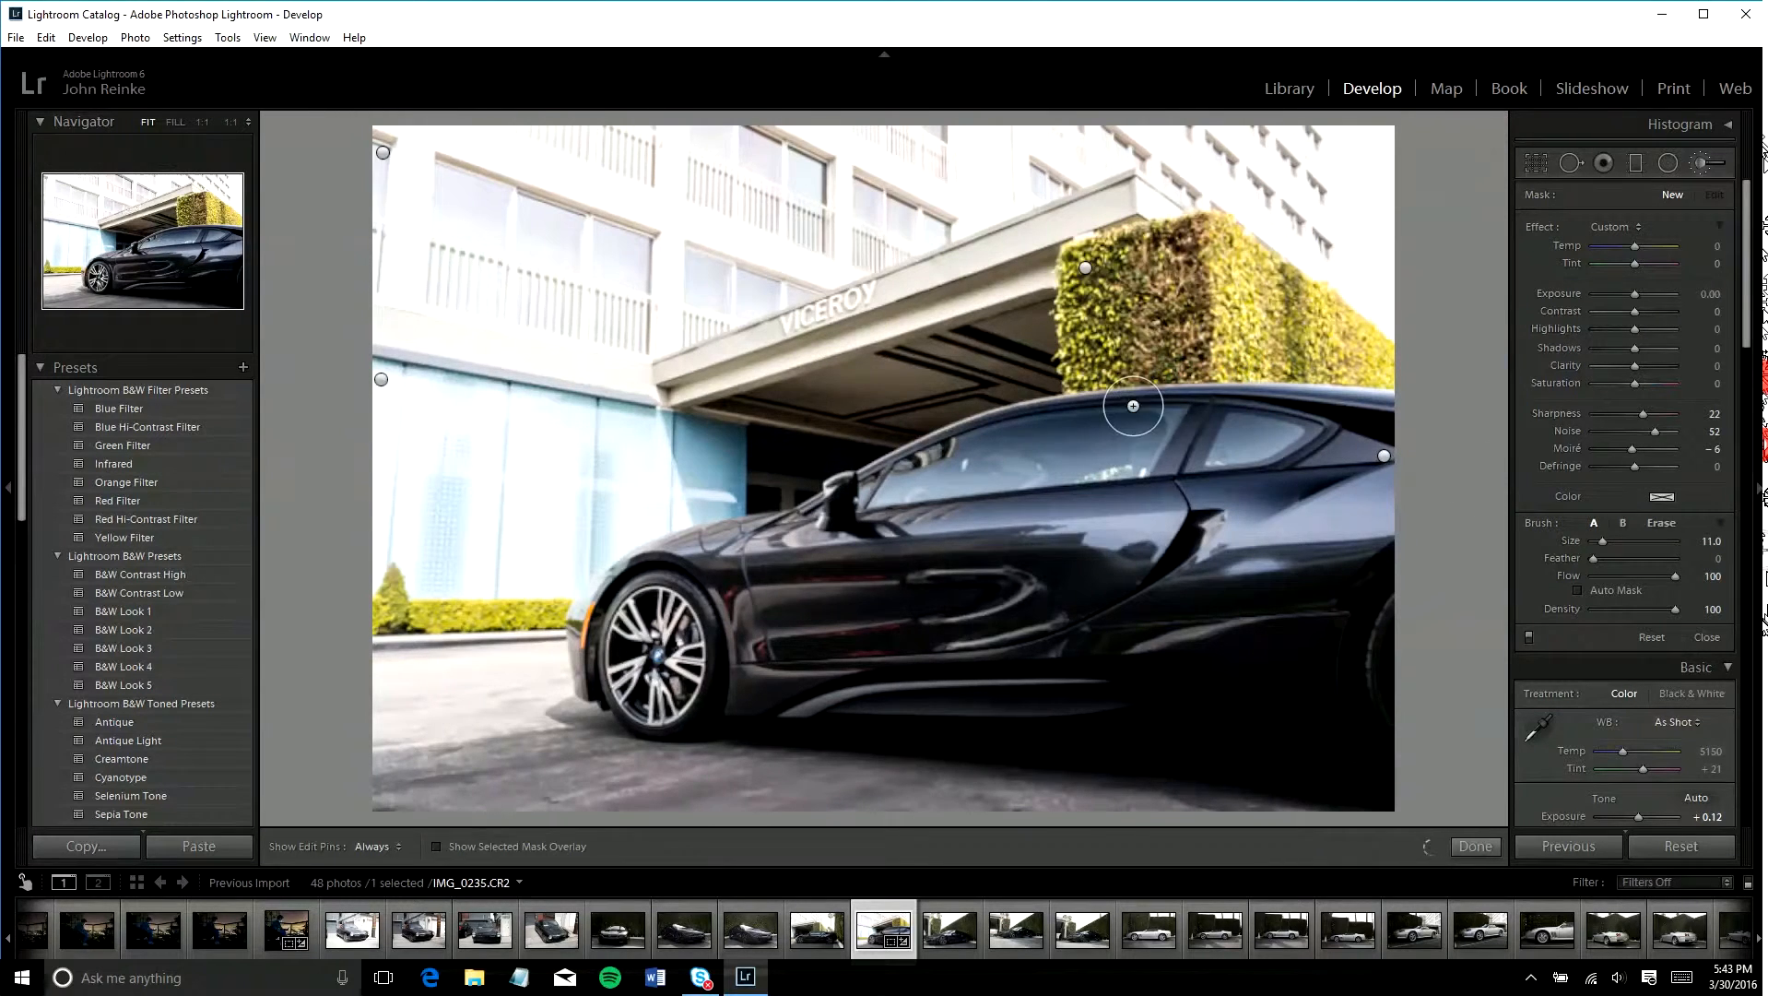
key("z")
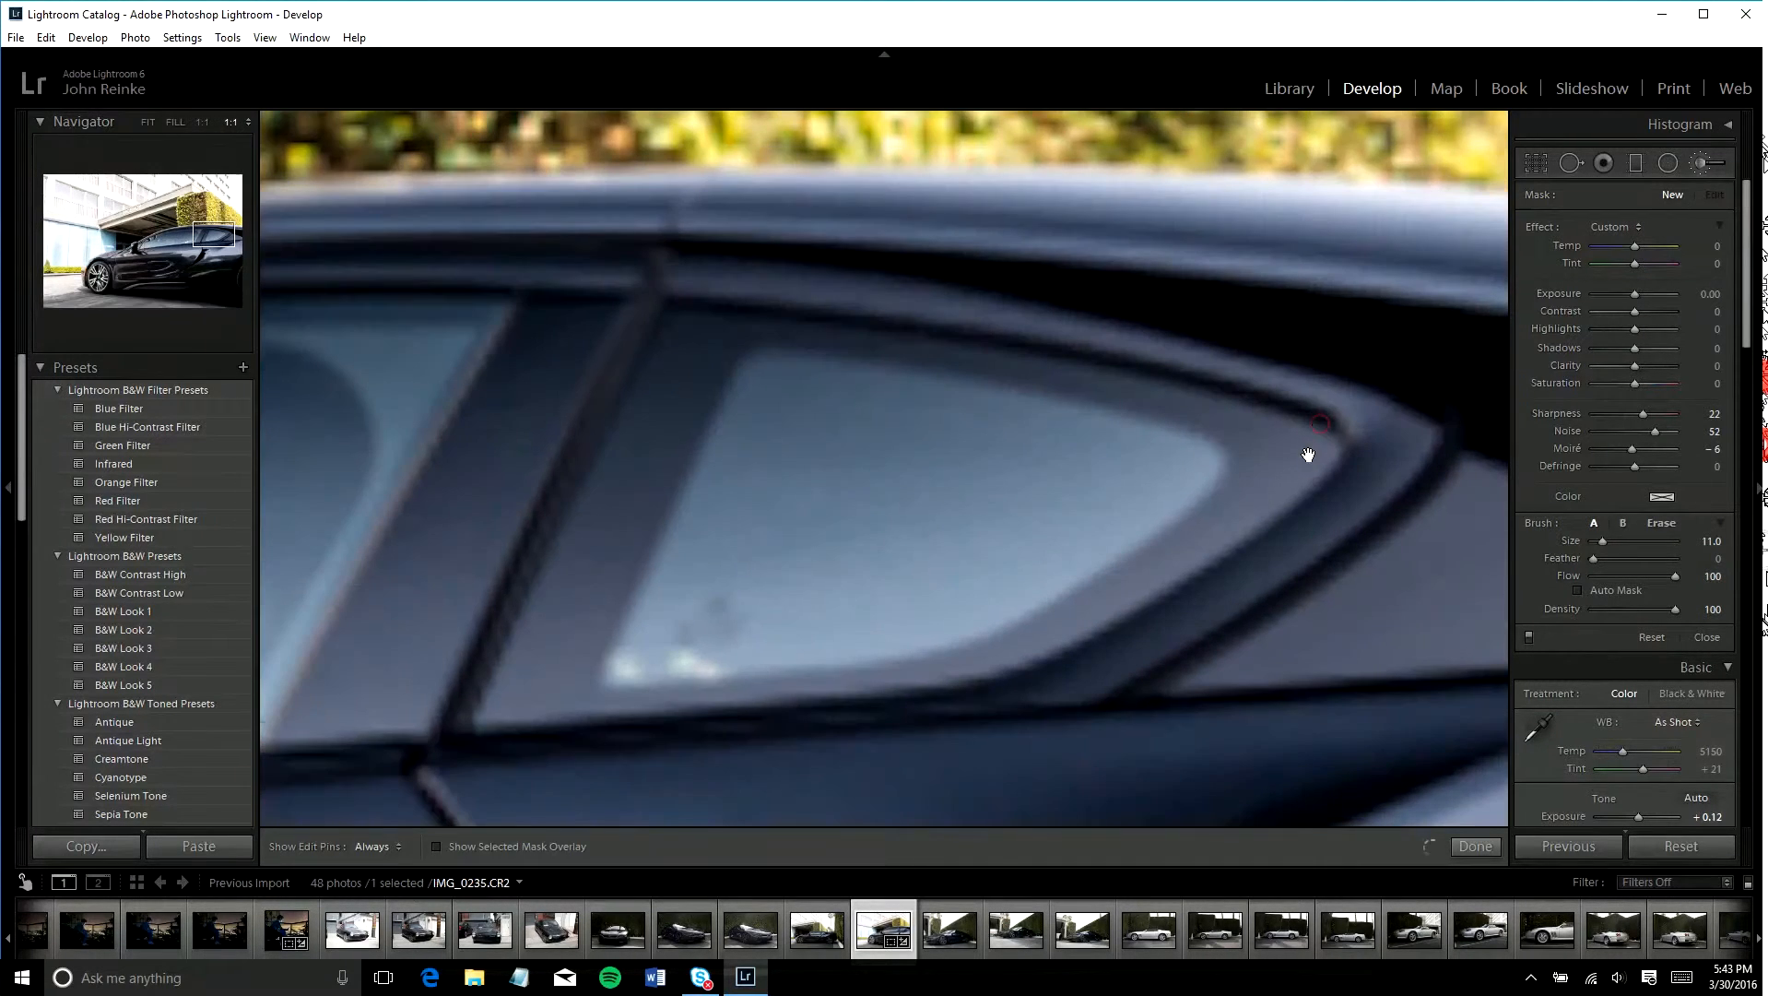
key("z")
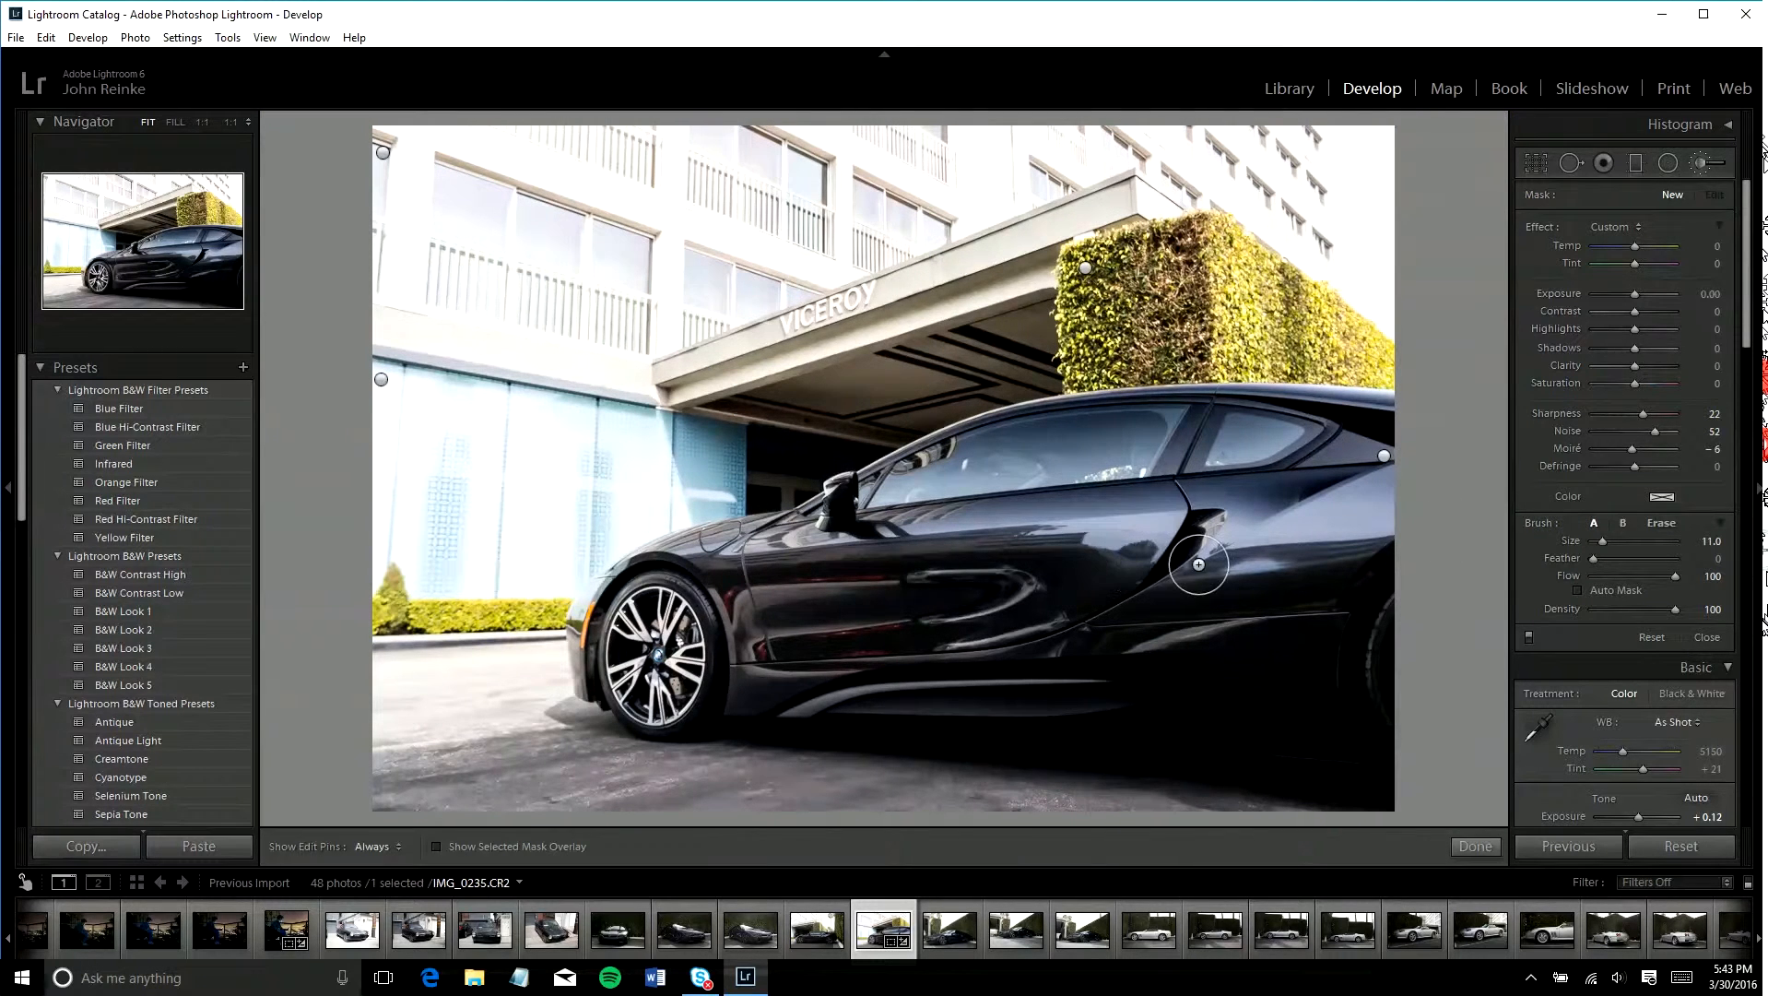
- Clone out the two dark round spots on the canopy's beam above the side mirror, using spot sizes 31 and 25
key("Left")
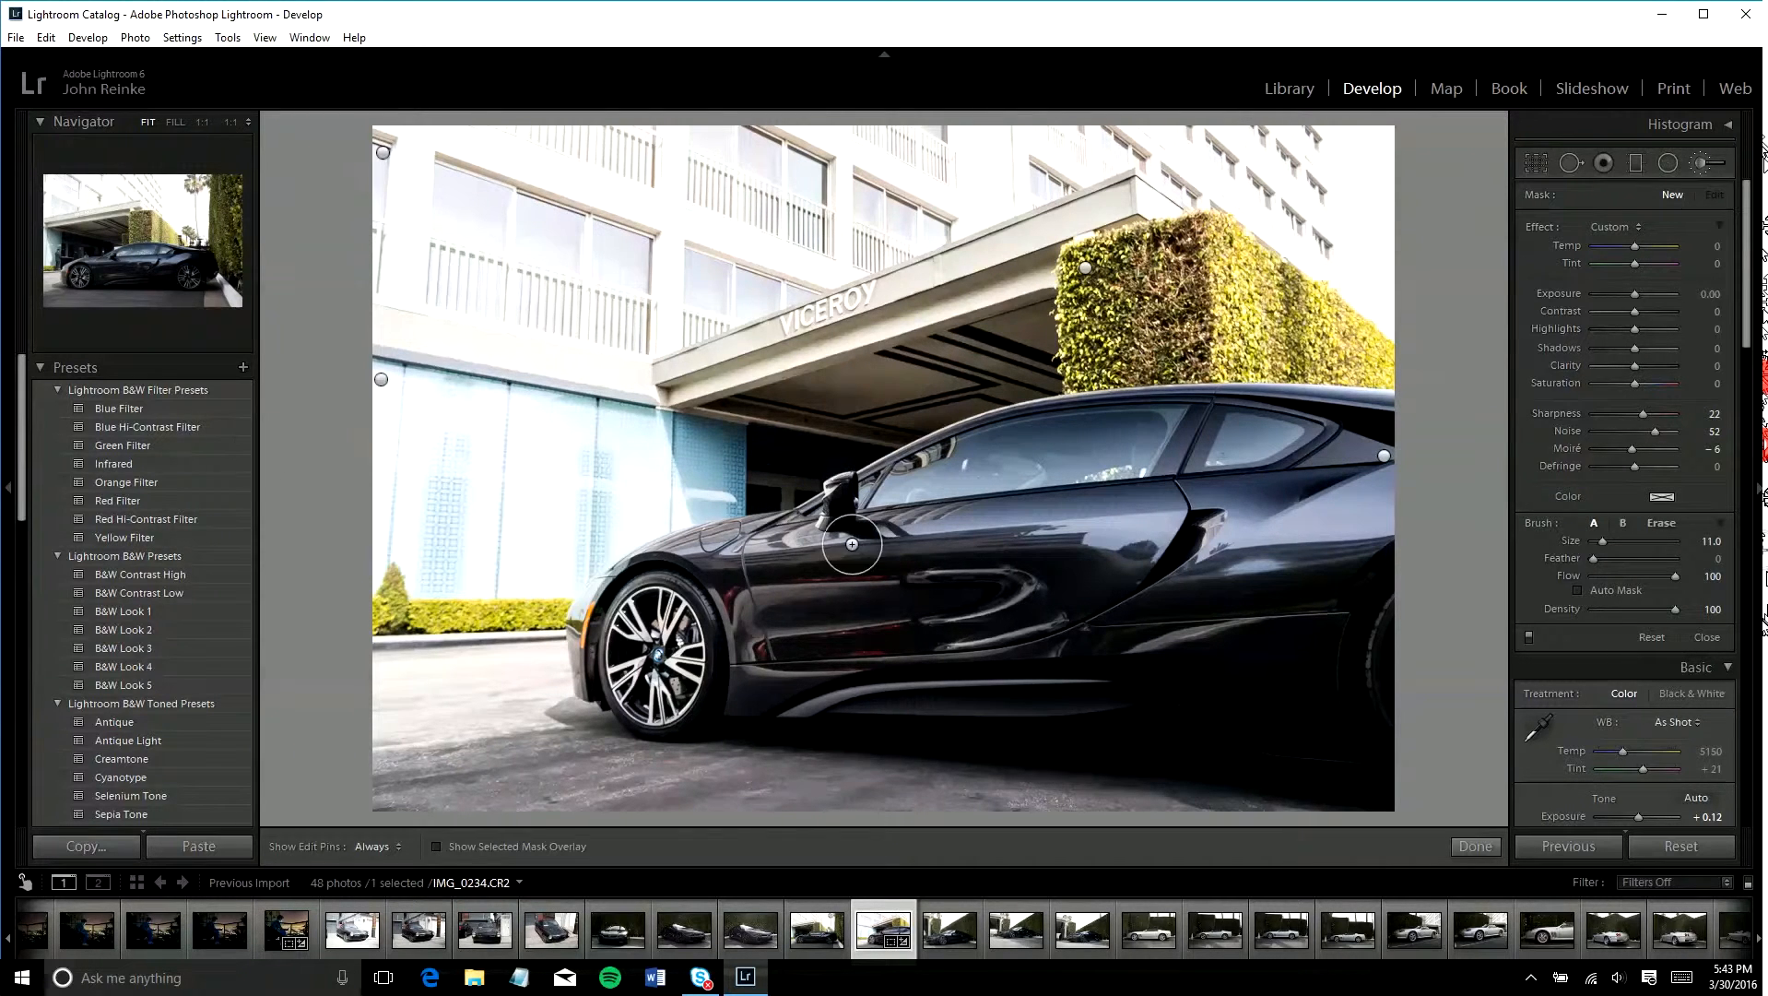
left_click(1570, 166)
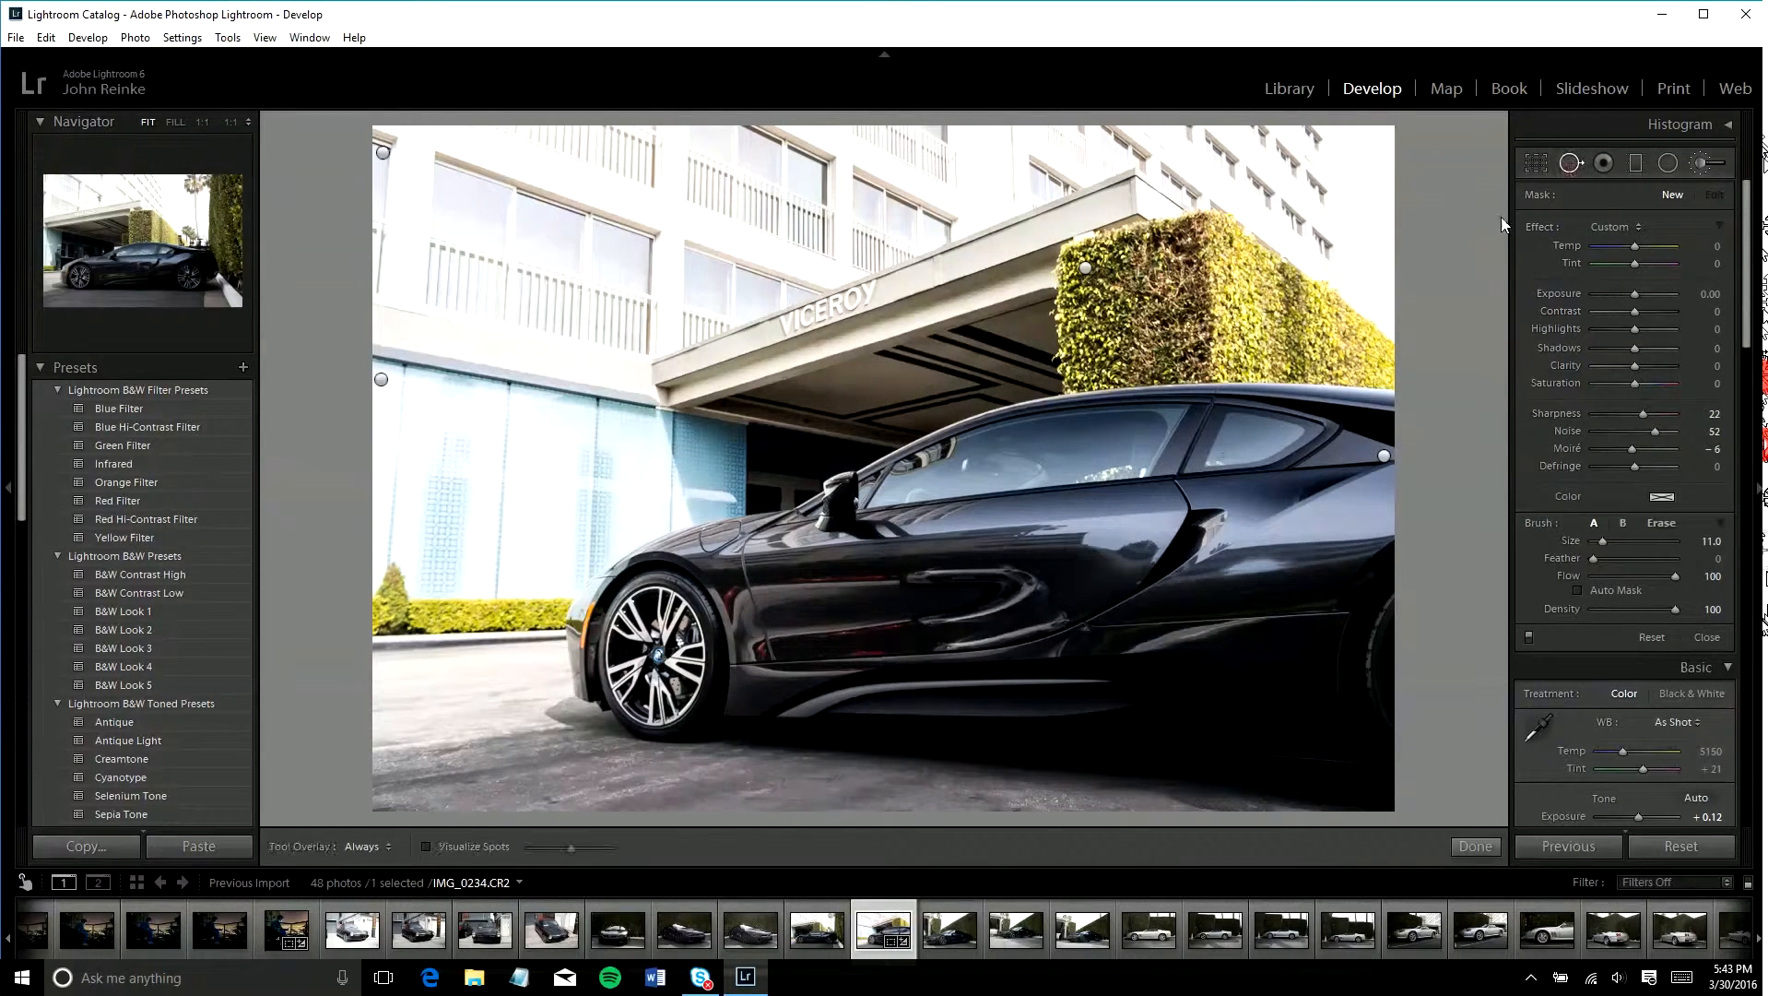
key("z")
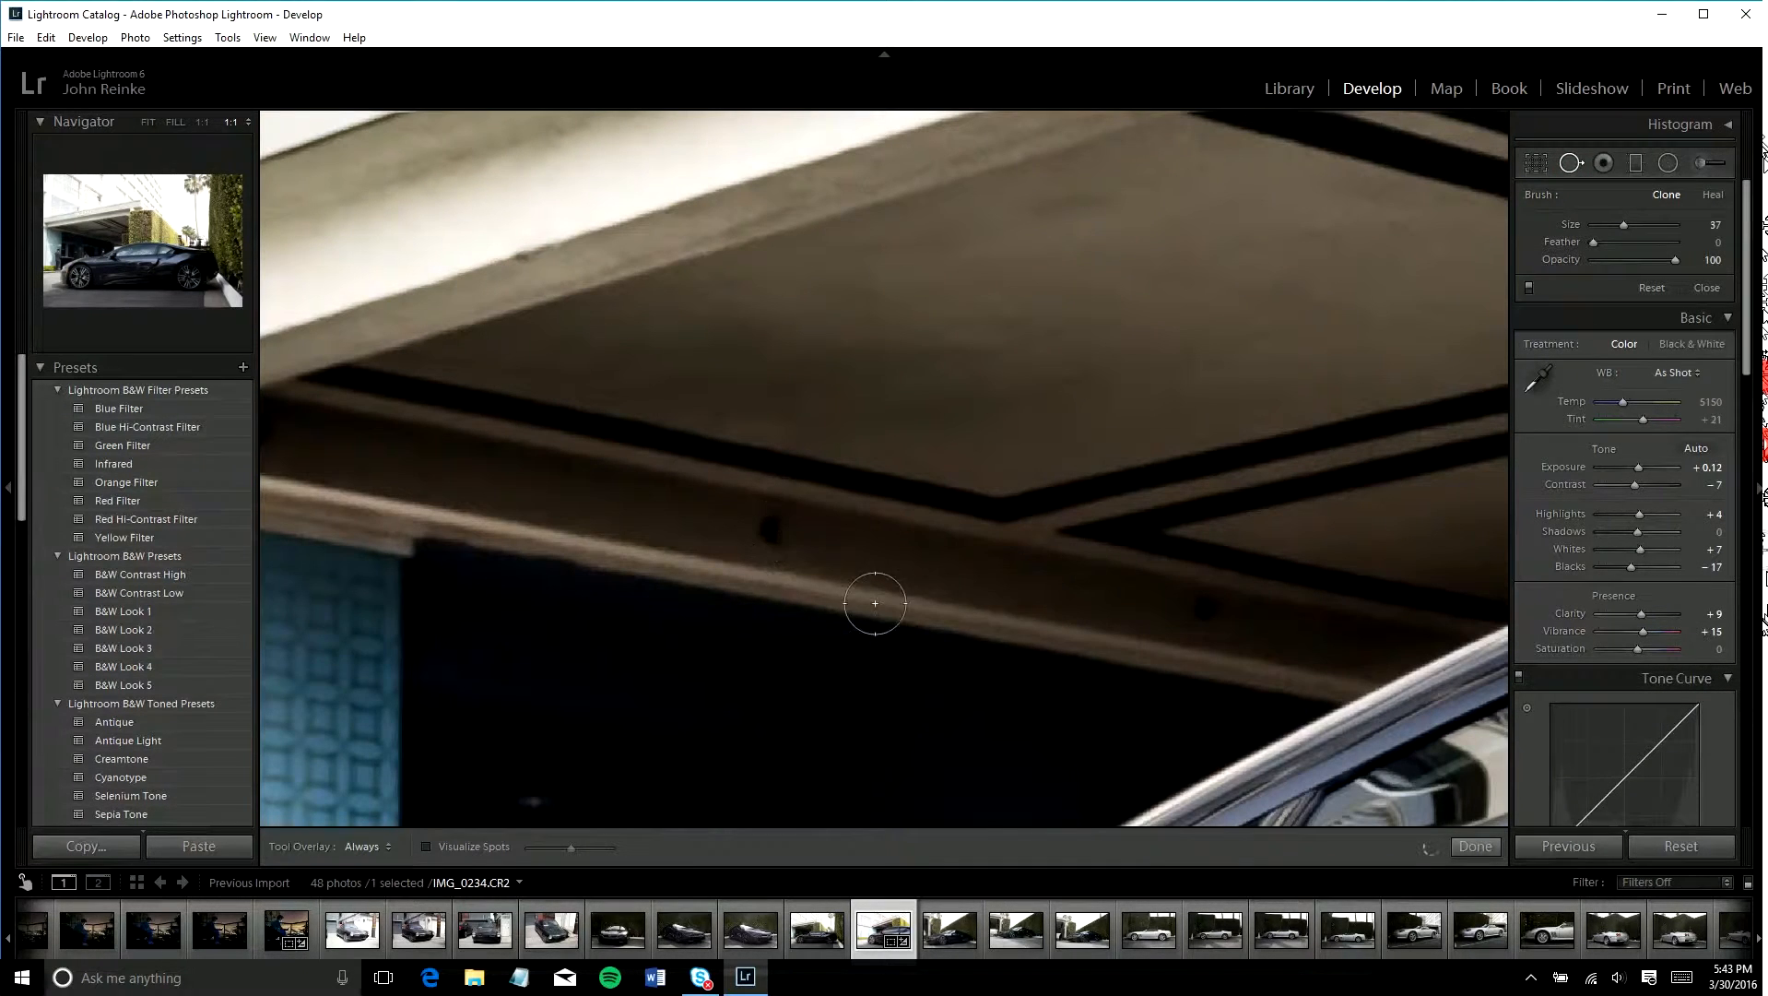
scroll(751, 558, "down", 2)
key("z")
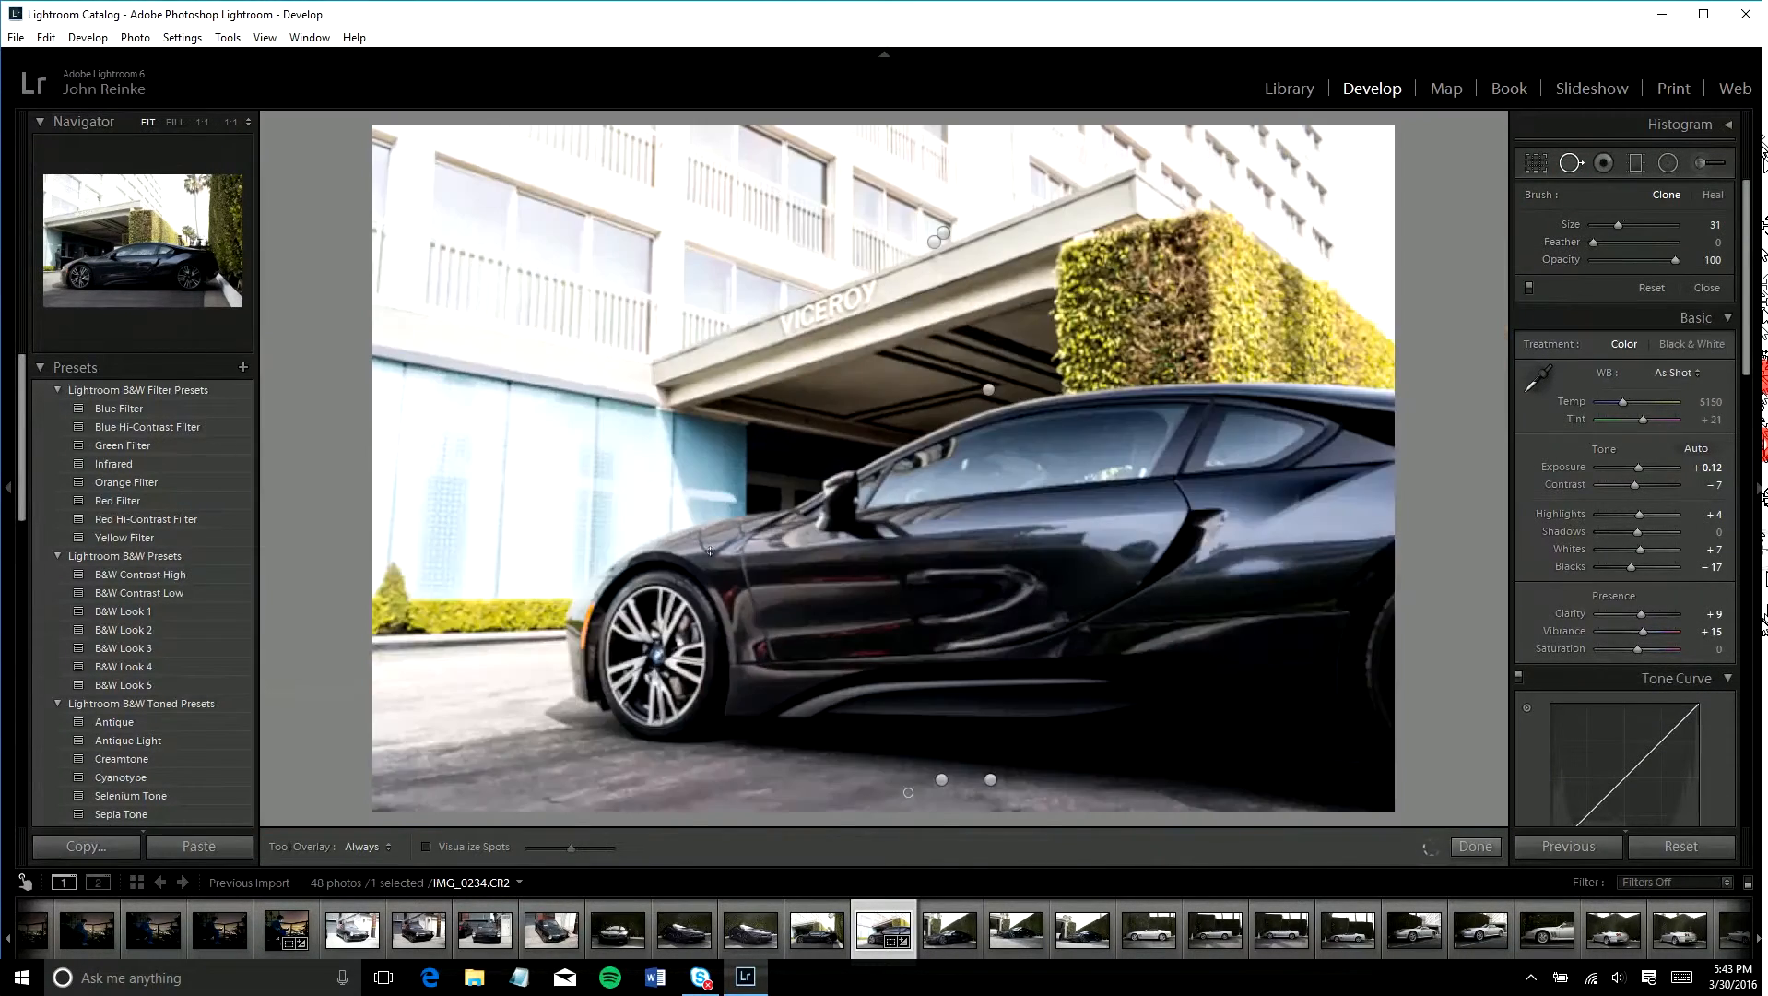
key("z")
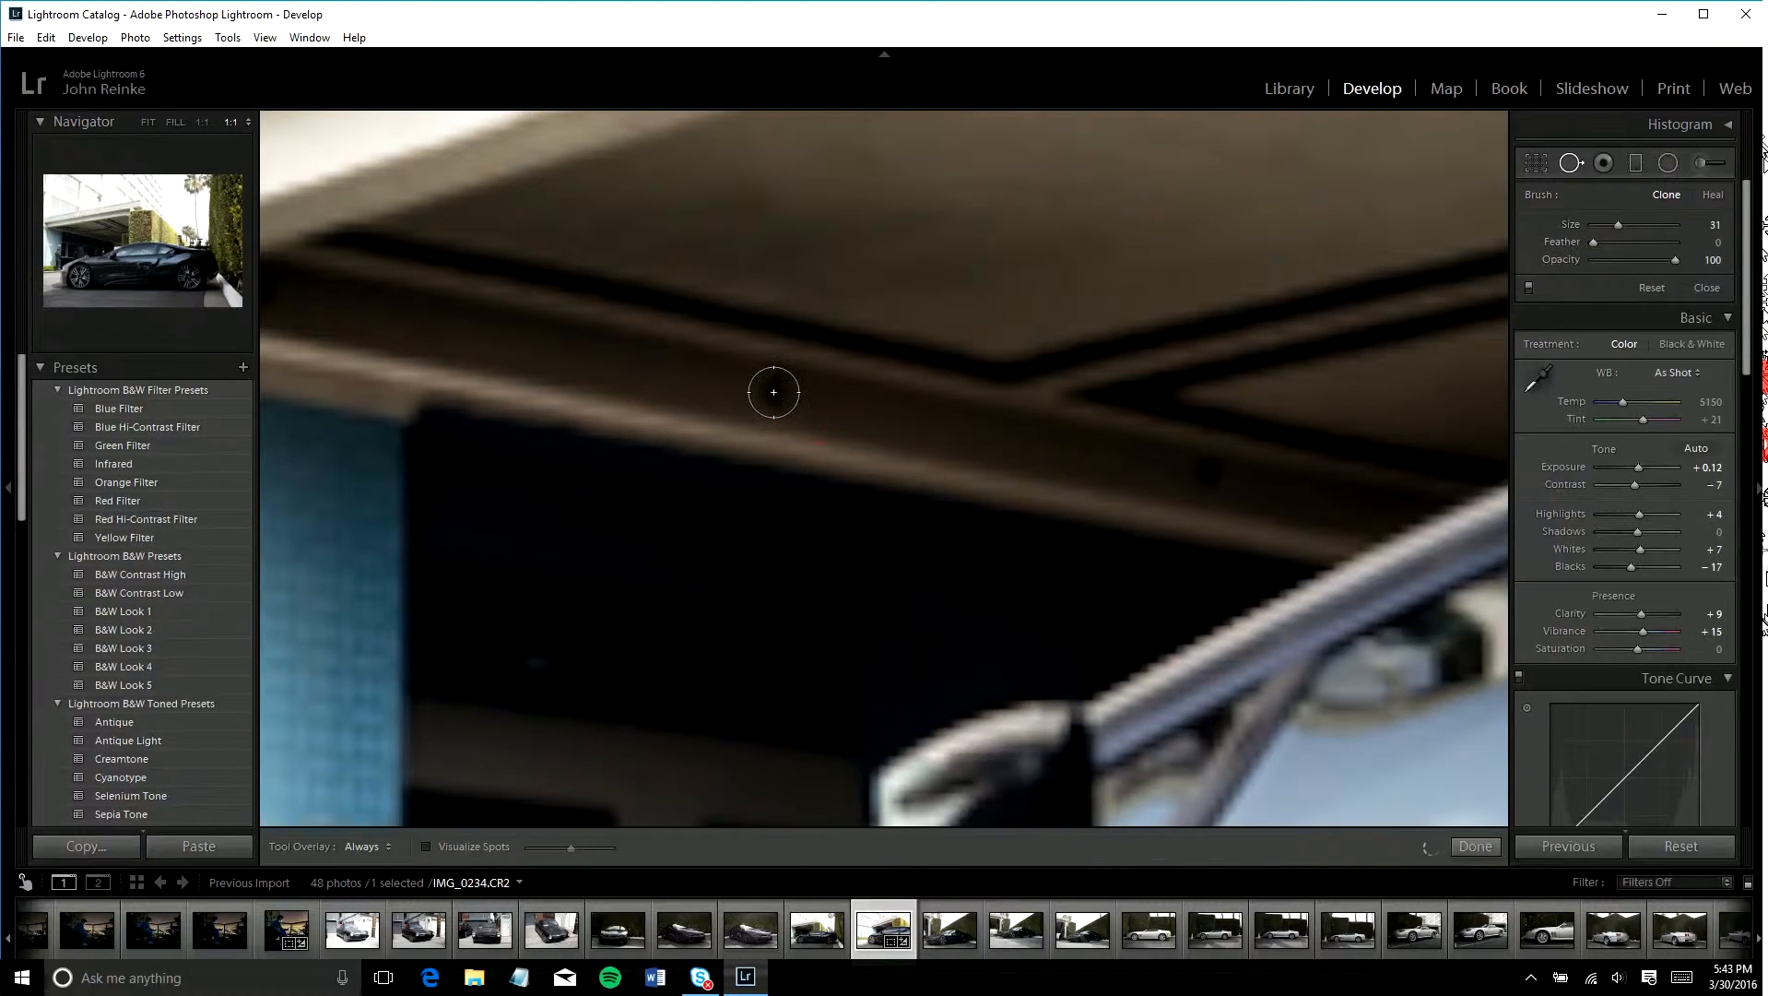
left_click(771, 392)
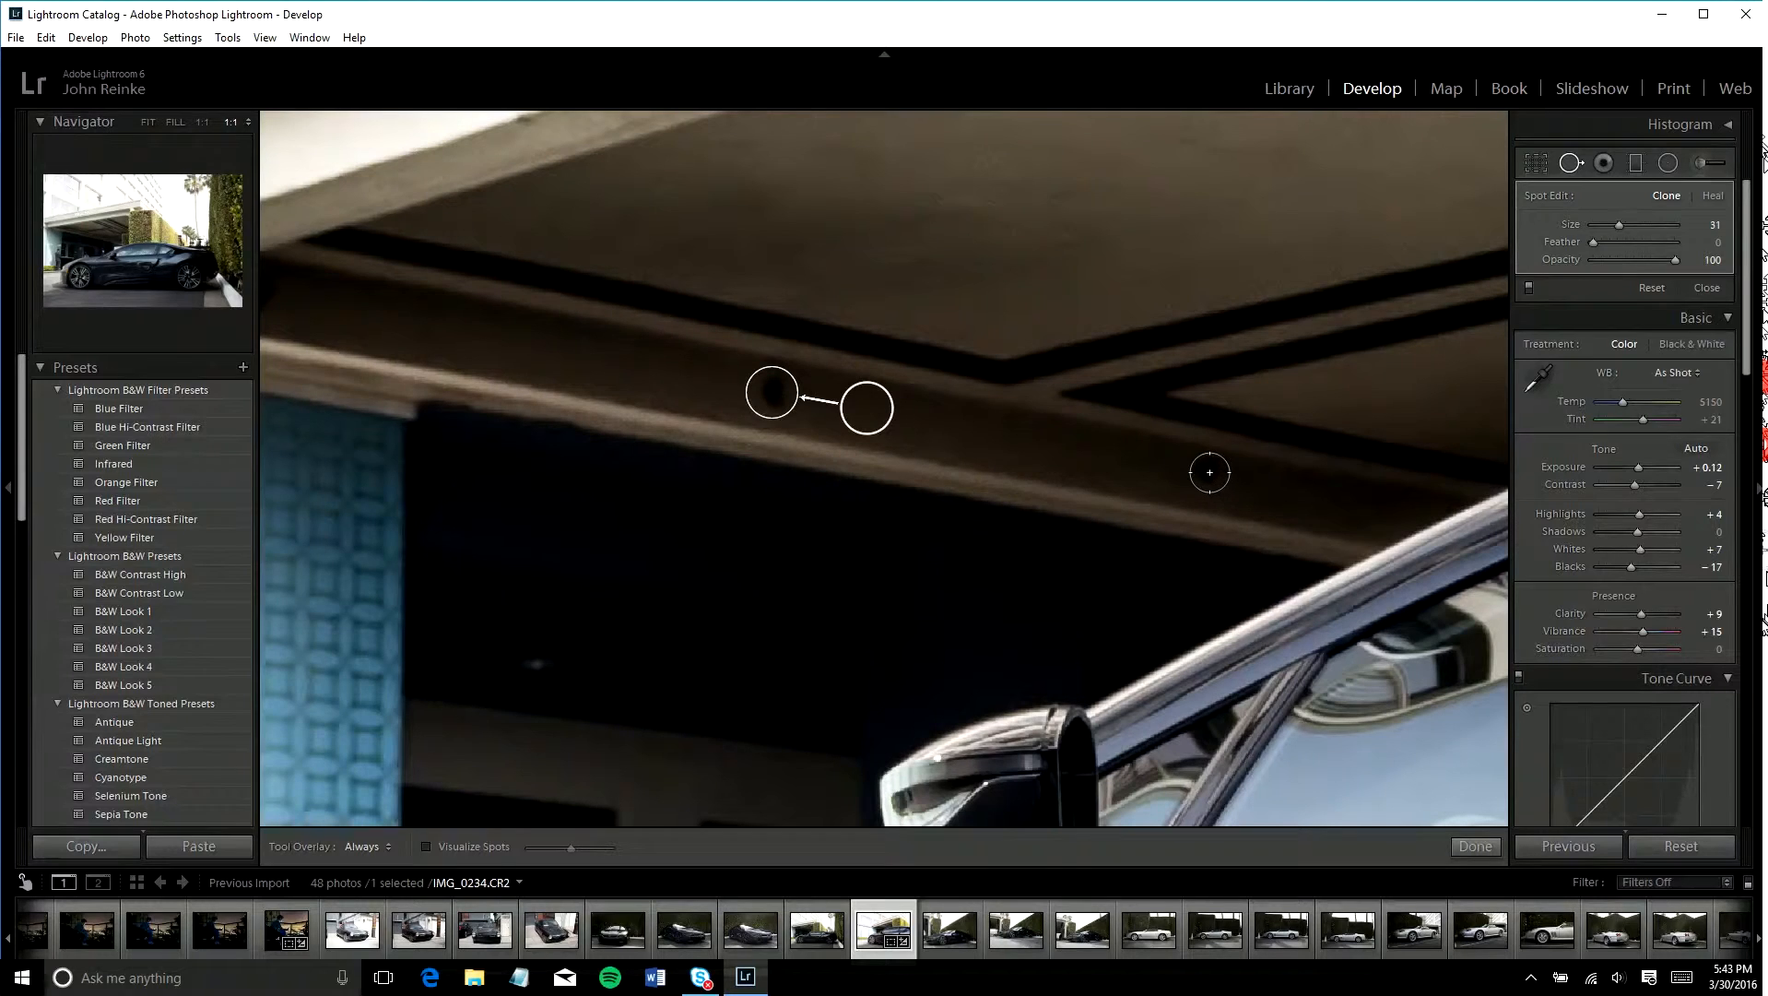
left_click(1209, 471)
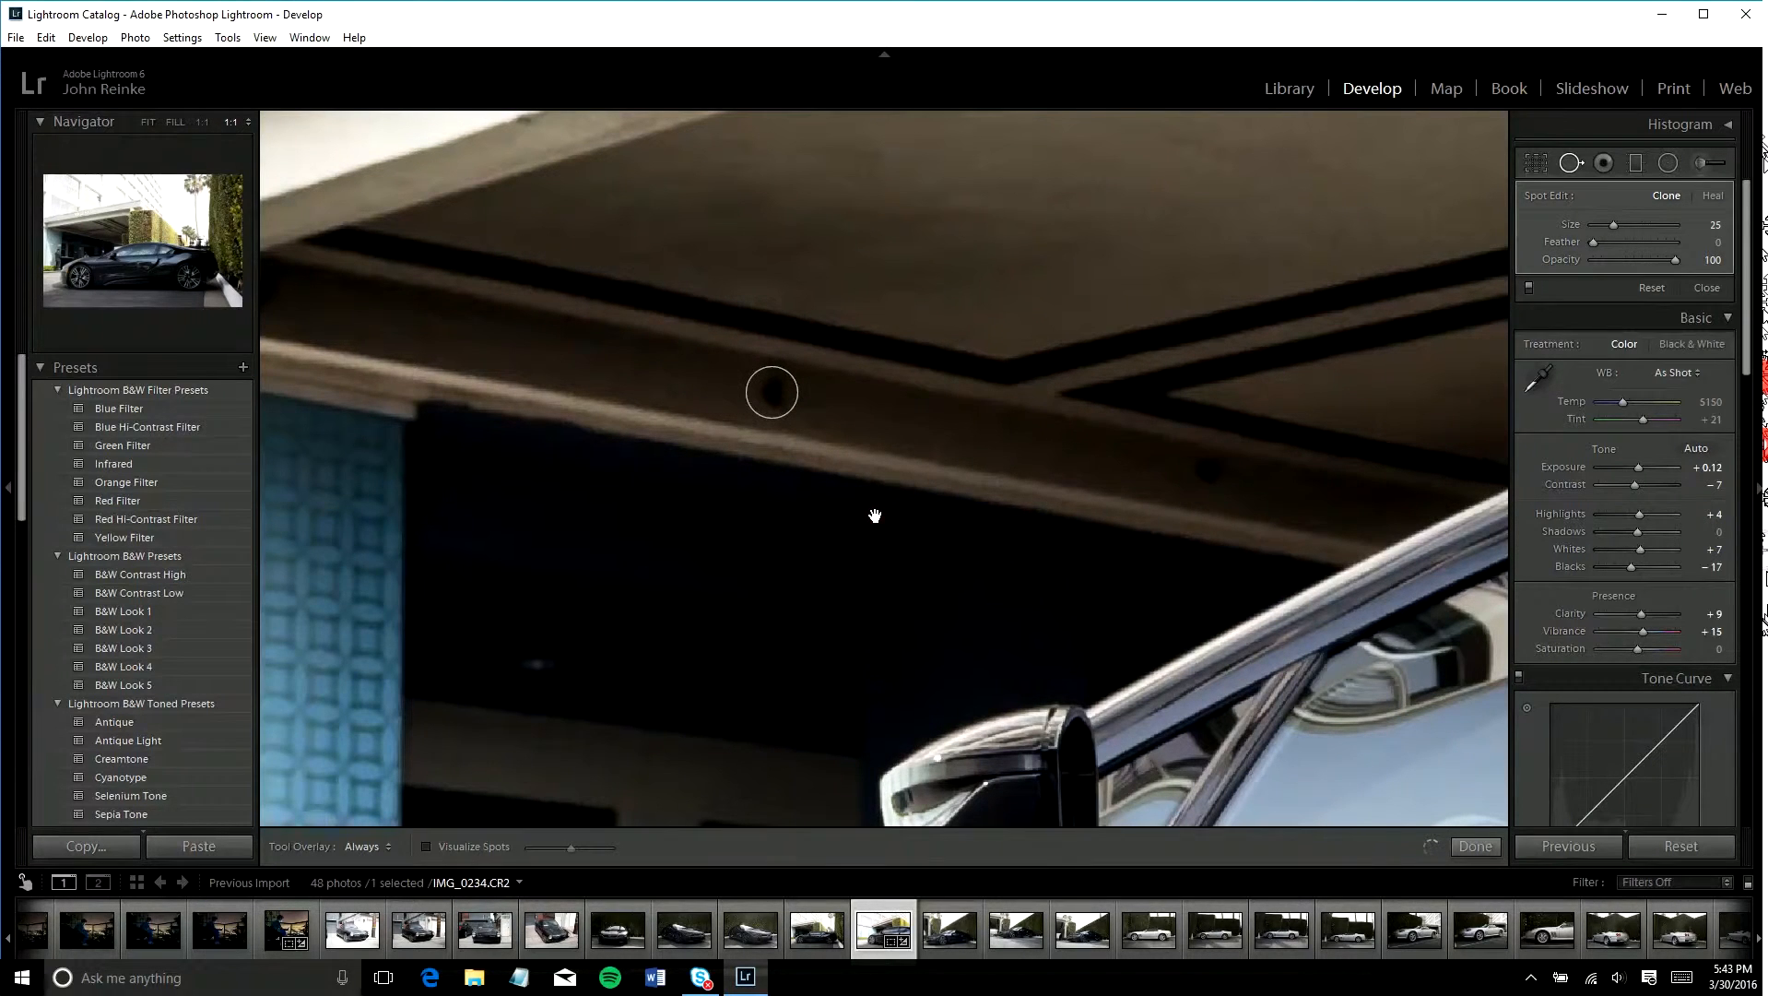
left_click(874, 515)
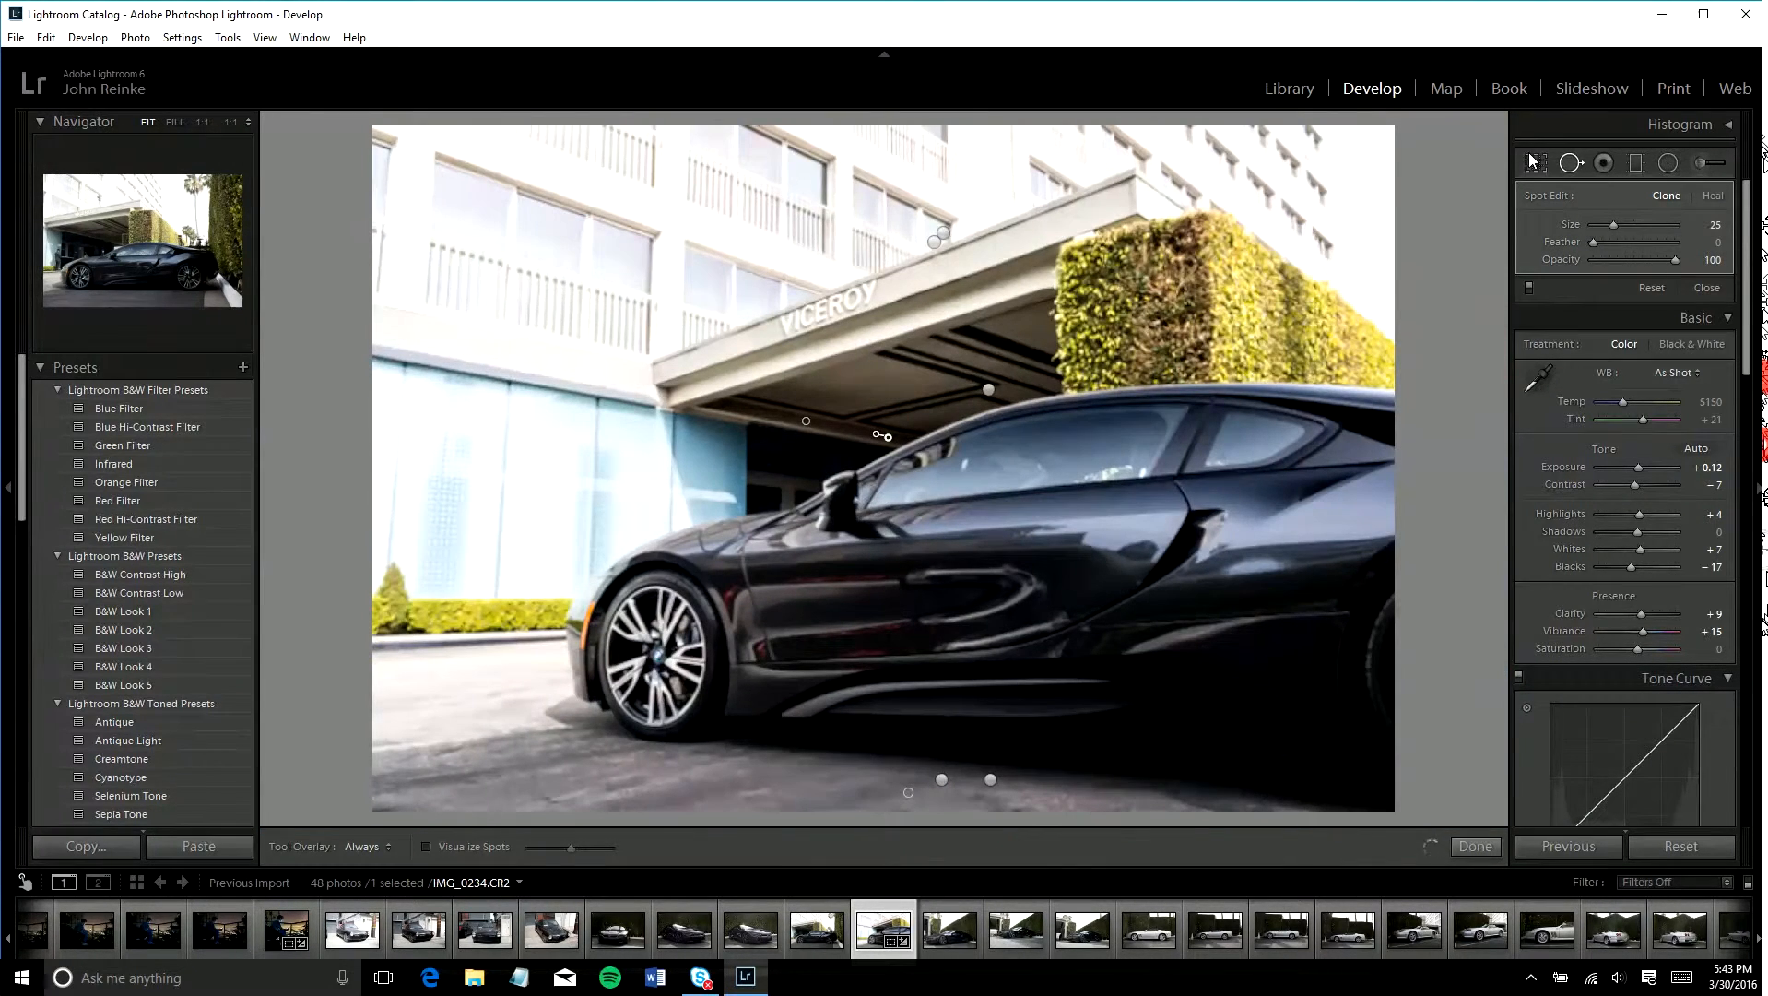
- Paint a new brush mask over the low hedge and small shrub beside the building, with brush size 3 and feather 100
left_click(1659, 167)
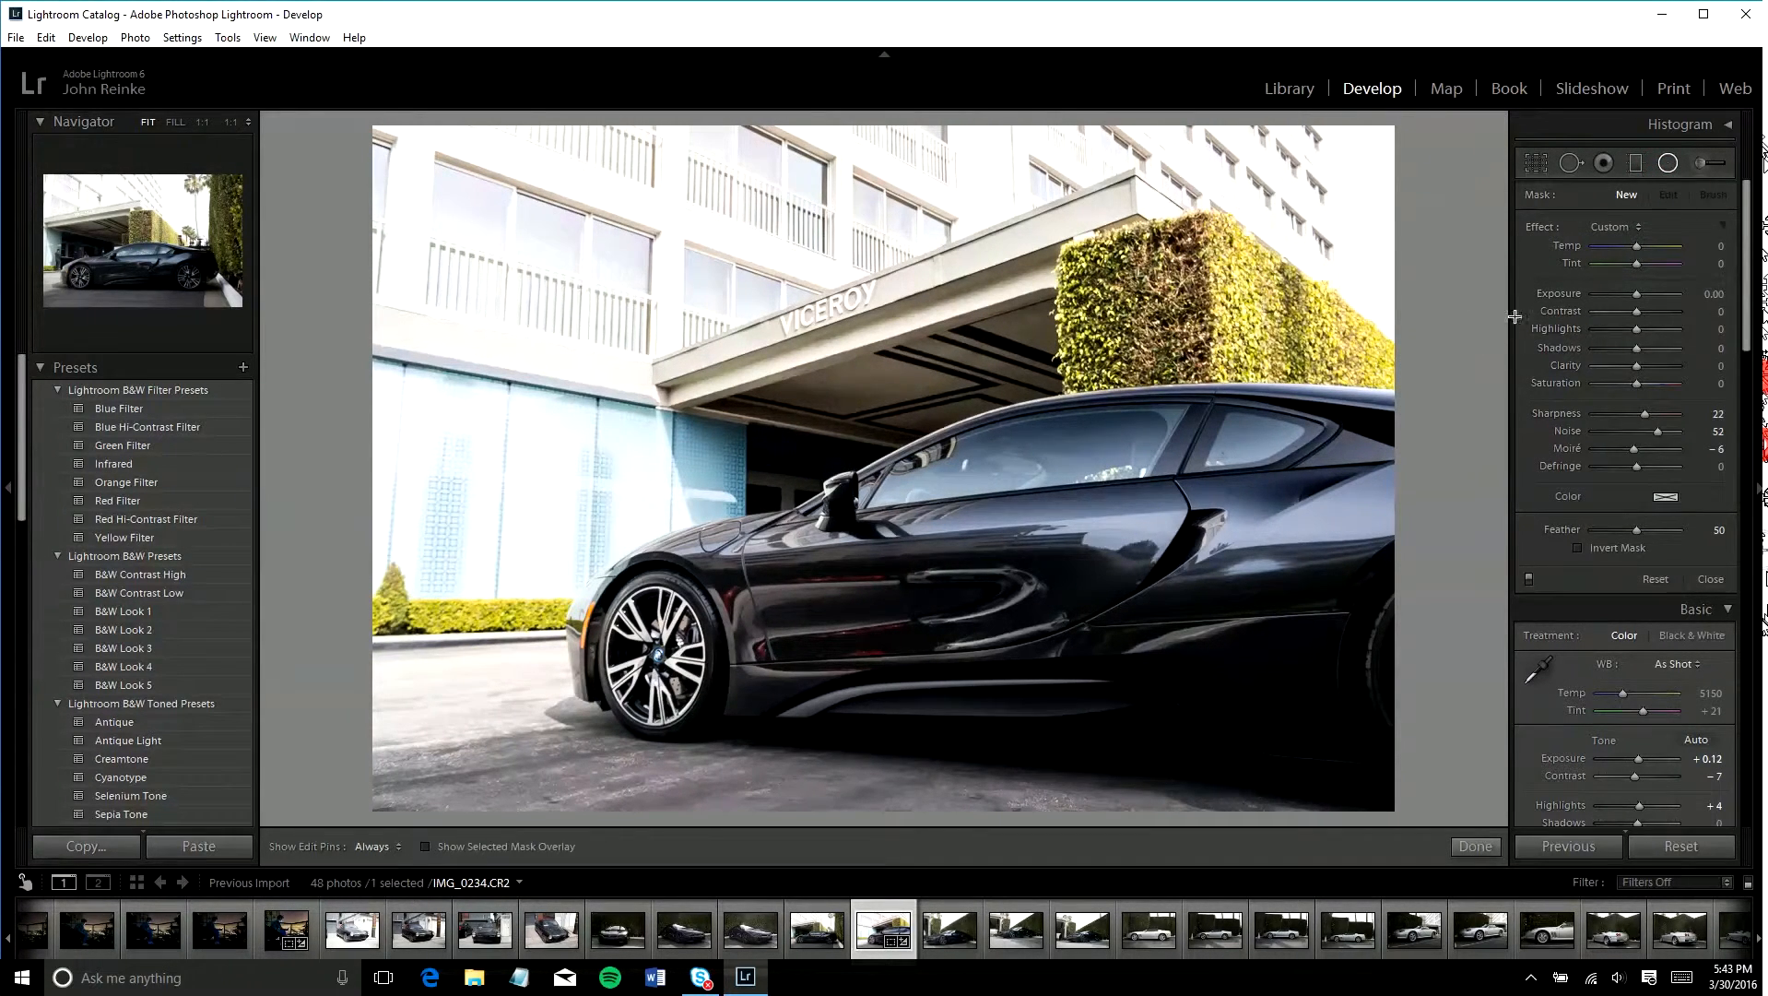
left_click(1698, 166)
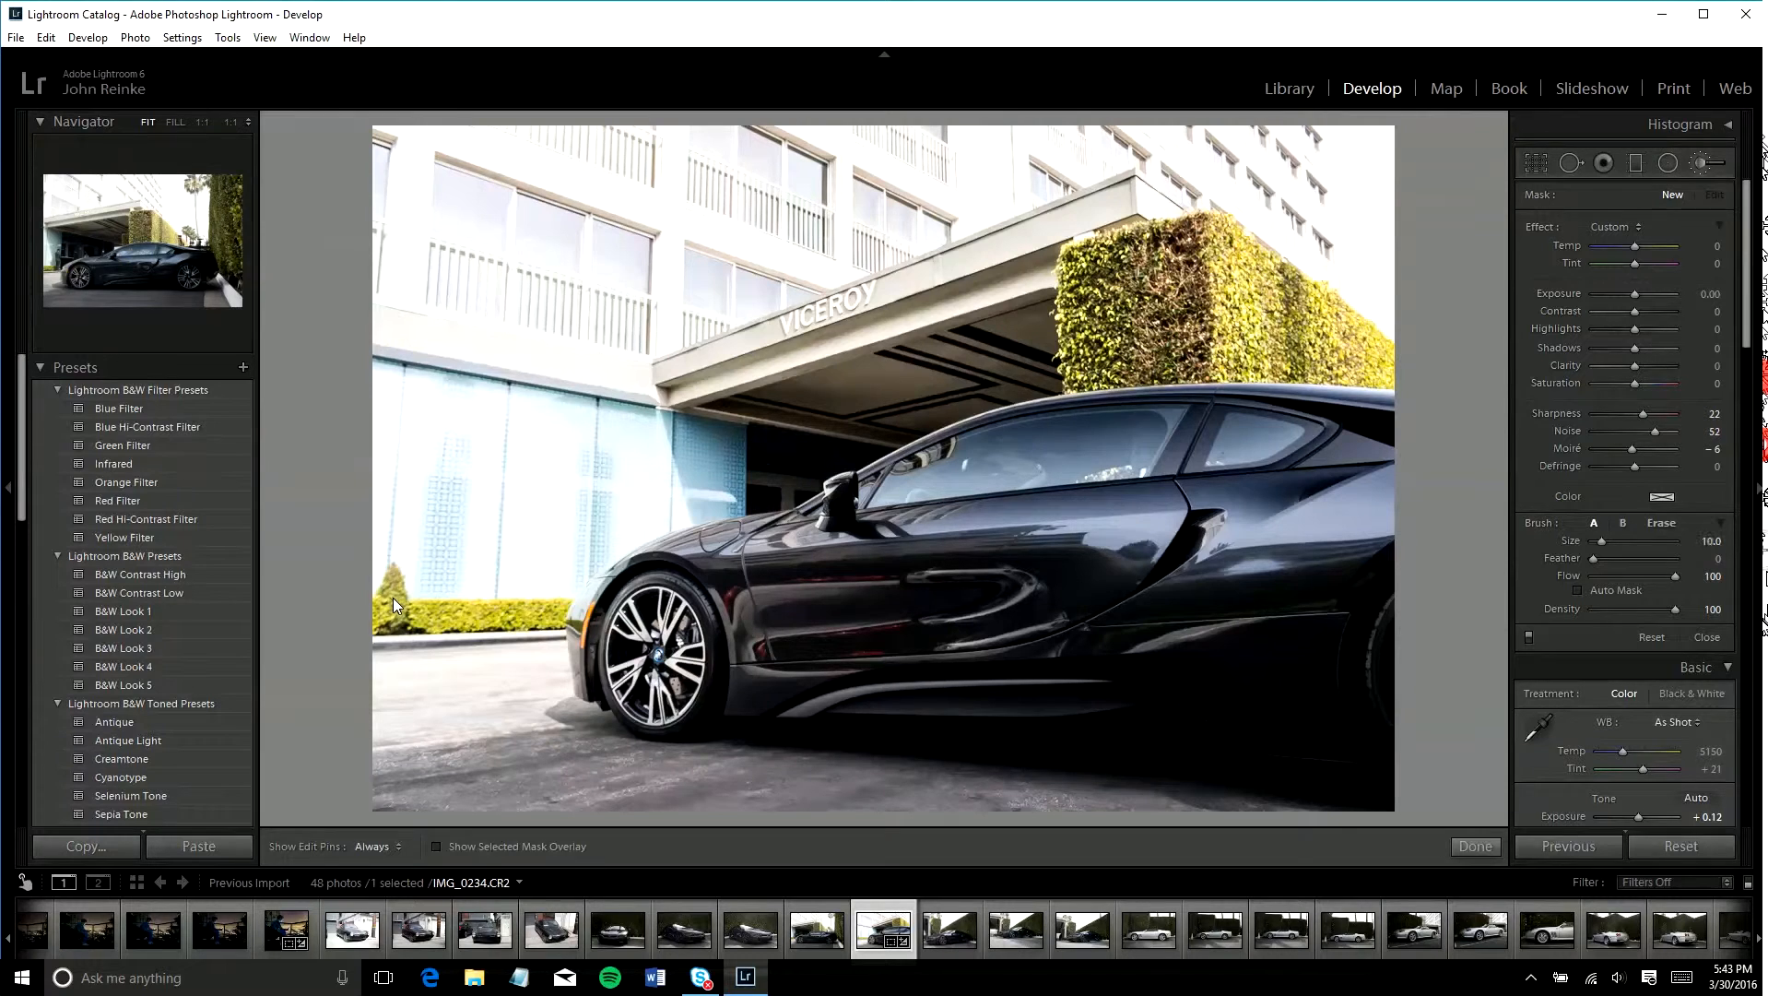
scroll(393, 597, "down", 1)
scroll(393, 596, "up", 3, "shift")
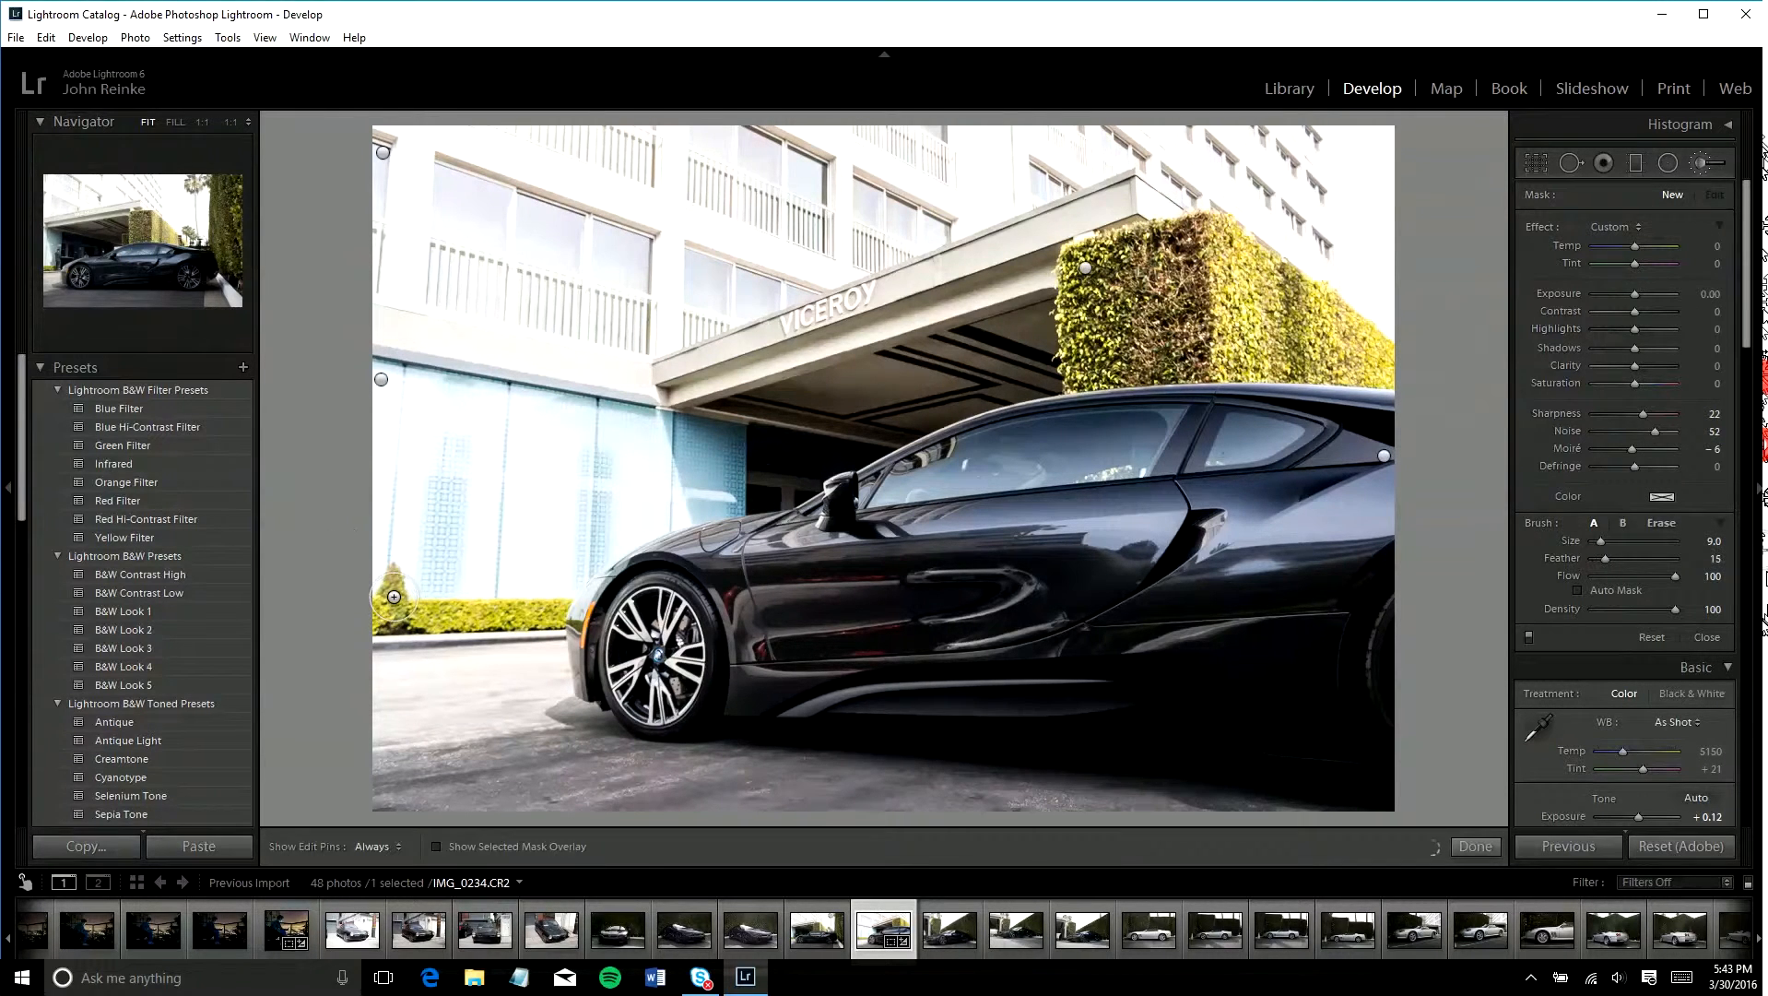
scroll(394, 597, "up", 7, "shift")
scroll(398, 604, "up", 10, "shift")
scroll(400, 595, "down", 4)
scroll(401, 588, "down", 2)
key("h")
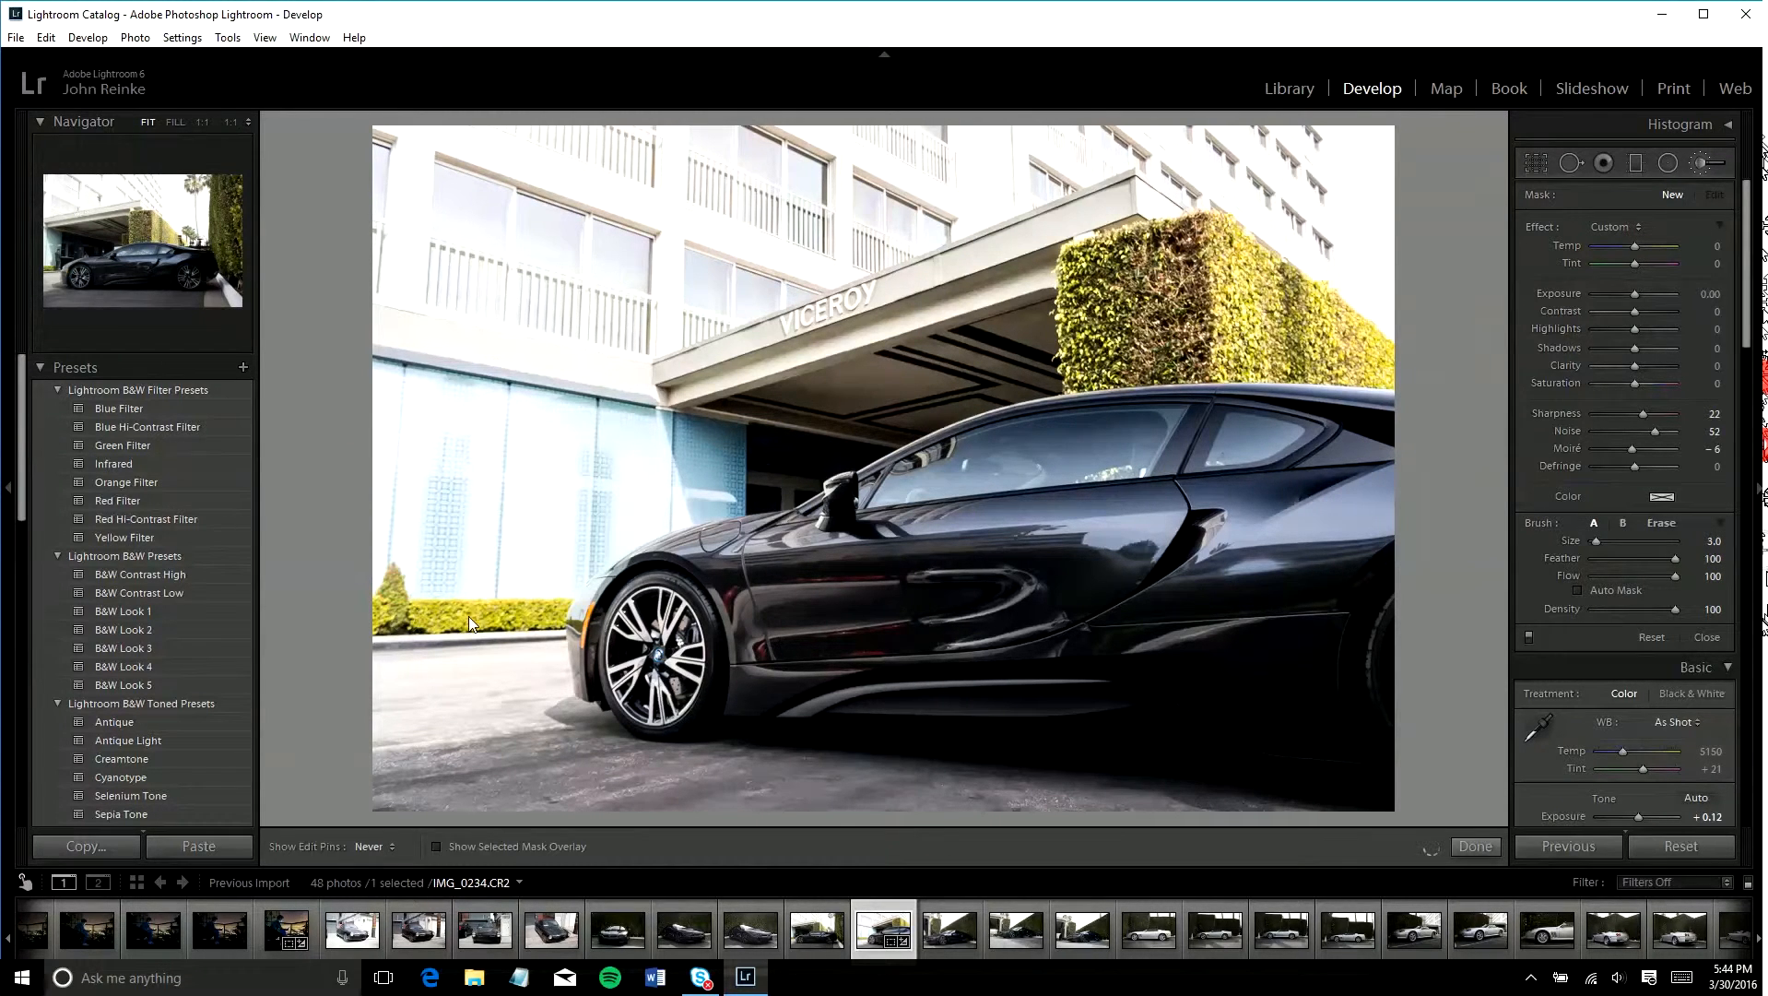
key("h")
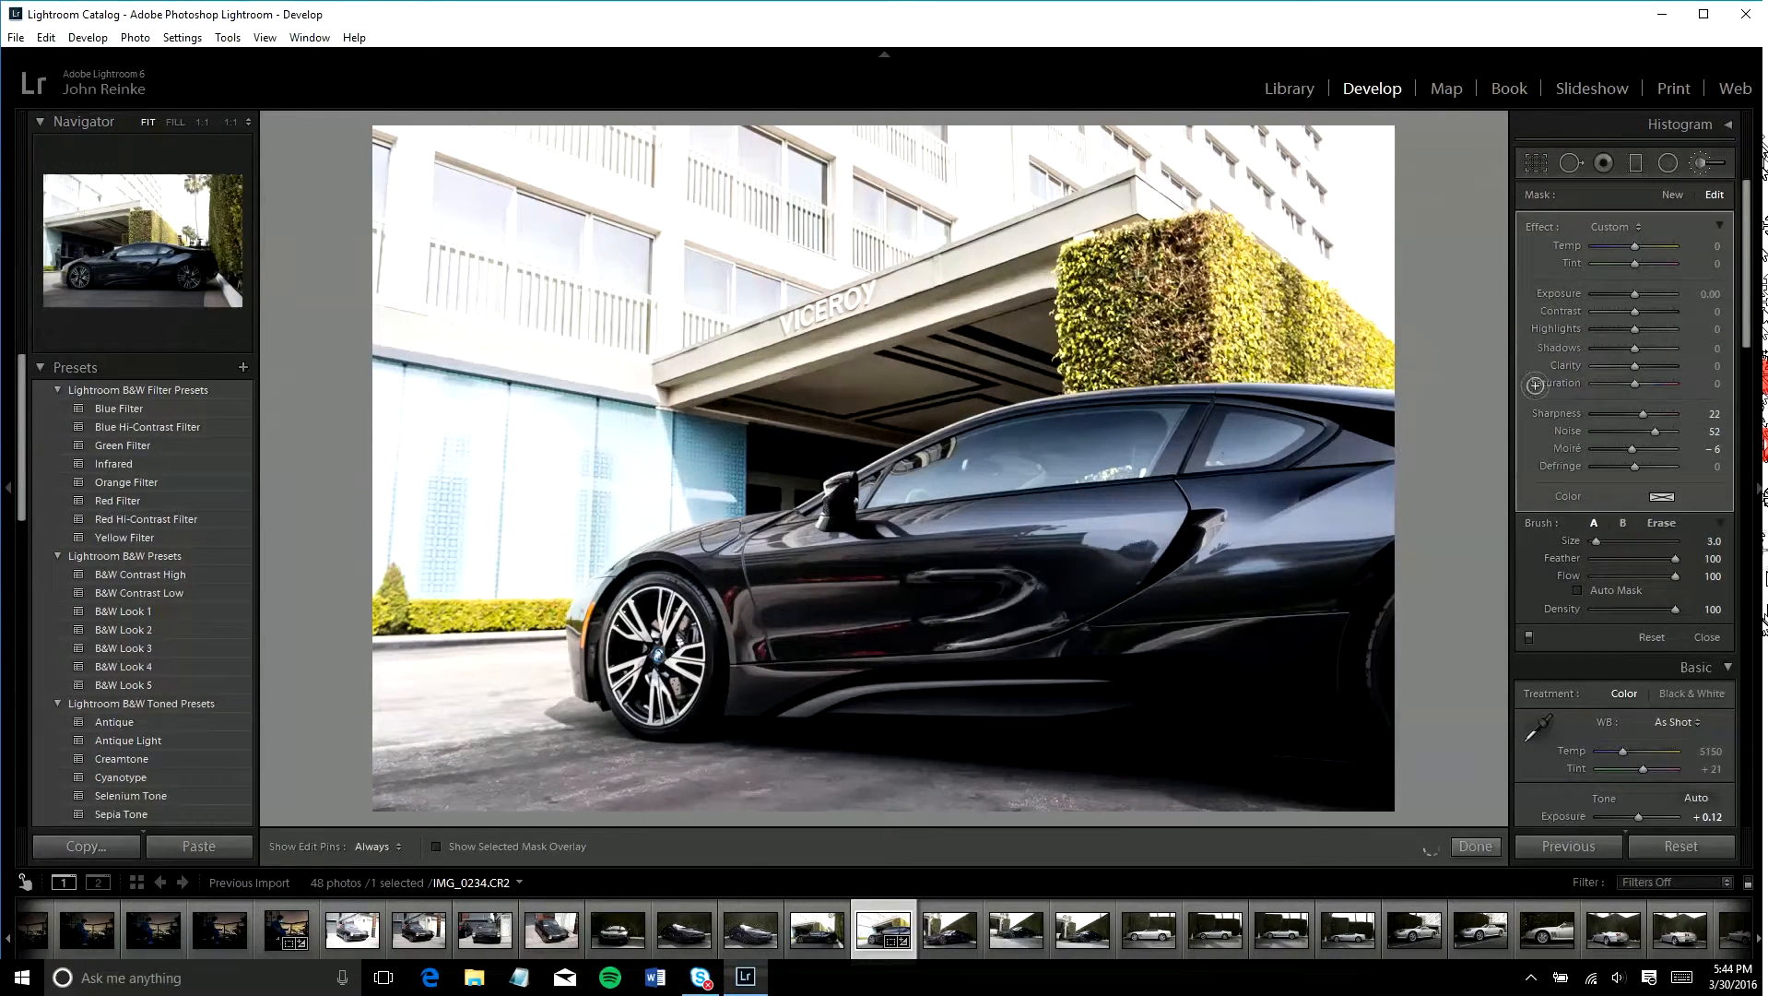
key("h")
key("h")
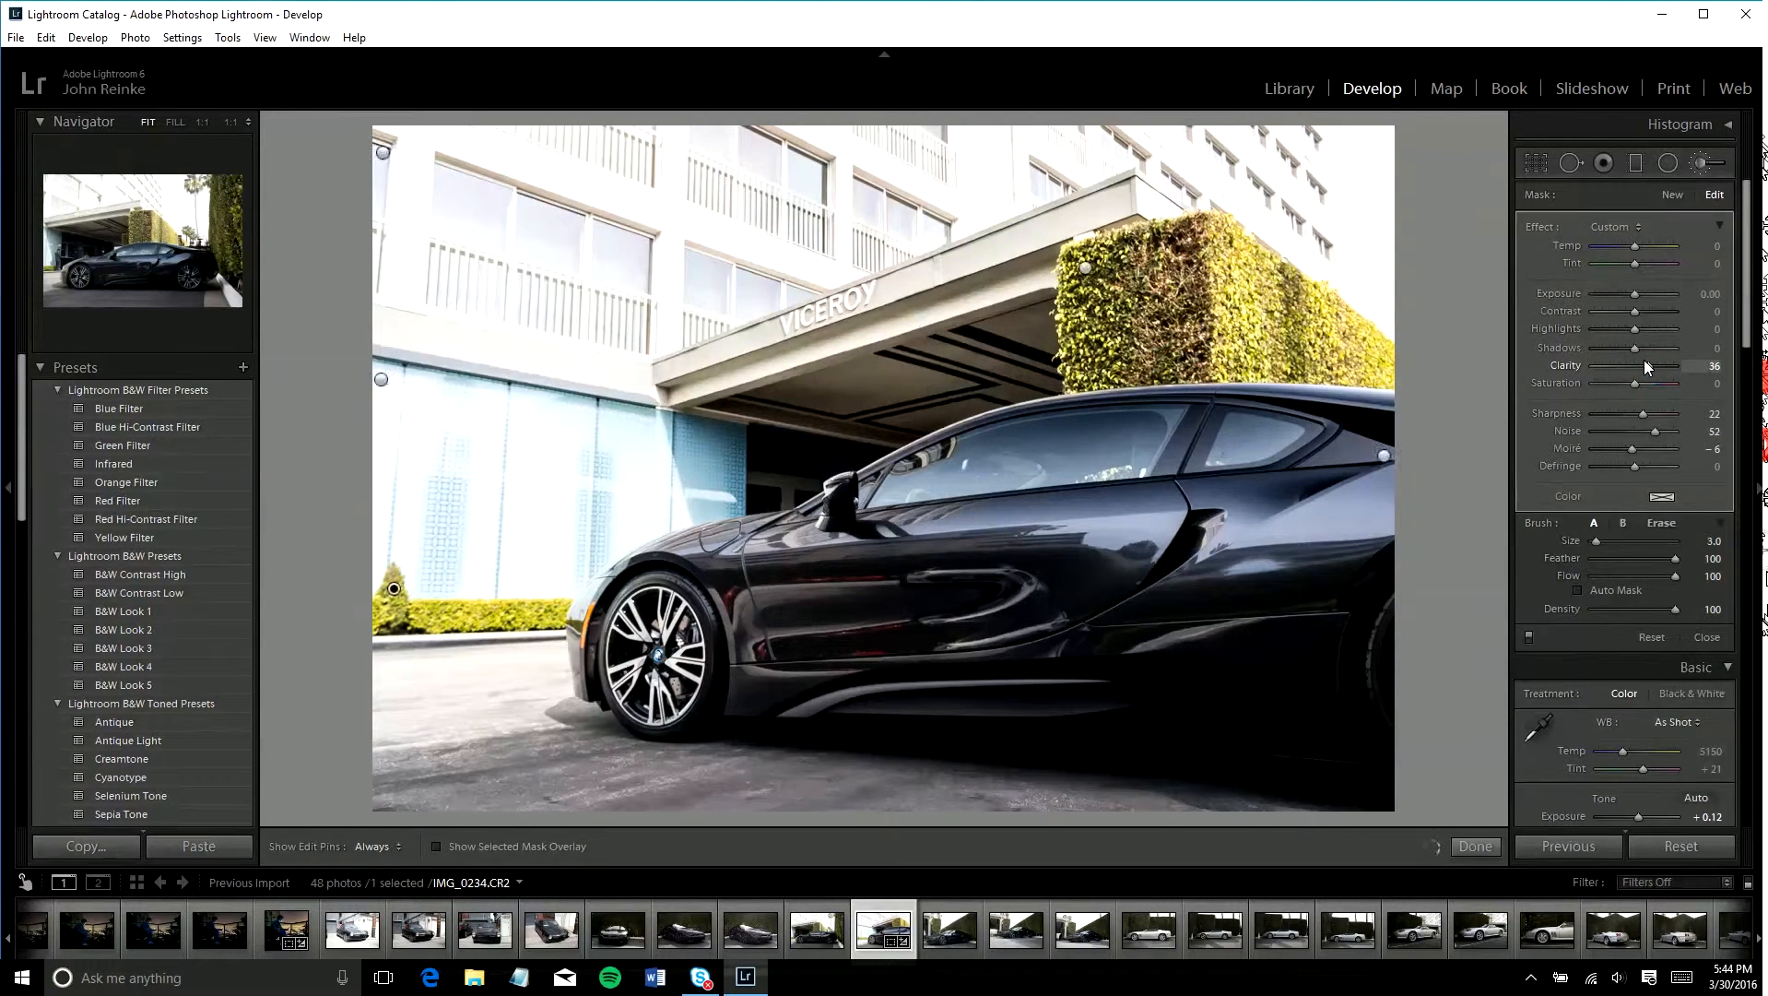
- Set the hedge mask's Clarity to 36 and Contrast to 1, and close the adjustment brush
left_click(1650, 311)
left_click(1656, 311)
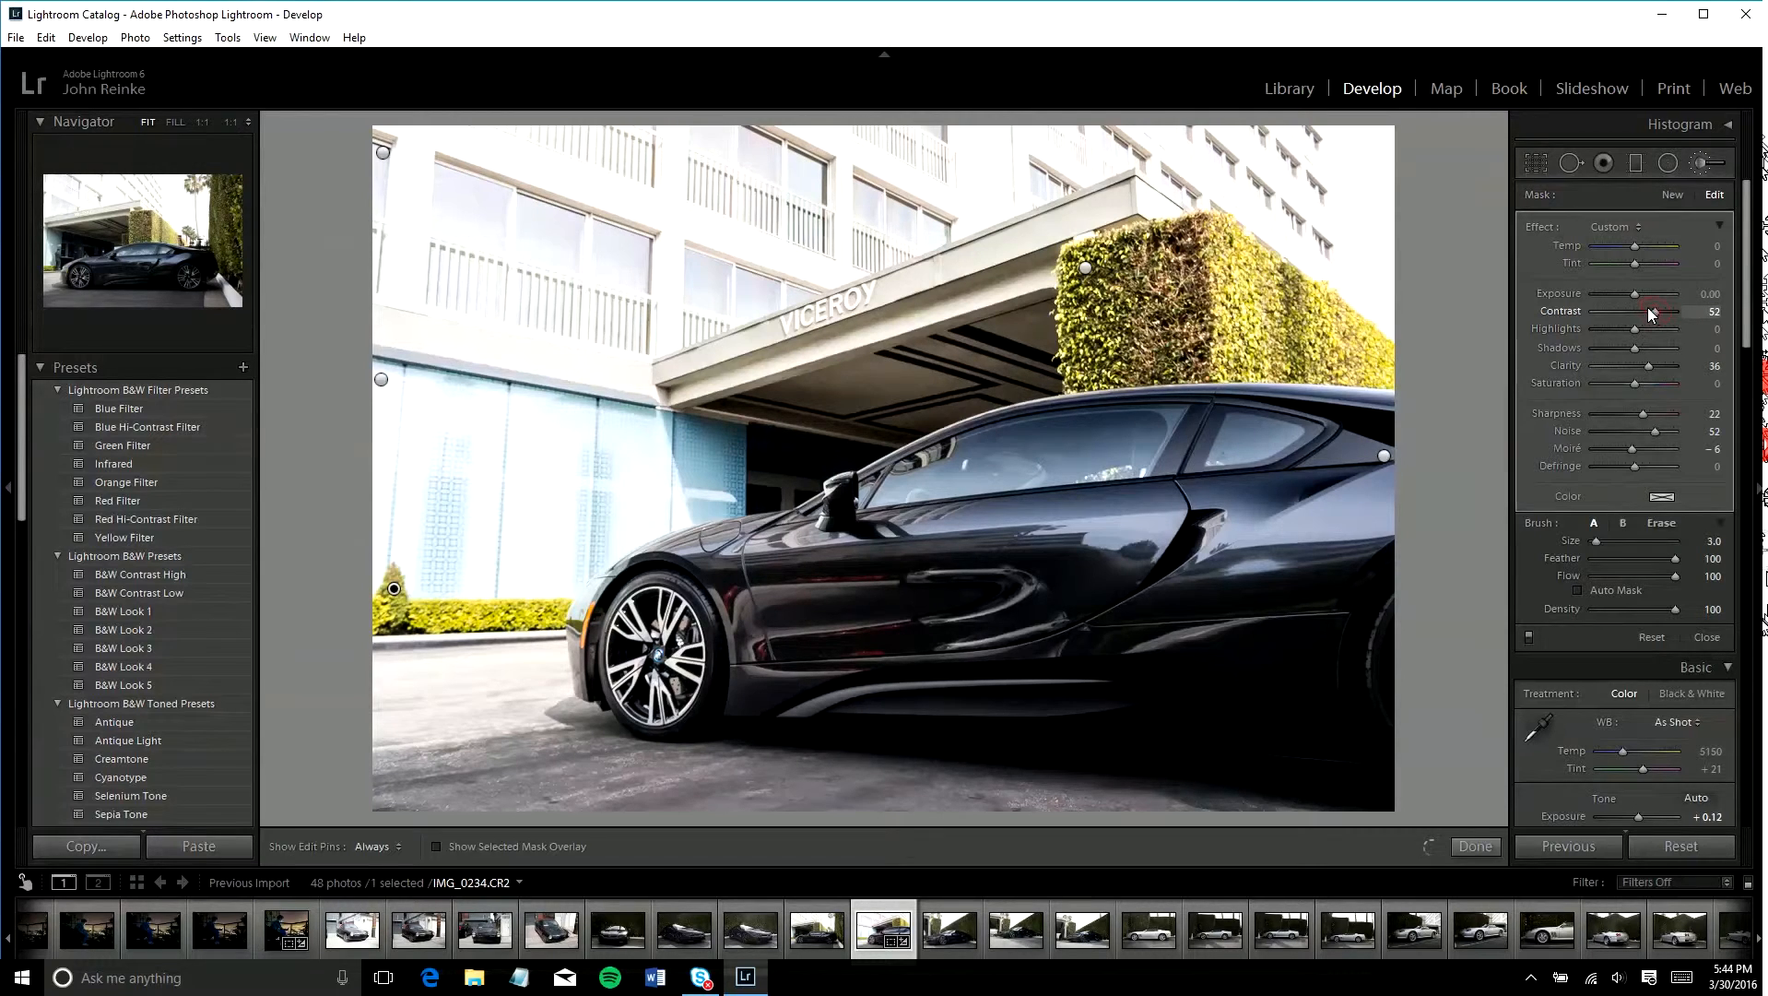
left_click_drag(1651, 314, 1646, 320)
left_click_drag(1646, 319, 1636, 321)
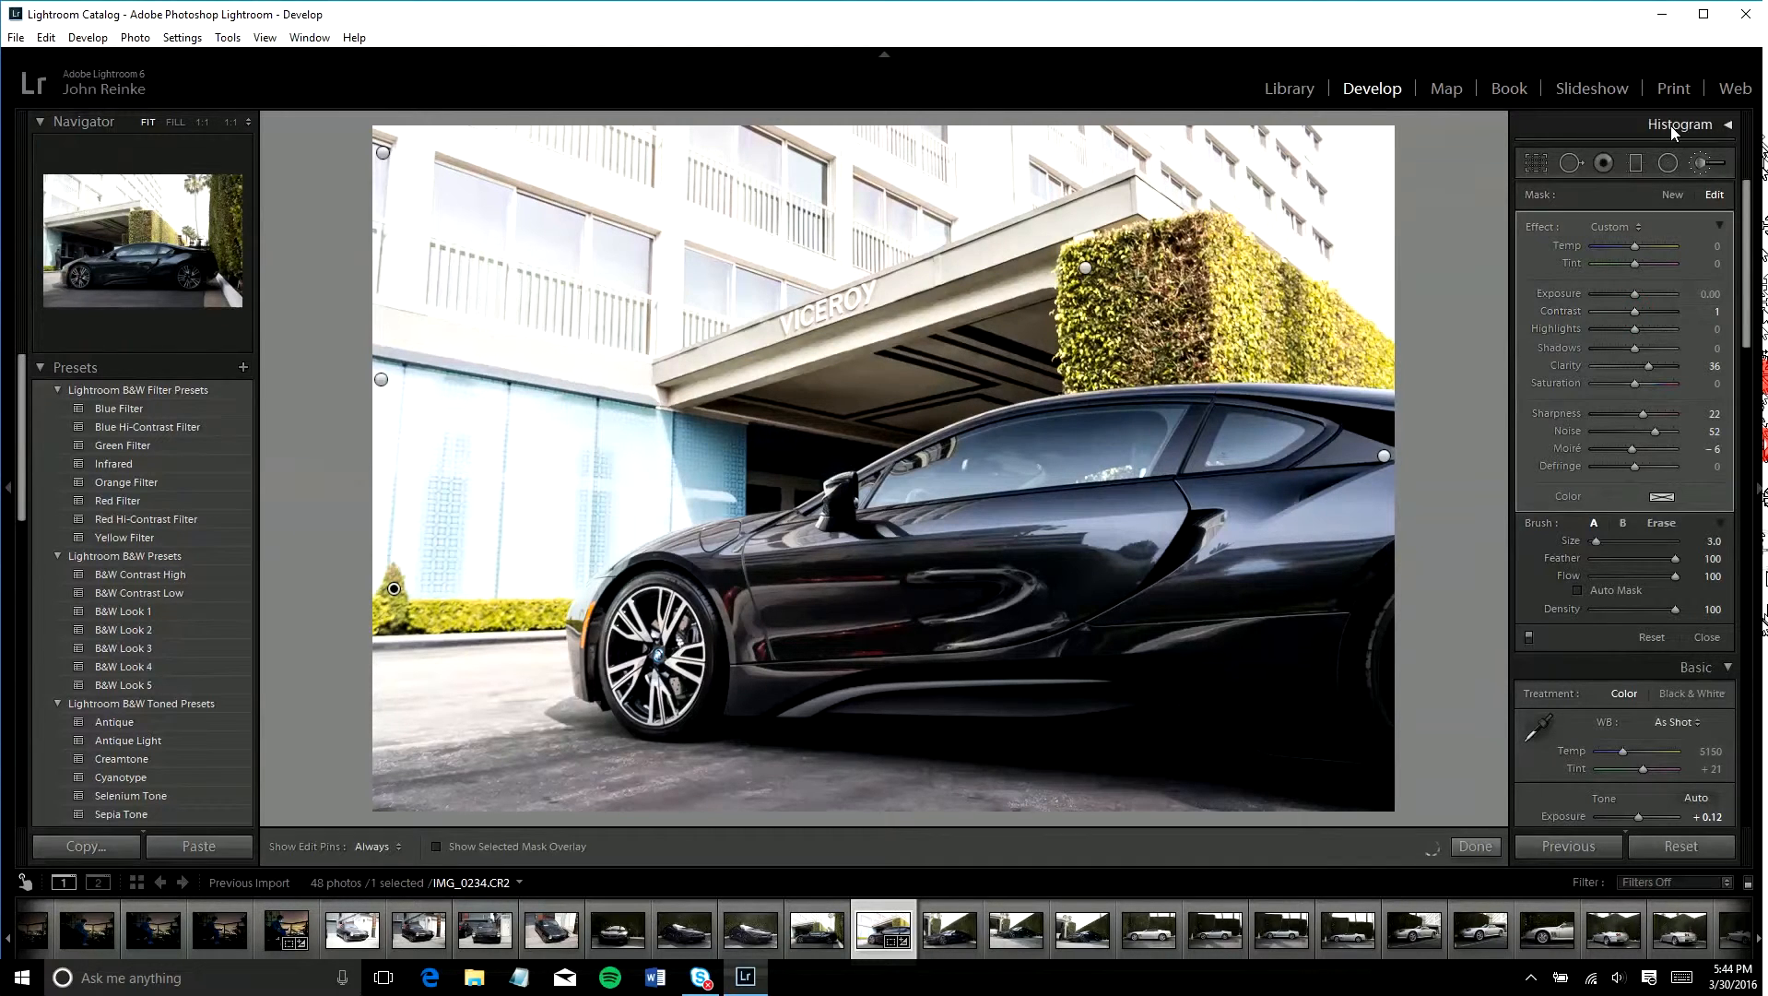
left_click(1706, 163)
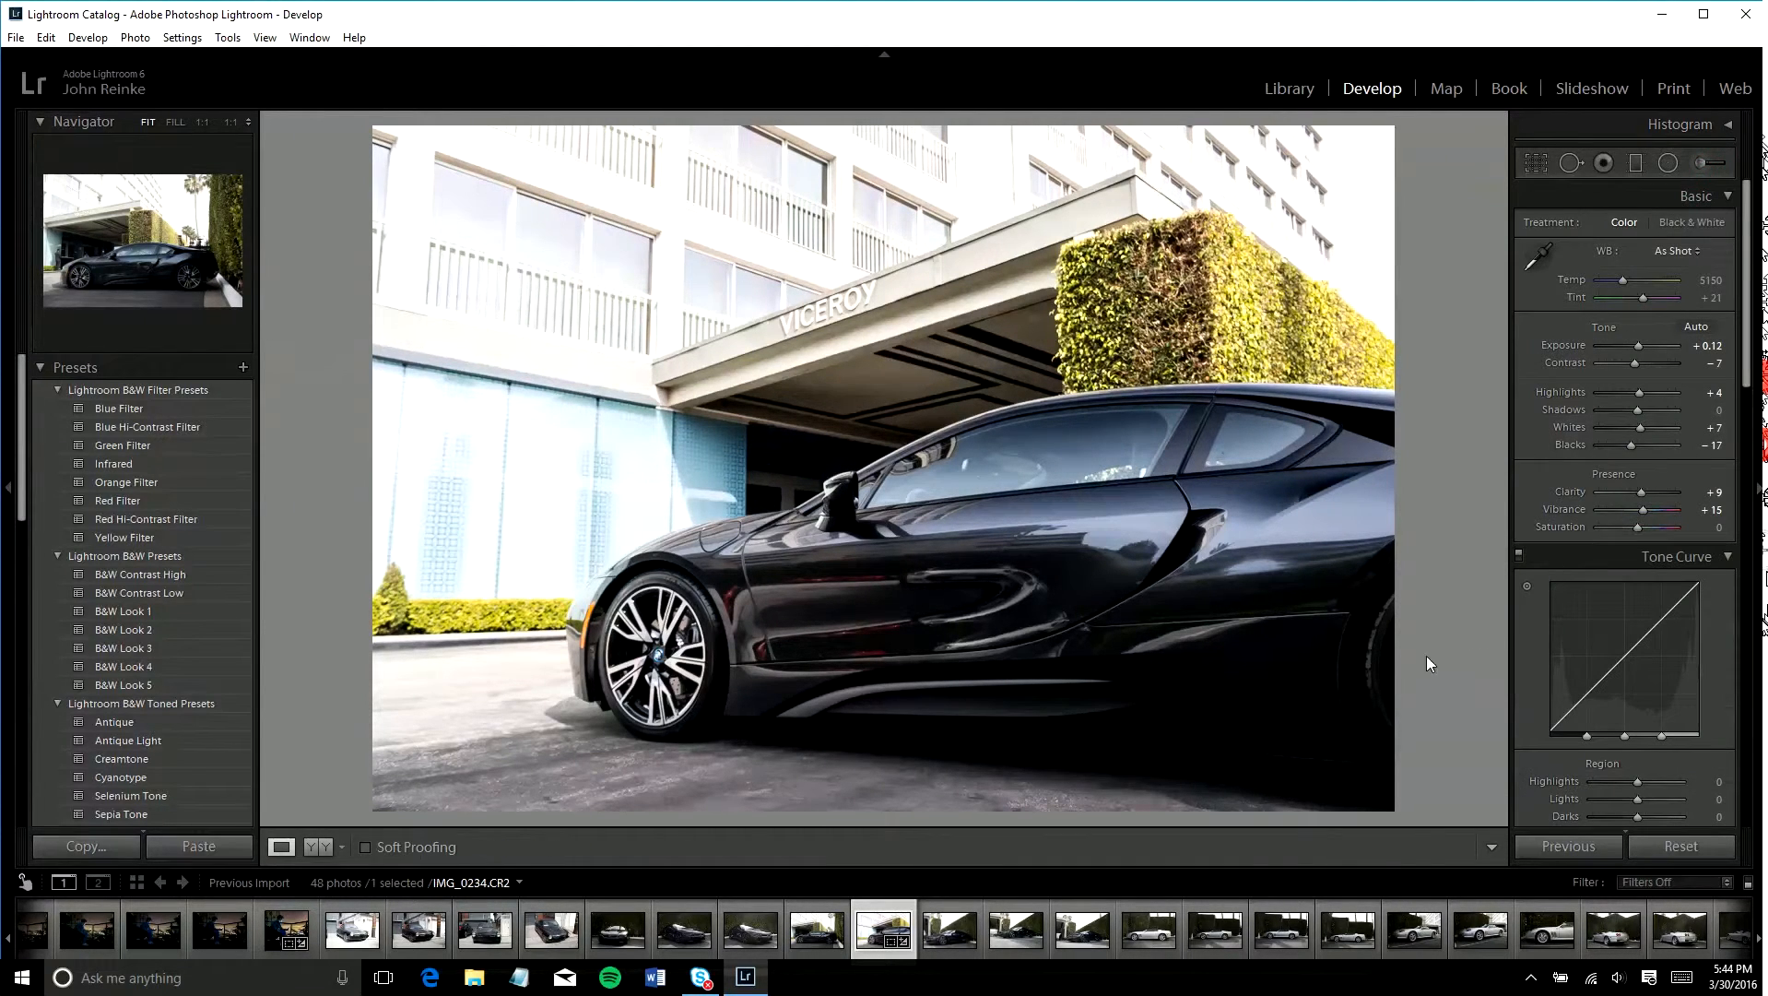